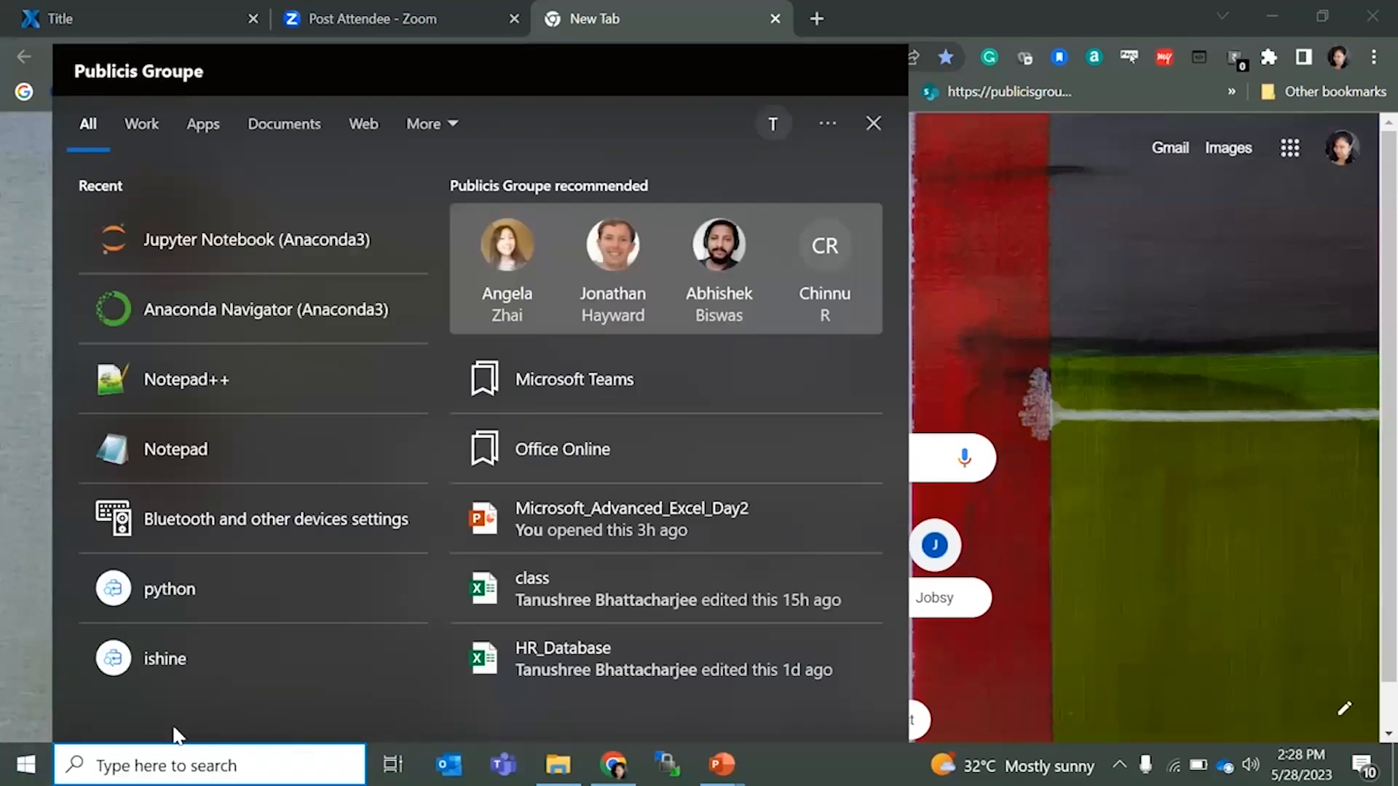
- Open Excel with a new blank workbook and maximize its window
{"action": "type", "text": "ex"}
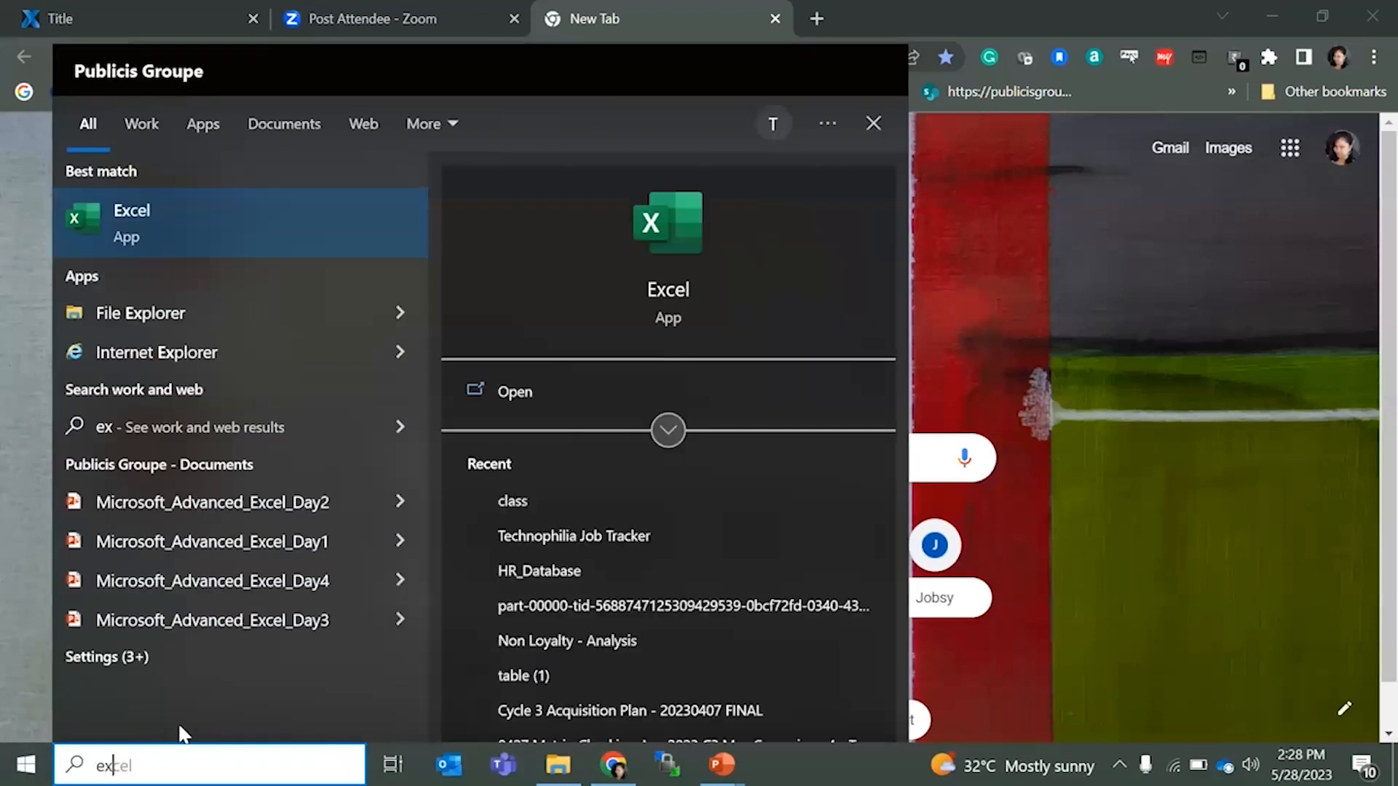
{"action": "key", "text": "Return"}
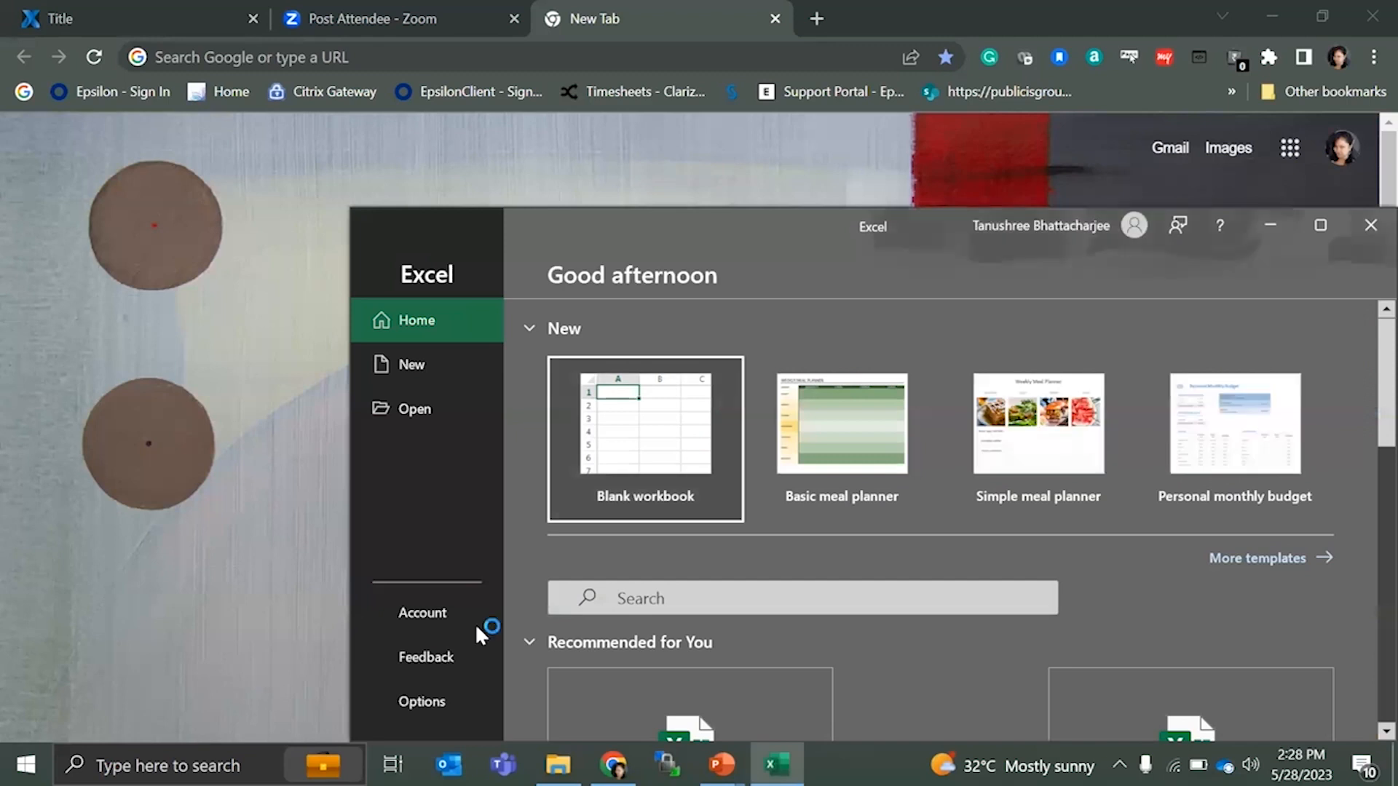
{"action": "left_click", "coordinate": [626, 446]}
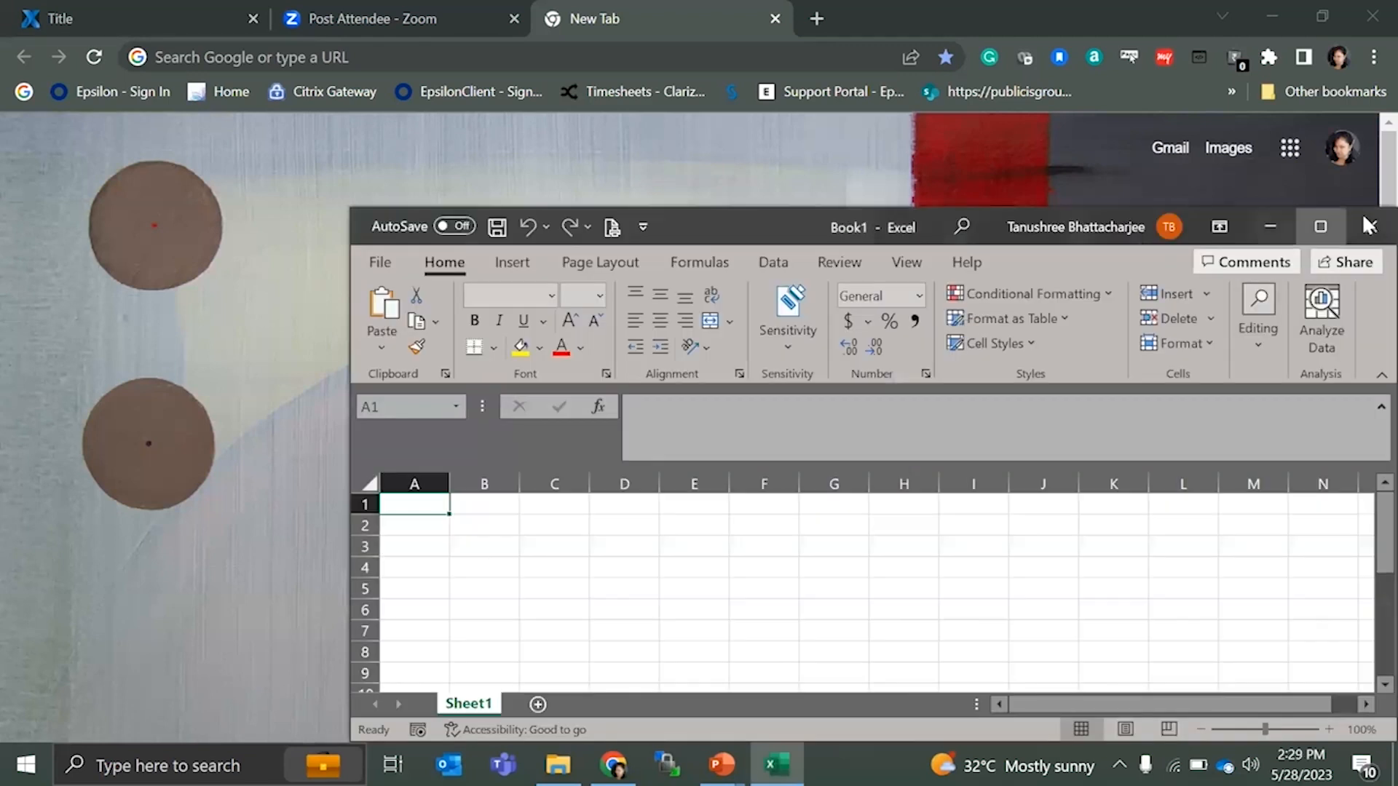
{"action": "left_click", "coordinate": [1320, 229]}
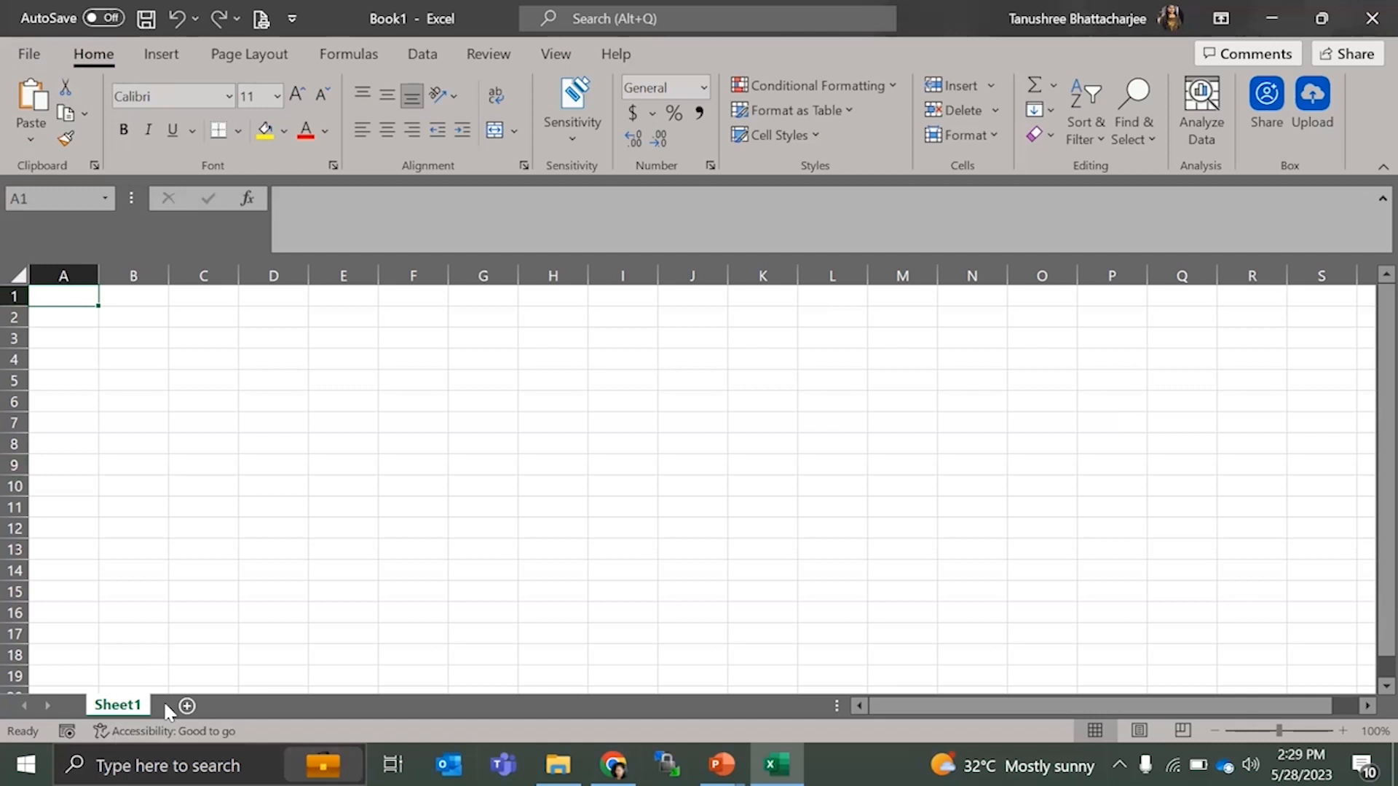
- Add two new worksheets after Sheet1 and delete the last one, Sheet3
{"action": "left_click", "coordinate": [186, 705]}
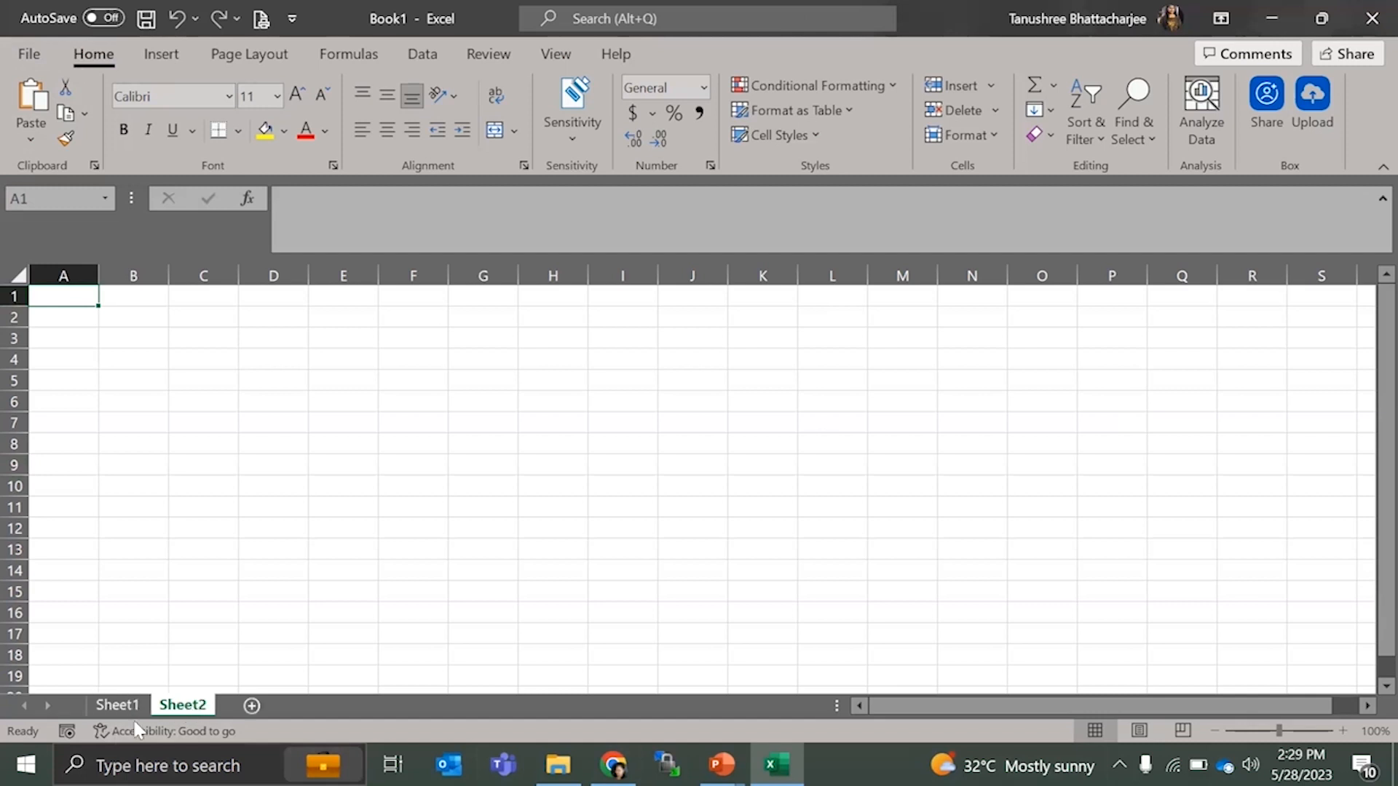
{"action": "left_click", "coordinate": [257, 705]}
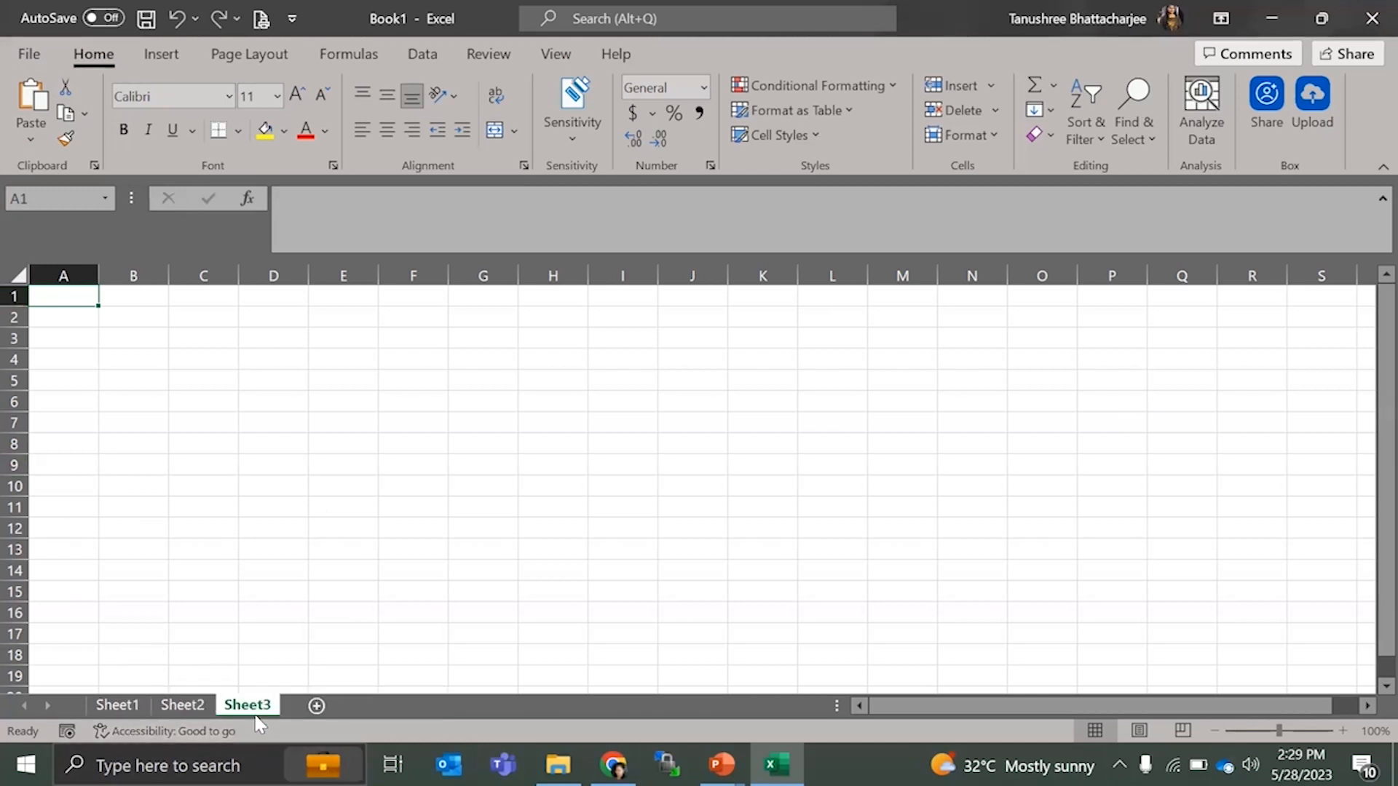
{"action": "right_click", "coordinate": [251, 710]}
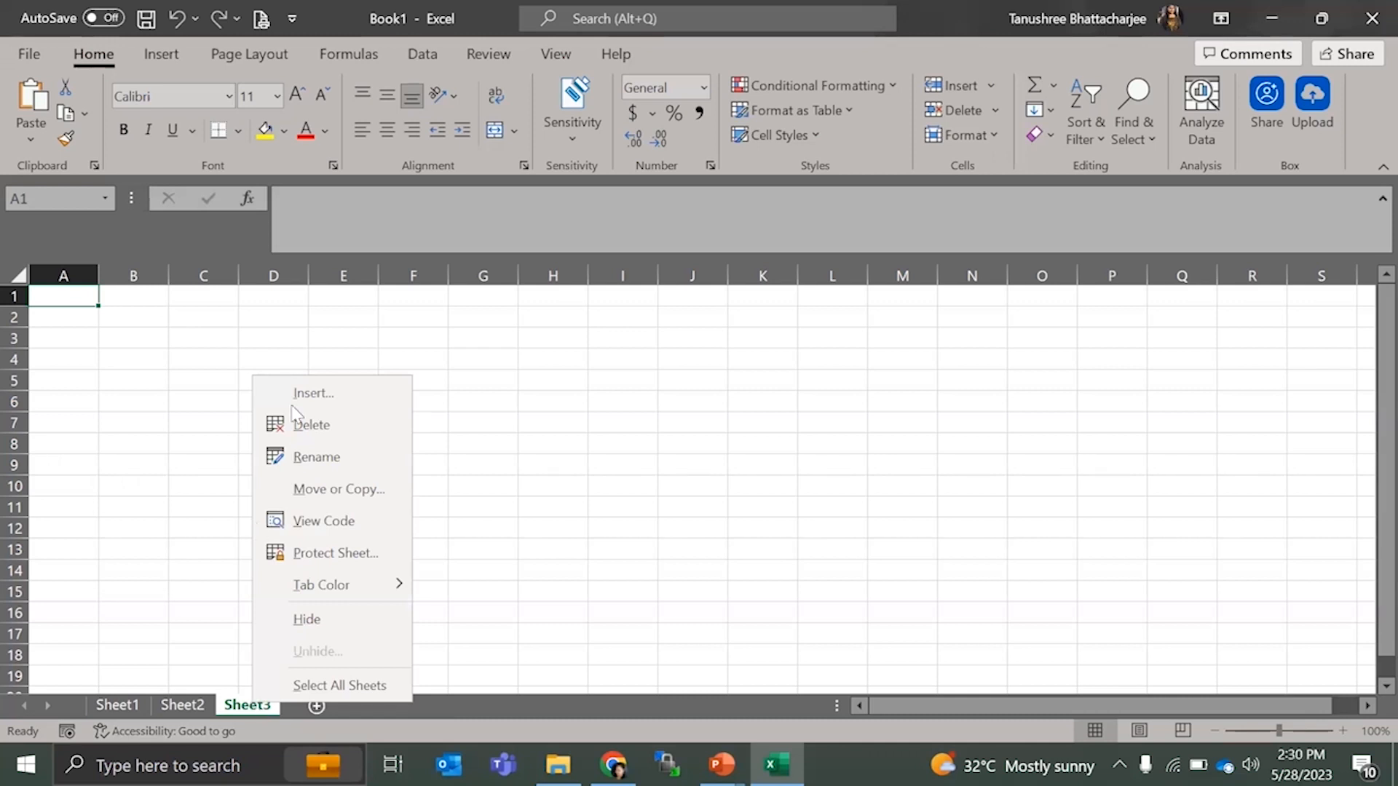
{"action": "left_click", "coordinate": [321, 429]}
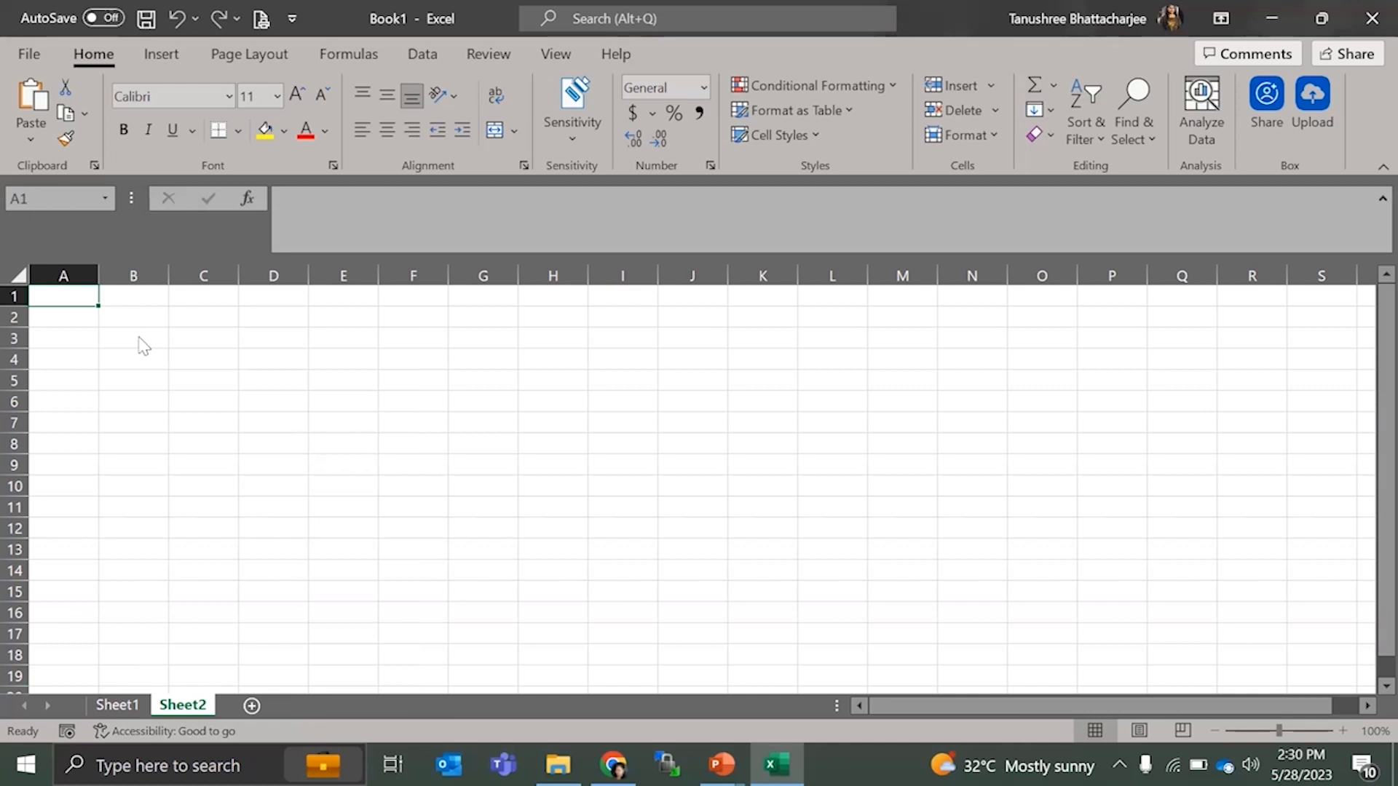
- Switch to the PowerPoint slide show to review the General Functions topic list, and return to the Excel workbook
{"action": "key", "text": "alt+Tab"}
{"action": "key", "text": "alt+Tab"}
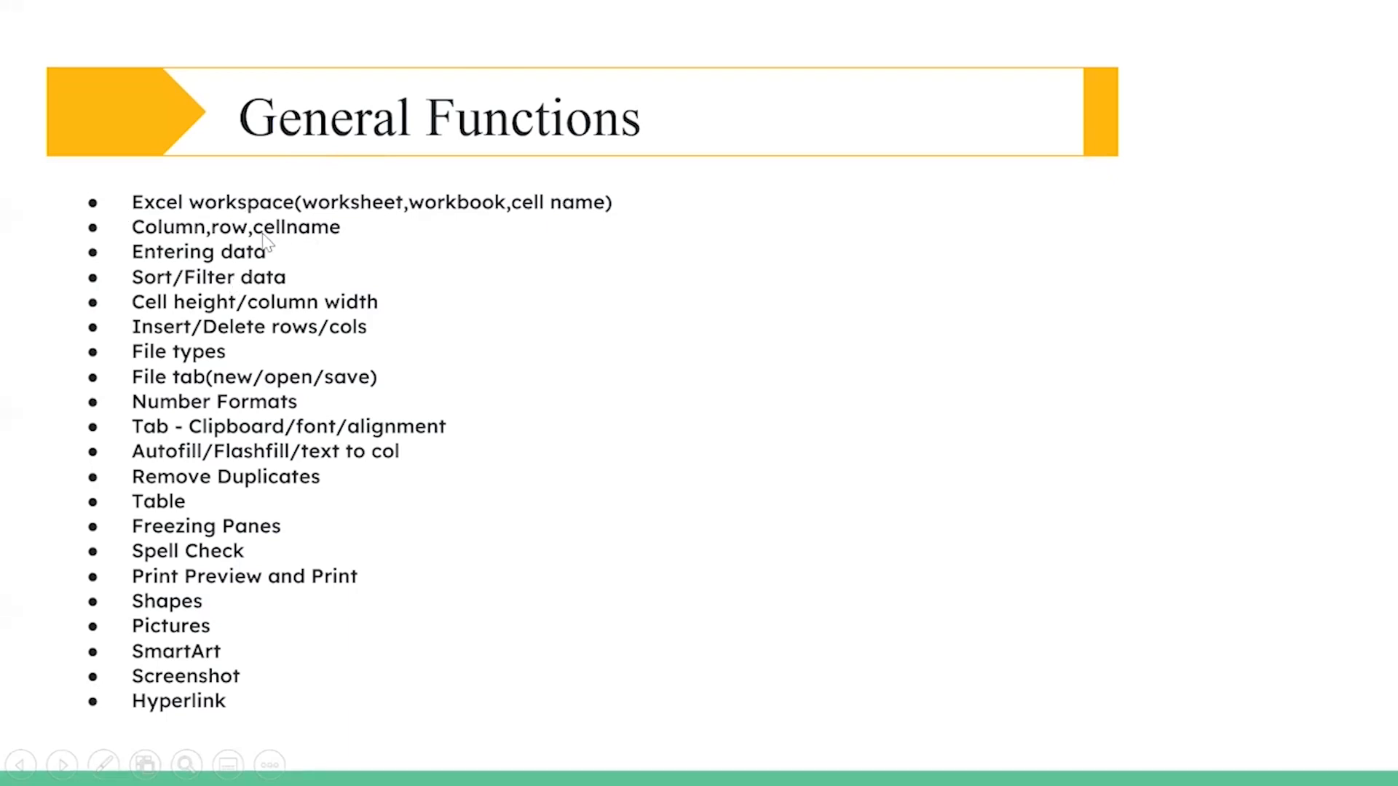
{"action": "key", "text": "alt+Tab"}
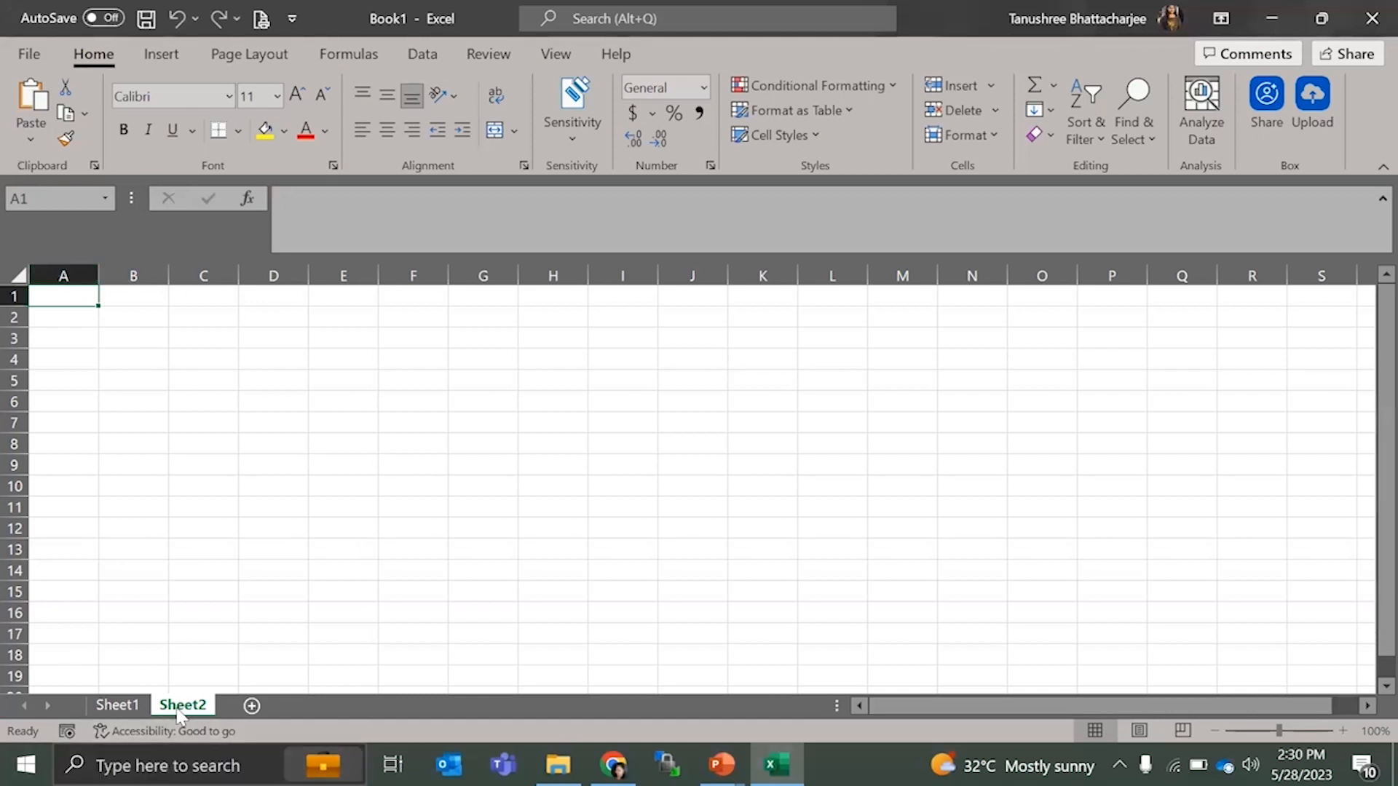
- Highlight several adjacent columns starting at A on Sheet2, and select columns A, B, C and D one at a time
{"action": "left_click_drag", "start_coordinate": [73, 274], "coordinate": [331, 280]}
{"action": "left_click", "coordinate": [64, 273]}
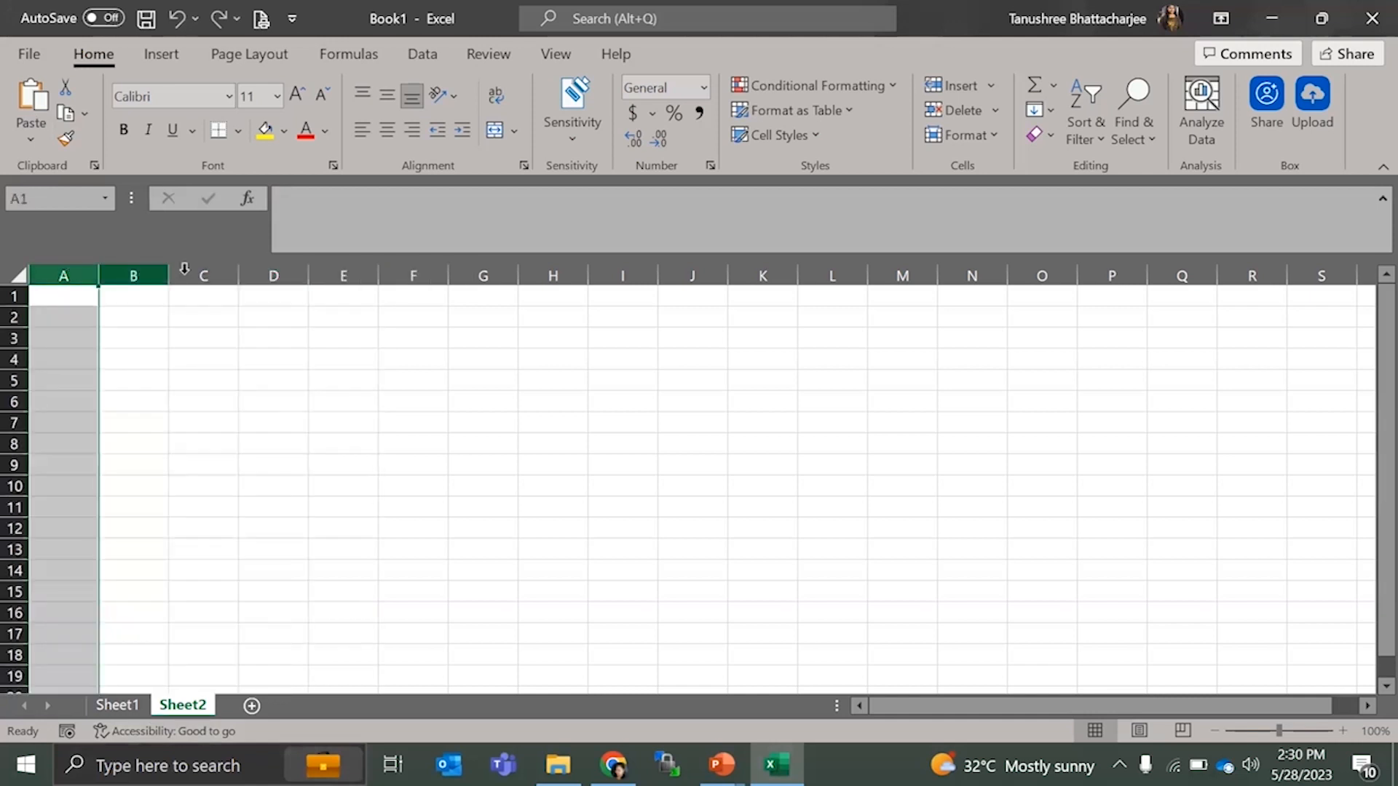
{"action": "left_click", "coordinate": [140, 273]}
{"action": "left_click", "coordinate": [220, 269]}
{"action": "left_click", "coordinate": [273, 274]}
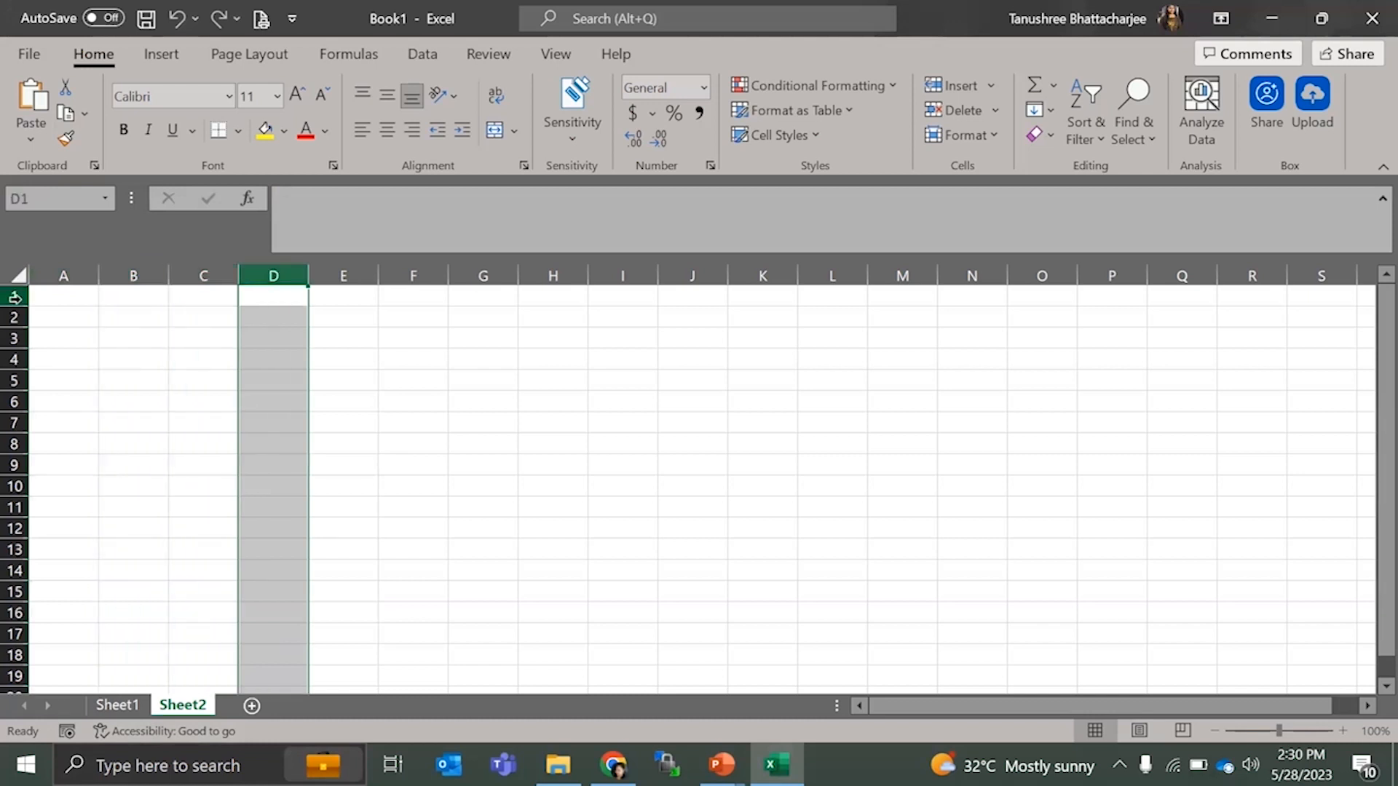
- Highlight rows 1 to 4, columns A to D, rows 1 to 6, and row 6 alone on Sheet2
{"action": "left_click_drag", "start_coordinate": [12, 297], "coordinate": [12, 358]}
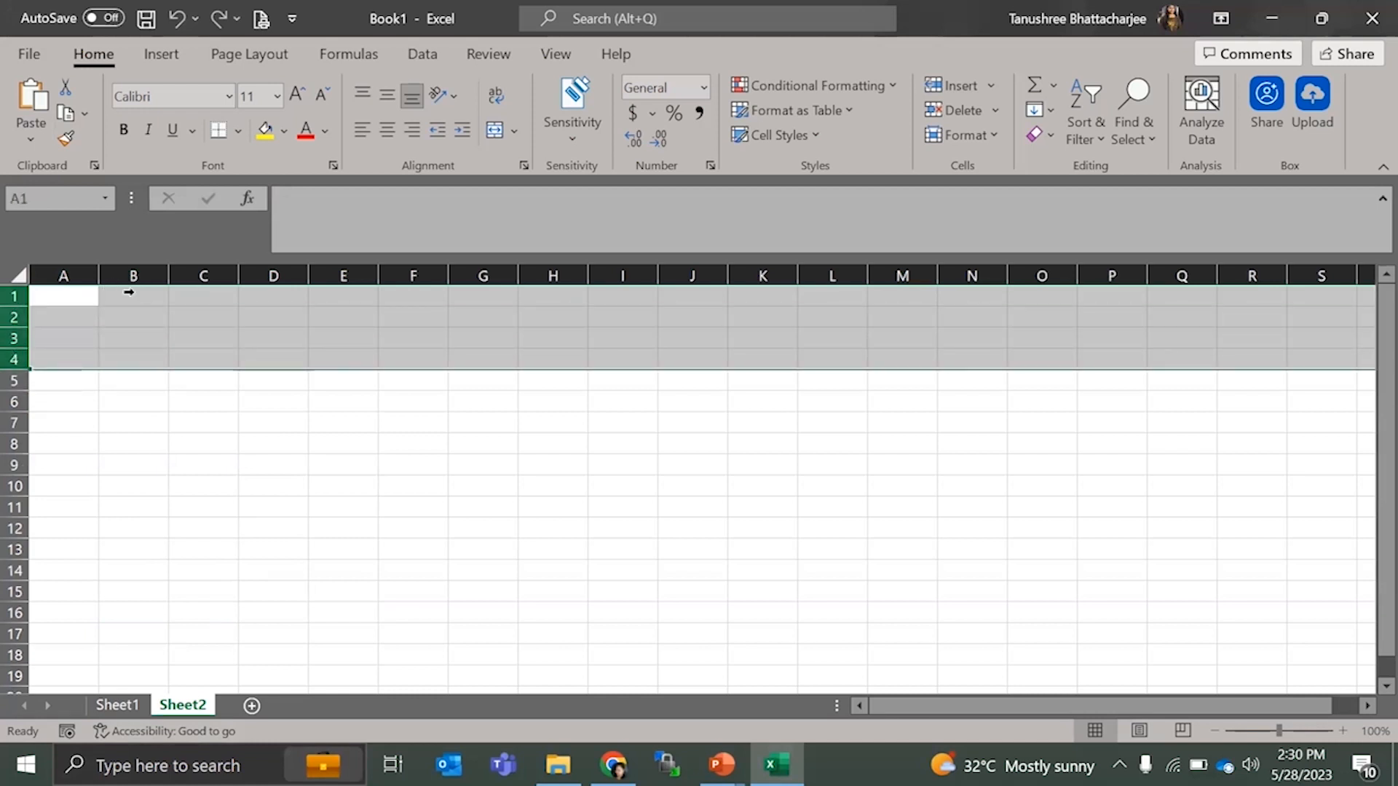
{"action": "left_click_drag", "start_coordinate": [61, 275], "coordinate": [279, 275]}
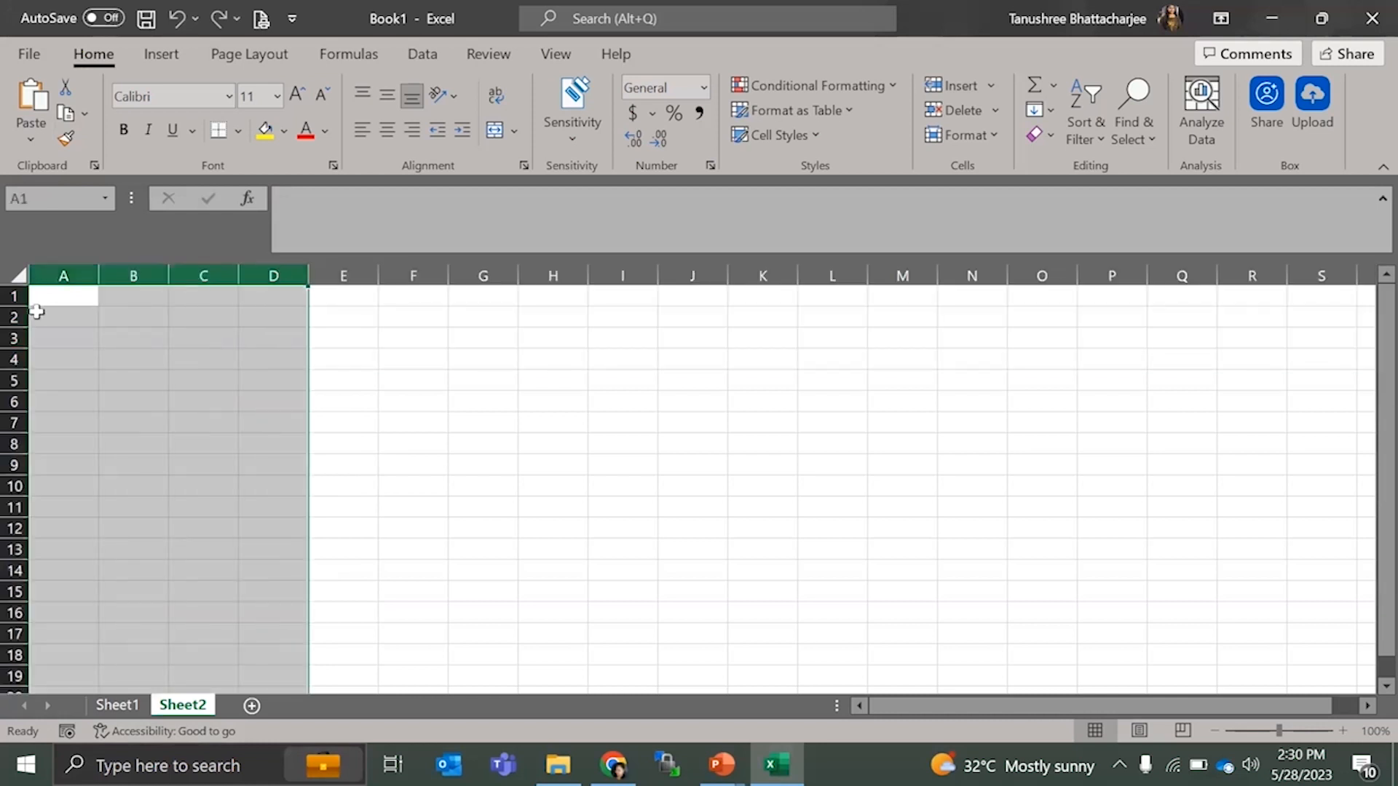
{"action": "left_click_drag", "start_coordinate": [16, 296], "coordinate": [13, 405]}
{"action": "left_click", "coordinate": [13, 402]}
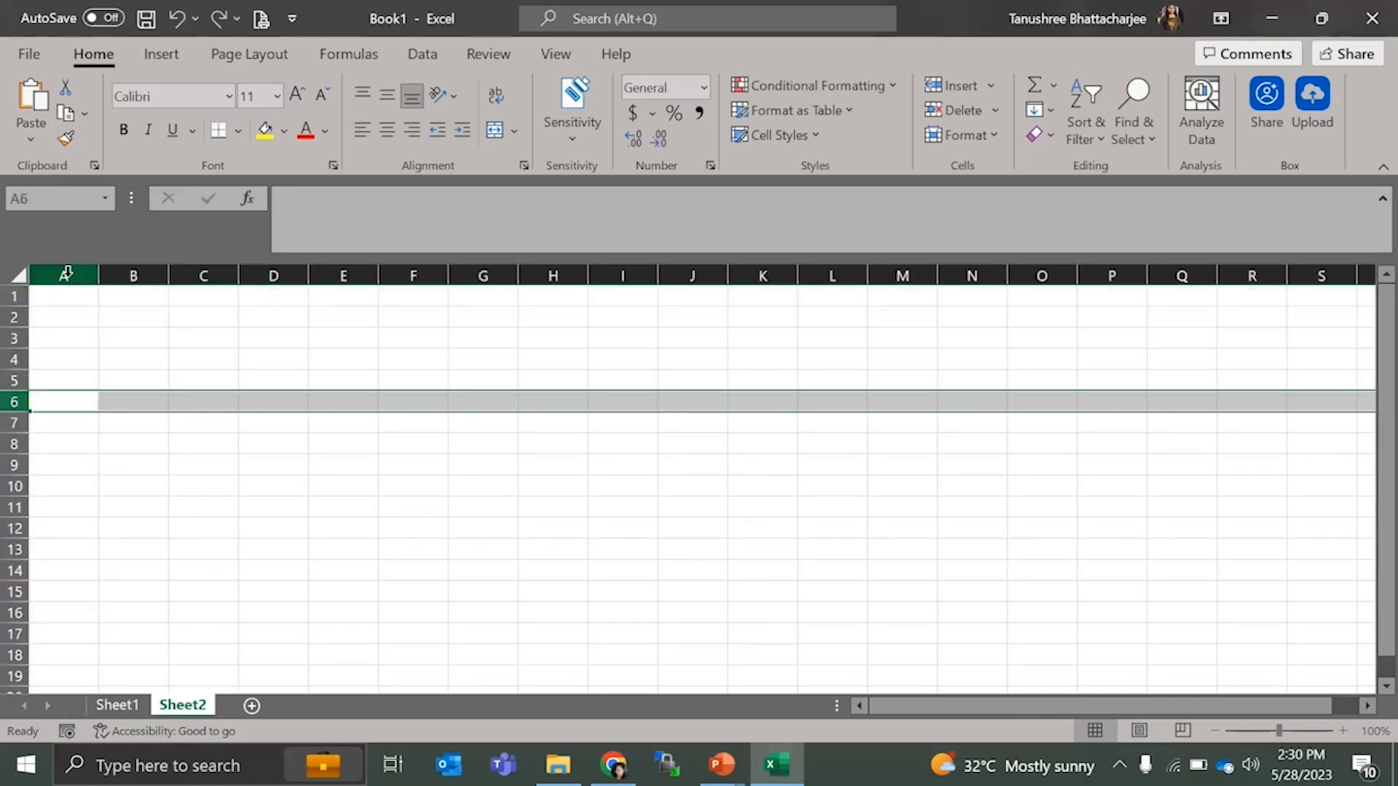
- Select column B, row 2 and the cell where they meet, B2, to demonstrate cell naming
{"action": "left_click", "coordinate": [142, 266]}
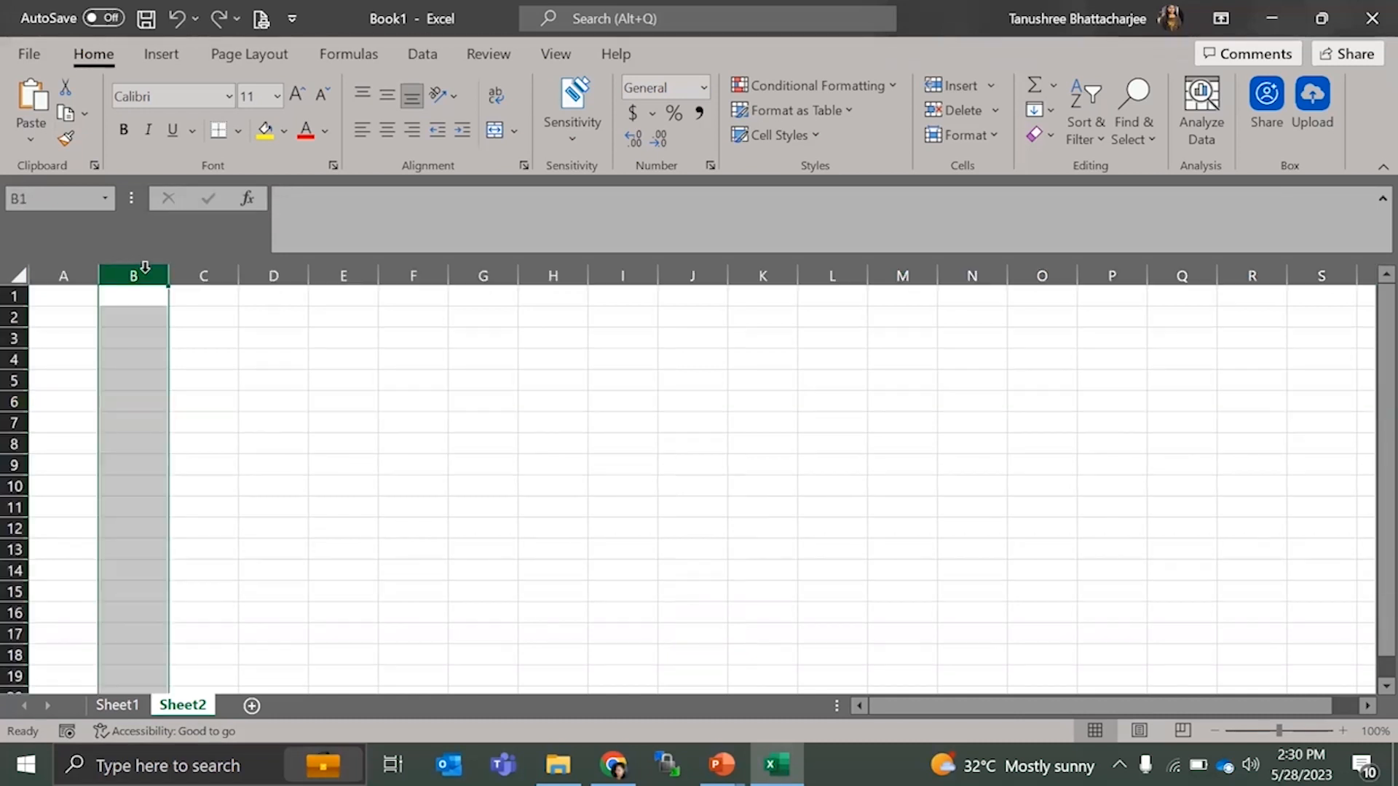
{"action": "left_click", "coordinate": [15, 317]}
{"action": "left_click", "coordinate": [143, 319]}
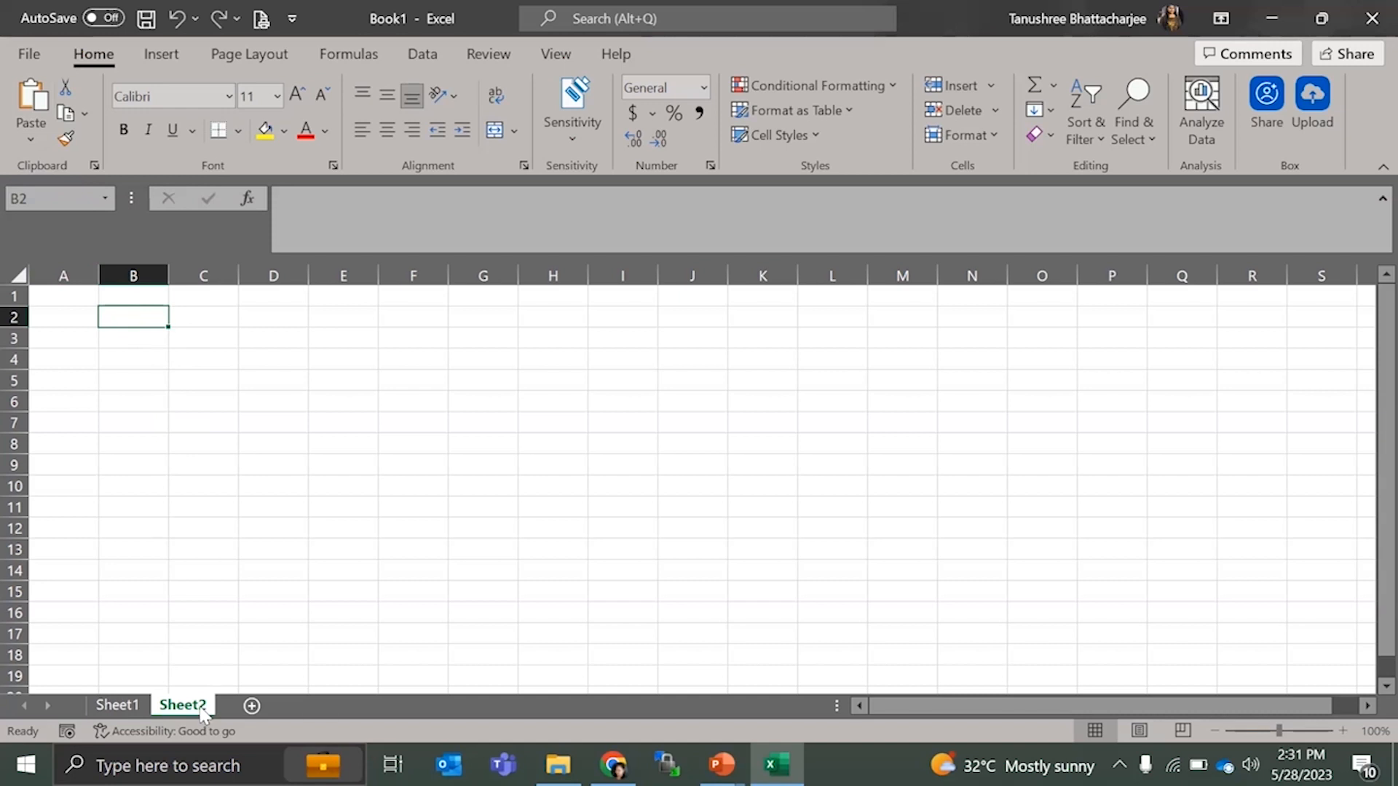
- Rename Sheet1 as Main and Sheet2 as Supportive
{"action": "double_click", "coordinate": [119, 704]}
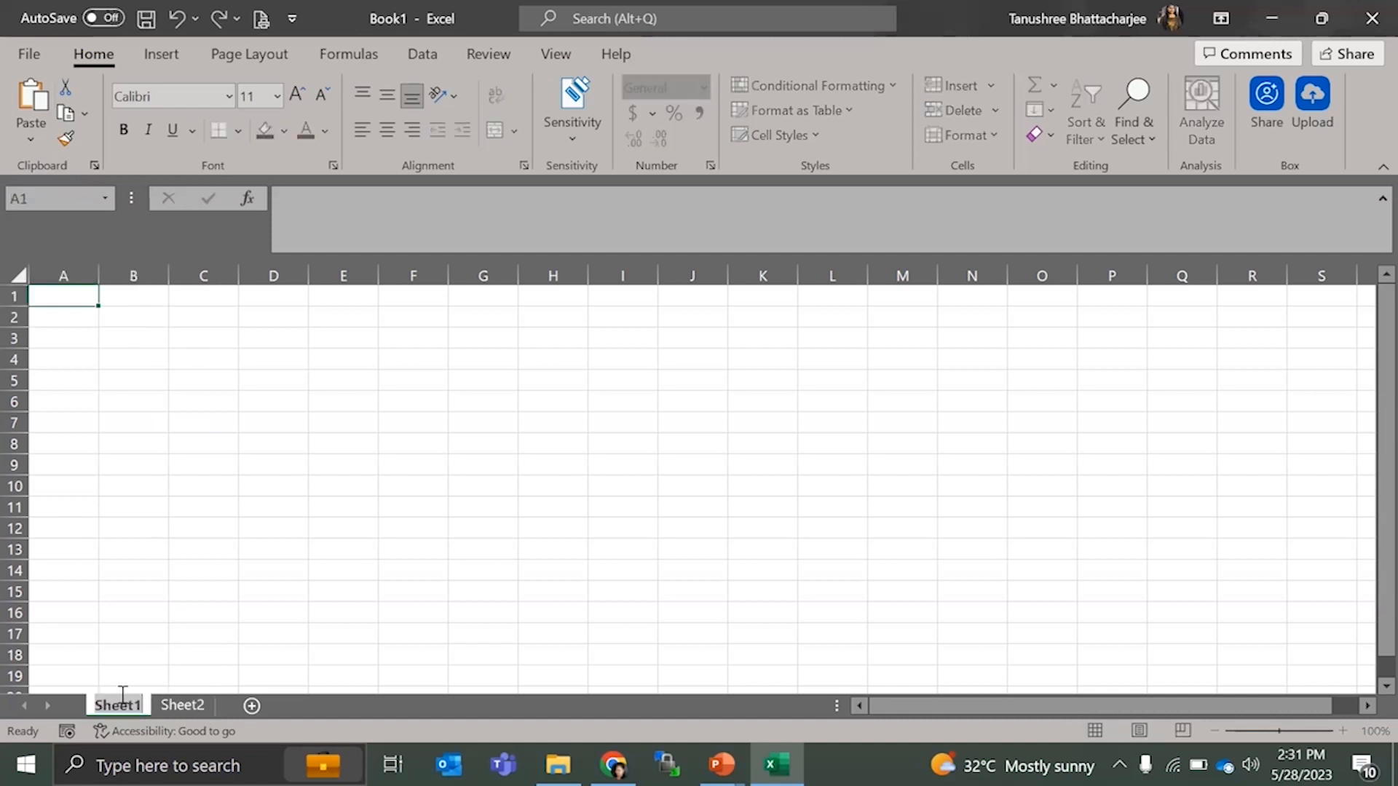
{"action": "type", "text": "Main"}
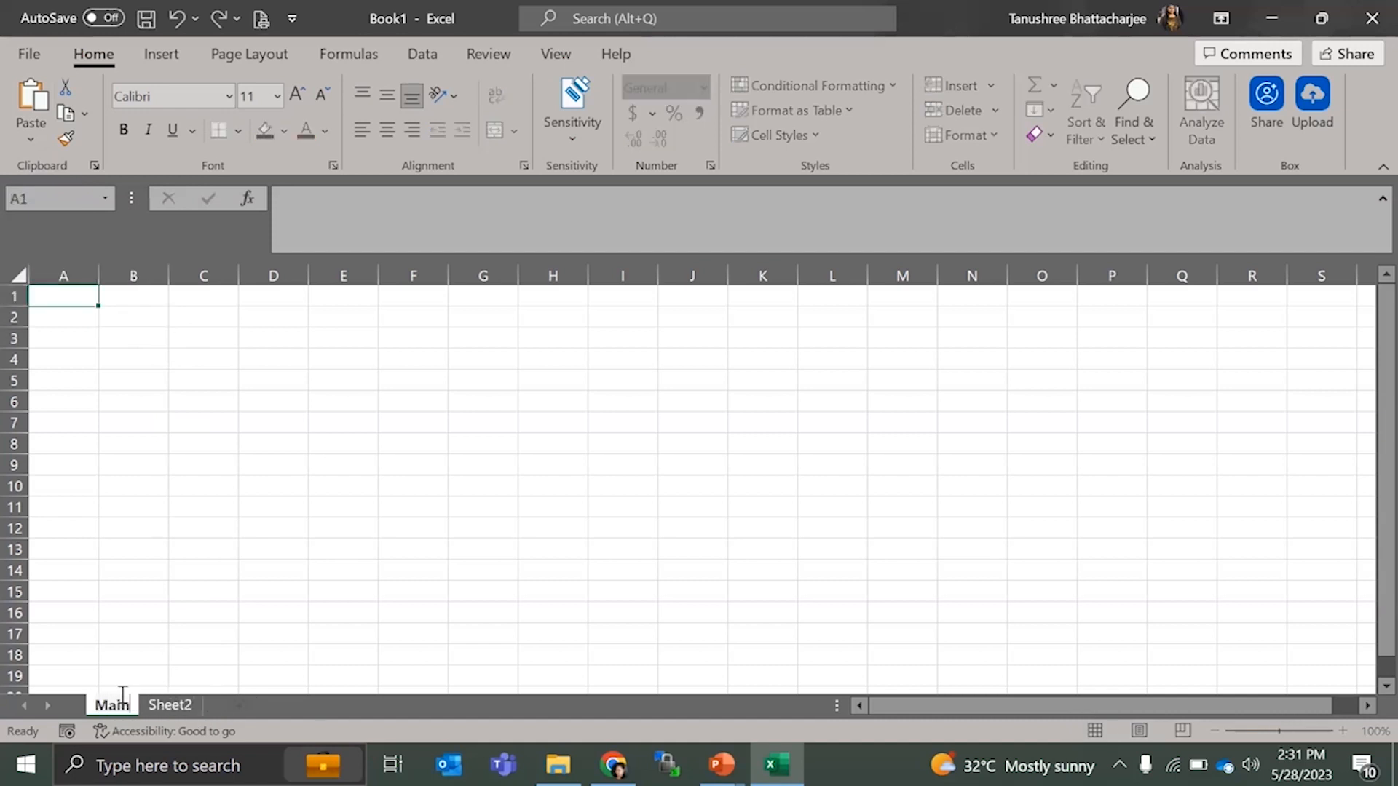
{"action": "left_click", "coordinate": [187, 707]}
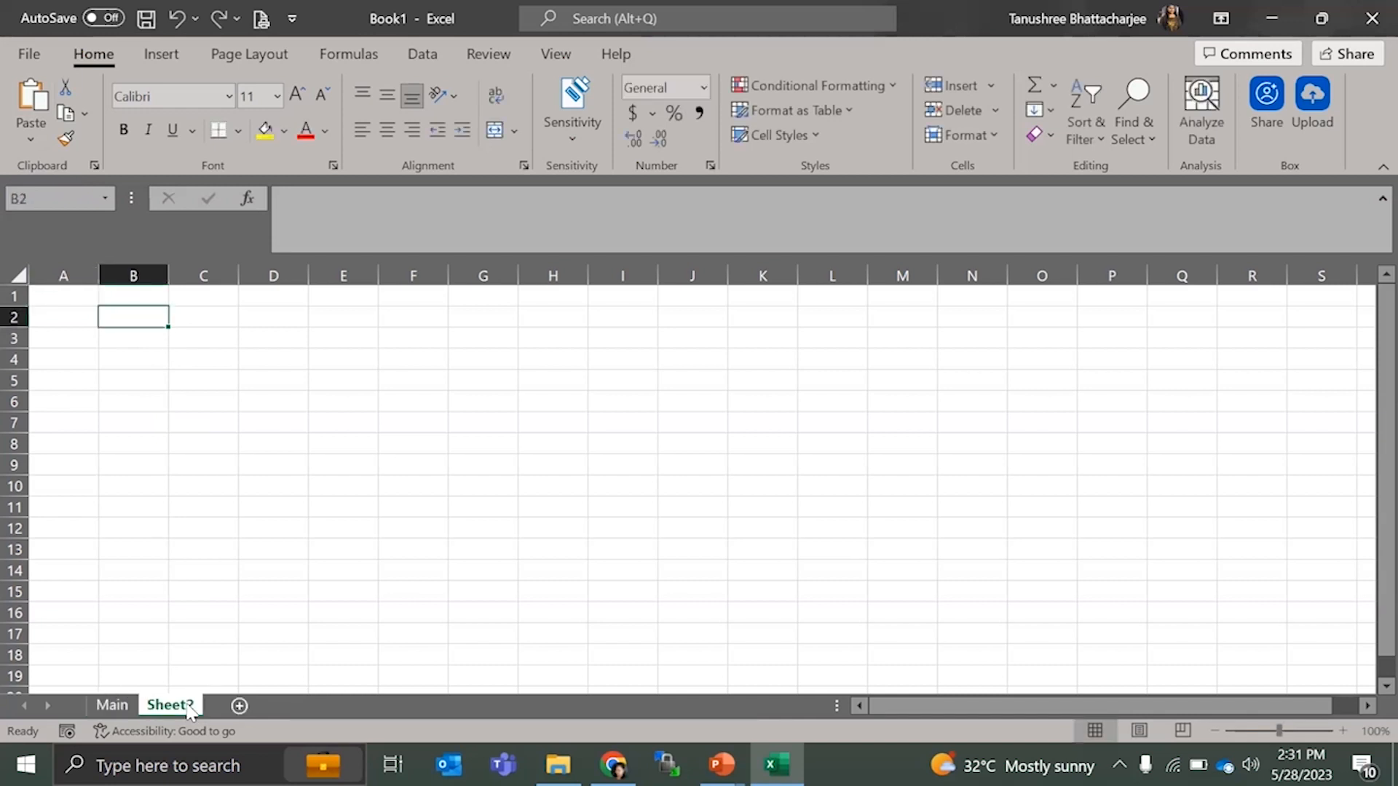
{"action": "double_click", "coordinate": [187, 706]}
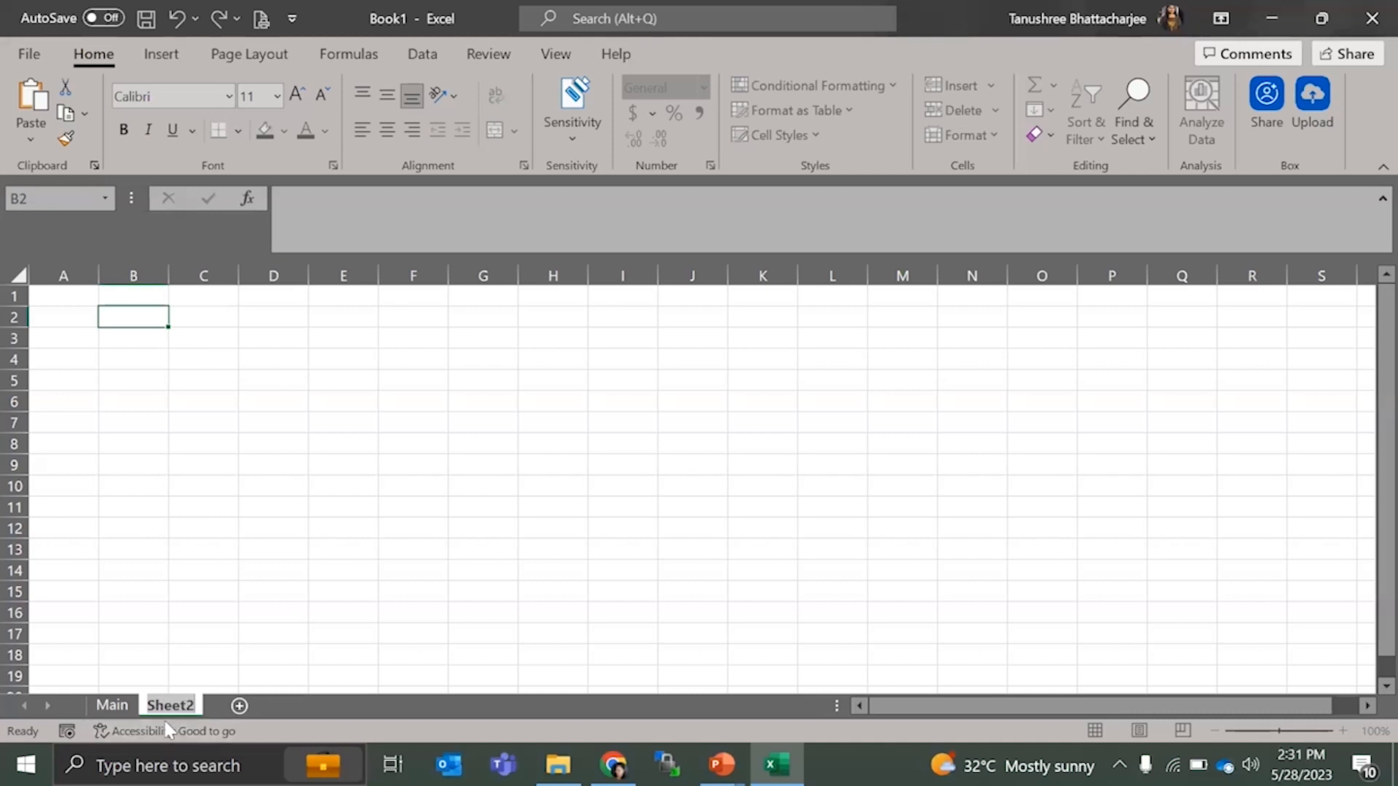
{"action": "type", "text": "Supportive"}
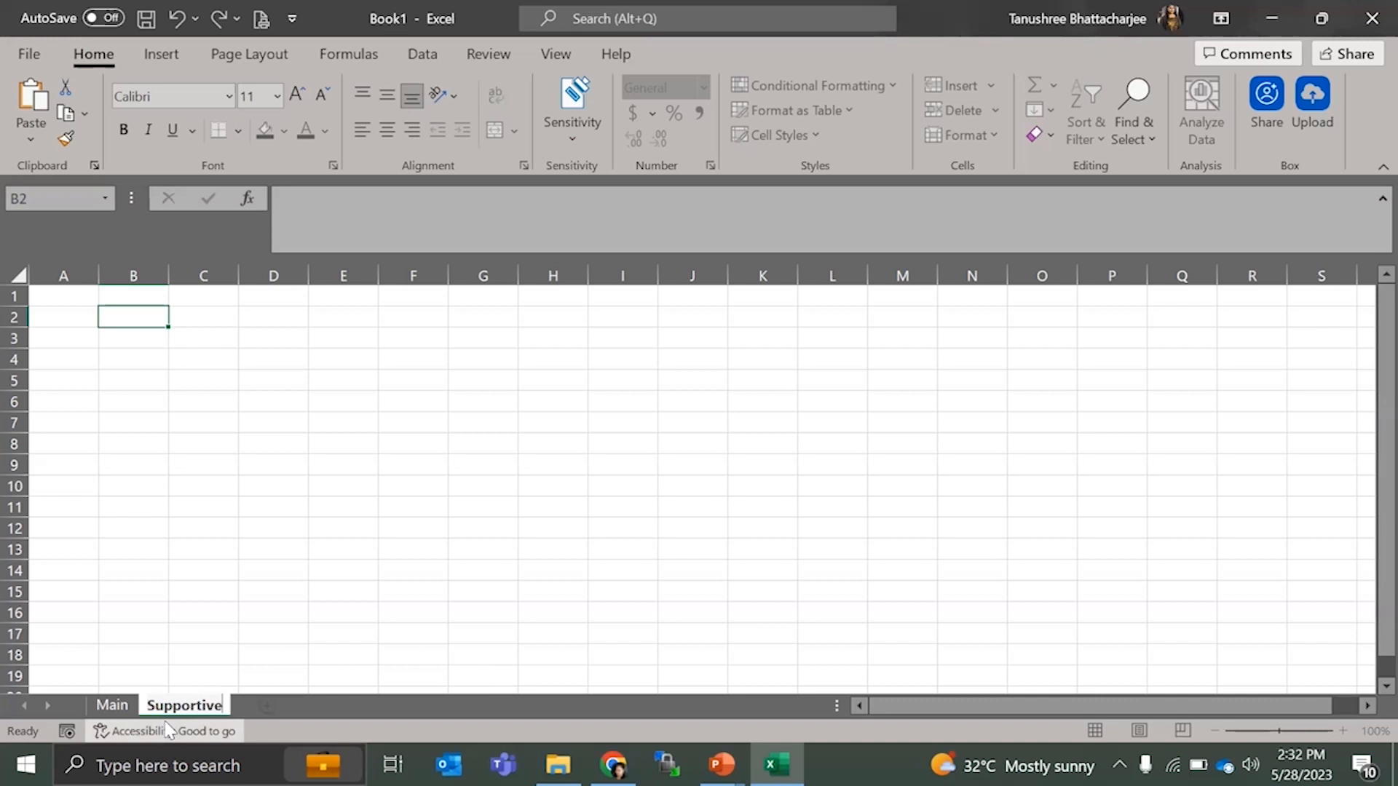
{"action": "key", "text": "Return"}
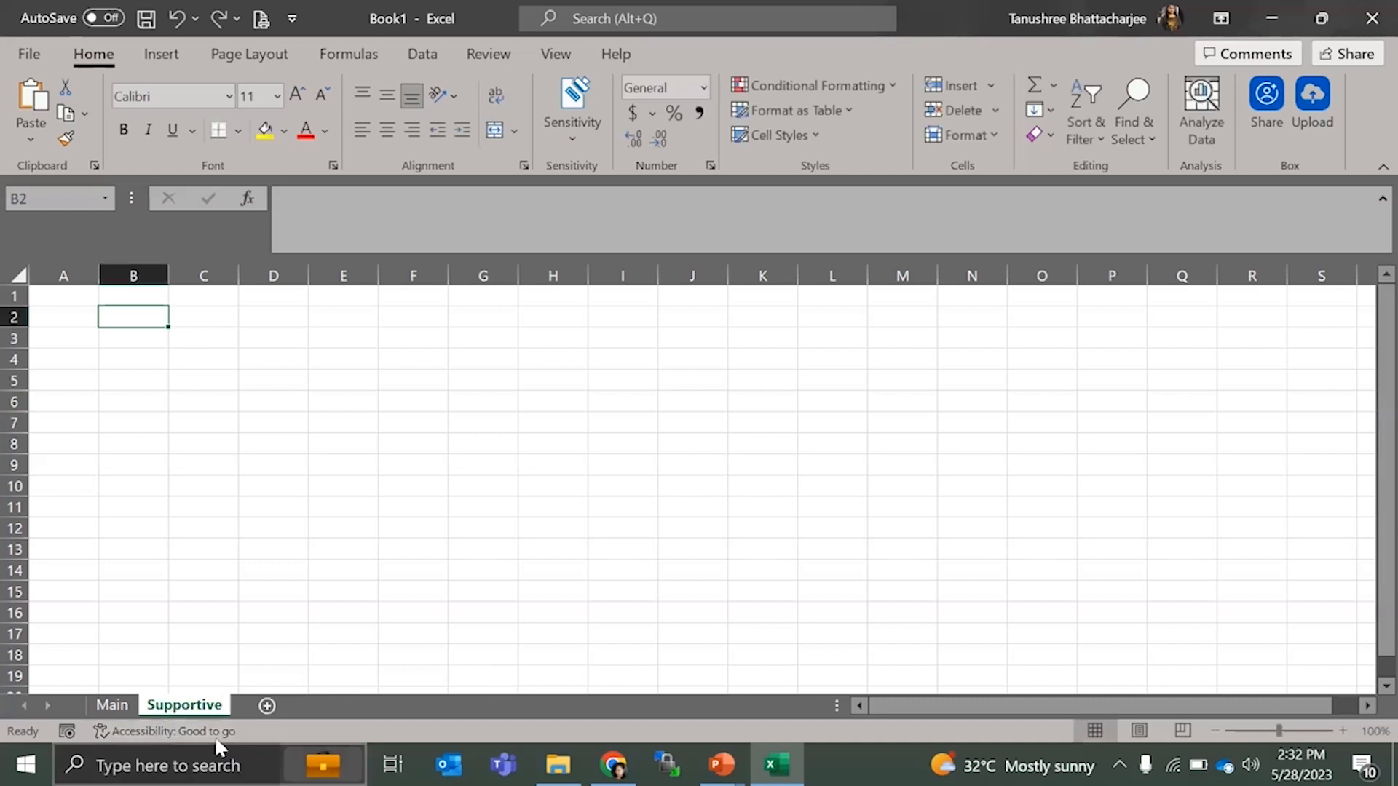
{"action": "right_click", "coordinate": [182, 708]}
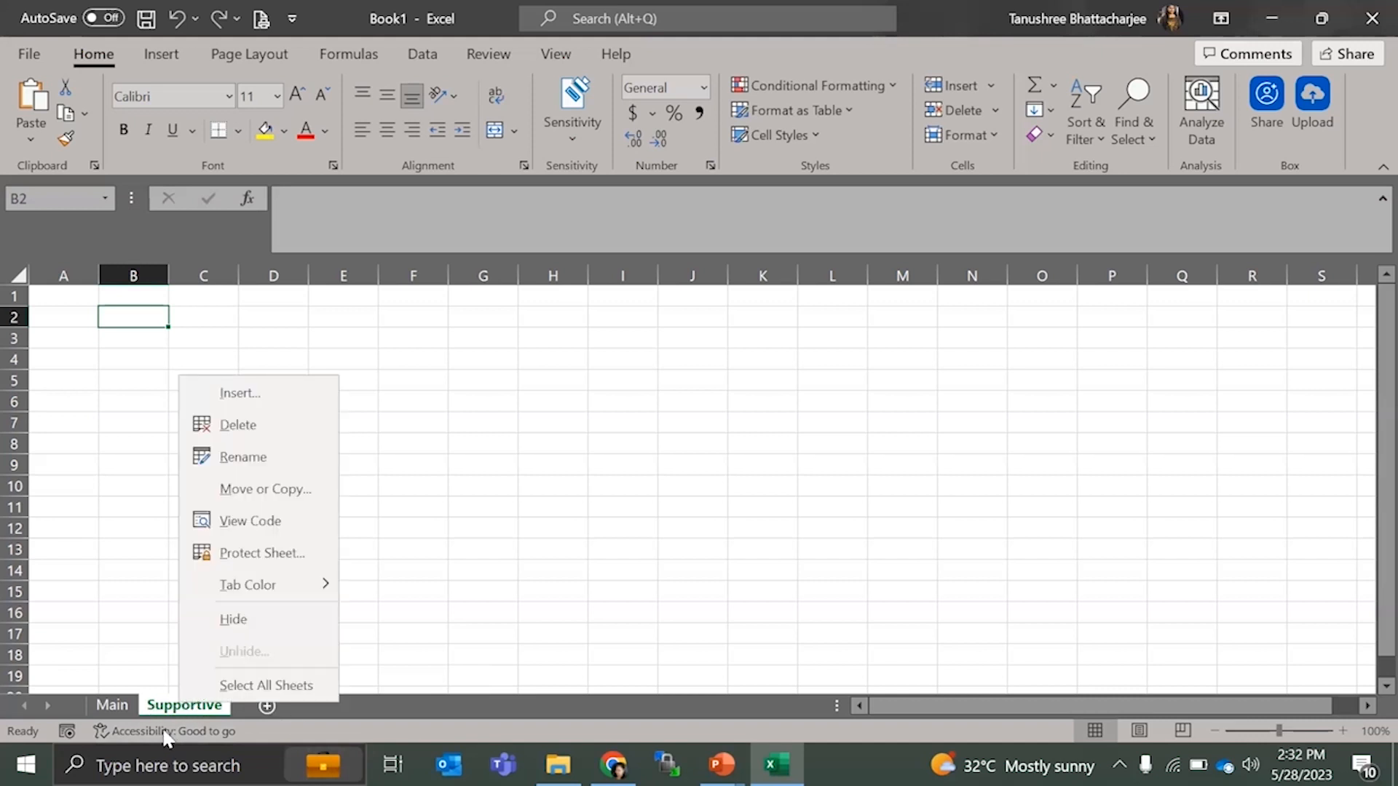
{"action": "left_click", "coordinate": [252, 466]}
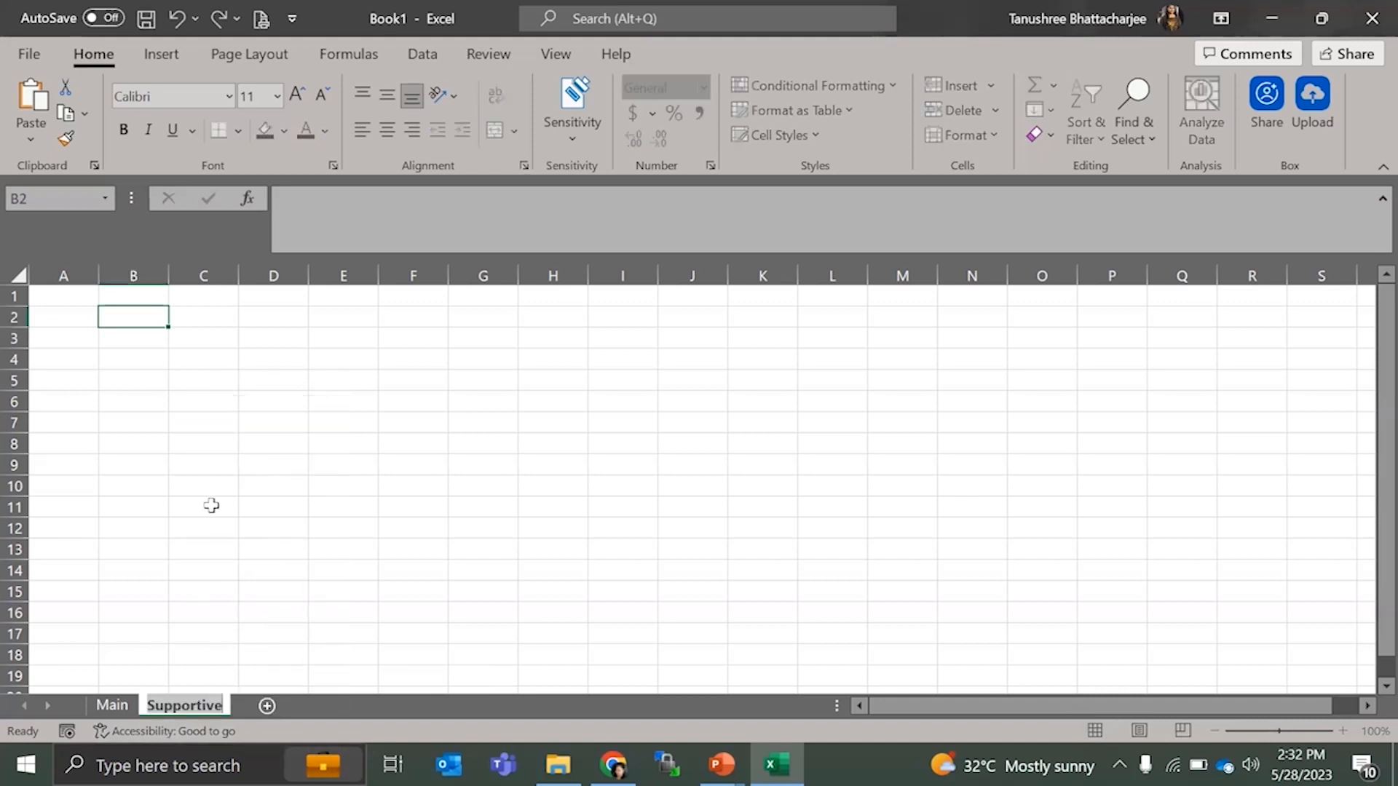
{"action": "left_click", "coordinate": [198, 657]}
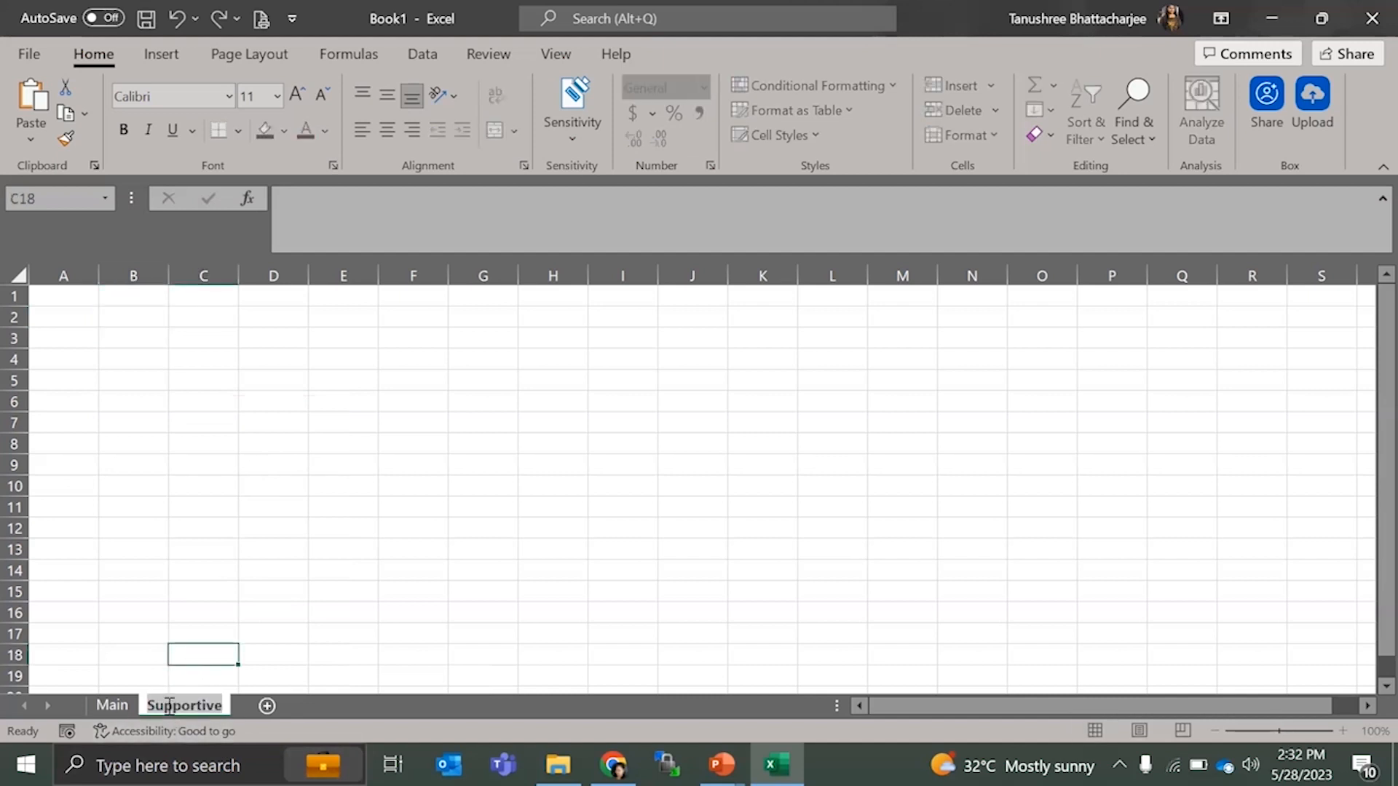
{"action": "left_click", "coordinate": [115, 671]}
{"action": "right_click", "coordinate": [171, 713]}
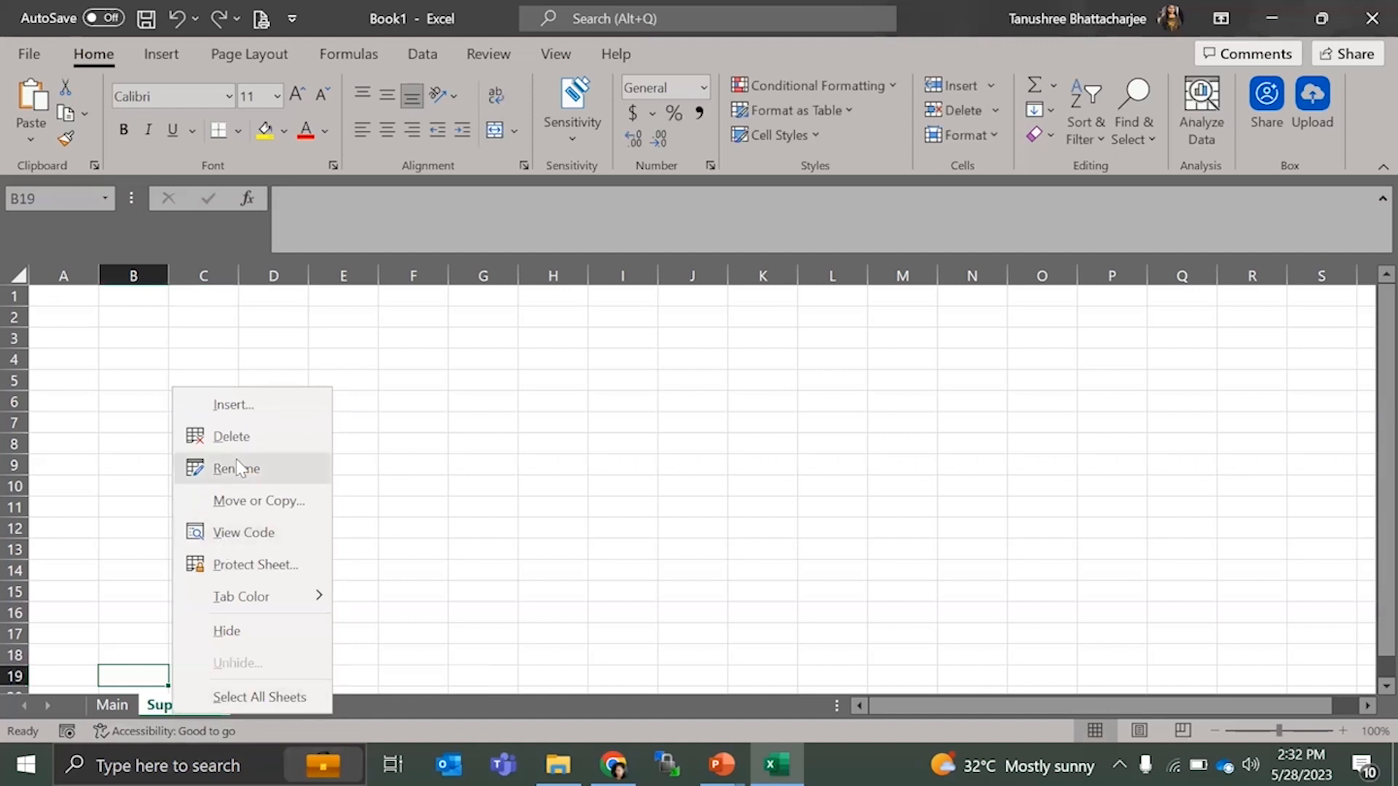
{"action": "left_click", "coordinate": [110, 565]}
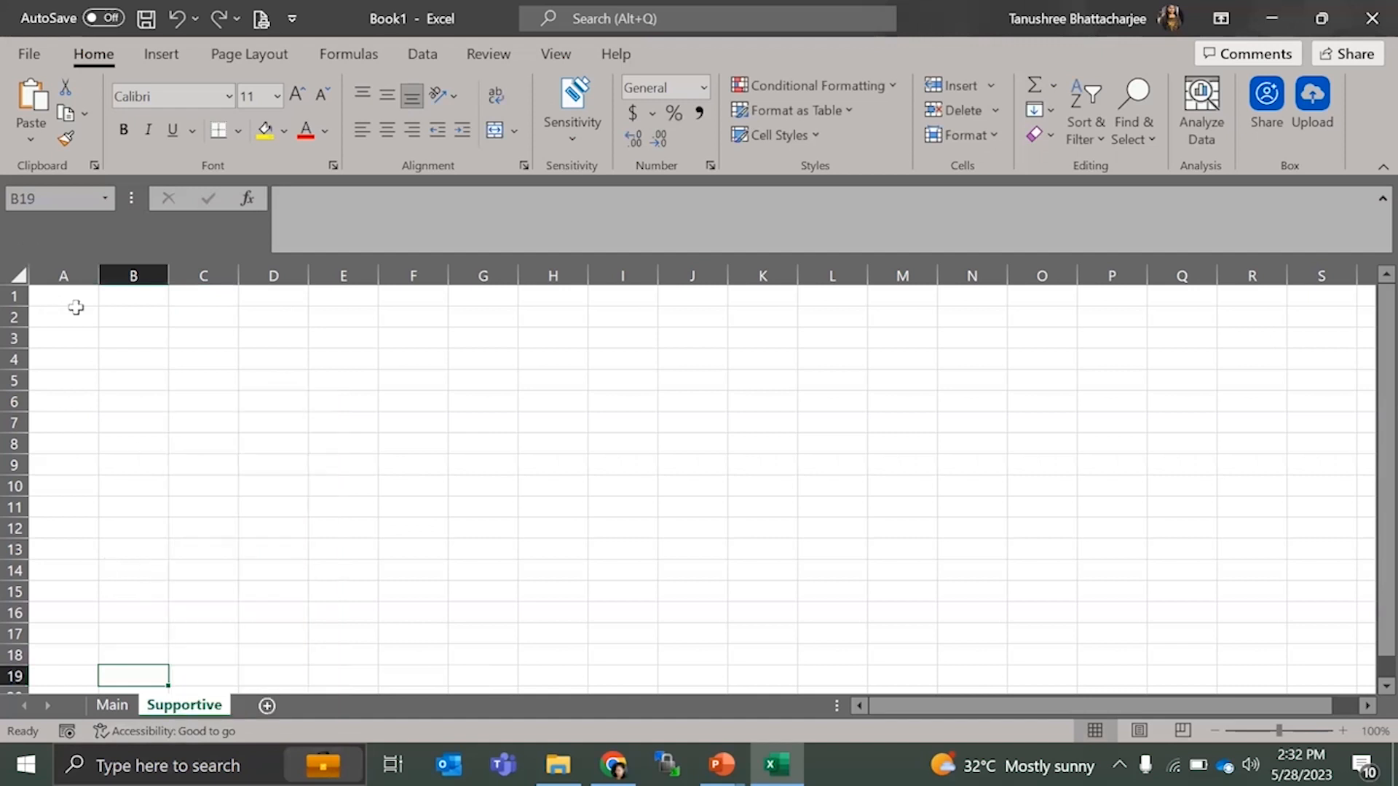
- Enter the values 1, 2 and 3 in cells B2 to B4 of the Supportive sheet
{"action": "left_click", "coordinate": [117, 318]}
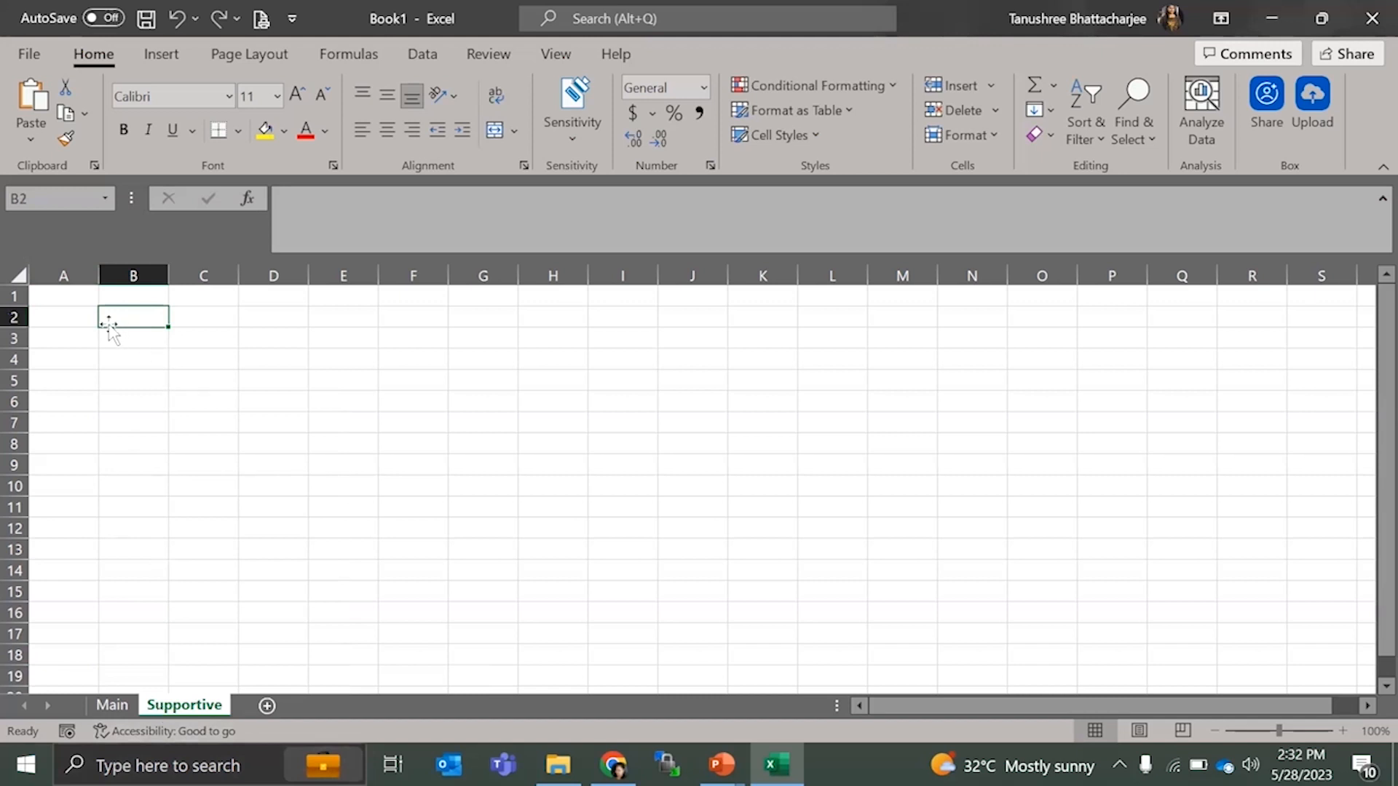
{"action": "type", "text": "1"}
{"action": "key", "text": "Return"}
{"action": "type", "text": "2"}
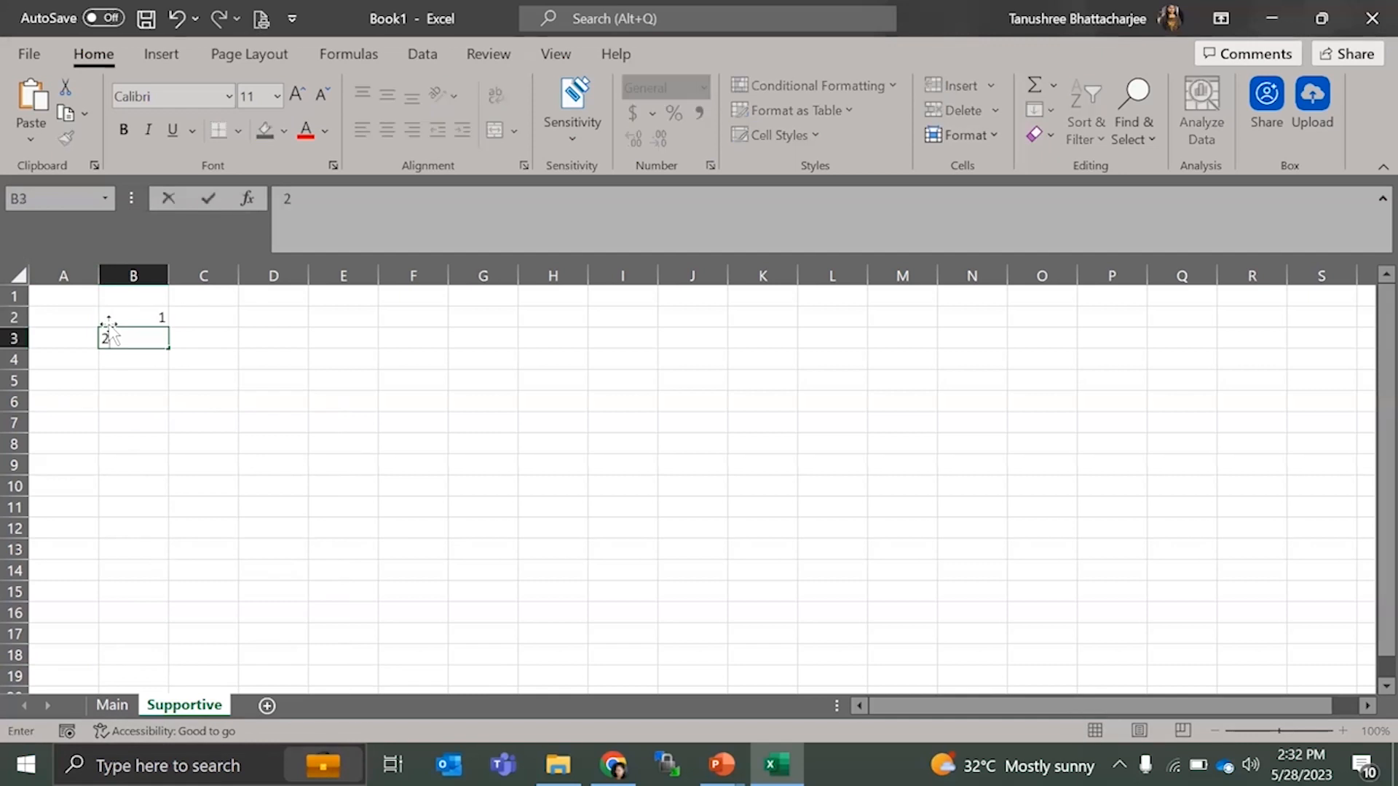
{"action": "key", "text": "Return"}
{"action": "type", "text": "3"}
{"action": "key", "text": "Return"}
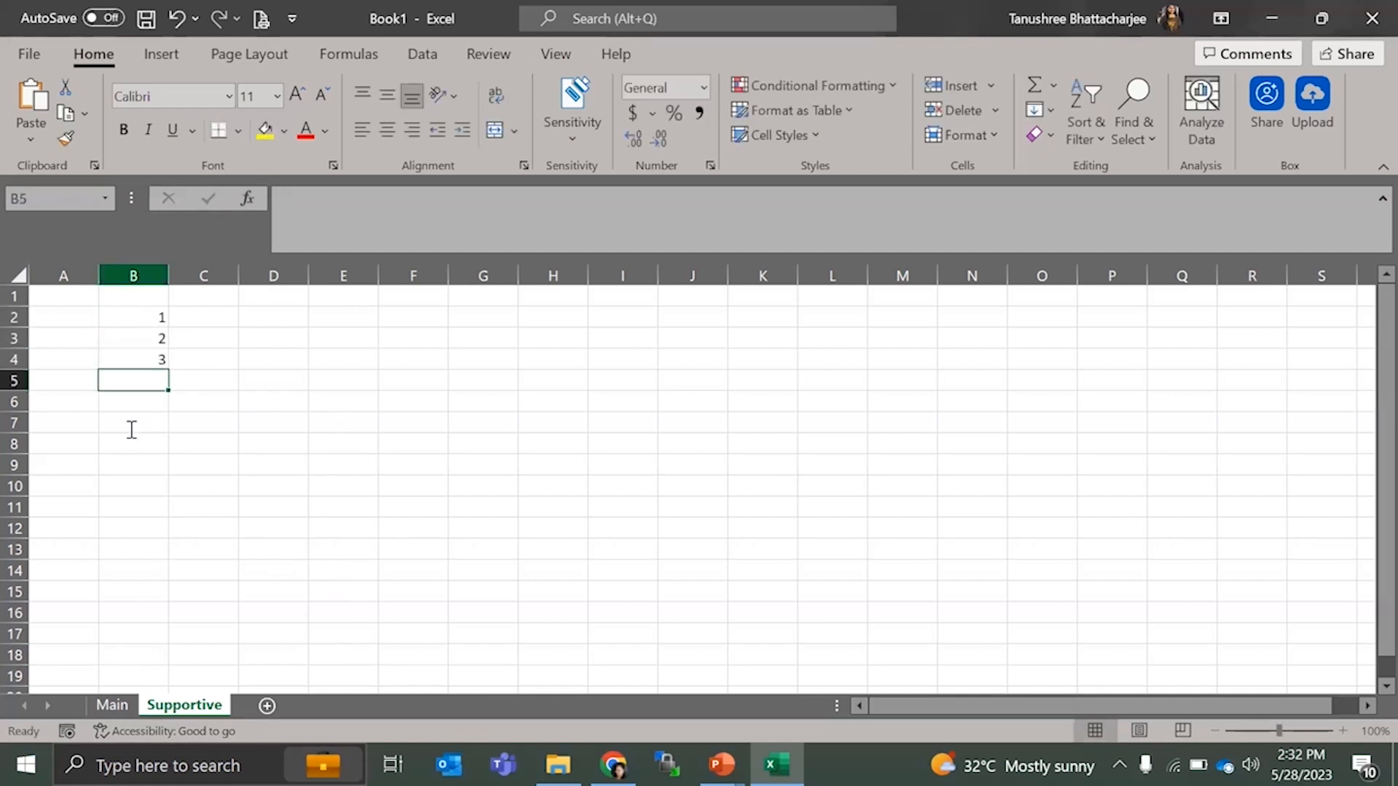
- View the Main sheet, return to the Supportive sheet and hide it
{"action": "left_click", "coordinate": [112, 705]}
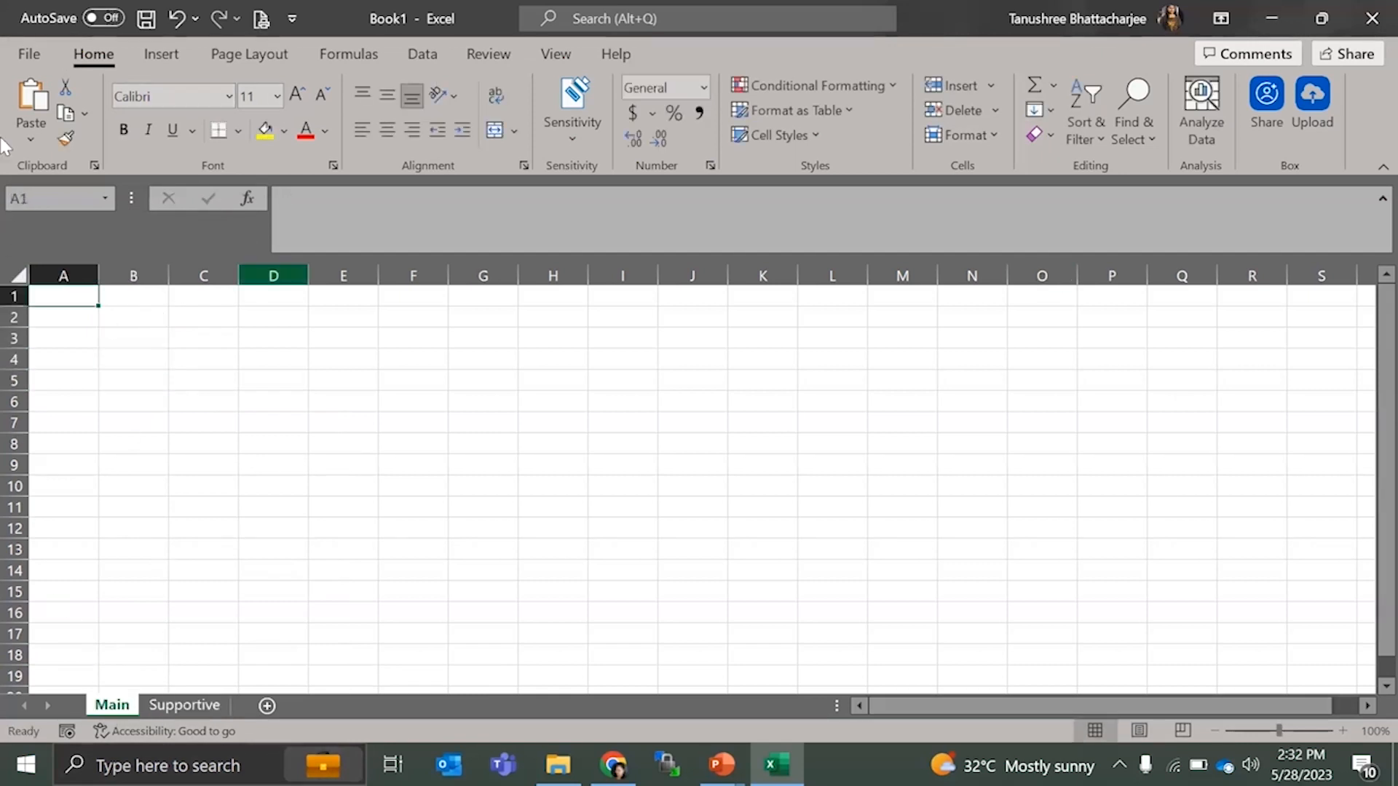
{"action": "left_click", "coordinate": [190, 712]}
{"action": "right_click", "coordinate": [176, 711]}
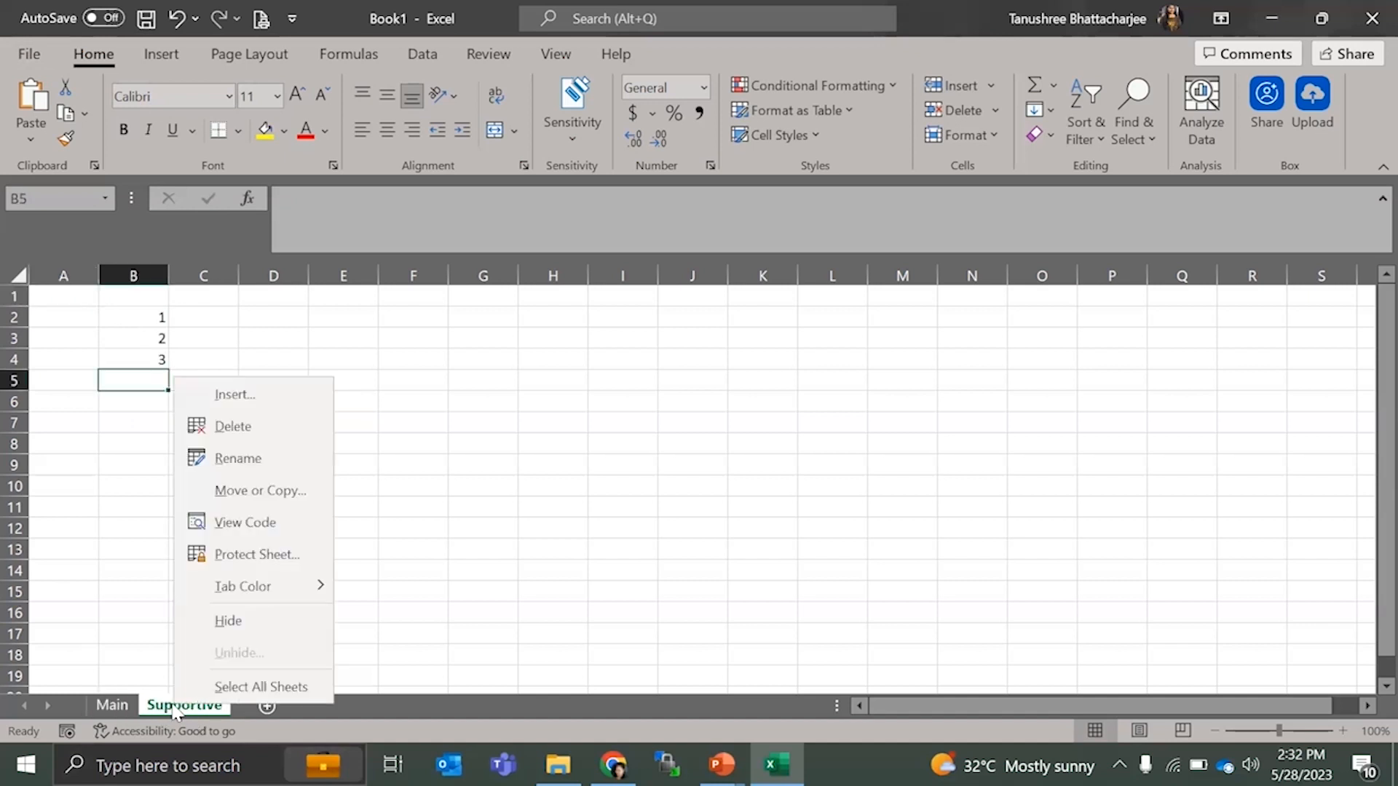
{"action": "left_click", "coordinate": [264, 618]}
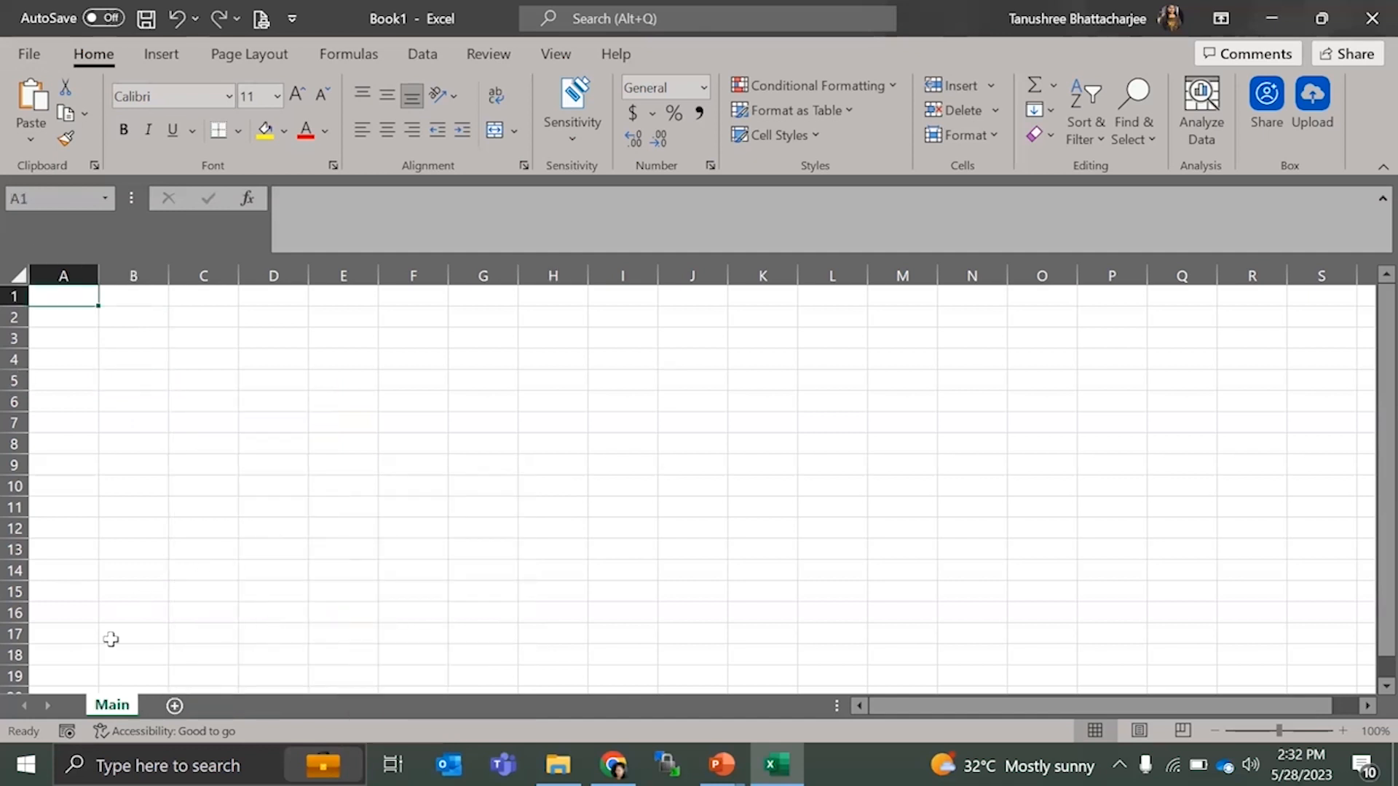
- Unhide the Supportive sheet and select its values in cells B2 to B4
{"action": "right_click", "coordinate": [129, 707]}
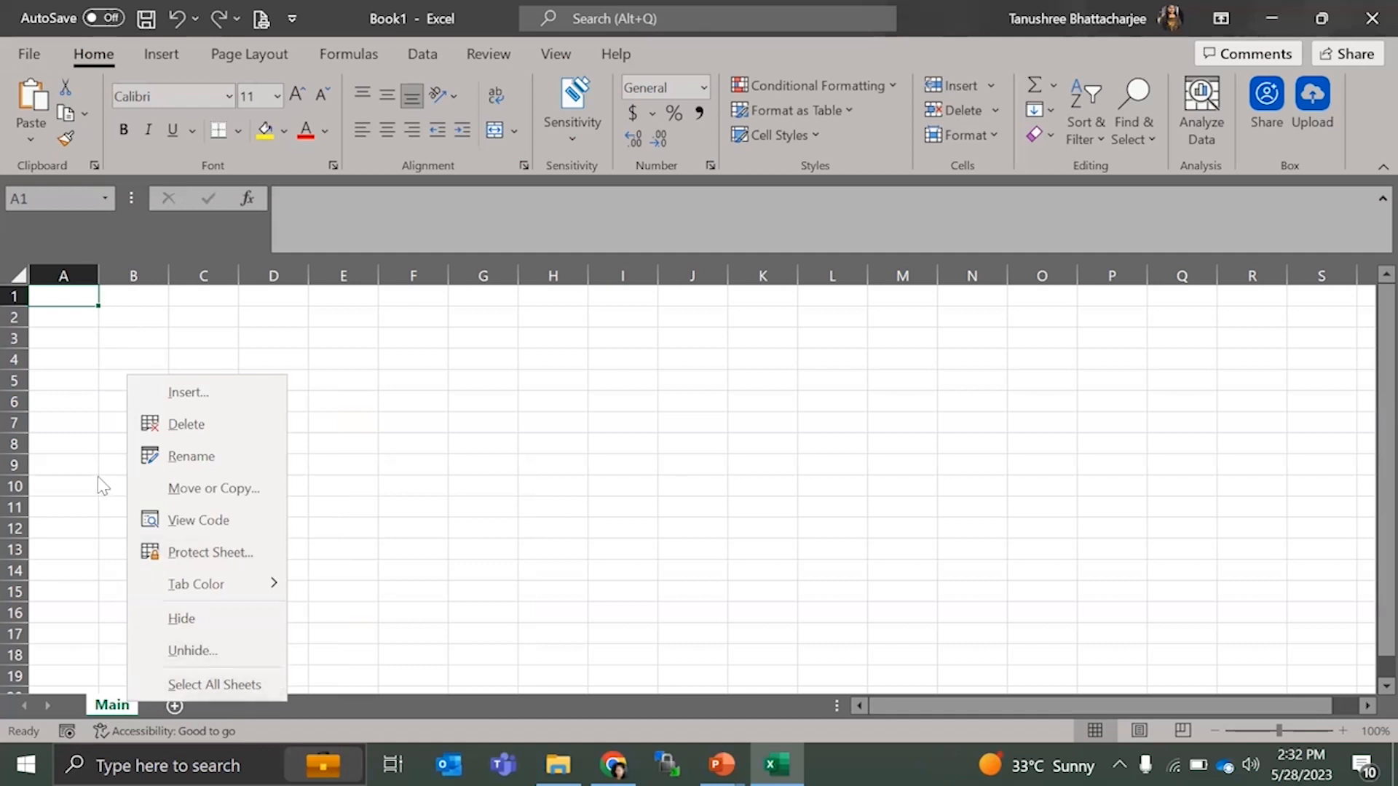
{"action": "left_click", "coordinate": [190, 650]}
{"action": "left_click_drag", "start_coordinate": [145, 519], "coordinate": [626, 350]}
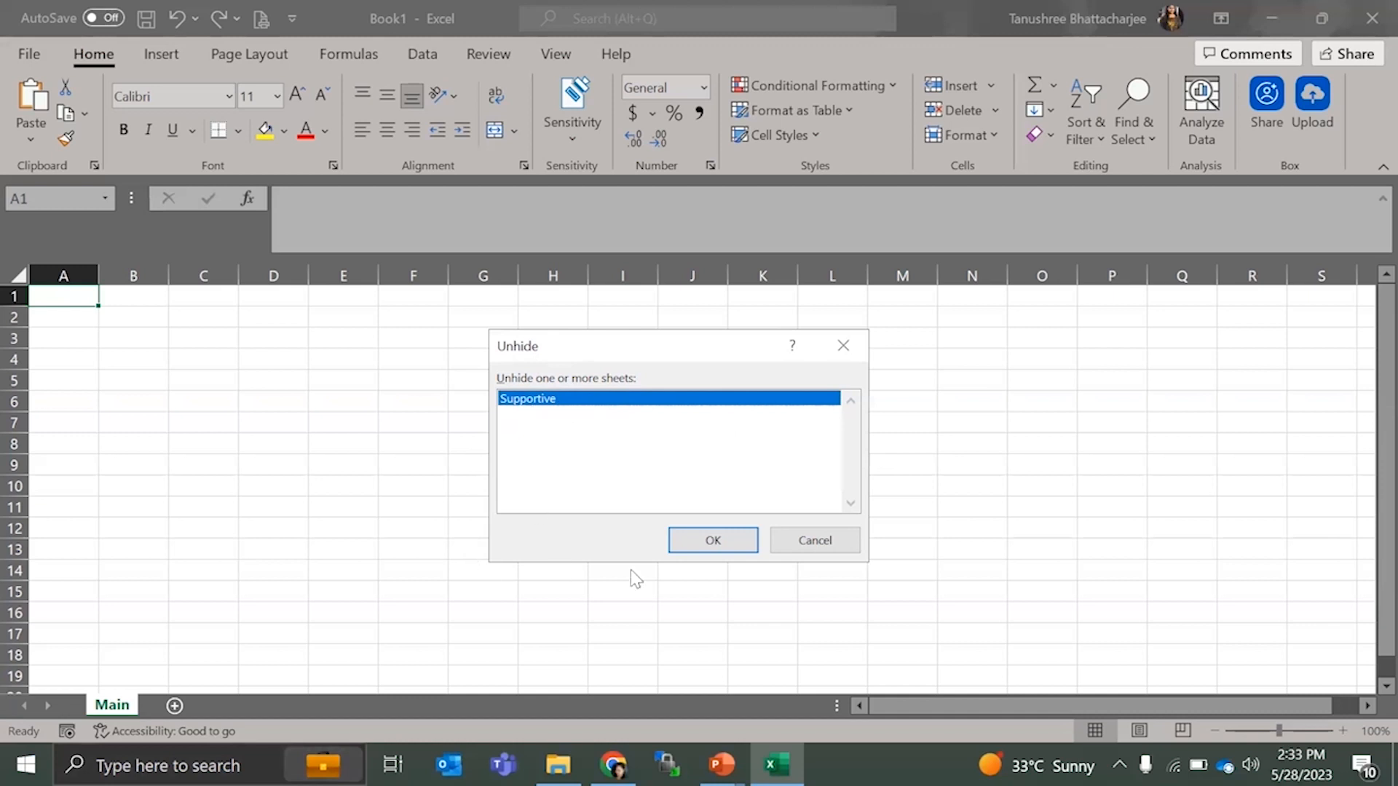
{"action": "left_click", "coordinate": [712, 540]}
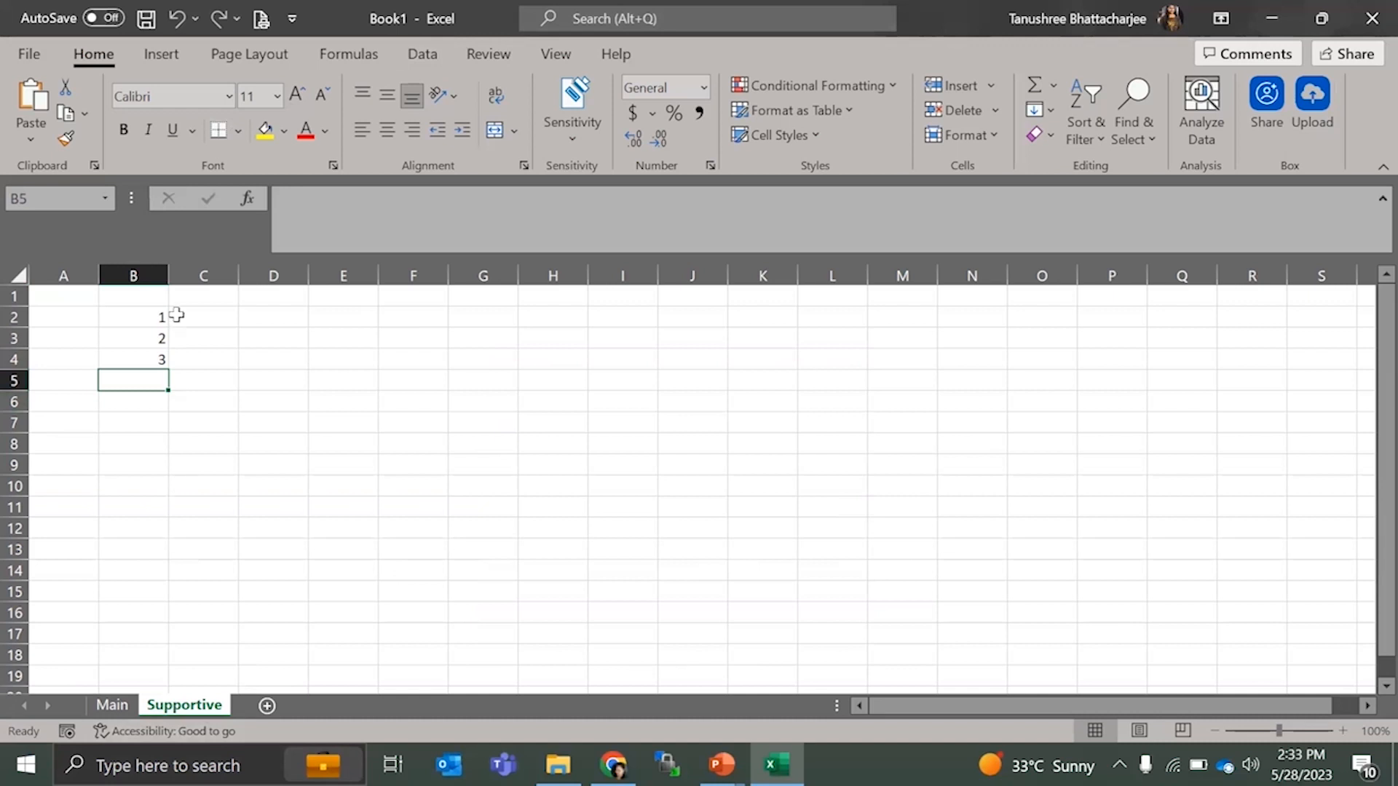
{"action": "left_click_drag", "start_coordinate": [159, 315], "coordinate": [158, 358]}
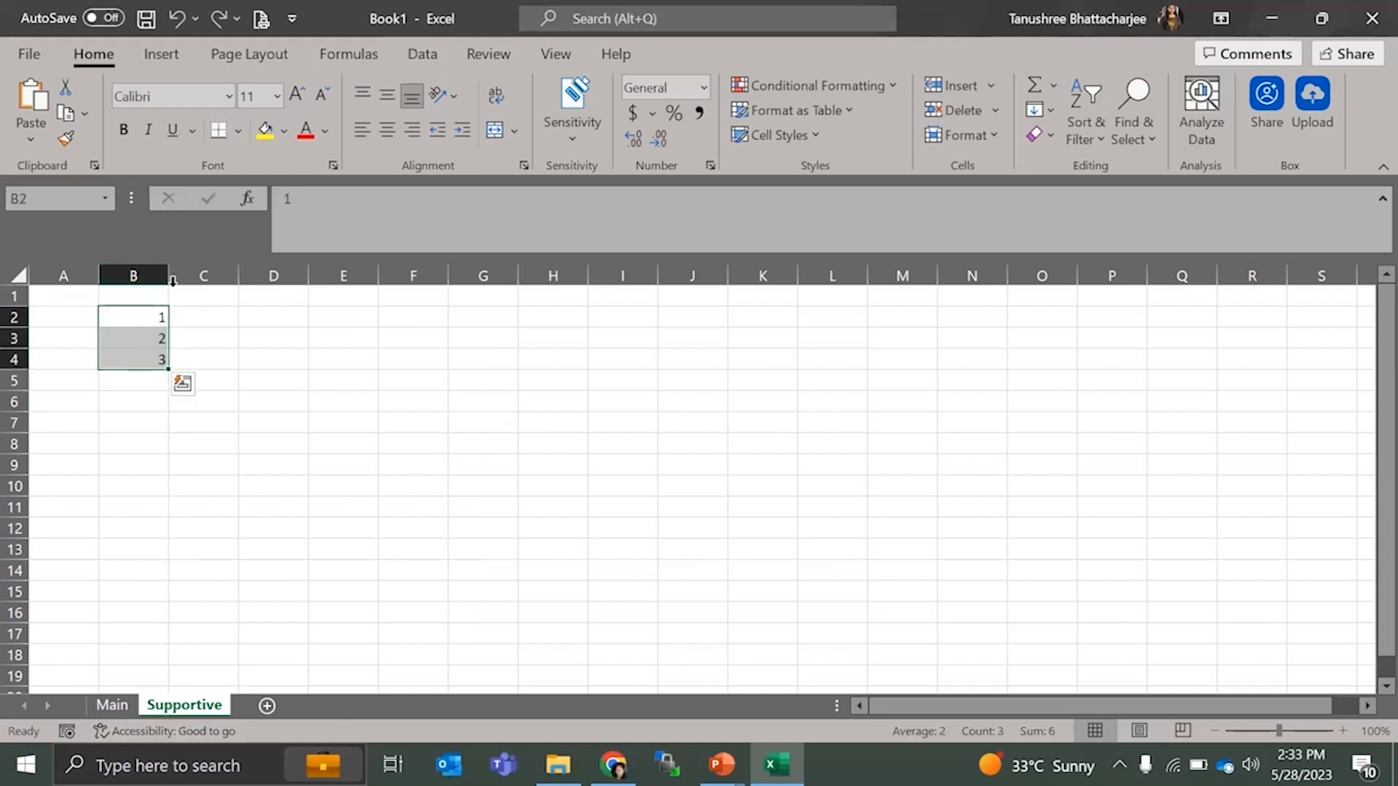
- Color the Supportive sheet tab light green and the Main sheet tab light orange, returning to the Supportive sheet
{"action": "right_click", "coordinate": [168, 709]}
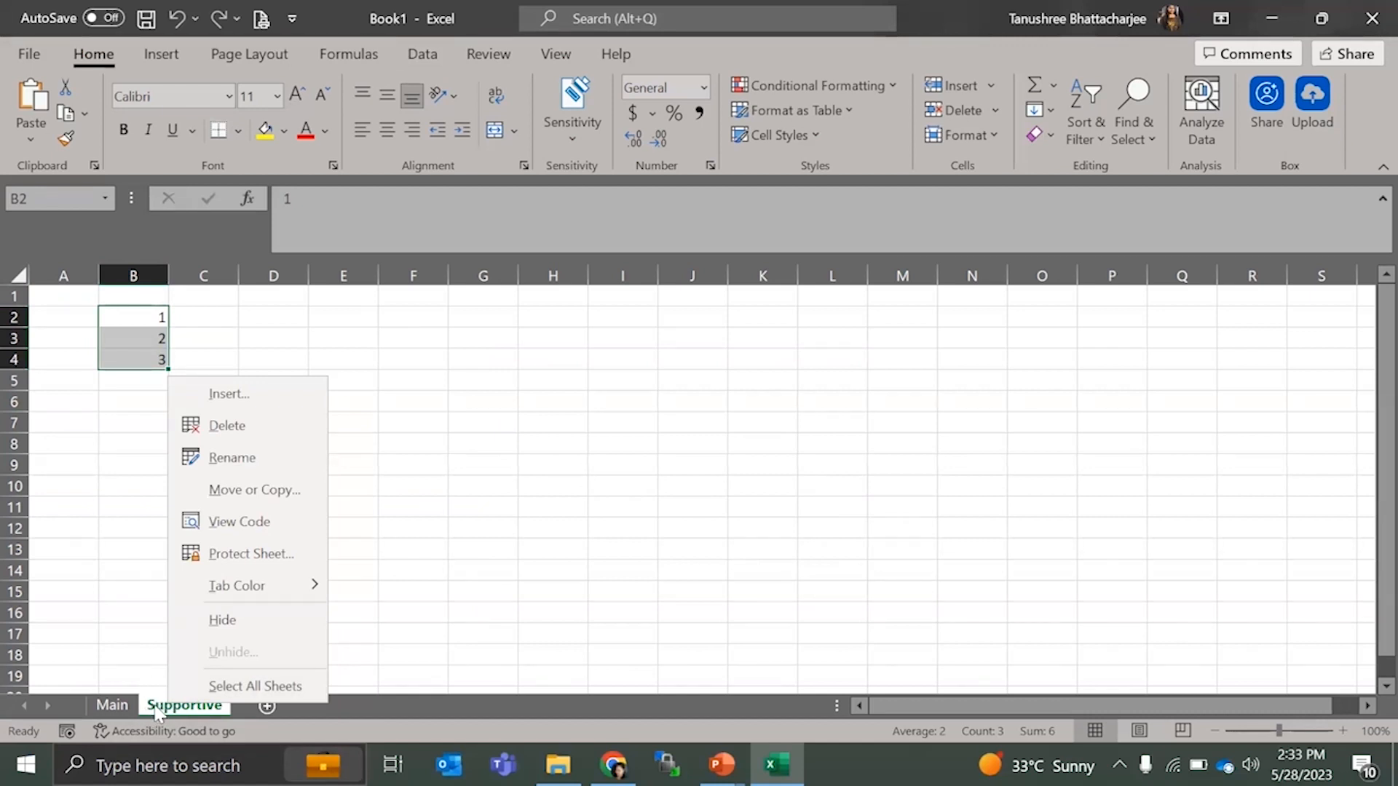
{"action": "mouse_move", "coordinate": [239, 586]}
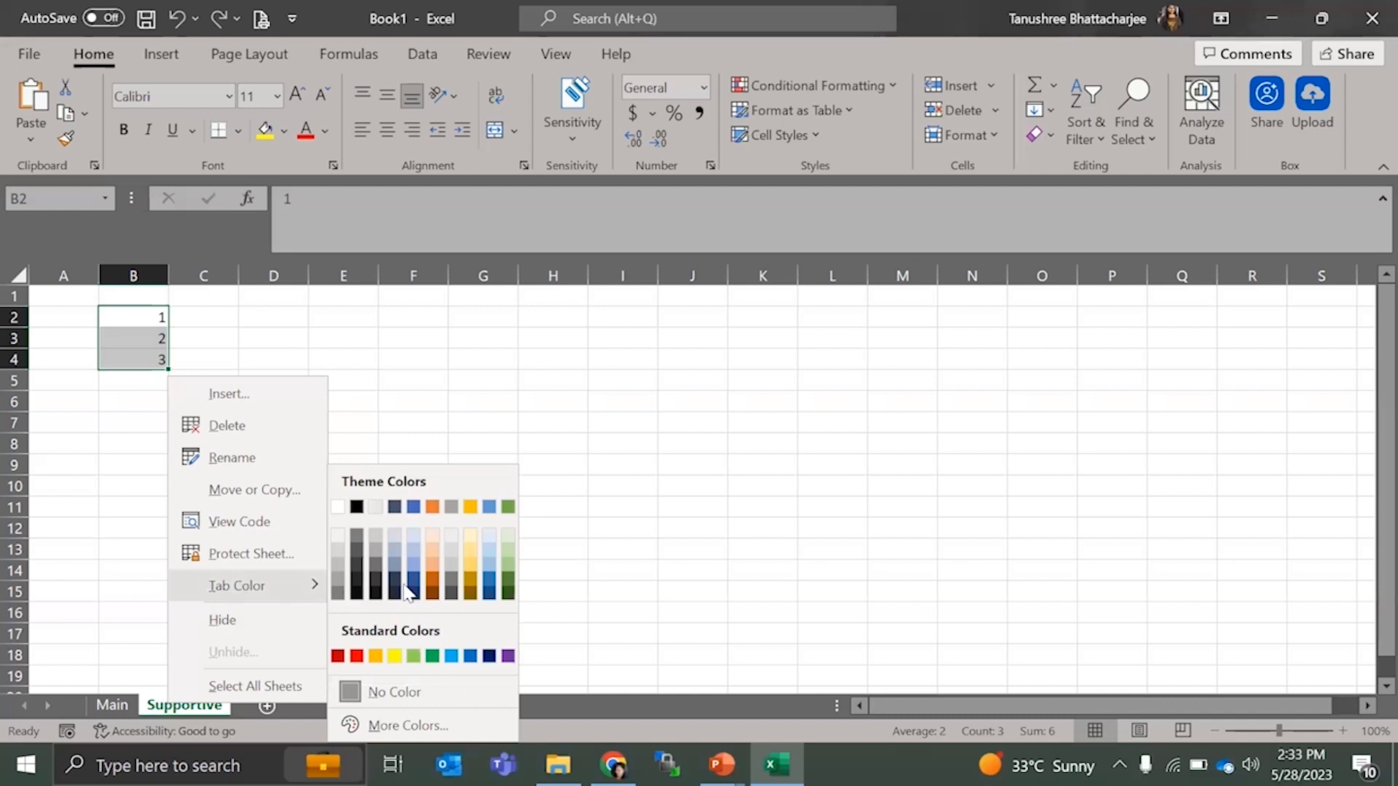
{"action": "left_click", "coordinate": [504, 564]}
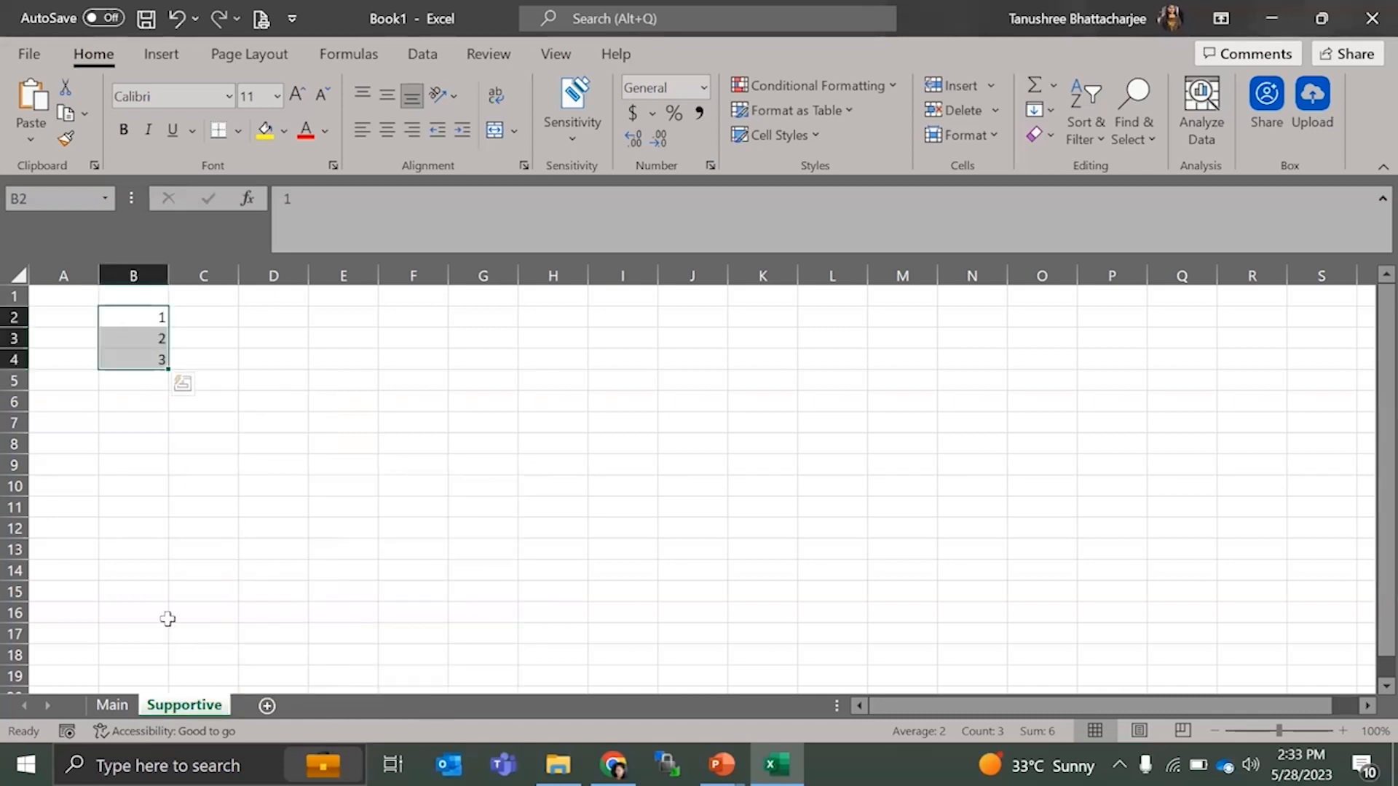
{"action": "right_click", "coordinate": [119, 703]}
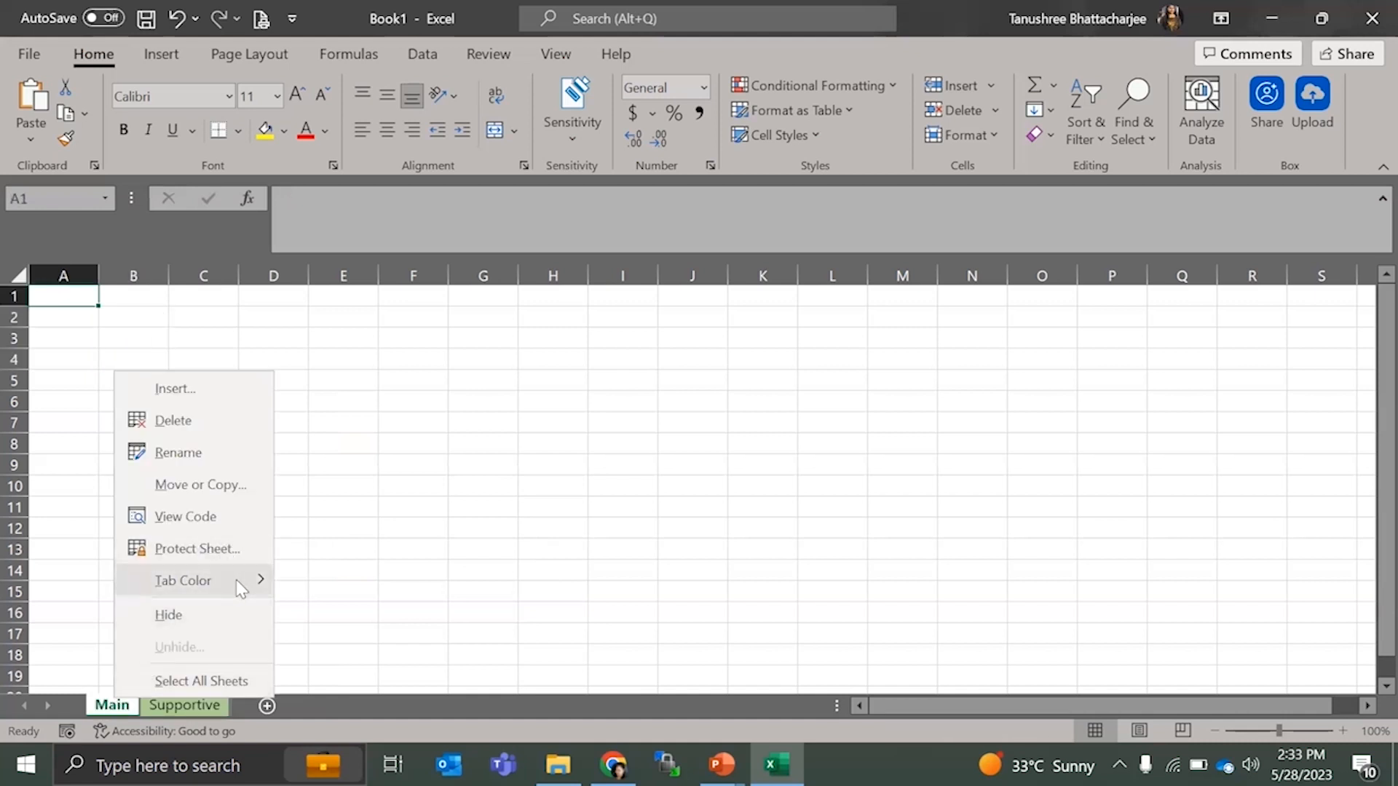
{"action": "mouse_move", "coordinate": [236, 579]}
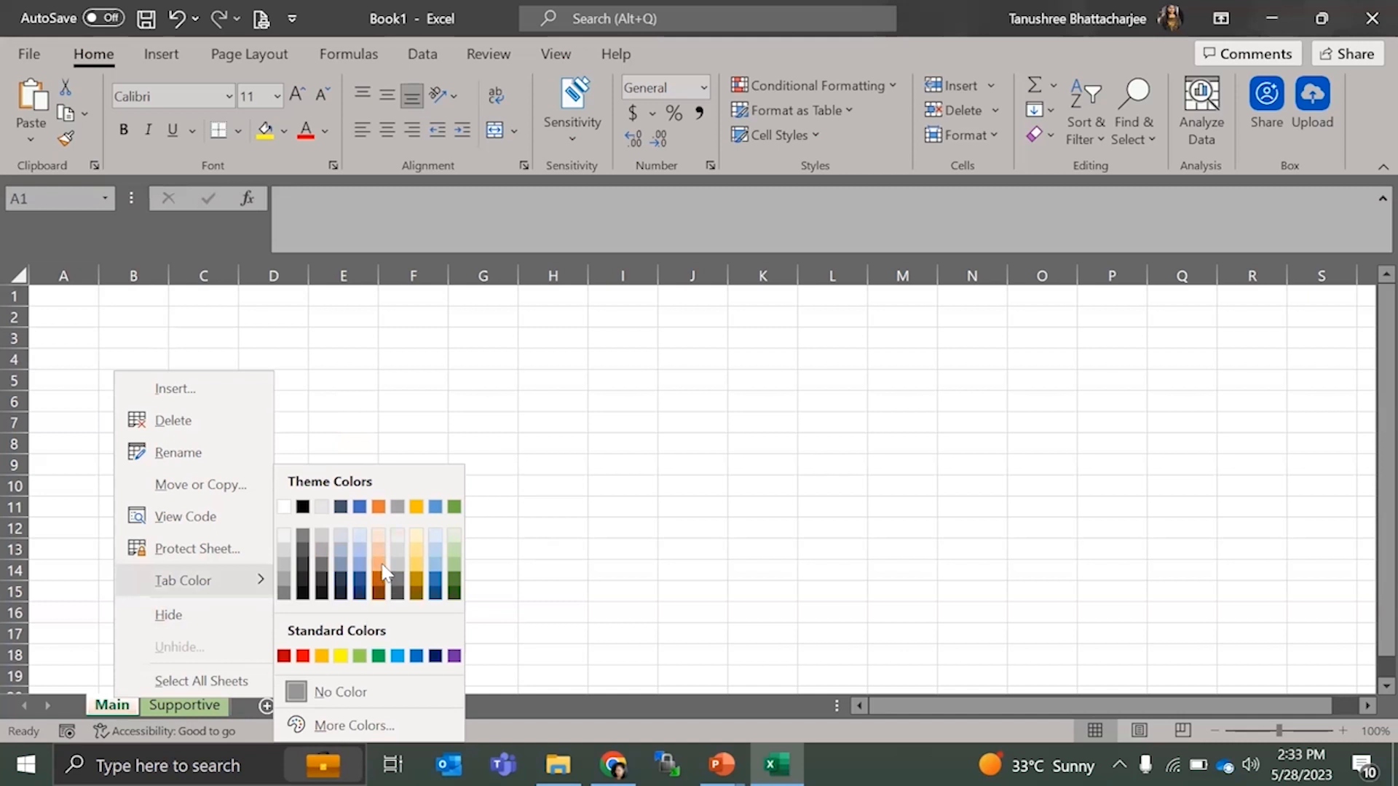
{"action": "left_click", "coordinate": [383, 574]}
{"action": "left_click", "coordinate": [159, 705]}
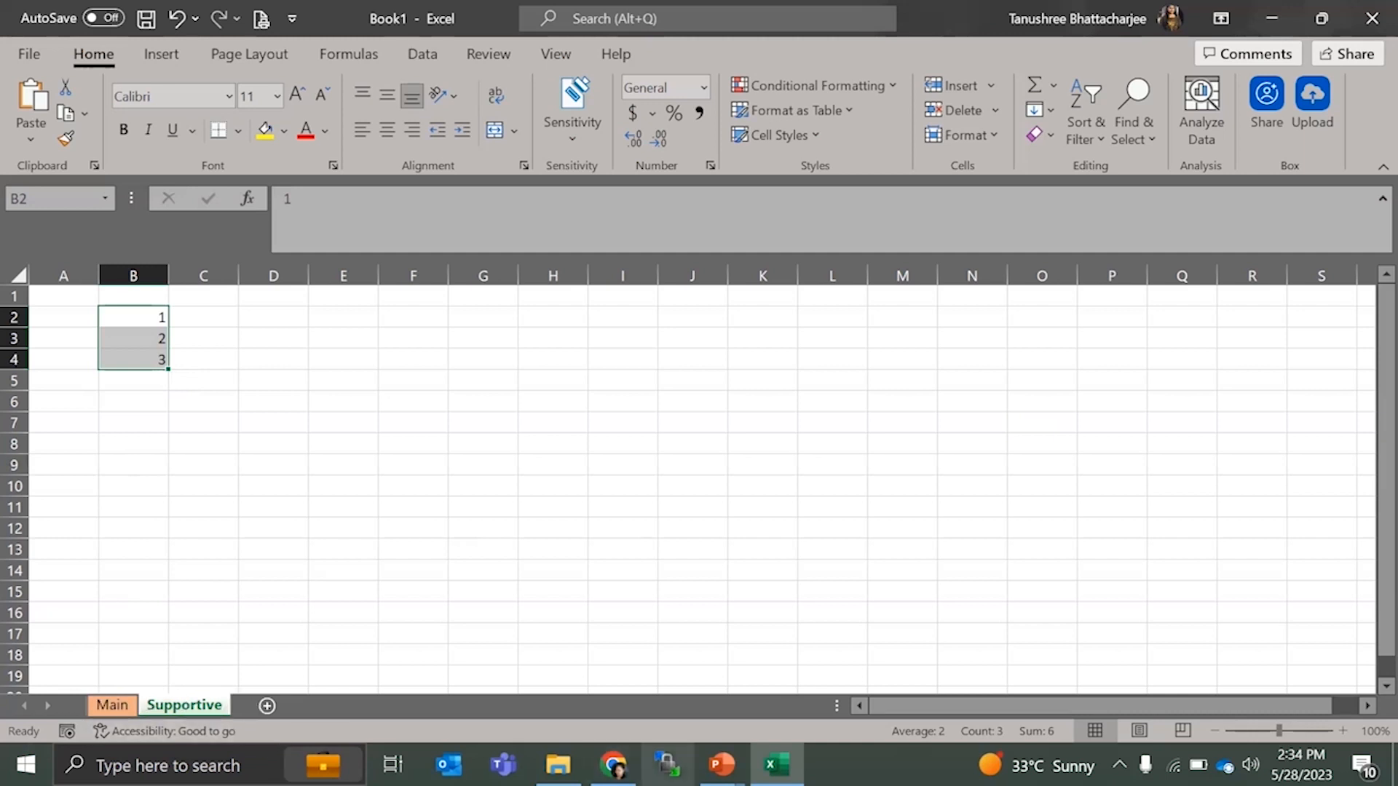
- Switch to the PowerPoint slide show to review the General Functions topic list, and return to the Excel workbook
{"action": "left_click", "coordinate": [721, 764]}
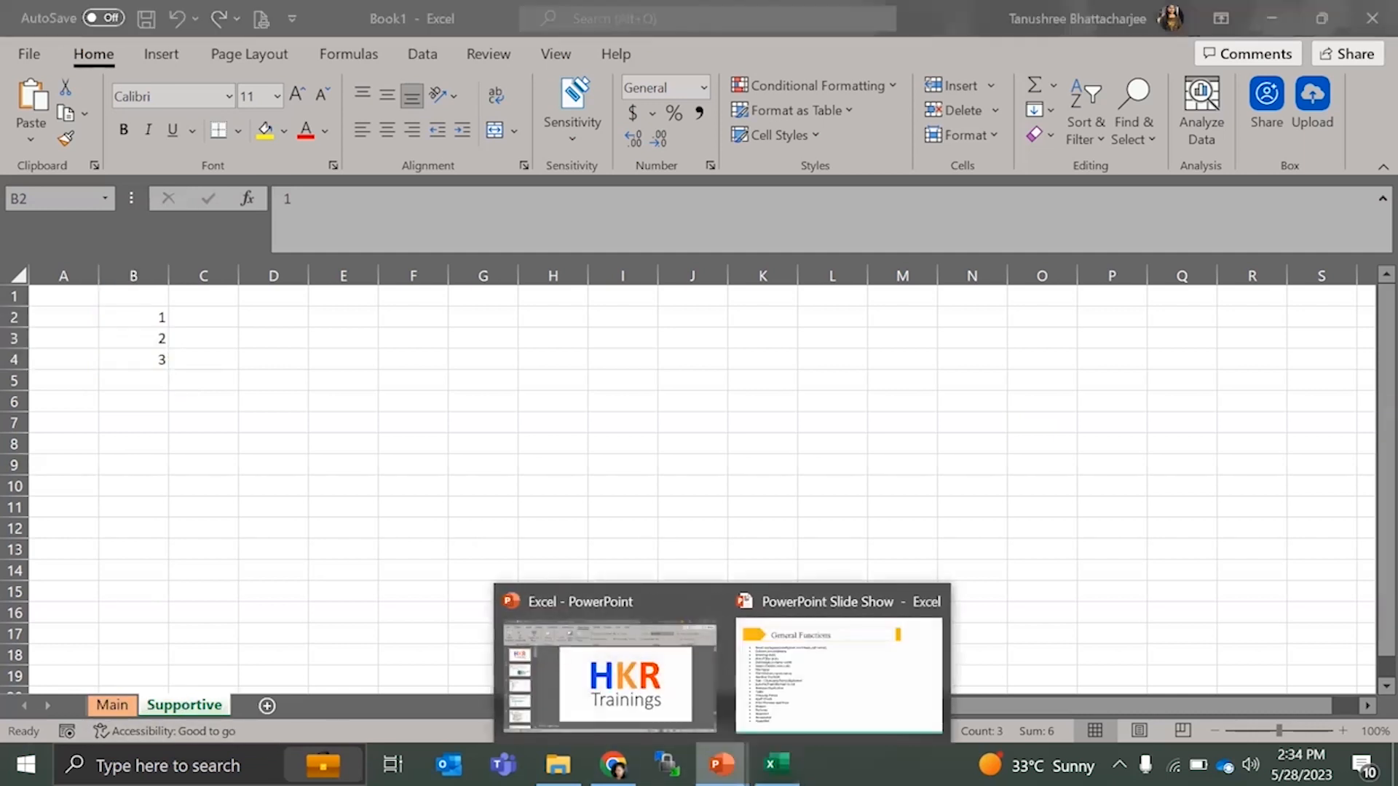
{"action": "left_click", "coordinate": [783, 698]}
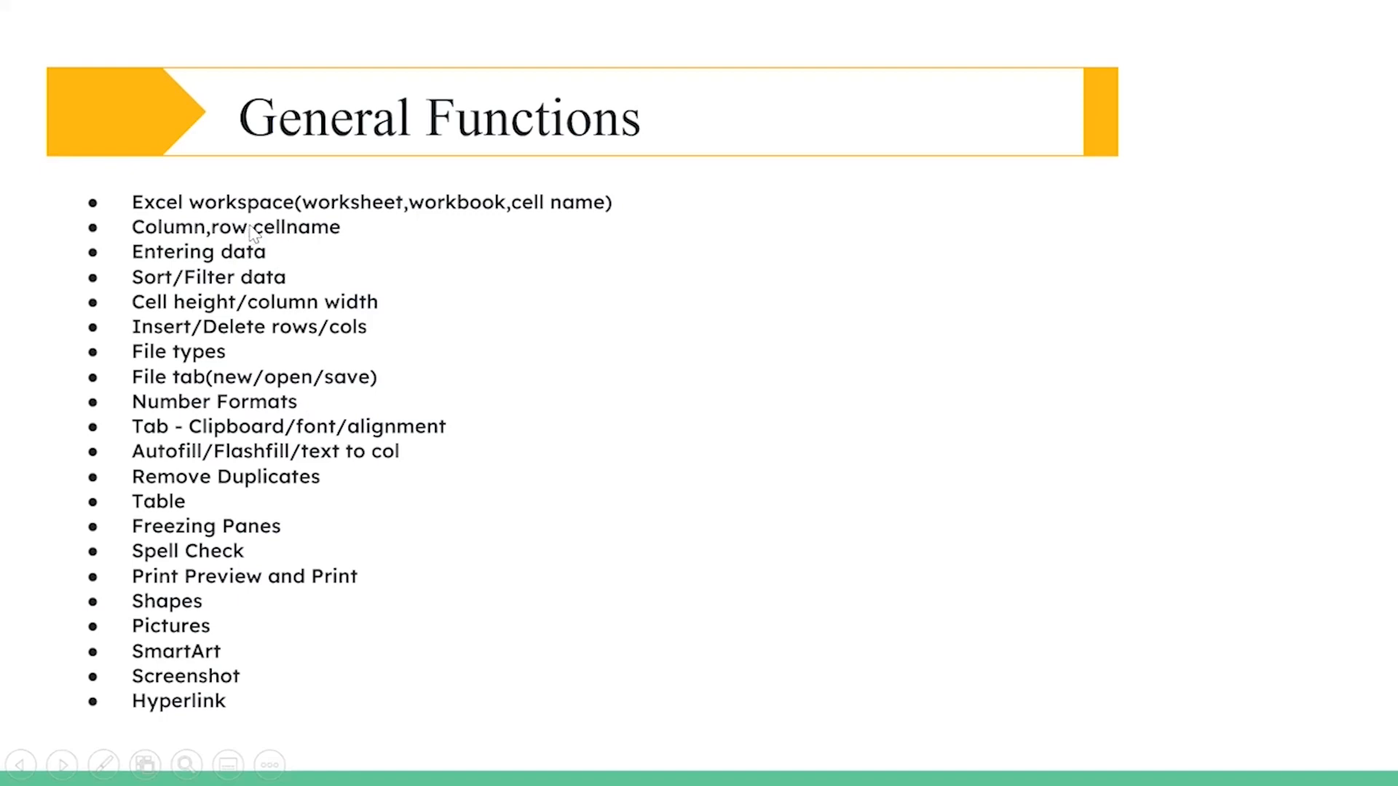
{"action": "key", "text": "alt+Tab"}
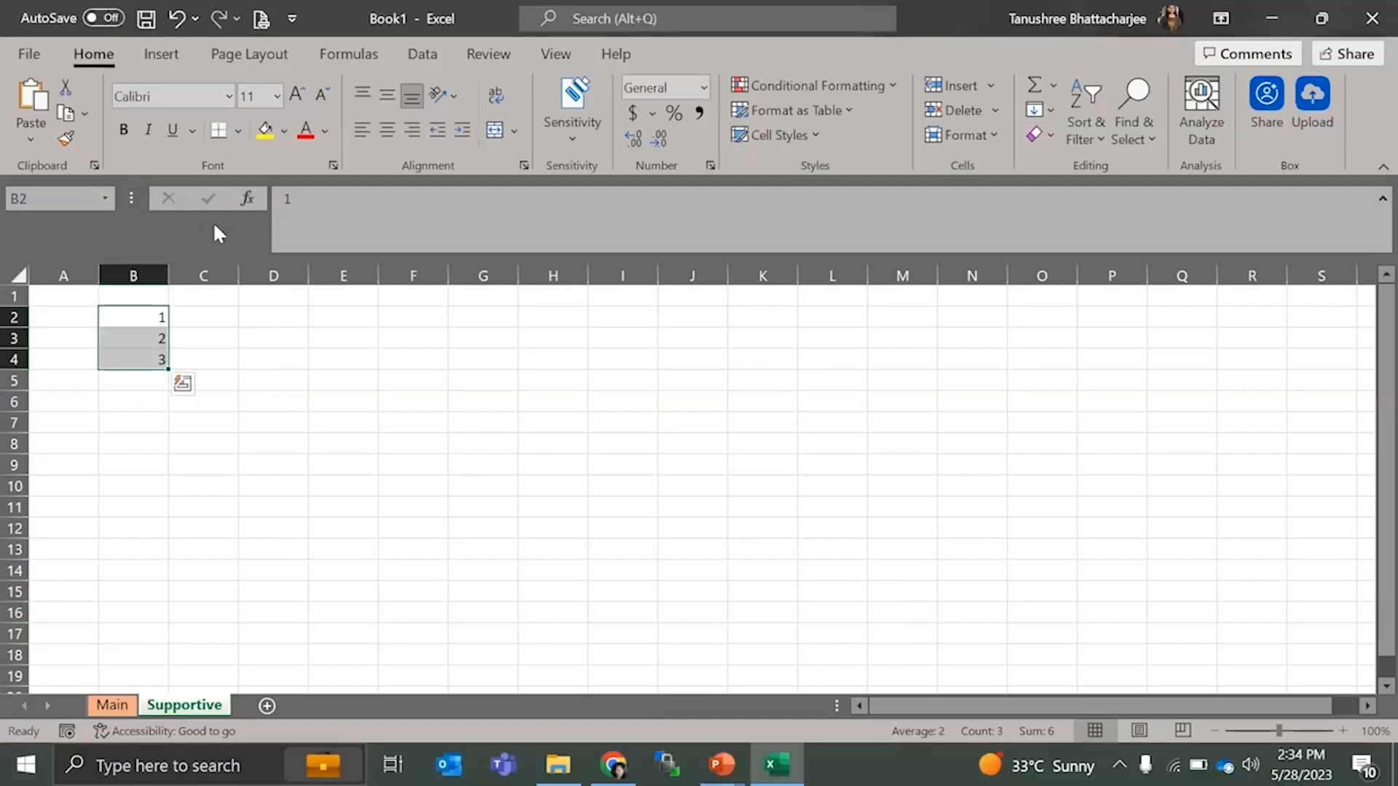
- Enter the labels Name in cell D2 and Address in cell D3 of the Supportive sheet
{"action": "left_click", "coordinate": [154, 311]}
{"action": "left_click", "coordinate": [249, 314]}
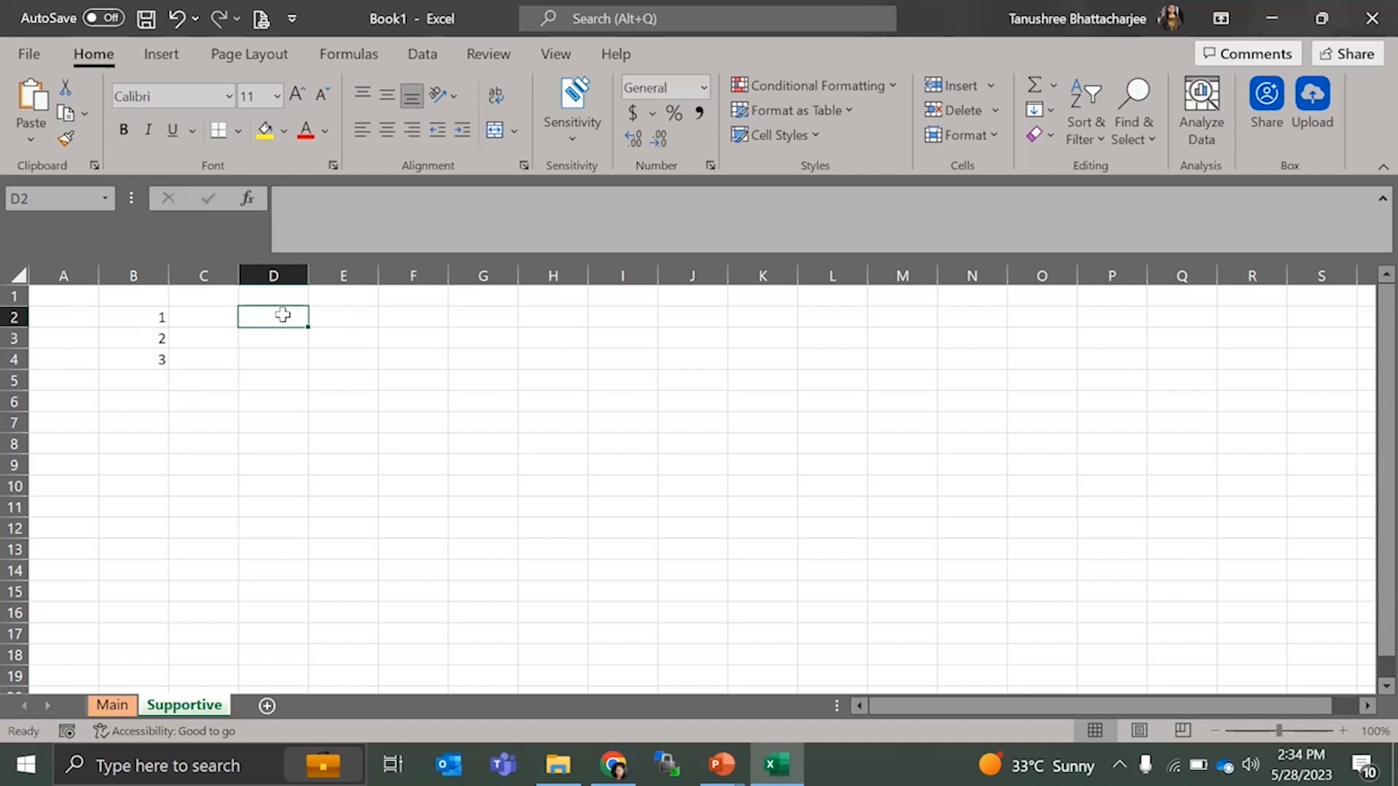
{"action": "type", "text": "Name"}
{"action": "key", "text": "Return"}
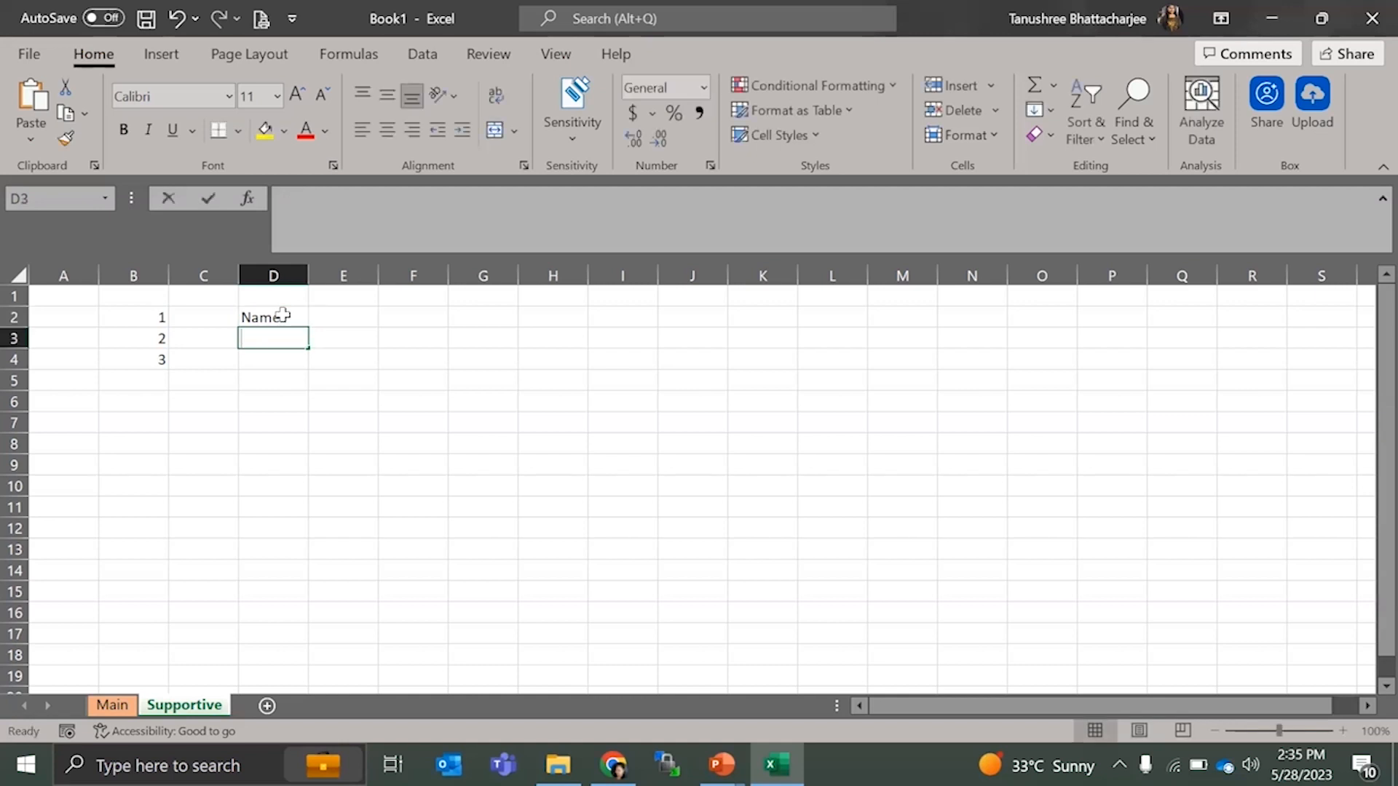
{"action": "type", "text": "Address"}
{"action": "key", "text": "Return"}
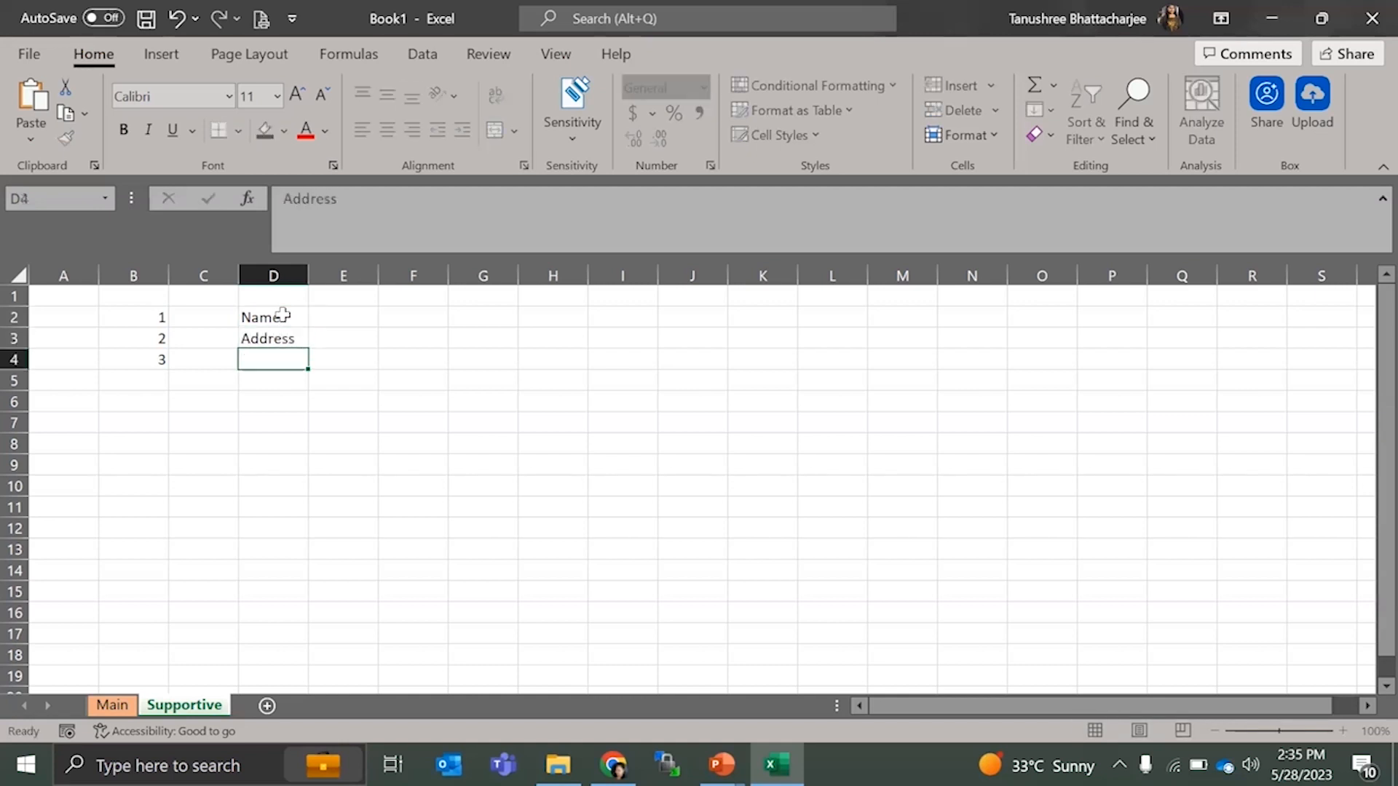
{"action": "key", "text": "Up"}
{"action": "key", "text": "Up"}
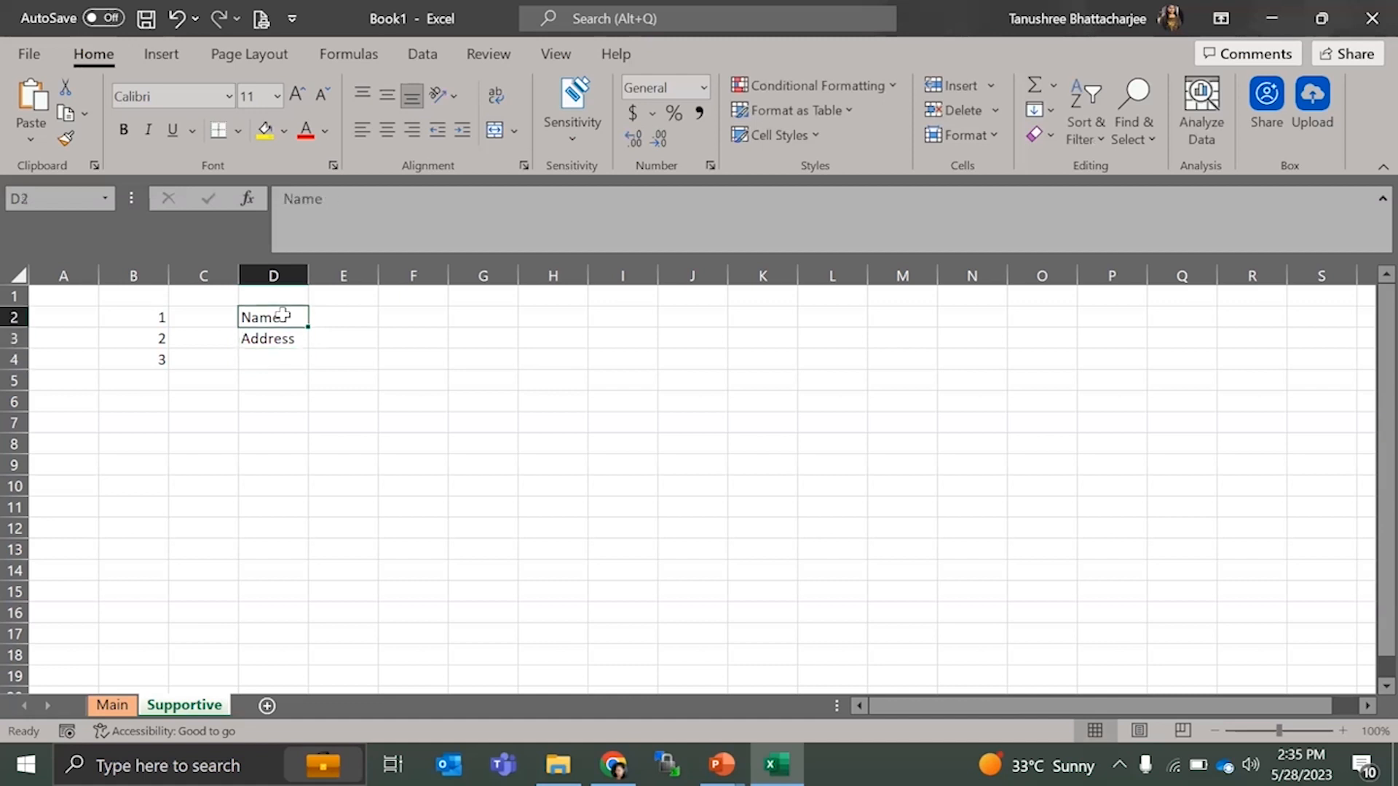
{"action": "key", "text": "Right"}
{"action": "type", "text": "Joh"}
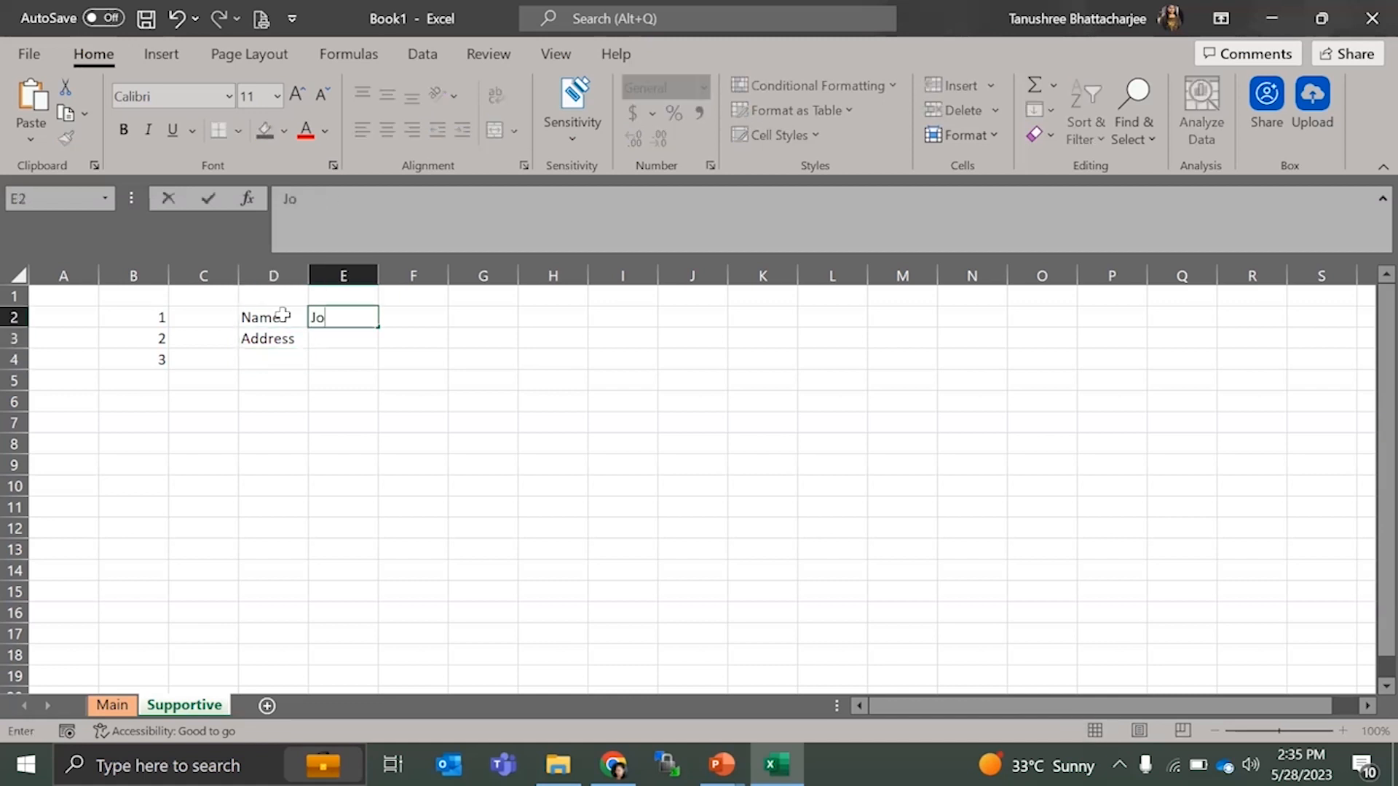
{"action": "key", "text": "BackSpace"}
{"action": "key", "text": "BackSpace"}
{"action": "key", "text": "BackSpace"}
{"action": "left_click", "coordinate": [245, 316]}
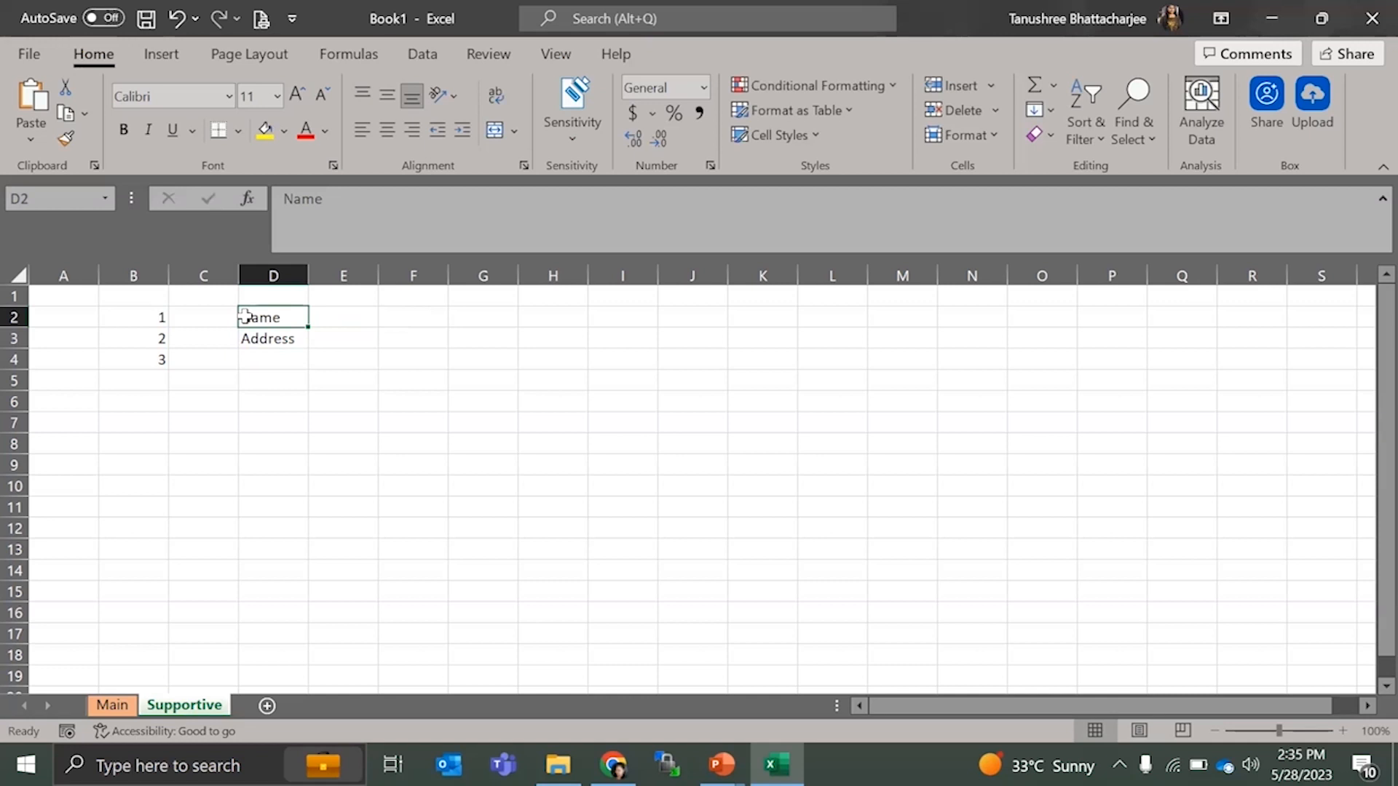
- Enter a person's first name in cell E2 through the formula bar and a city in cell E3 for the address
{"action": "left_click", "coordinate": [352, 317]}
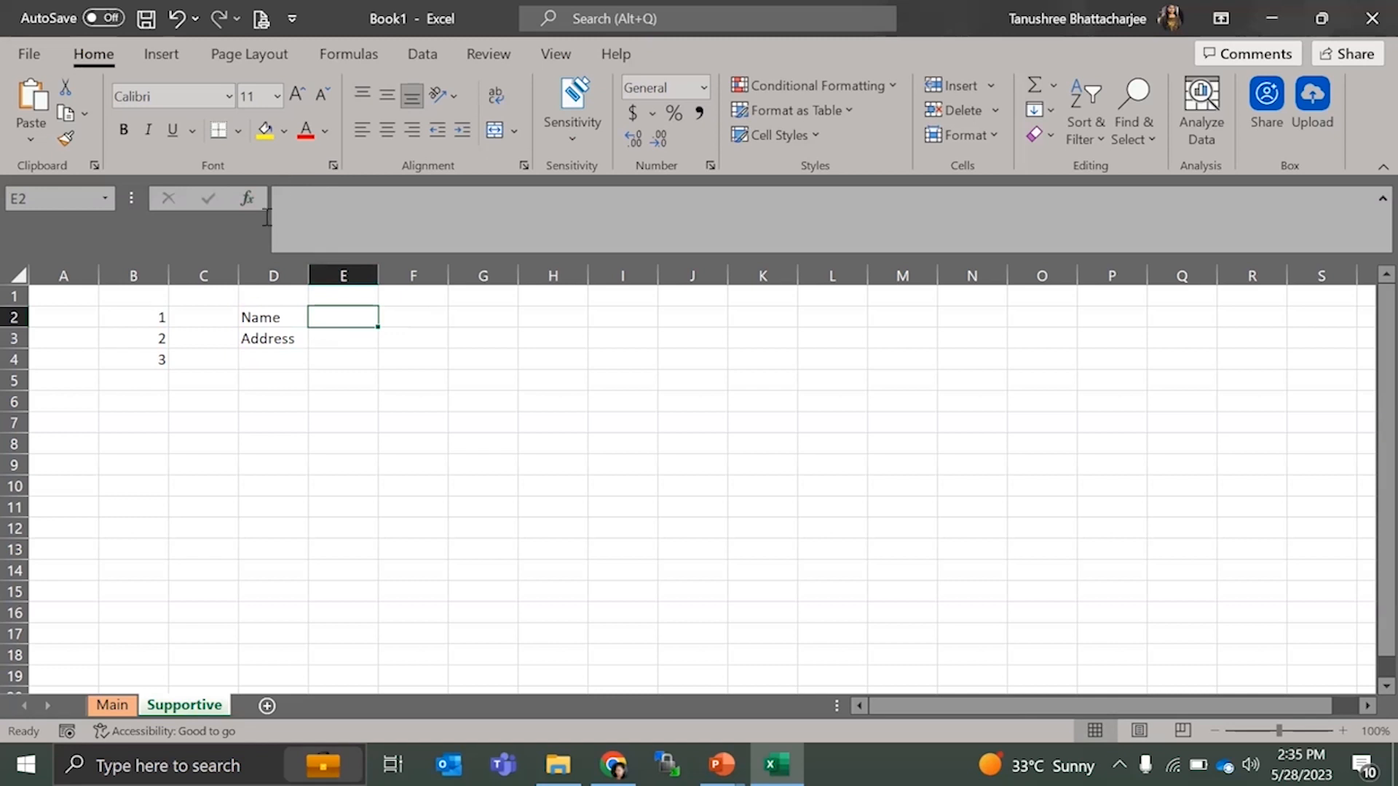
{"action": "left_click", "coordinate": [328, 214]}
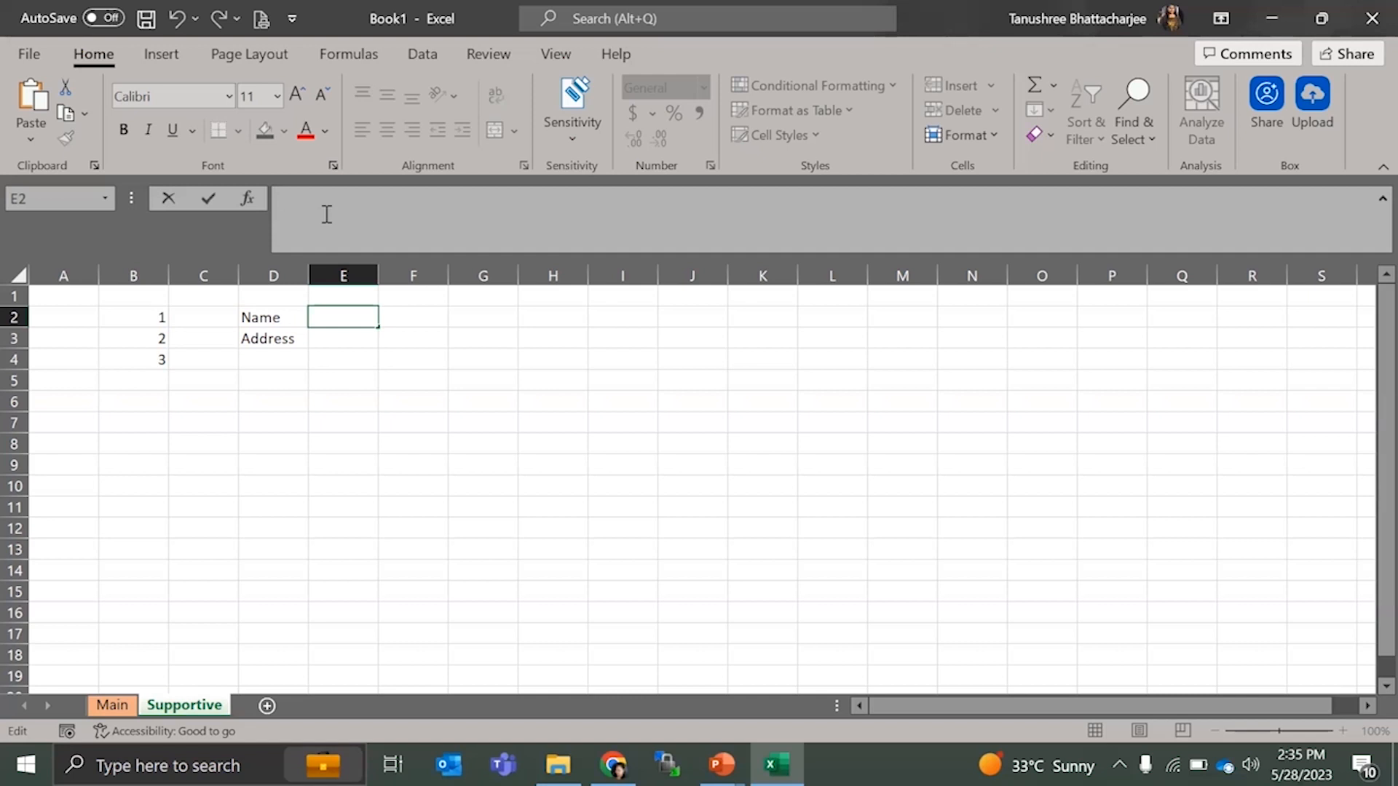
{"action": "type", "text": "T"}
{"action": "key", "text": "BackSpace"}
{"action": "type", "text": "John"}
{"action": "key", "text": "Return"}
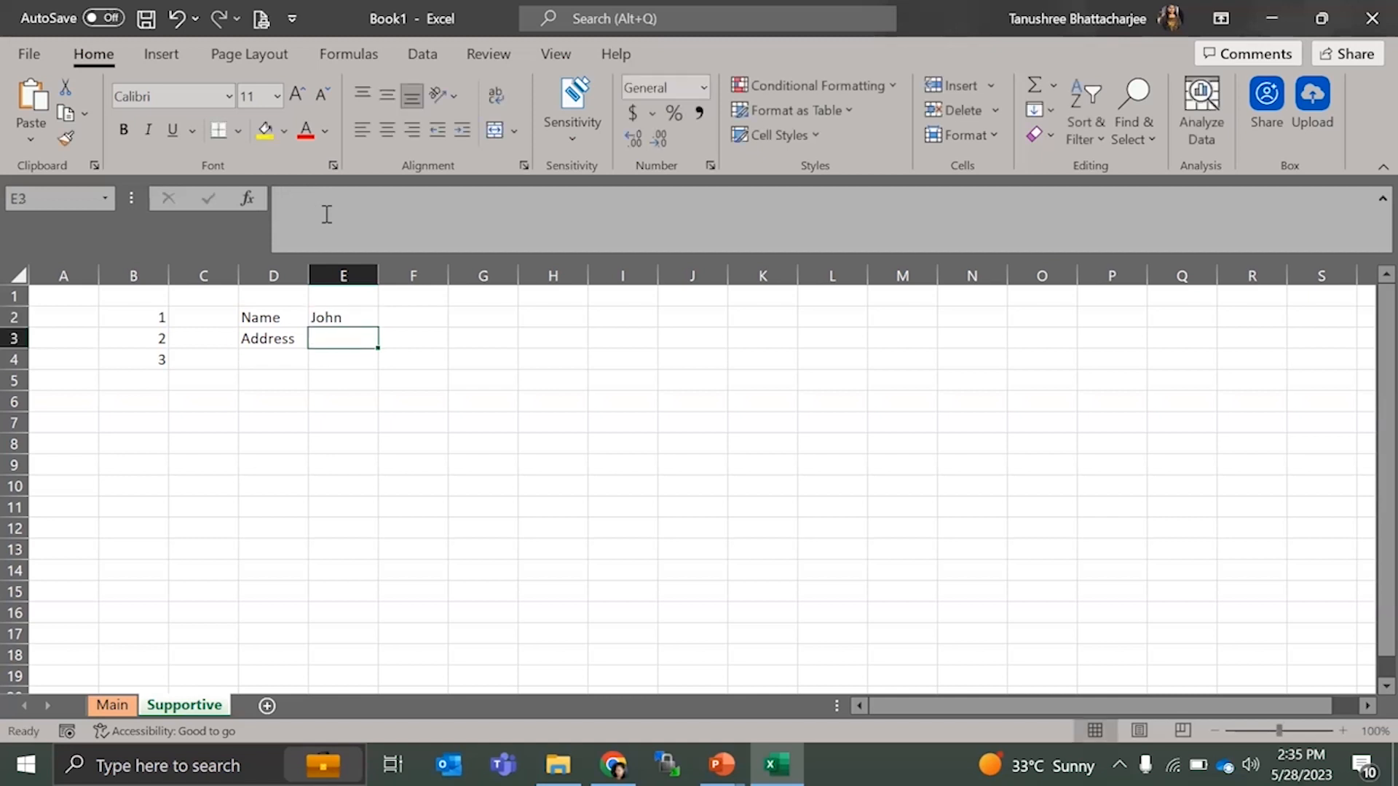
{"action": "type", "text": "Delhi"}
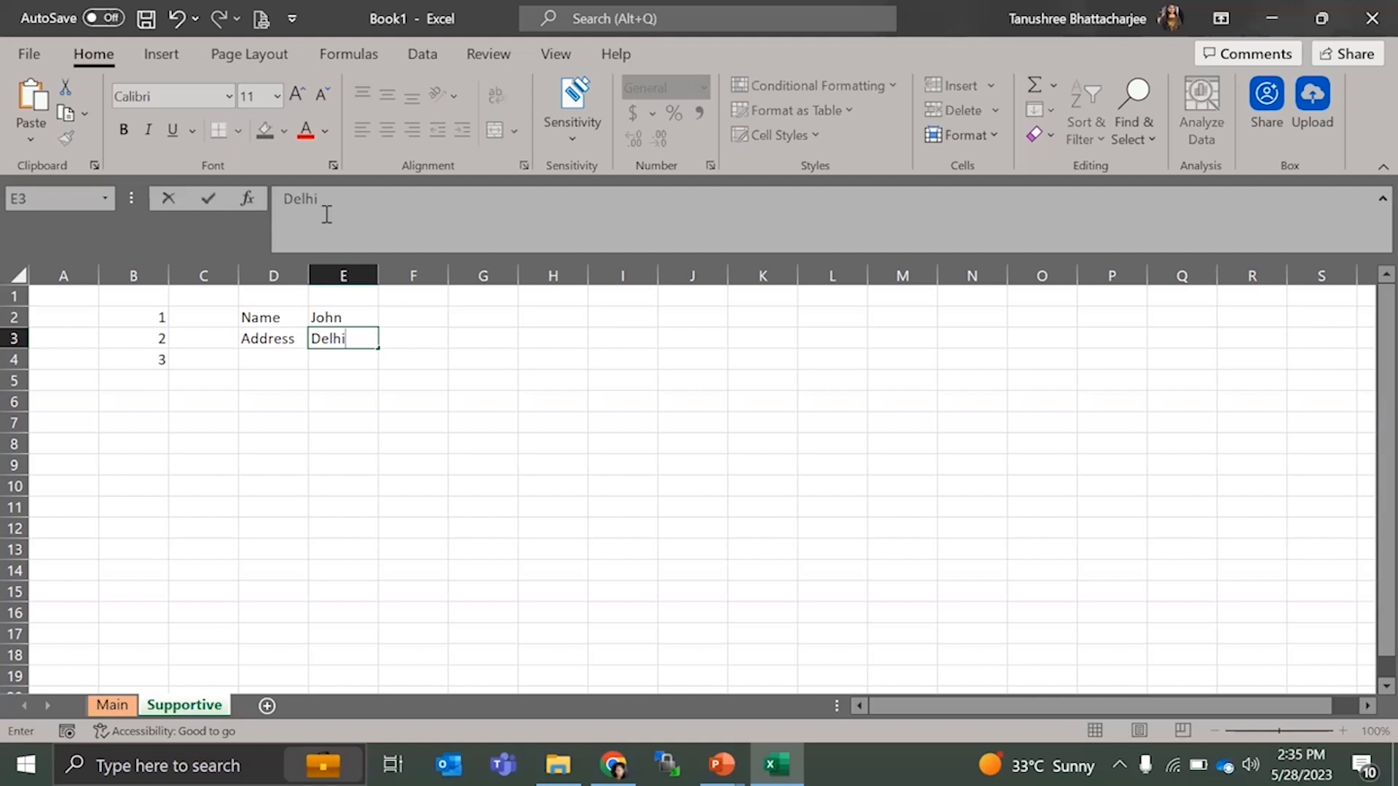
{"action": "key", "text": "Return"}
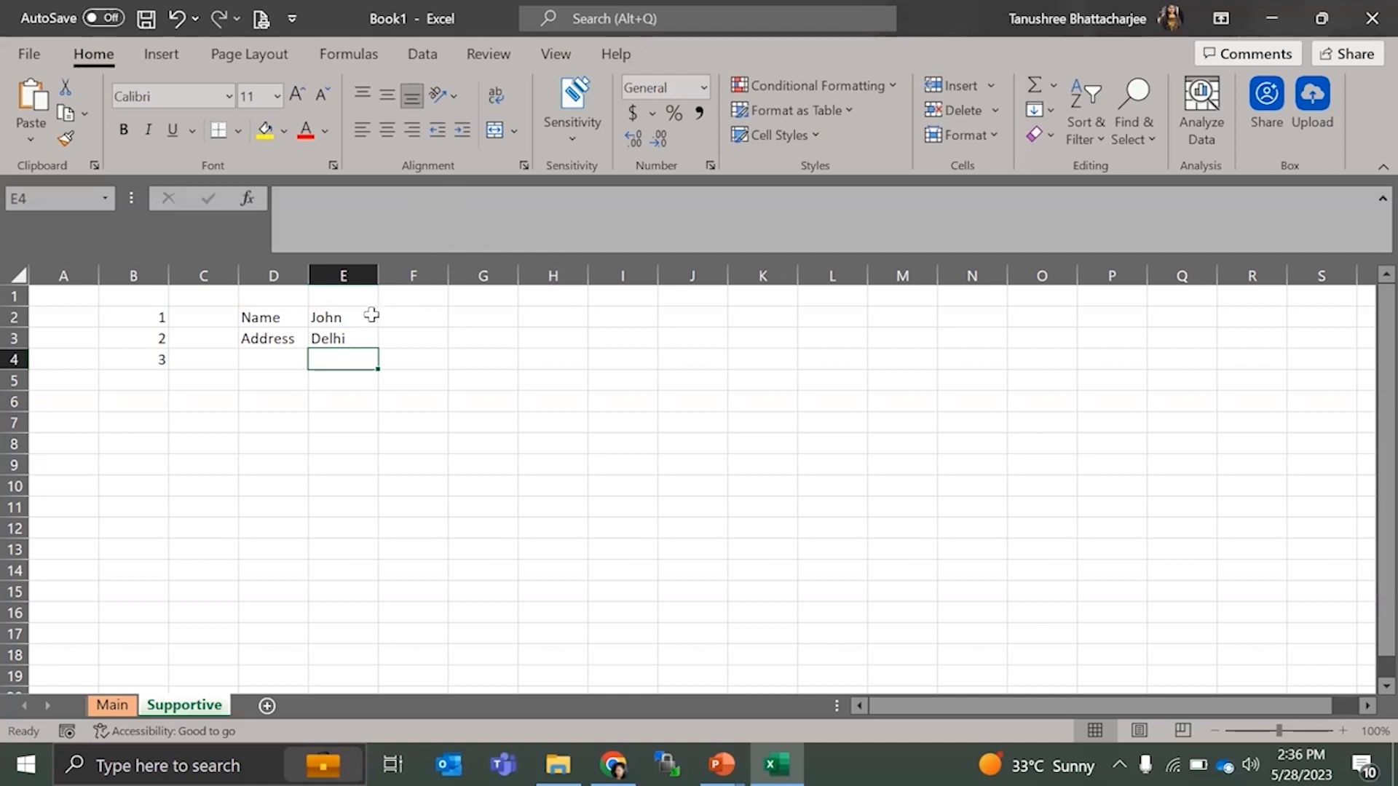
- Expand the entry in cell E3 to a full postal address with house number, street, city and postal code
{"action": "left_click", "coordinate": [346, 337]}
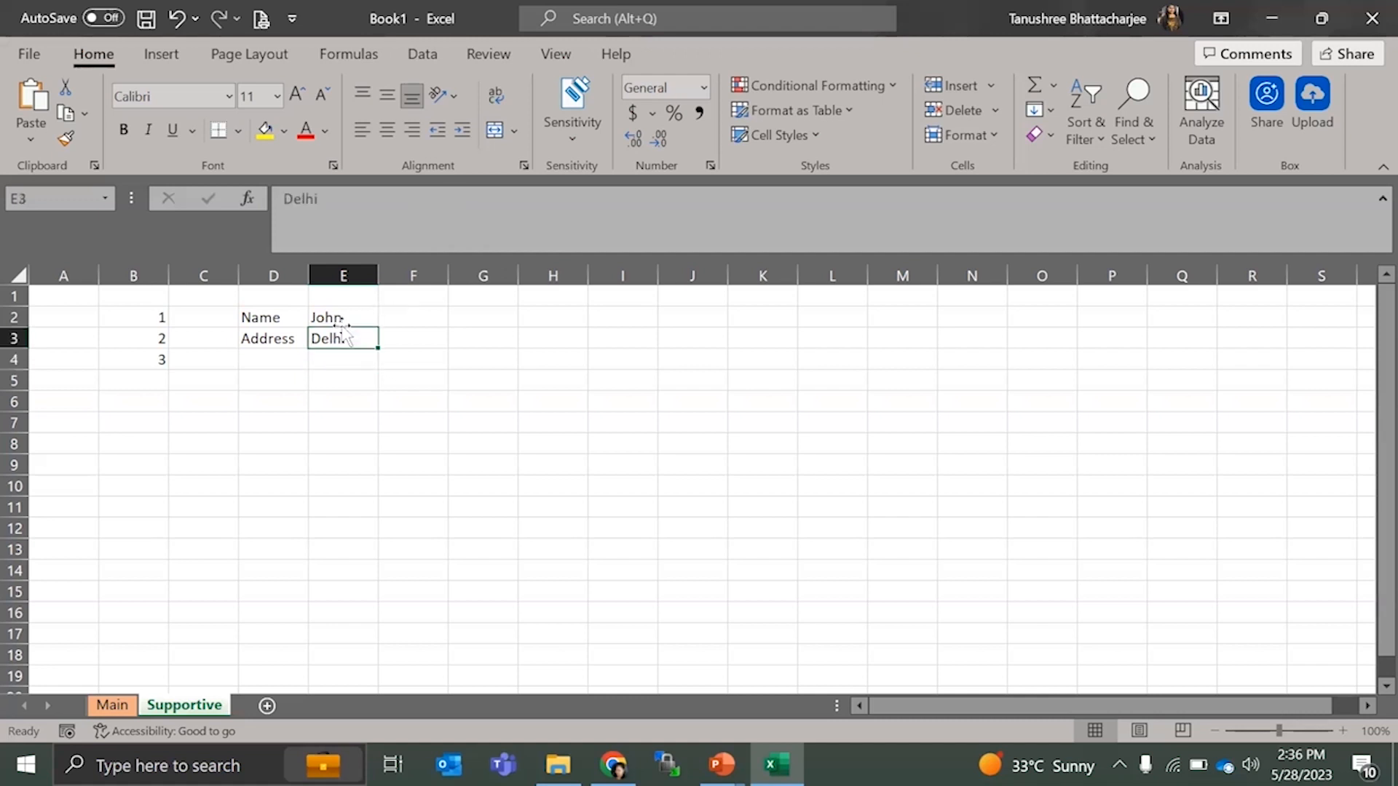
{"action": "left_click", "coordinate": [282, 200]}
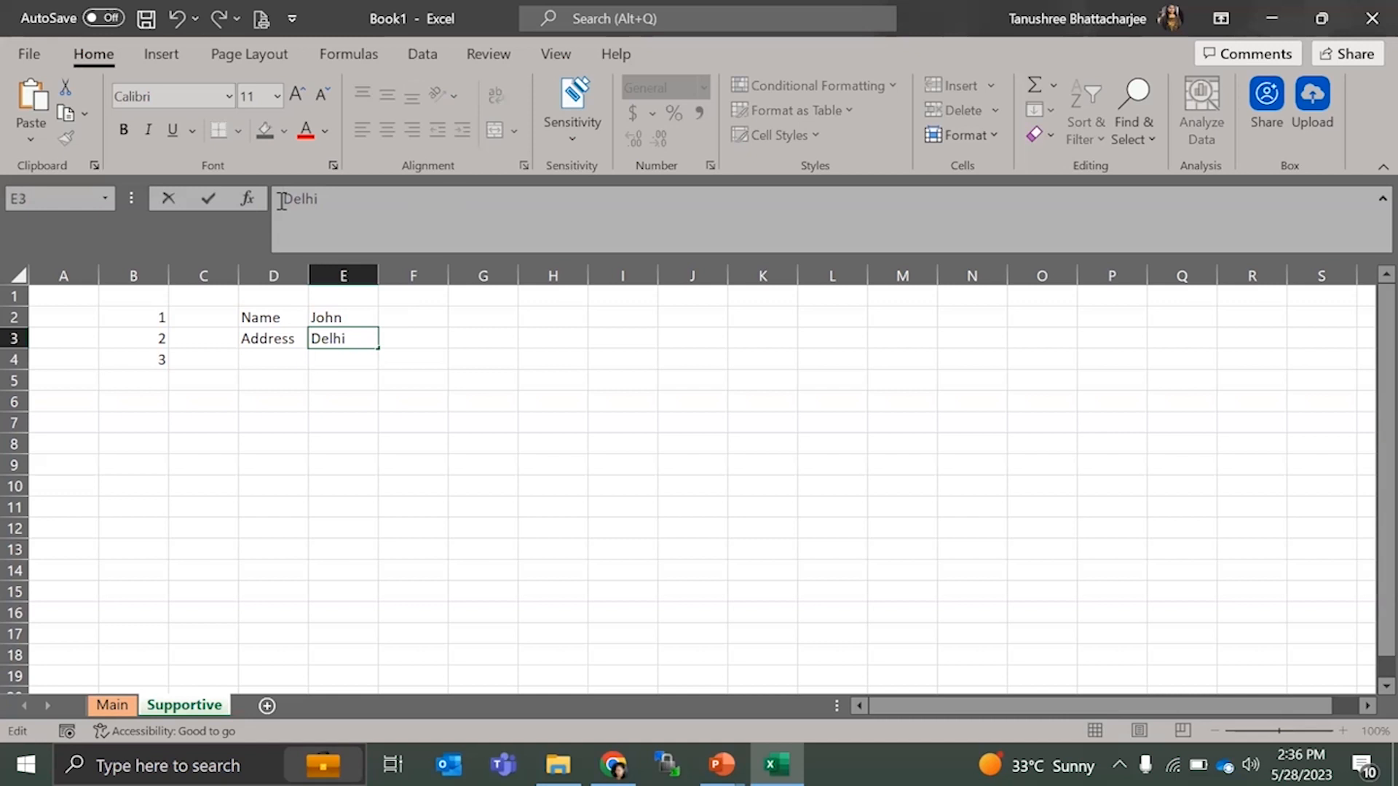
{"action": "type", "text": "1"}
{"action": "type", "text": "101"}
{"action": "type", "text": ", "}
{"action": "type", "text": "new Plac"}
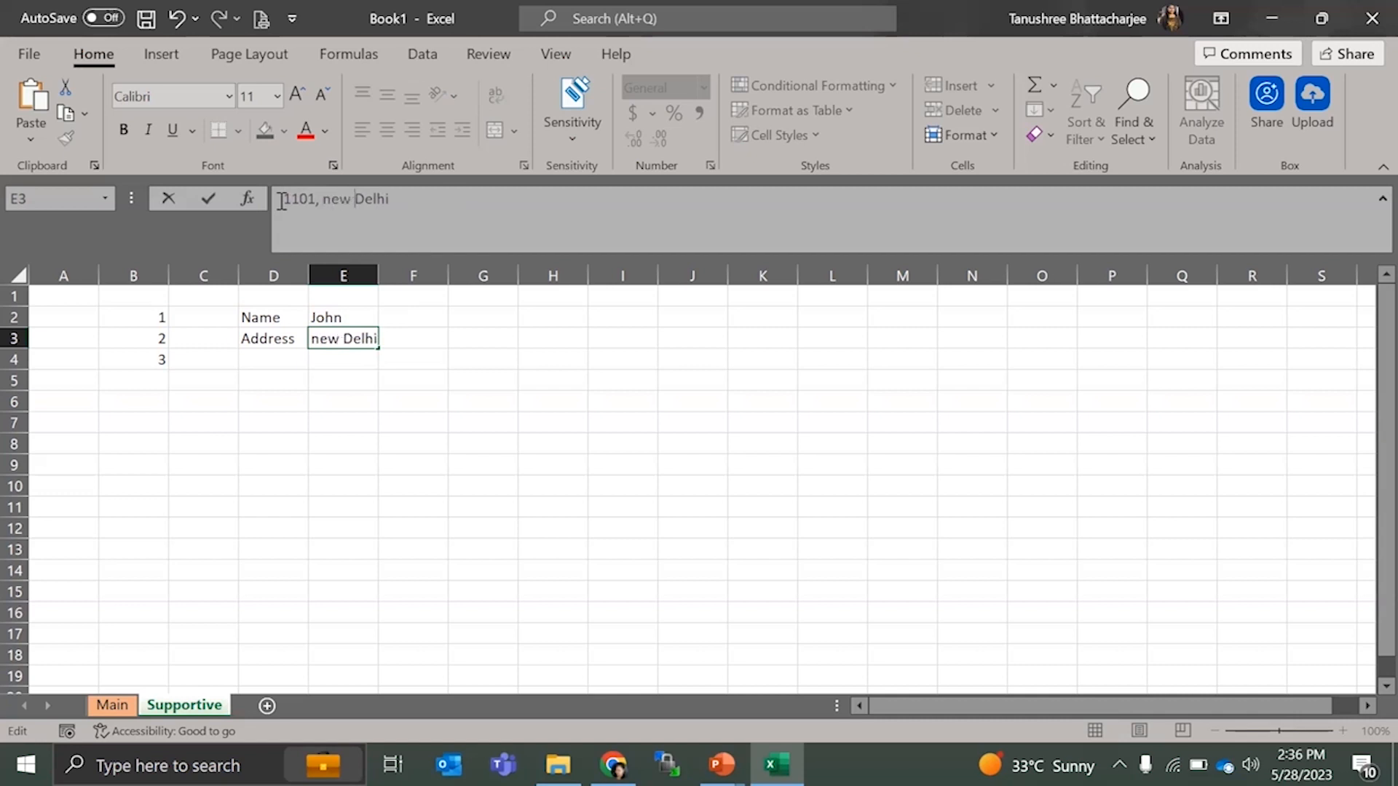
{"action": "key", "text": "BackSpace"}
{"action": "key", "text": "BackSpace"}
{"action": "key", "text": "BackSpace"}
{"action": "key", "text": "BackSpace"}
{"action": "key", "text": "BackSpace"}
{"action": "key", "text": "BackSpace"}
{"action": "key", "text": "BackSpace"}
{"action": "key", "text": "BackSpace"}
{"action": "type", "text": "New Place,"}
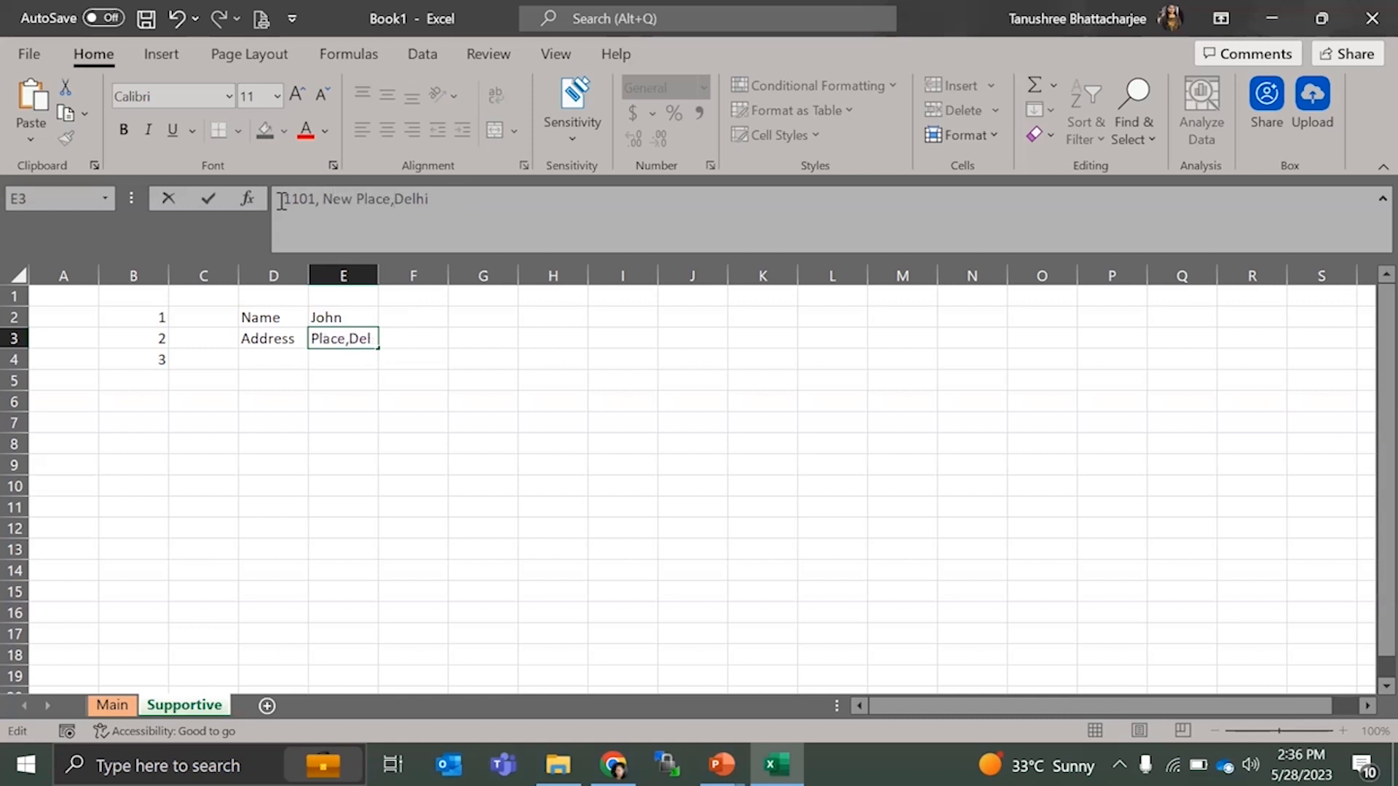
{"action": "type", "text": " New Delhi - "}
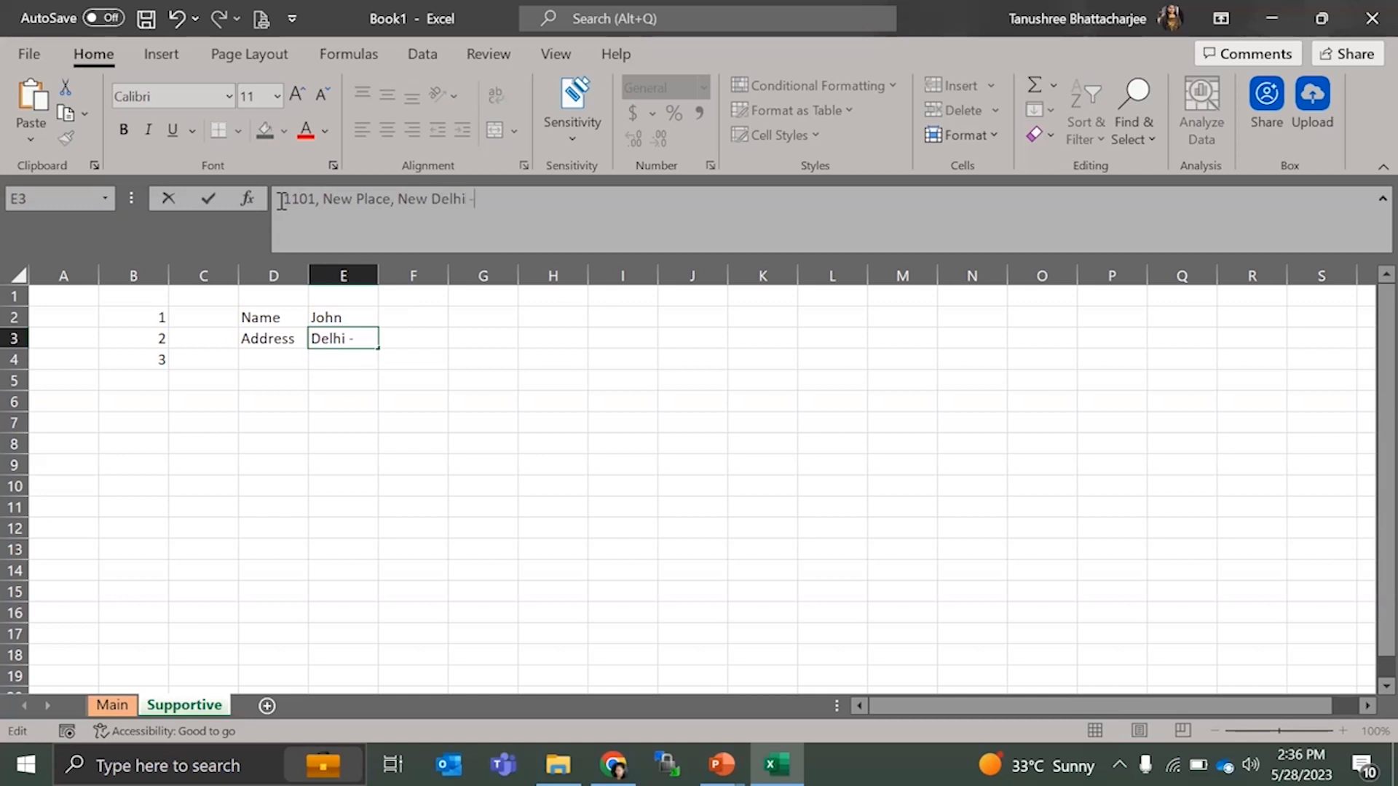
{"action": "type", "text": "100111"}
{"action": "key", "text": "Return"}
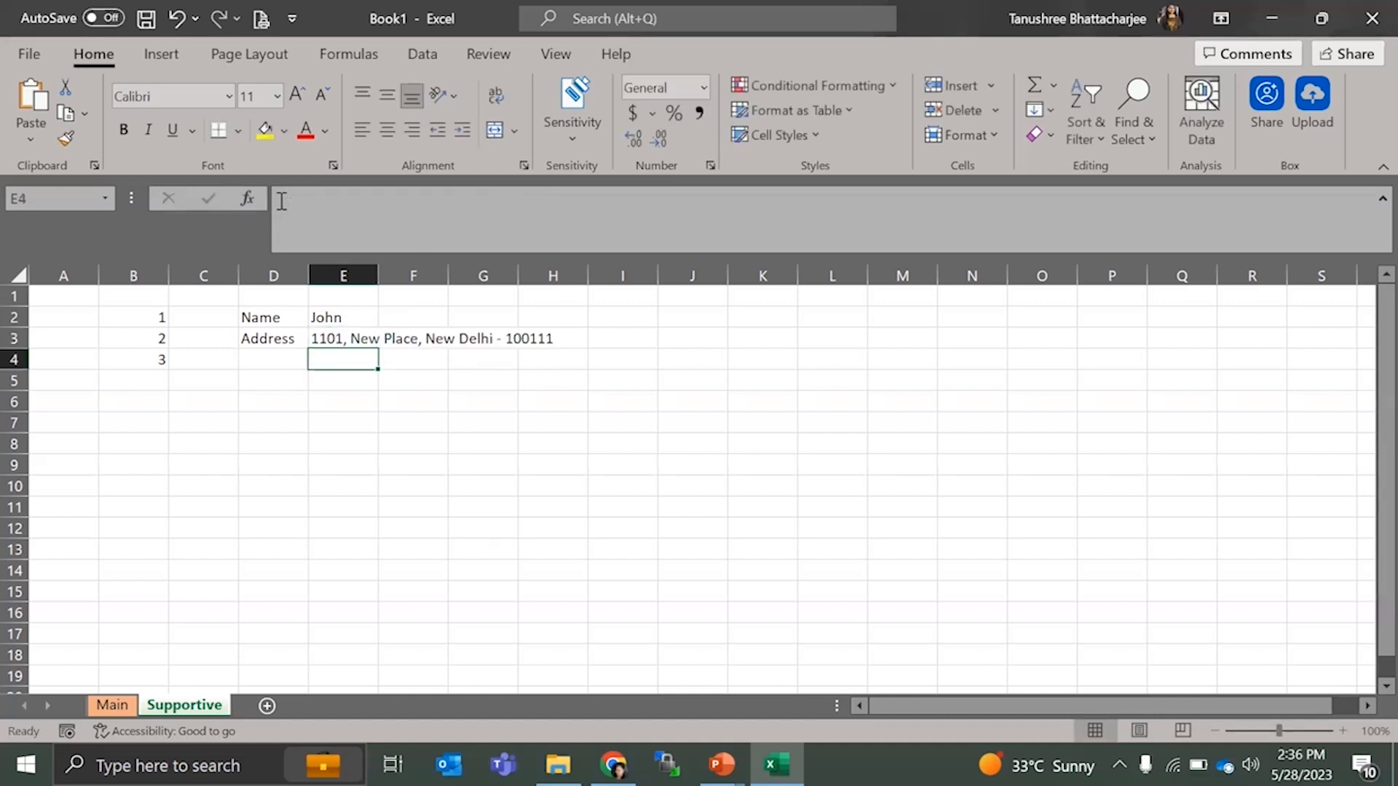
- Try text wrapping on the address in cell E3, demonstrating undo and redo on it and finishing with it undone
{"action": "left_click", "coordinate": [343, 337]}
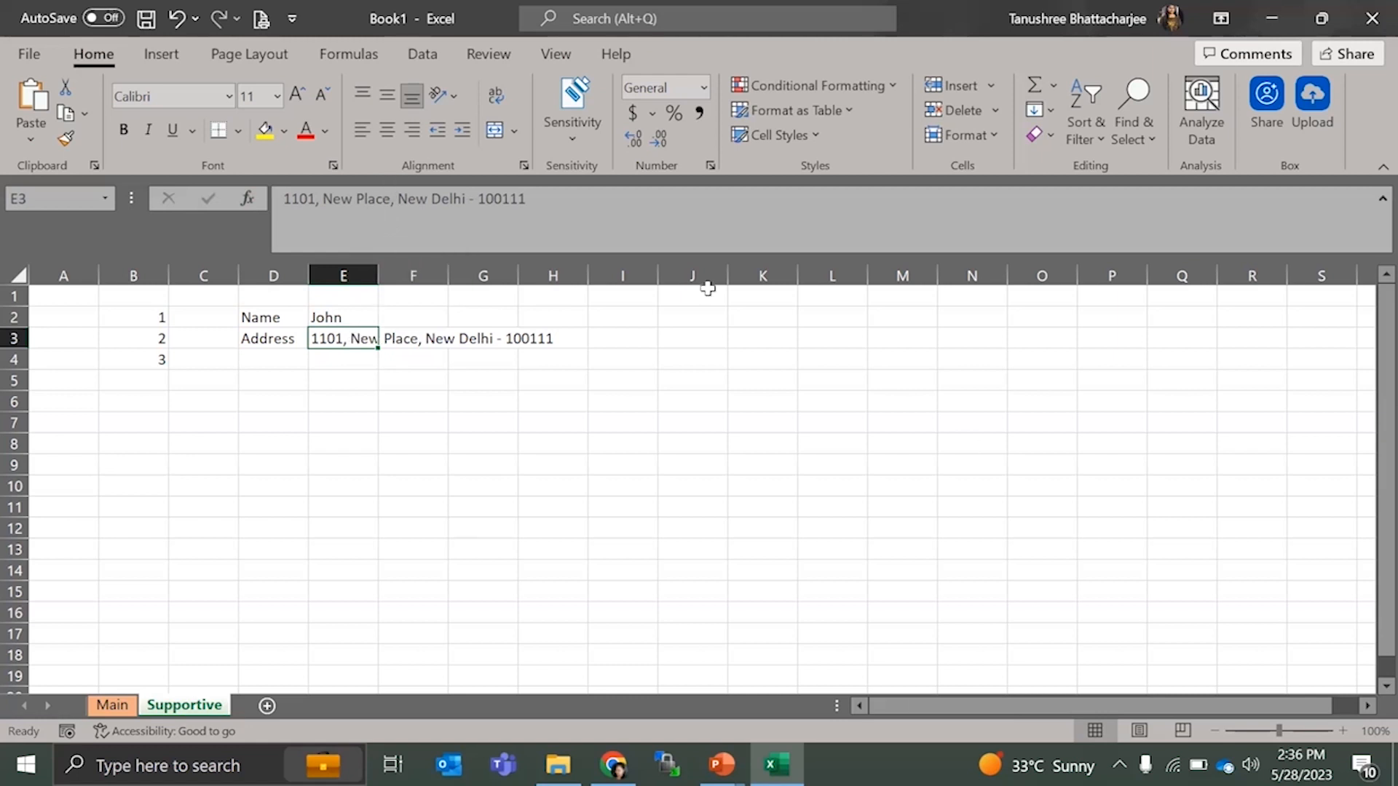
{"action": "left_click", "coordinate": [495, 94]}
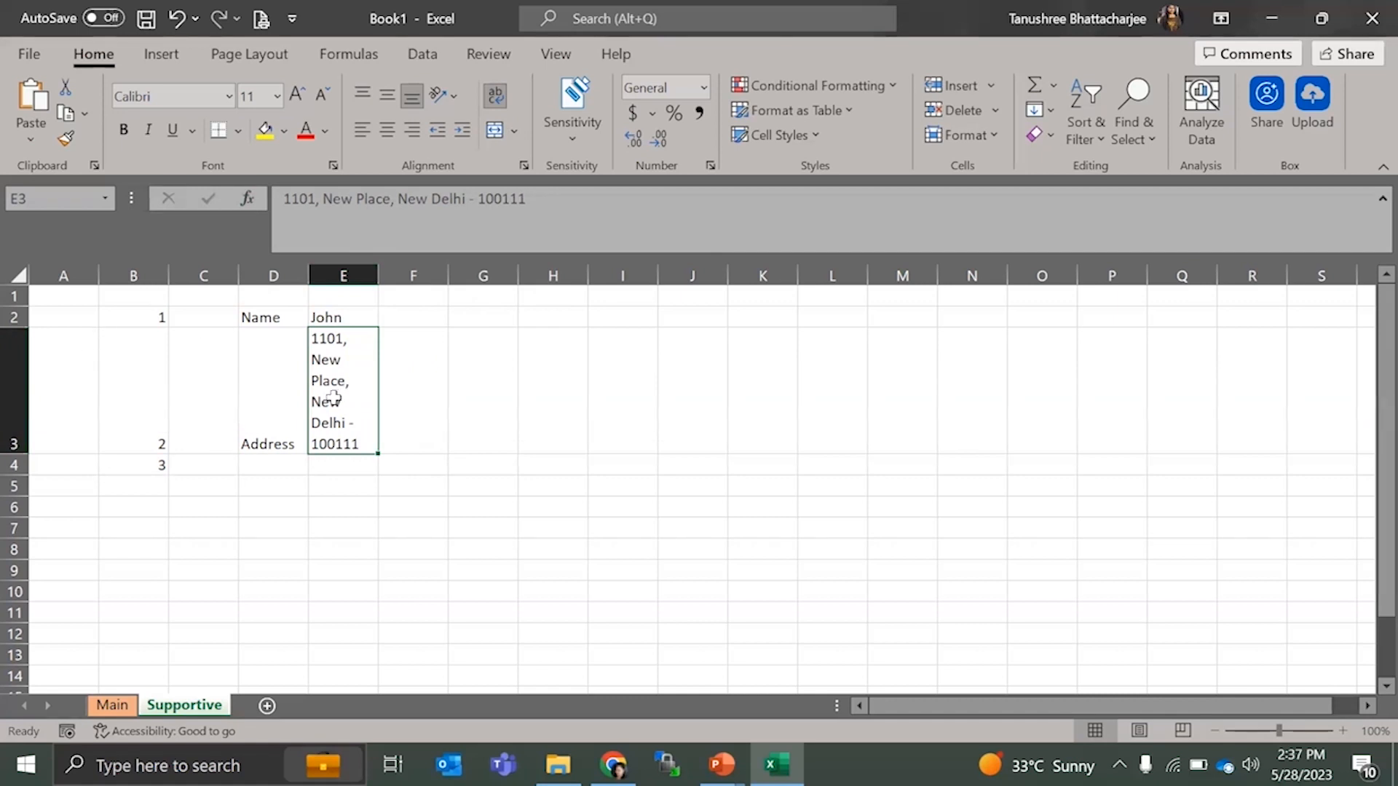
{"action": "key", "text": "ctrl+z"}
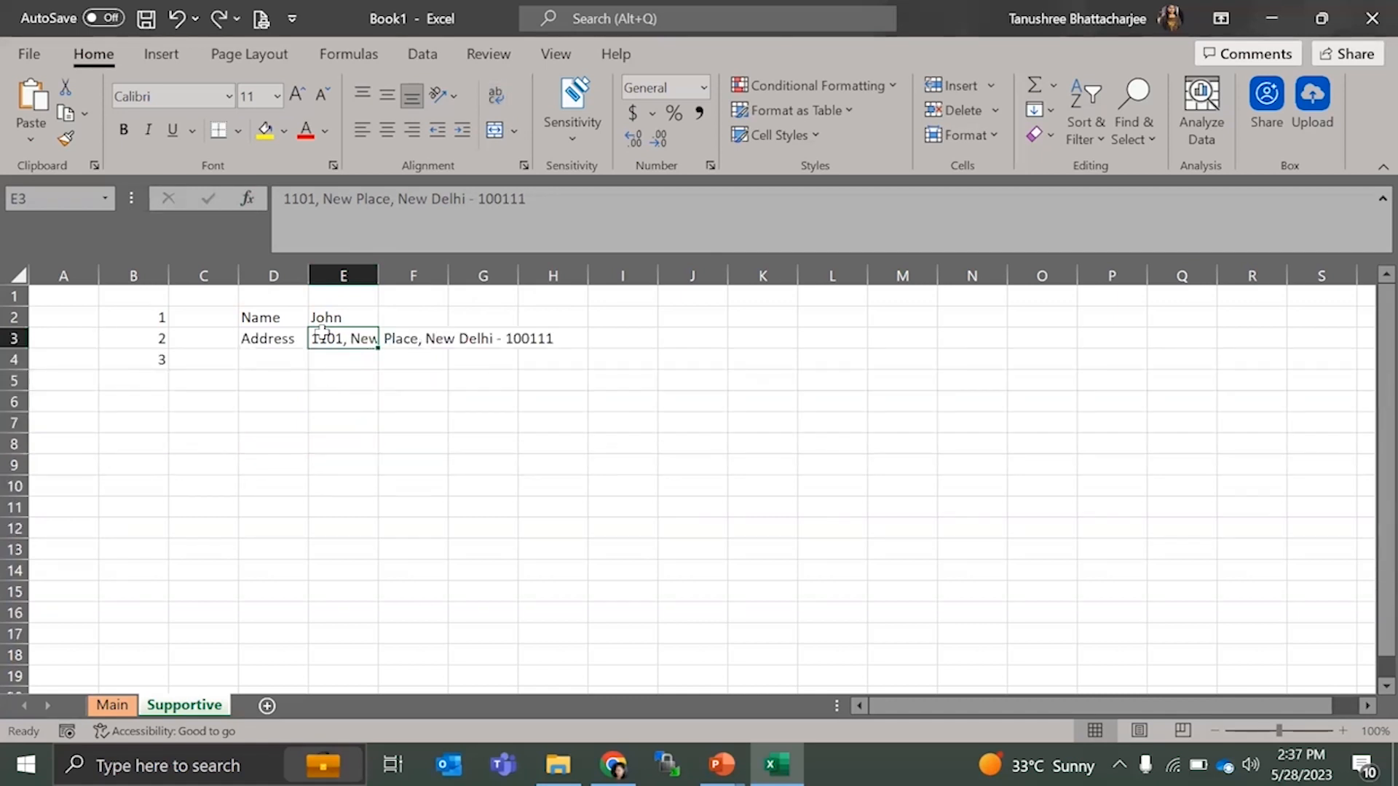
{"action": "key", "text": "ctrl+y"}
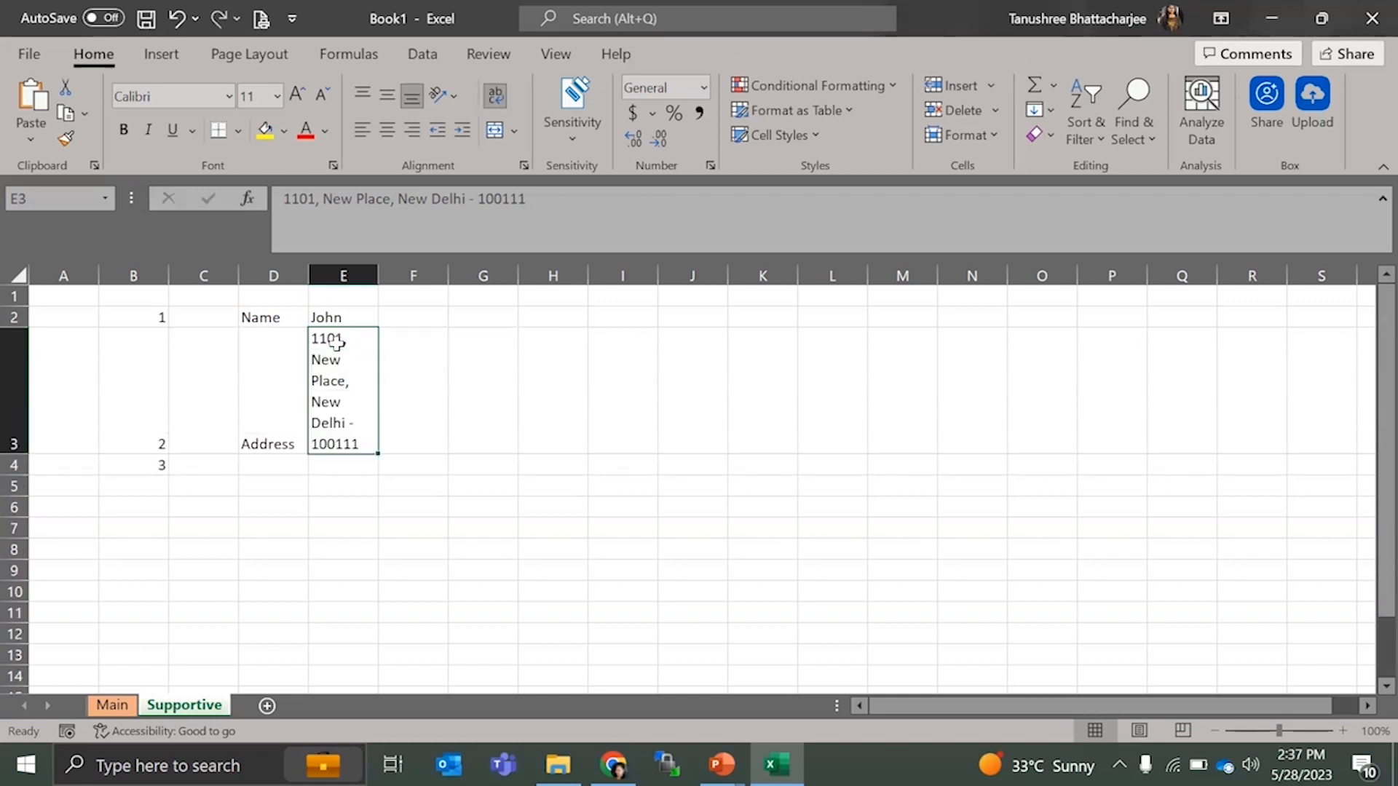
{"action": "left_click", "coordinate": [179, 19]}
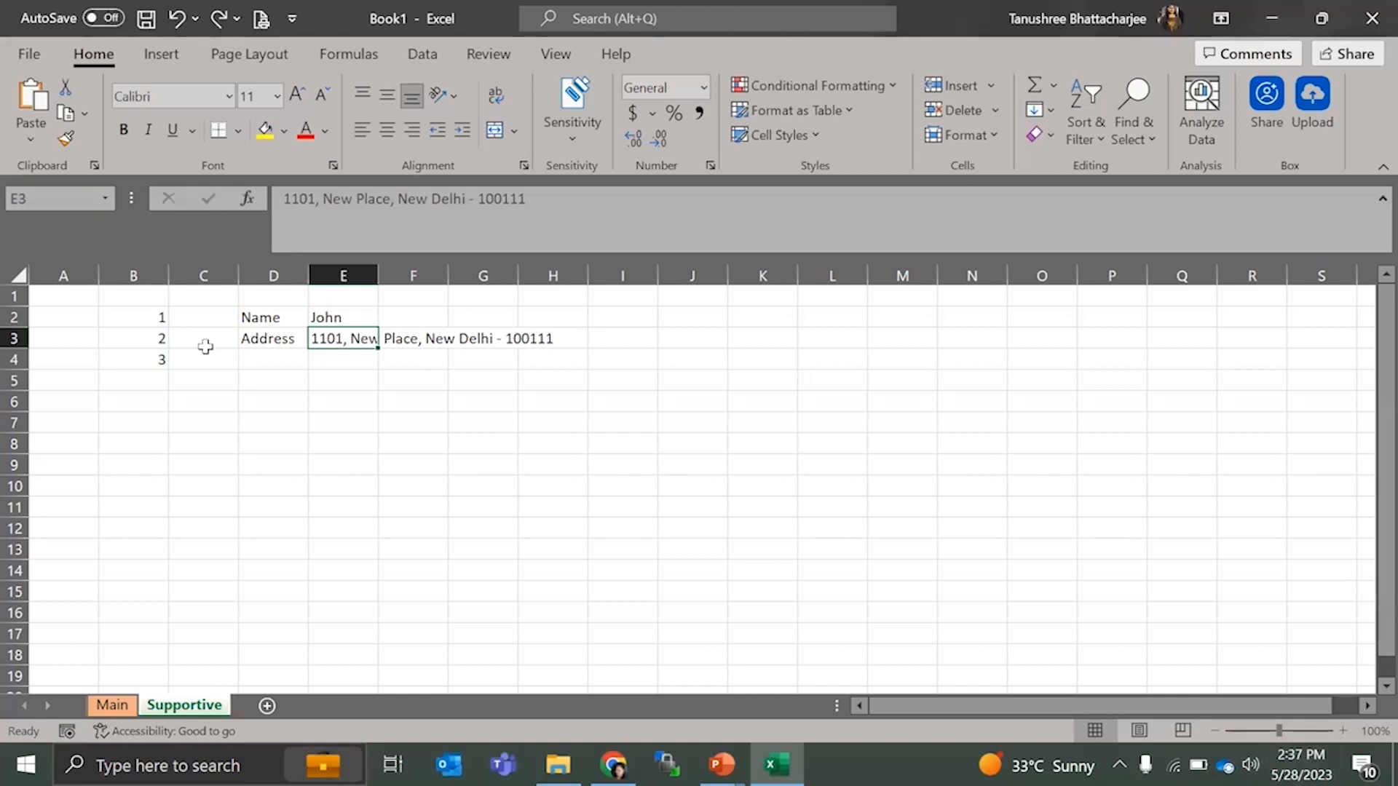
- Redo the text wrapping on the address in cell E3, undo it once, and redo it again
{"action": "left_click", "coordinate": [217, 29]}
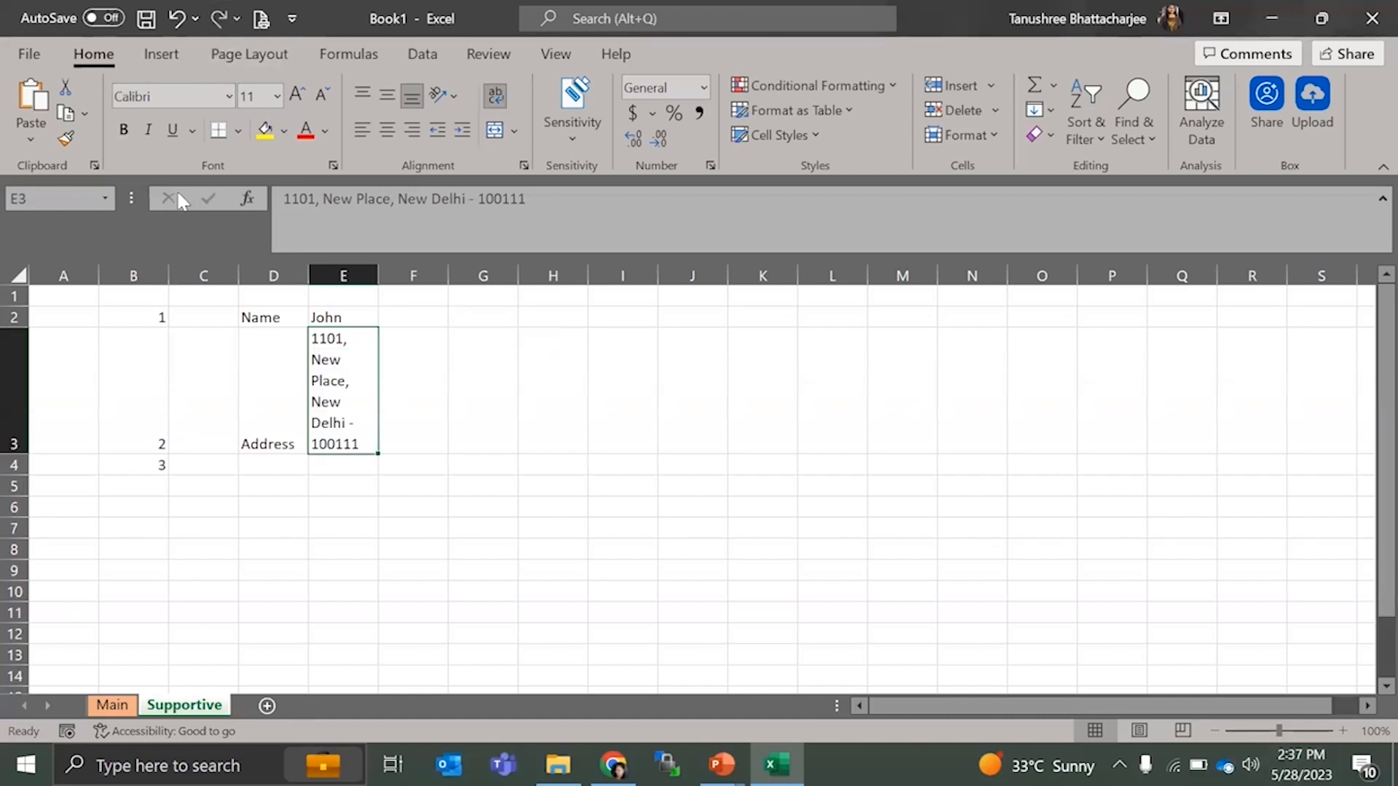
{"action": "left_click", "coordinate": [170, 22]}
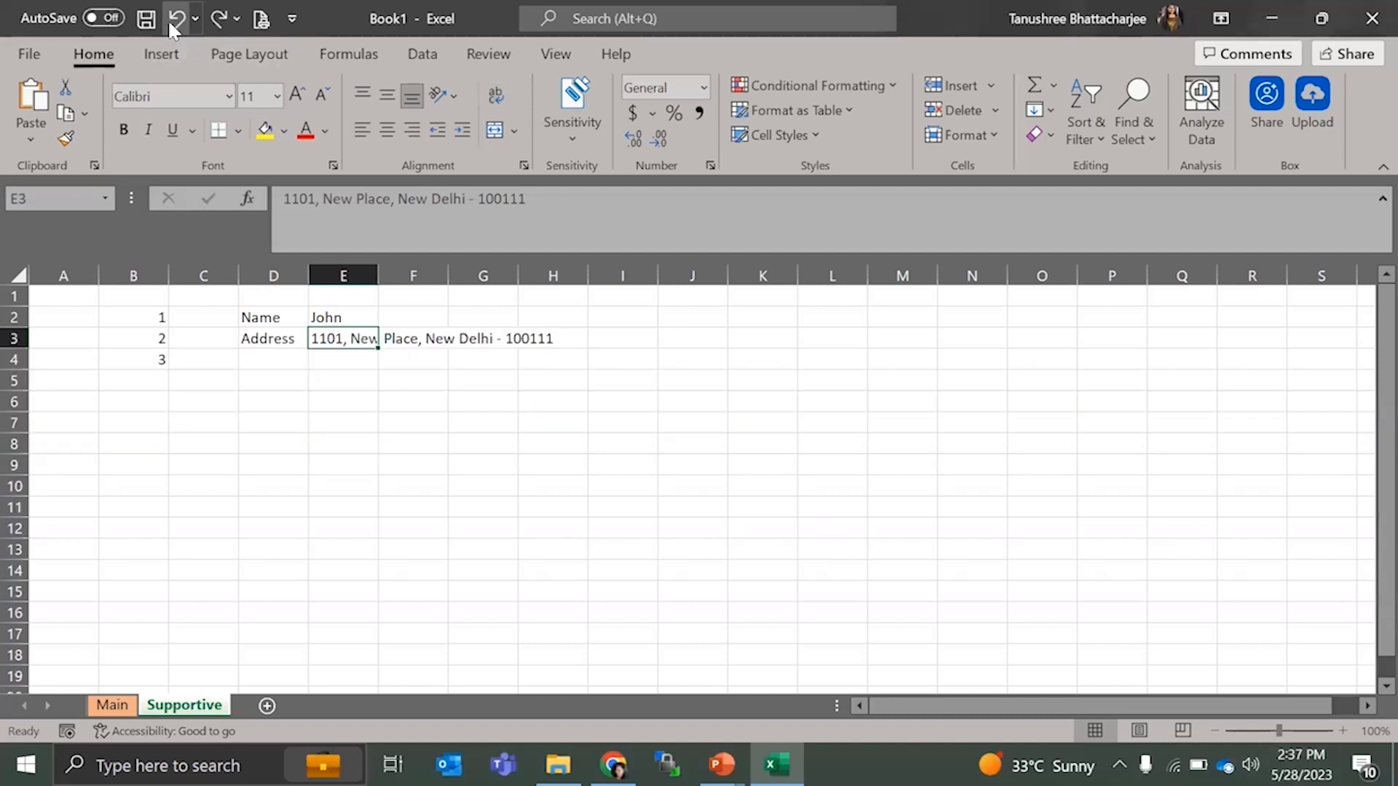
{"action": "key", "text": "ctrl+y"}
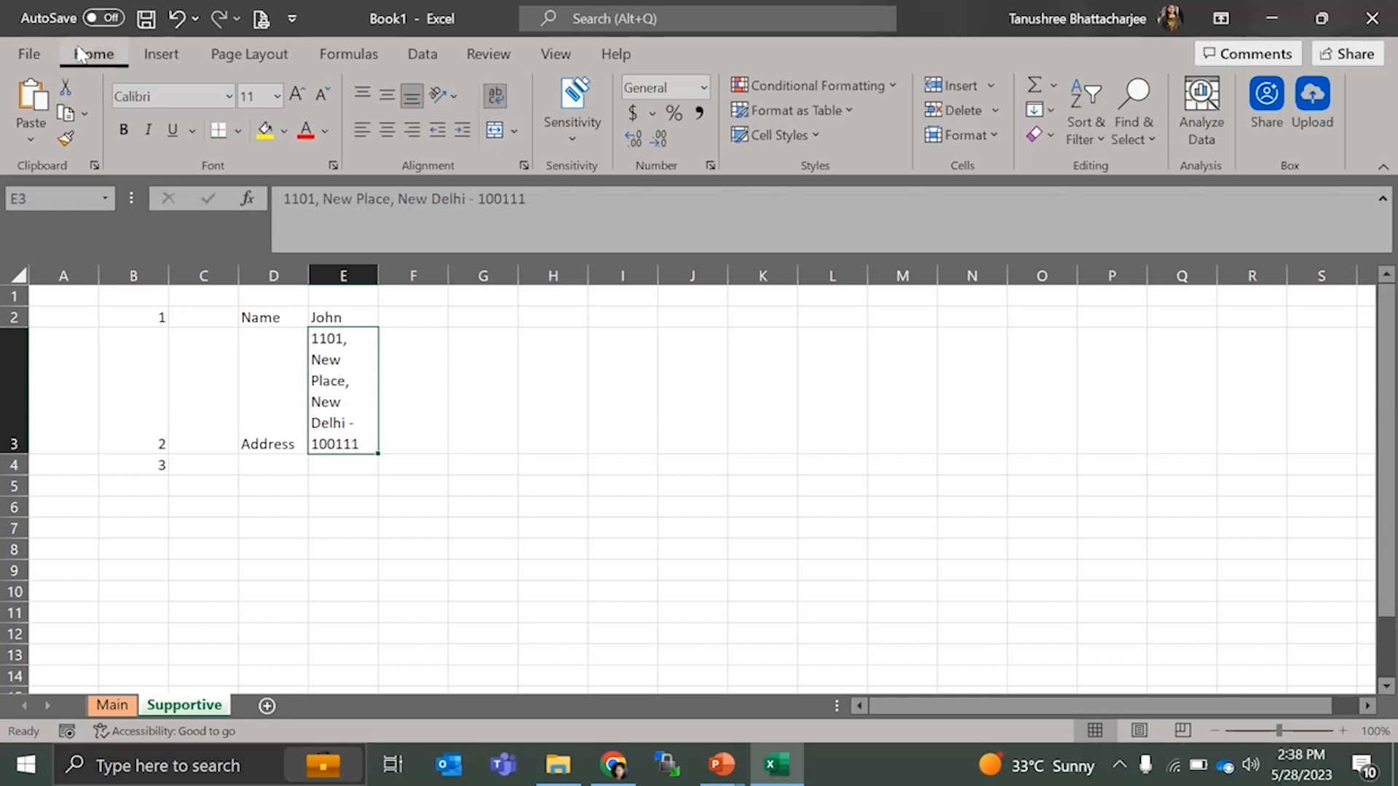
{"action": "left_click", "coordinate": [161, 55]}
{"action": "left_click", "coordinate": [258, 56]}
{"action": "left_click", "coordinate": [357, 56]}
{"action": "left_click", "coordinate": [84, 59]}
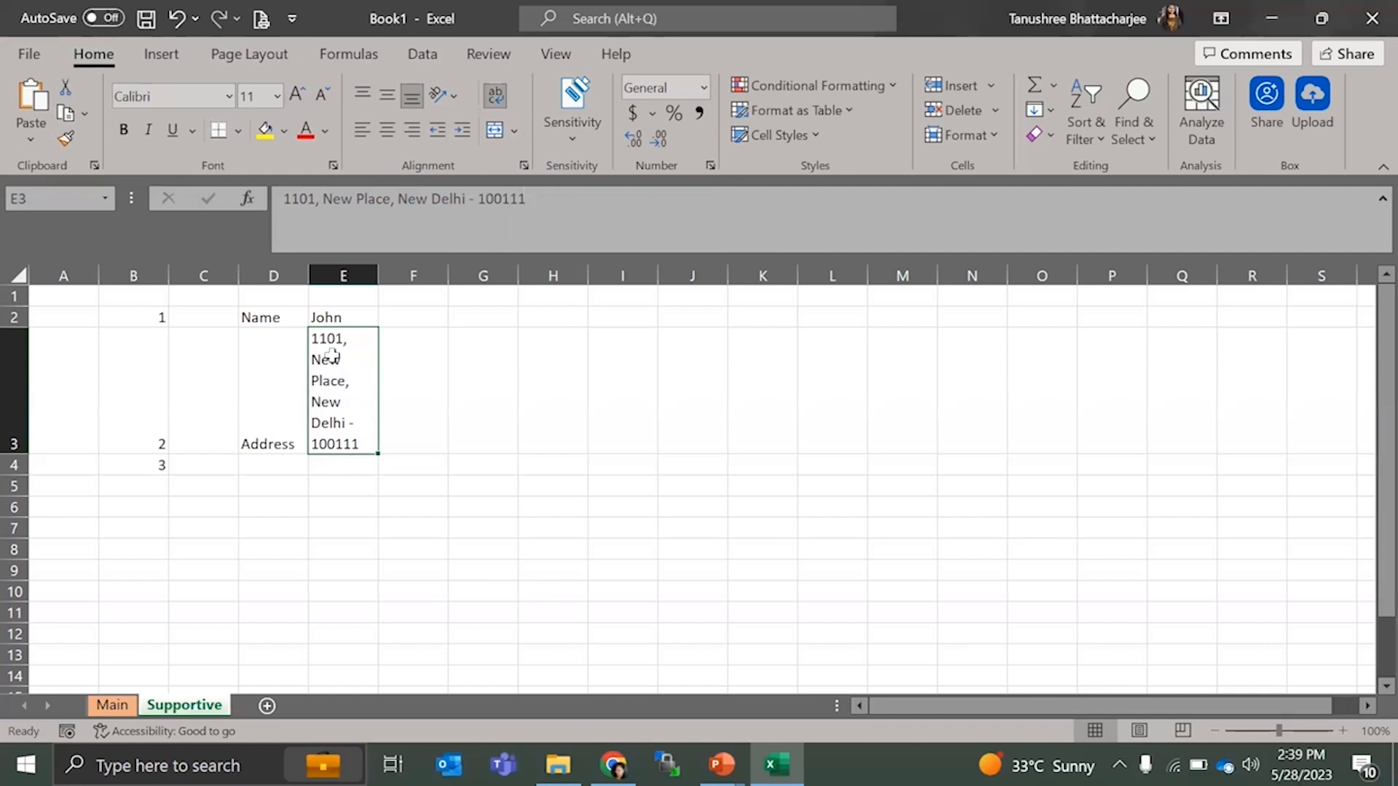
- Insert a line break before the city in cell E3 so the address is split into two lines
{"action": "left_click", "coordinate": [399, 204]}
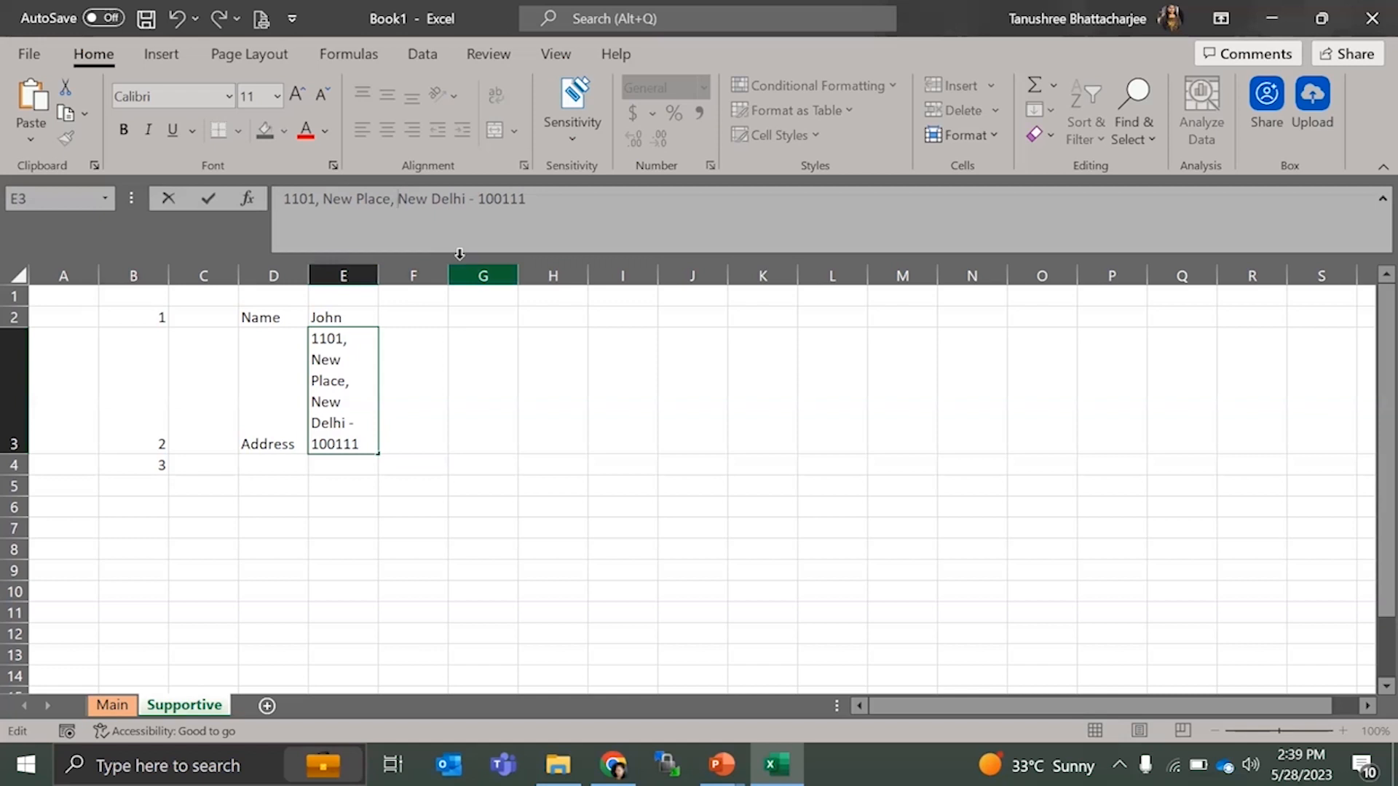
{"action": "key", "text": "Escape"}
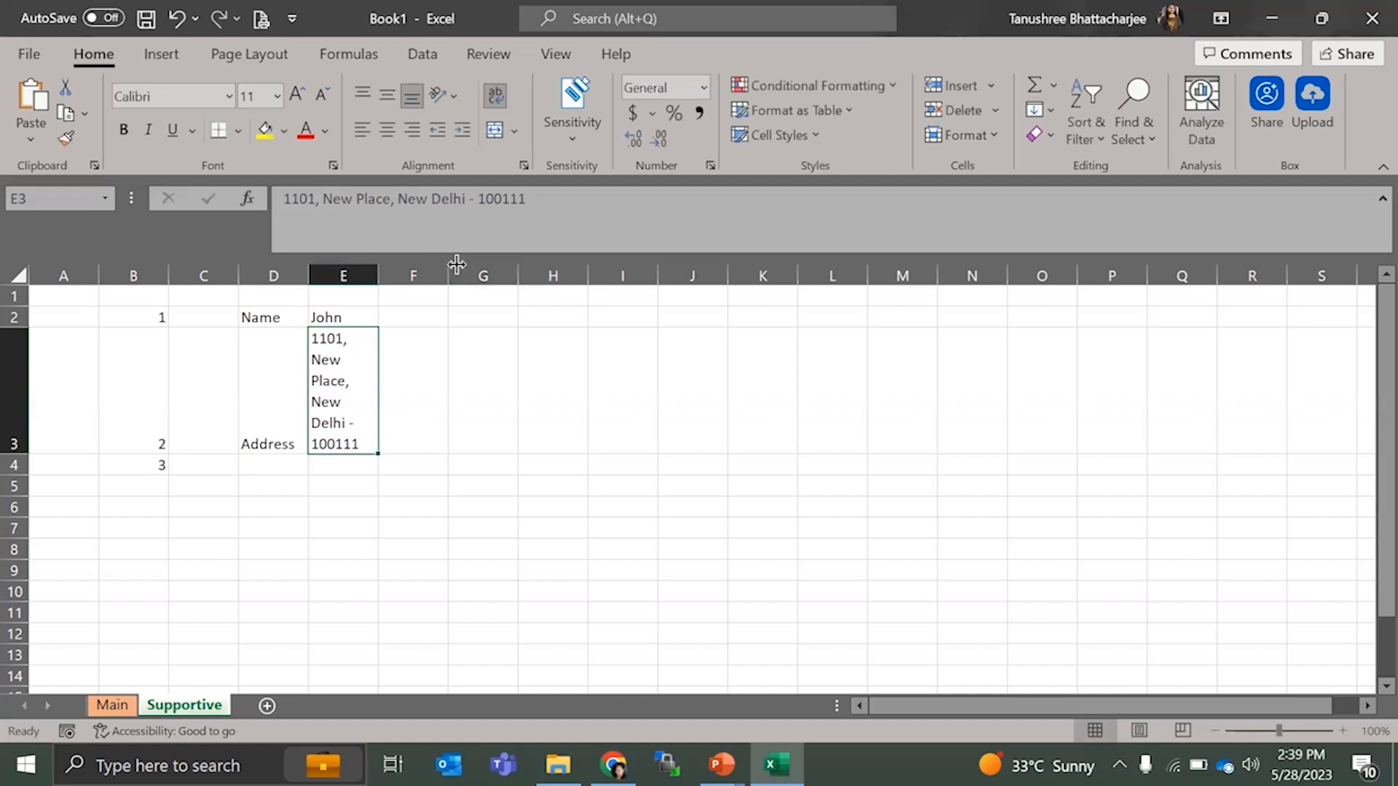
{"action": "left_click", "coordinate": [399, 206]}
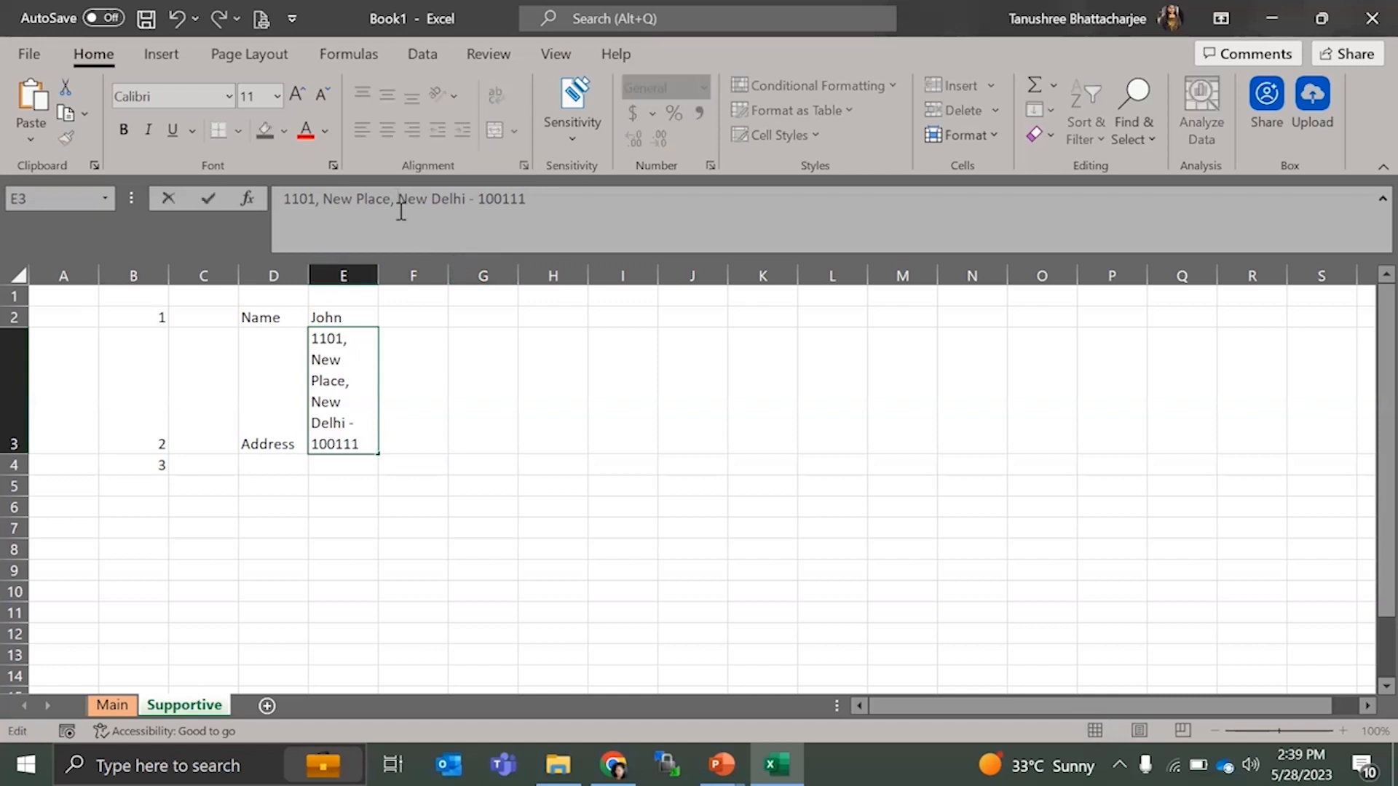
{"action": "key", "text": "alt+Return"}
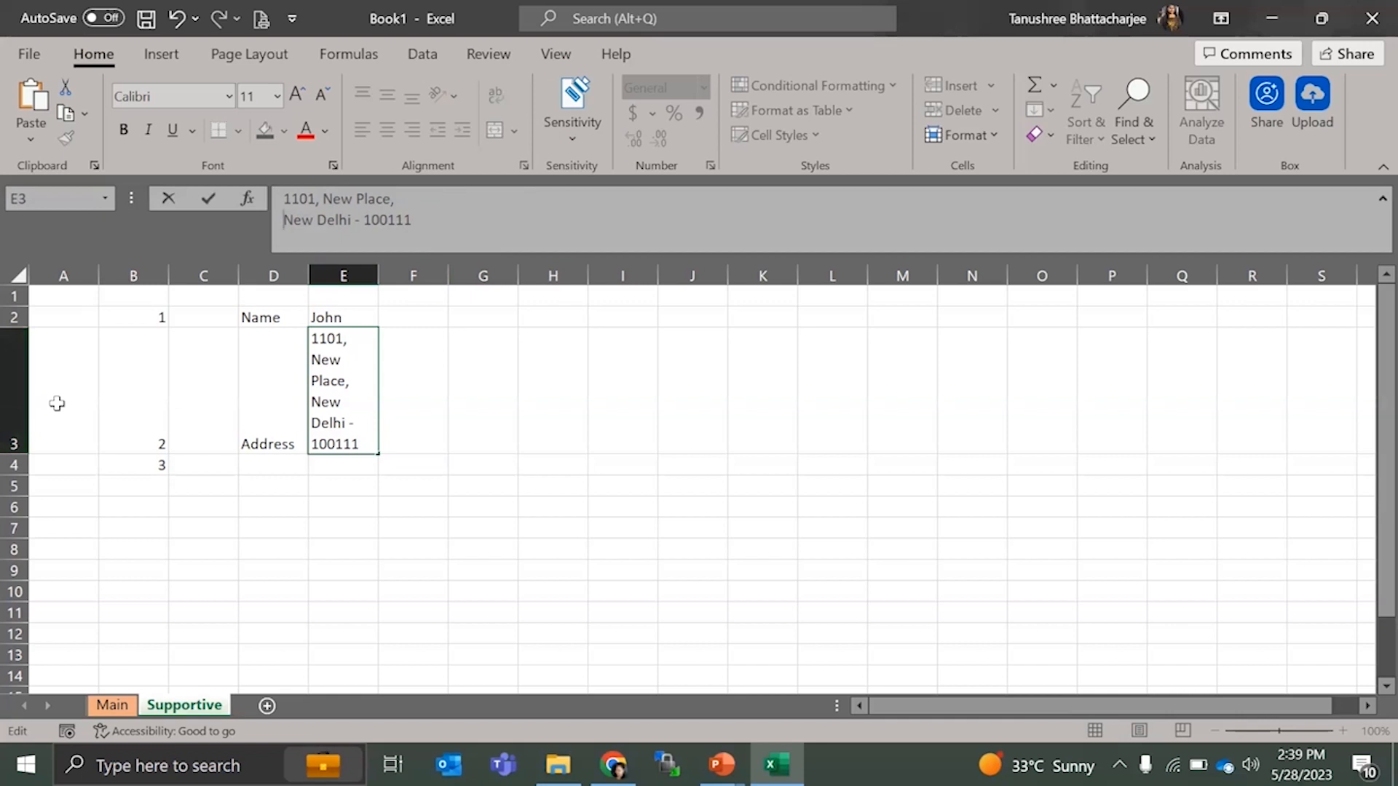
{"action": "key", "text": "Return"}
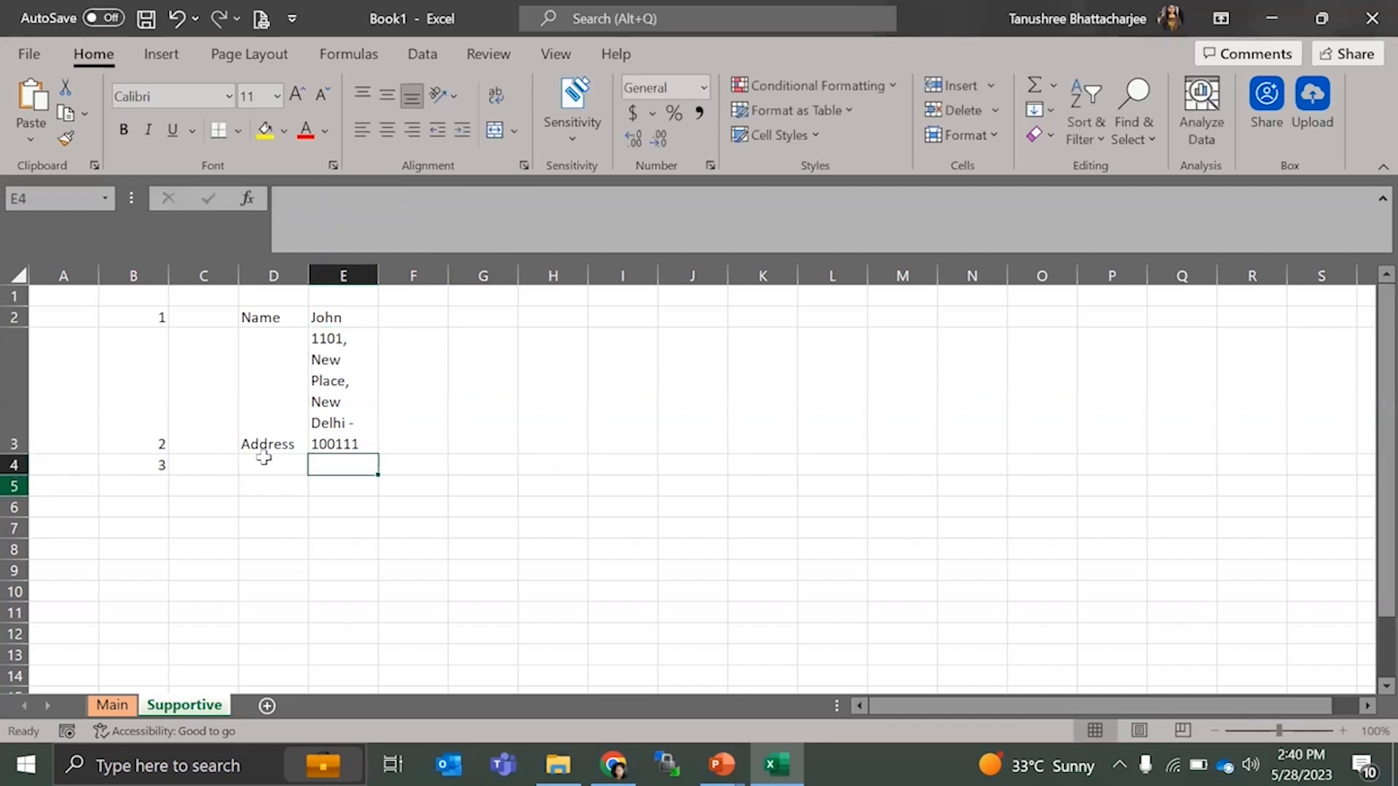
- Widen column E until each address line fits on one row, and auto-fit the height of row 3
{"action": "left_click", "coordinate": [348, 428]}
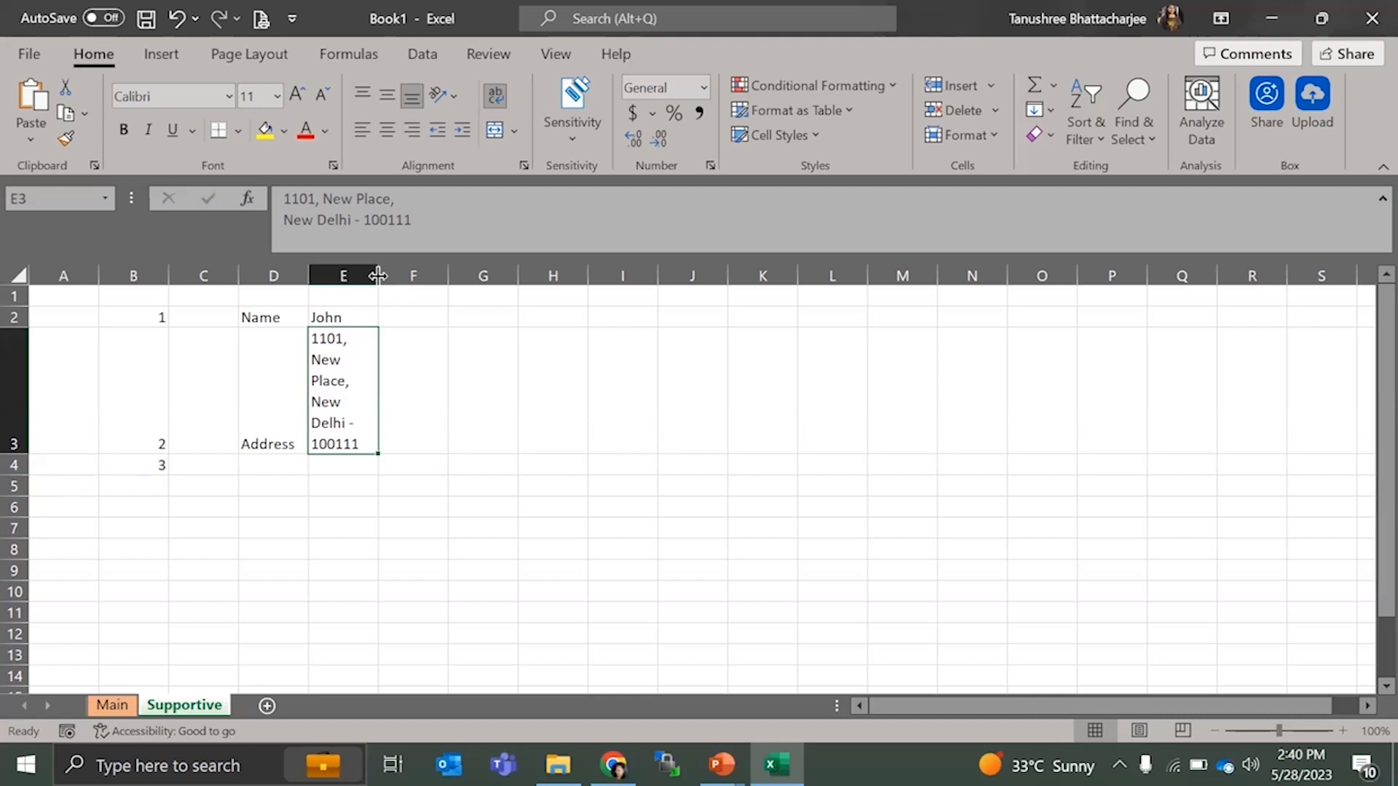
{"action": "left_click_drag", "start_coordinate": [378, 276], "coordinate": [461, 274]}
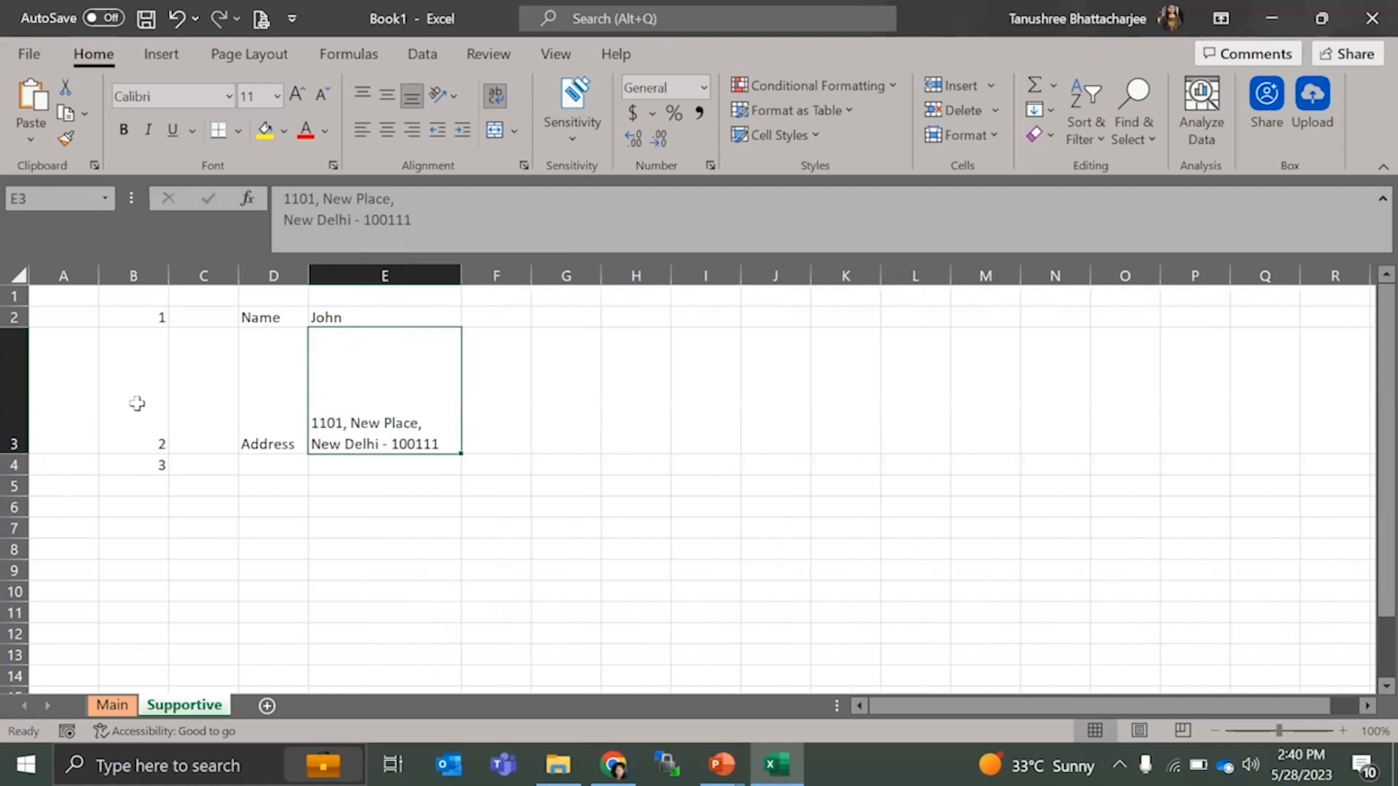
{"action": "double_click", "coordinate": [16, 455]}
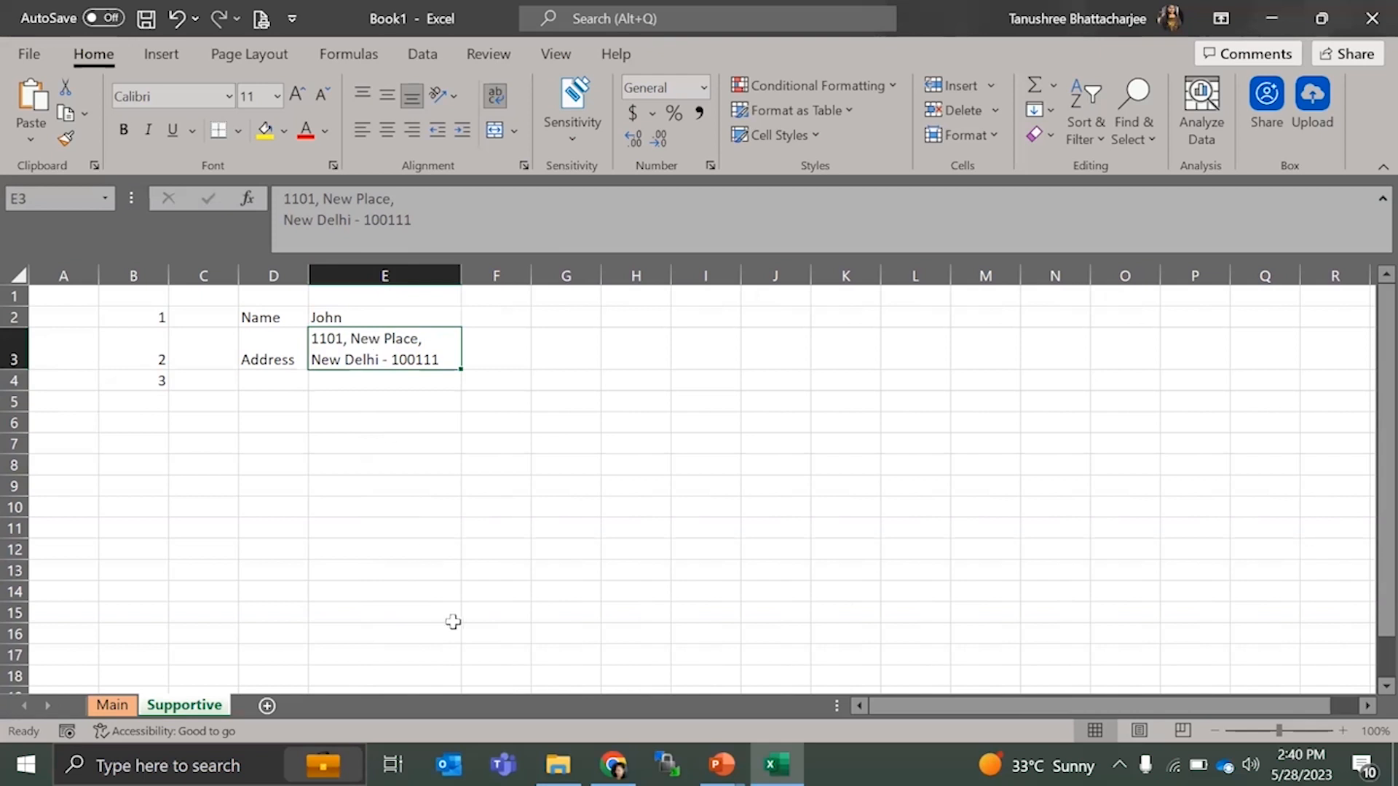
- Try middle, top and bottom vertical alignment on the Address label in cell D3, finishing with middle alignment
{"action": "left_click", "coordinate": [263, 354]}
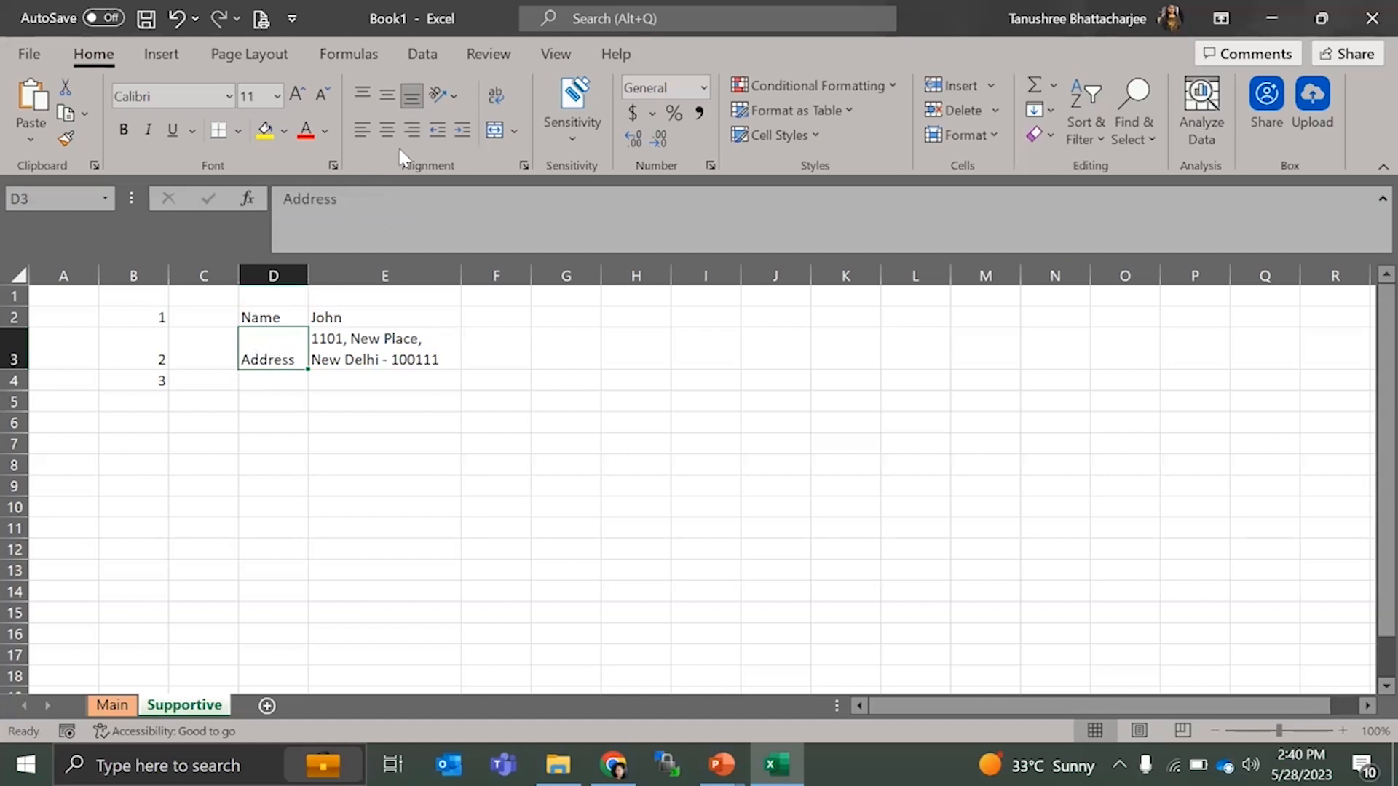
{"action": "left_click", "coordinate": [387, 102]}
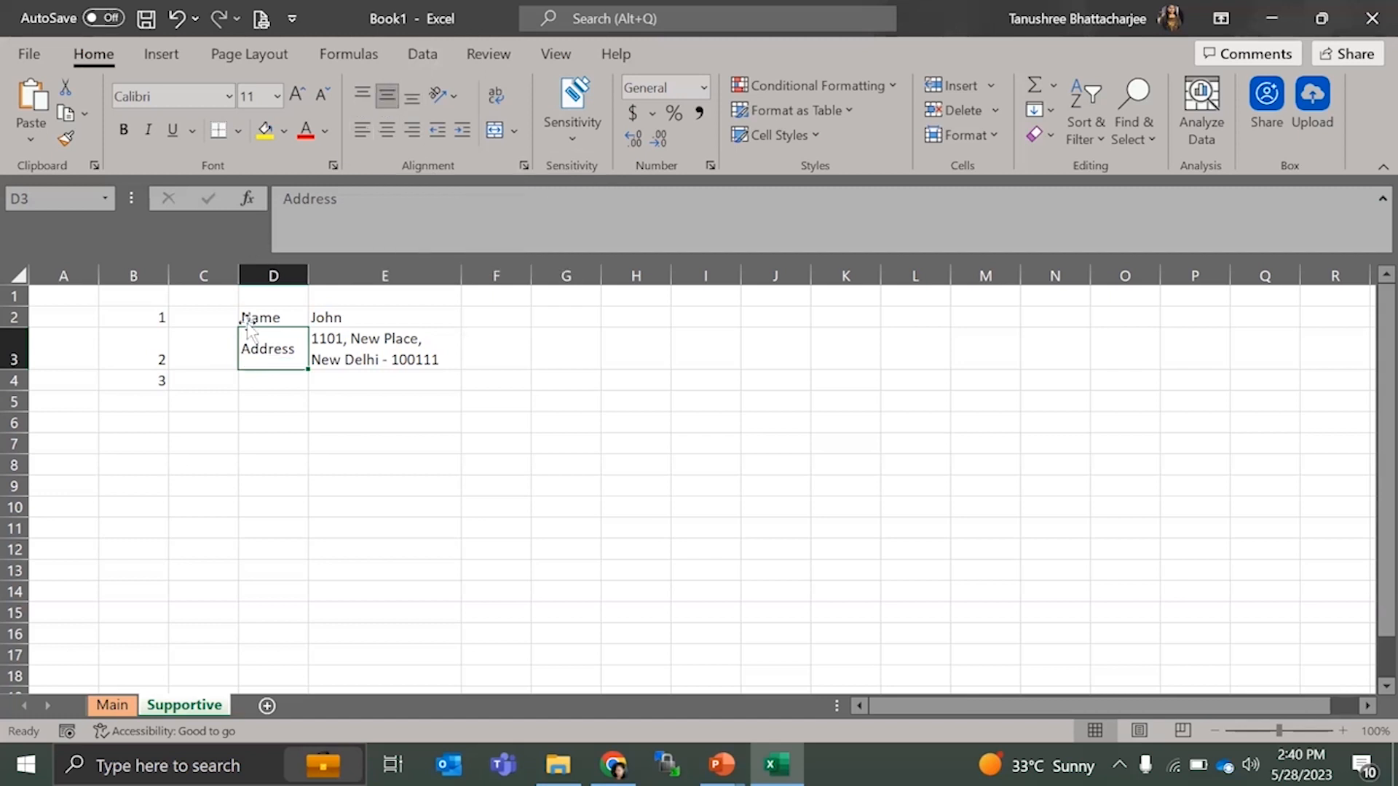
{"action": "left_click", "coordinate": [386, 99]}
{"action": "left_click", "coordinate": [363, 95]}
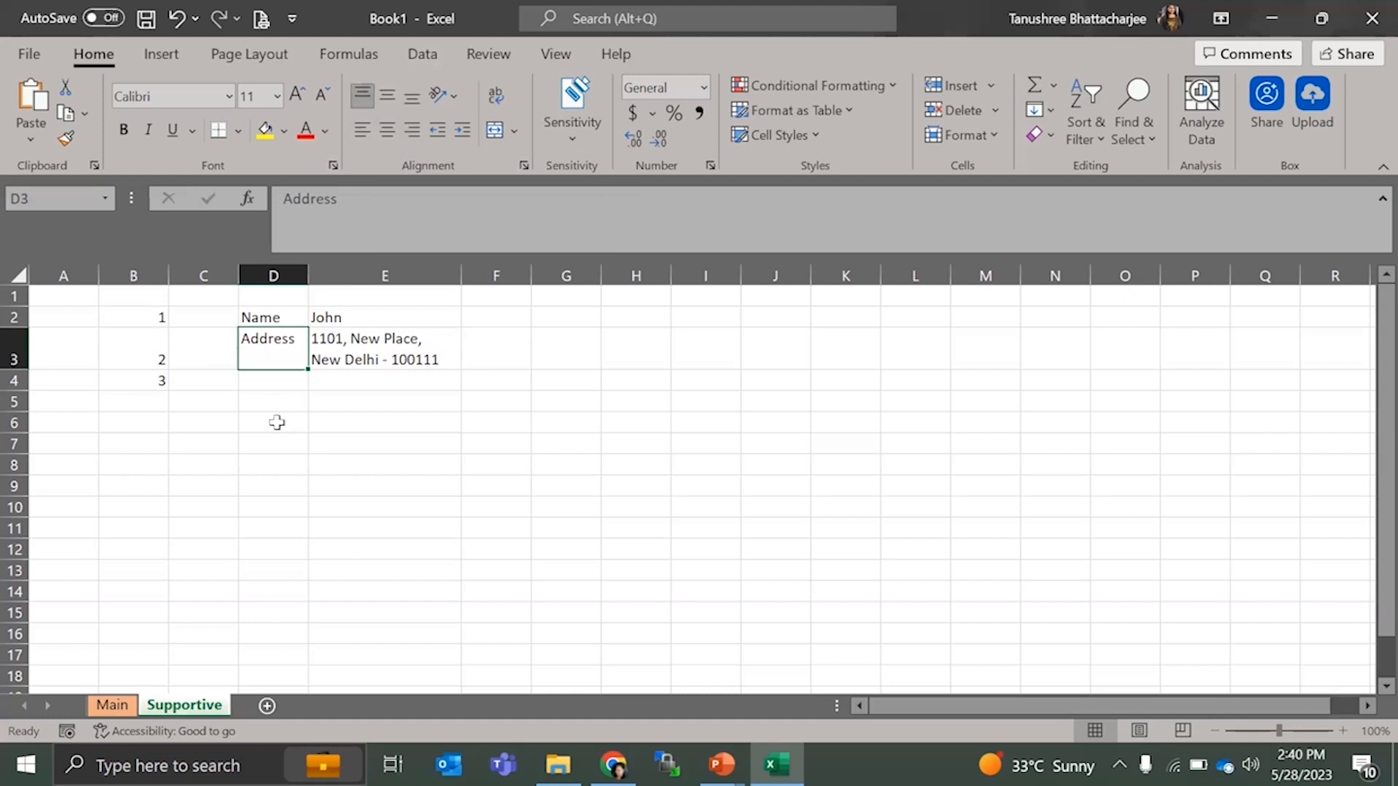
{"action": "double_click", "coordinate": [386, 98]}
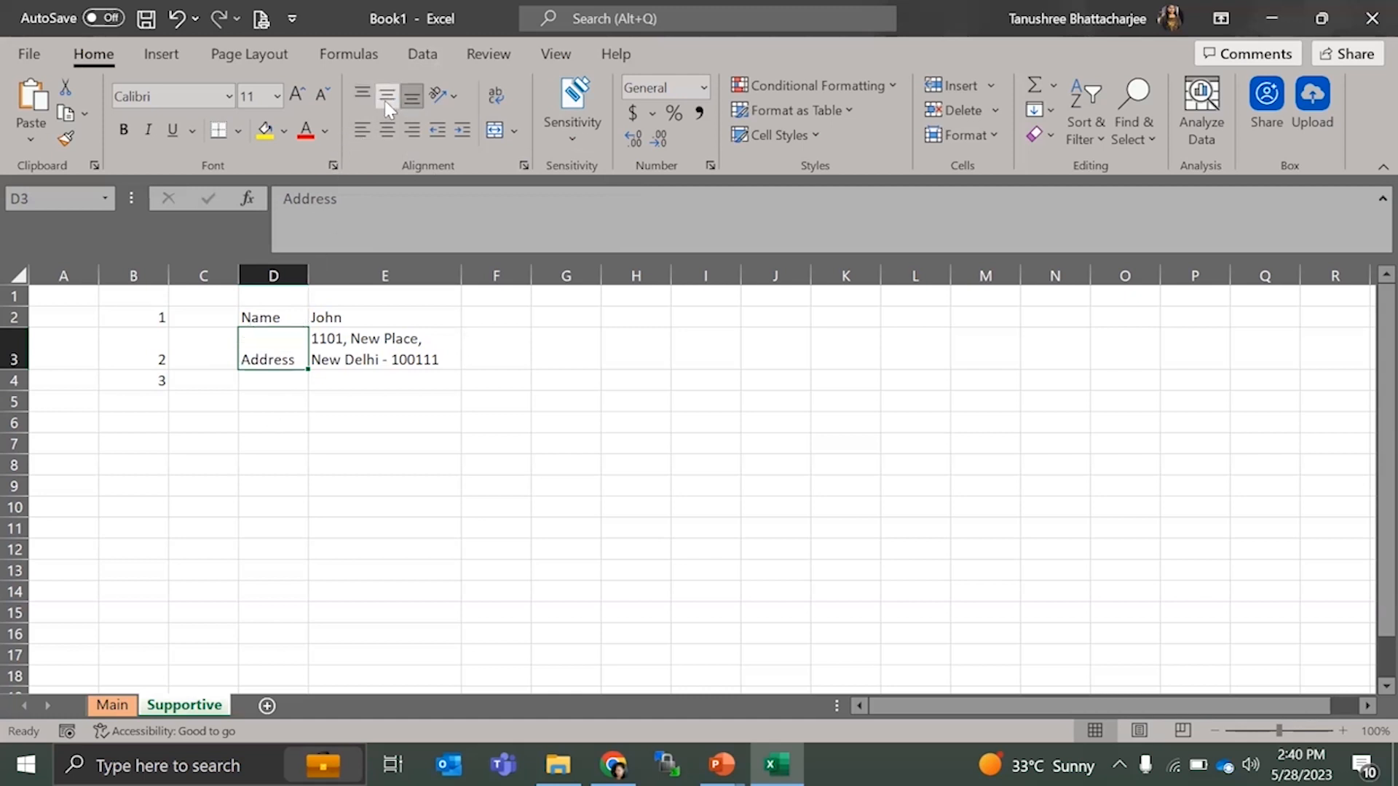
{"action": "left_click", "coordinate": [385, 103]}
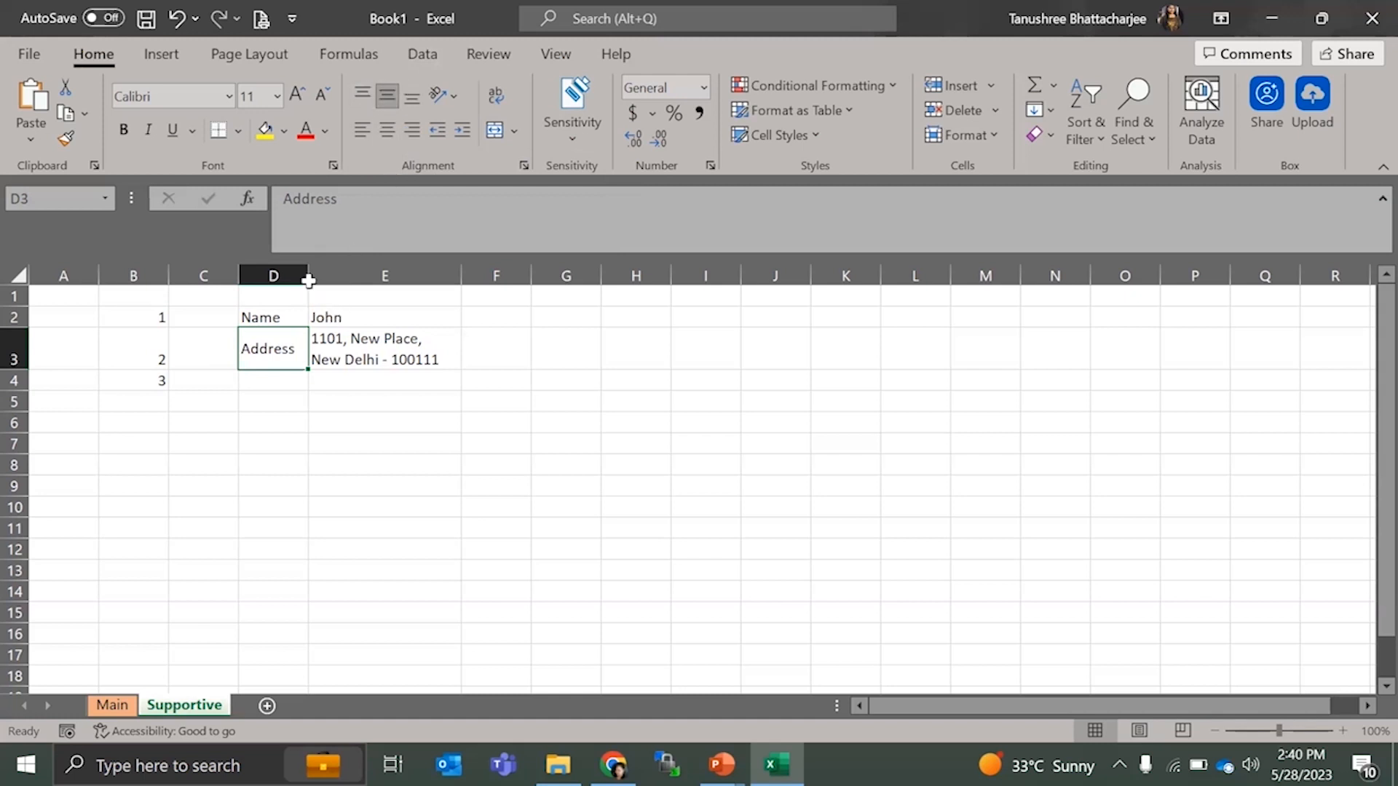
- Right-align the labels in cells D2 and D3, trying center alignment on the Name label first
{"action": "left_click", "coordinate": [290, 314]}
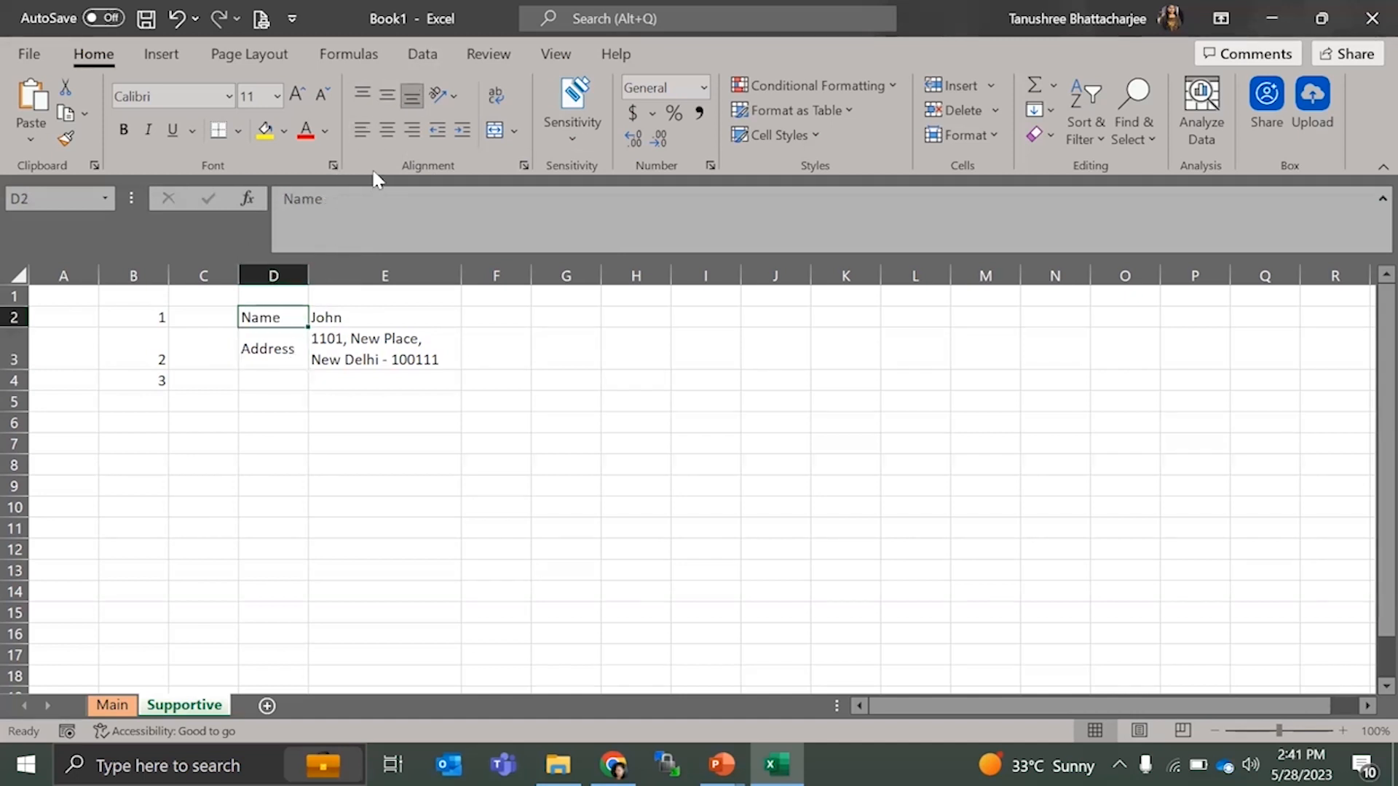
{"action": "left_click", "coordinate": [386, 131]}
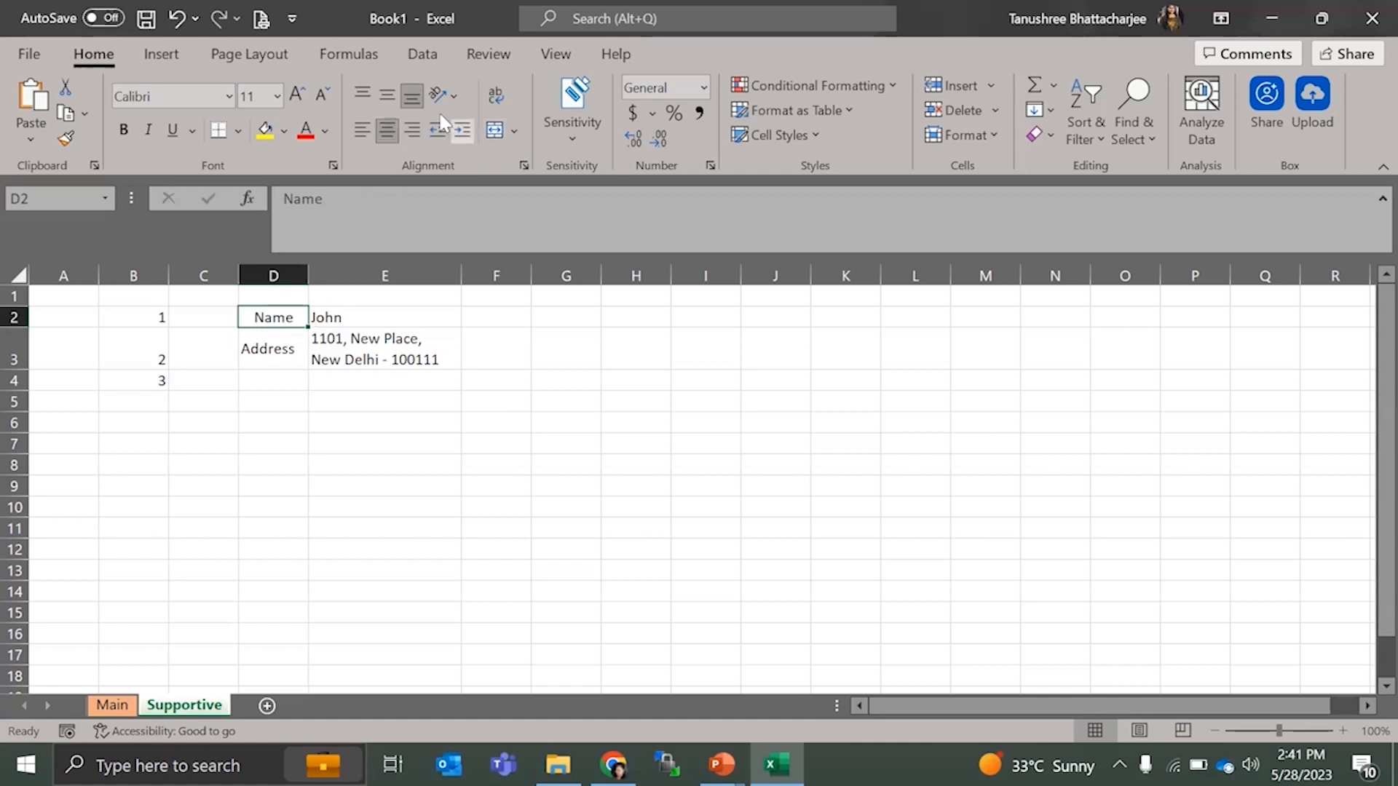
{"action": "left_click", "coordinate": [413, 132]}
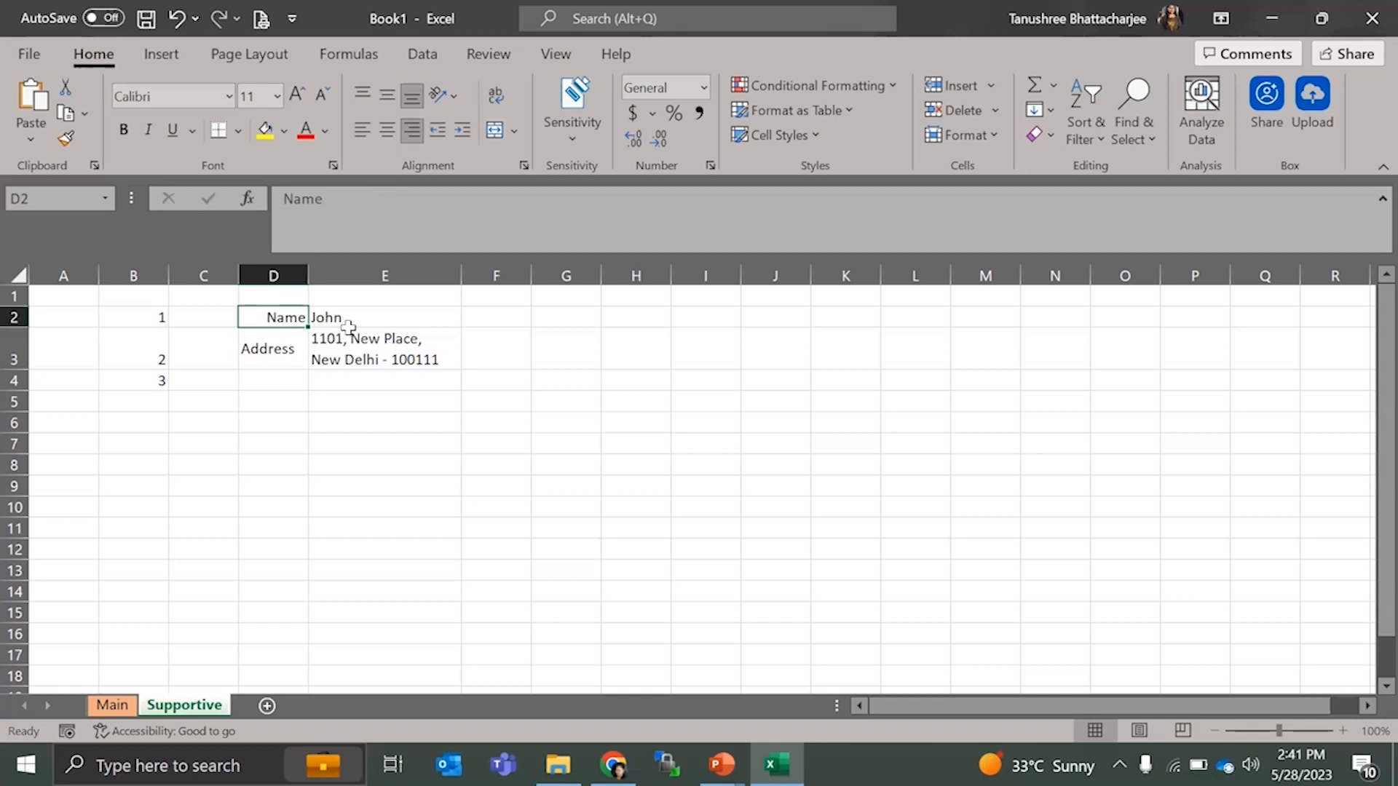
{"action": "left_click", "coordinate": [275, 343]}
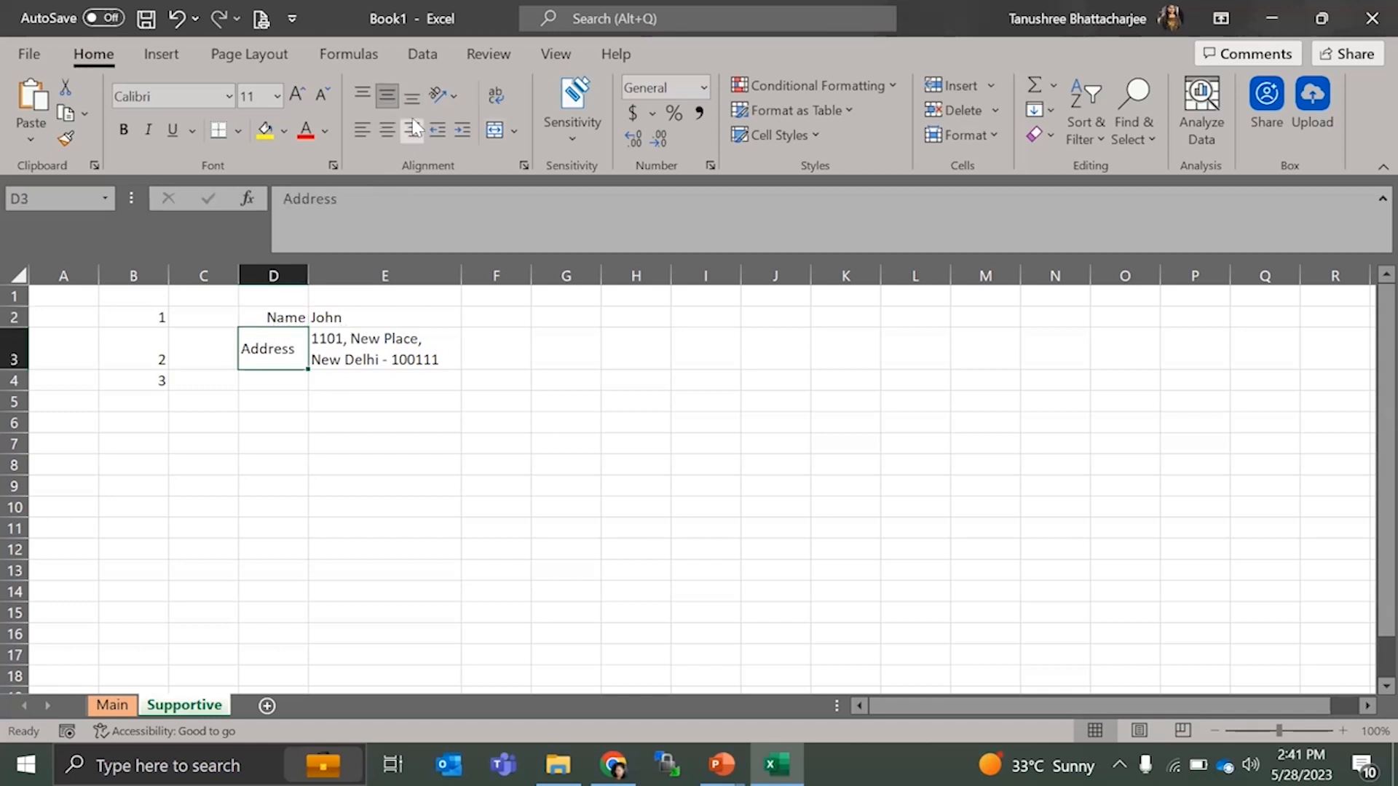
{"action": "left_click", "coordinate": [417, 141]}
{"action": "left_click", "coordinate": [362, 380]}
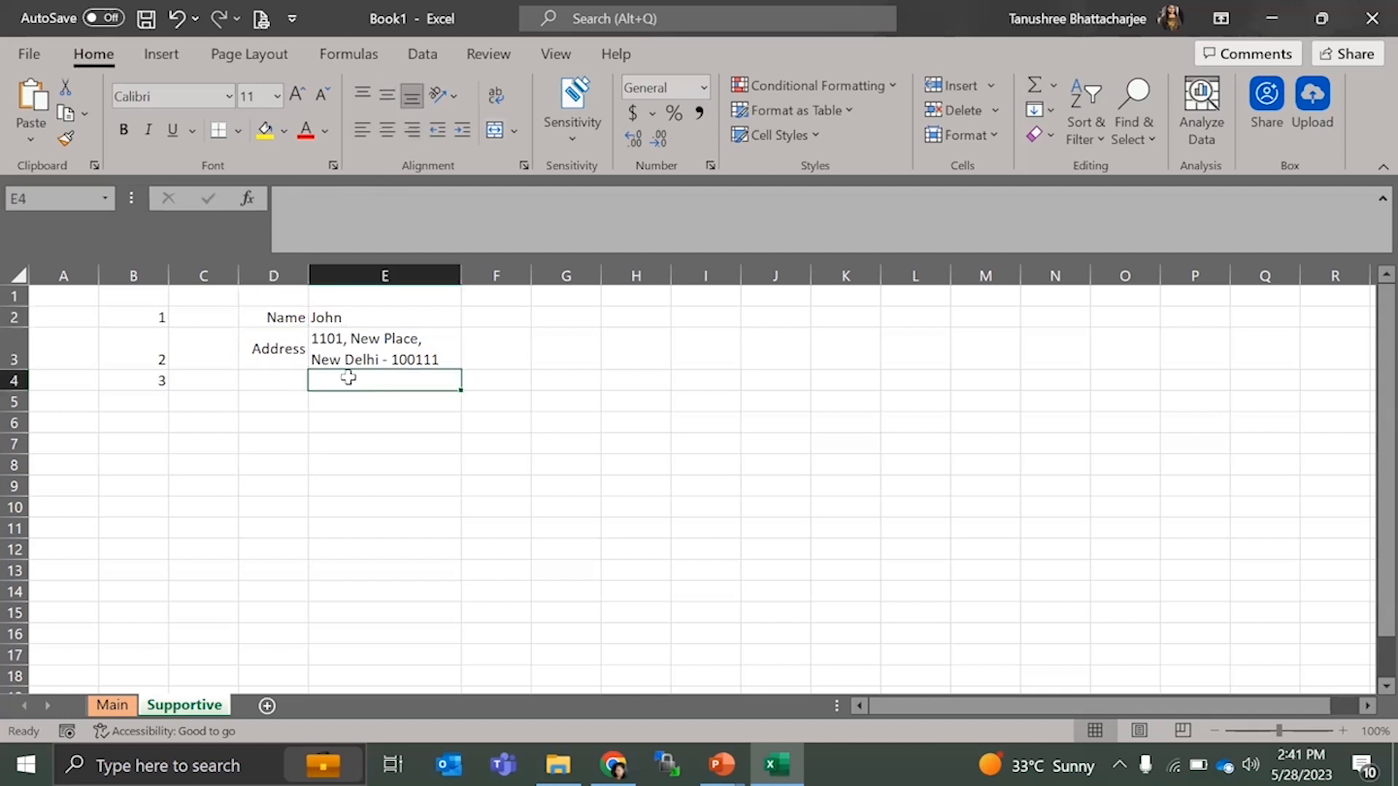
- Right-align the name in cell E2 and the address in cell E3
{"action": "left_click_drag", "start_coordinate": [296, 309], "coordinate": [353, 357]}
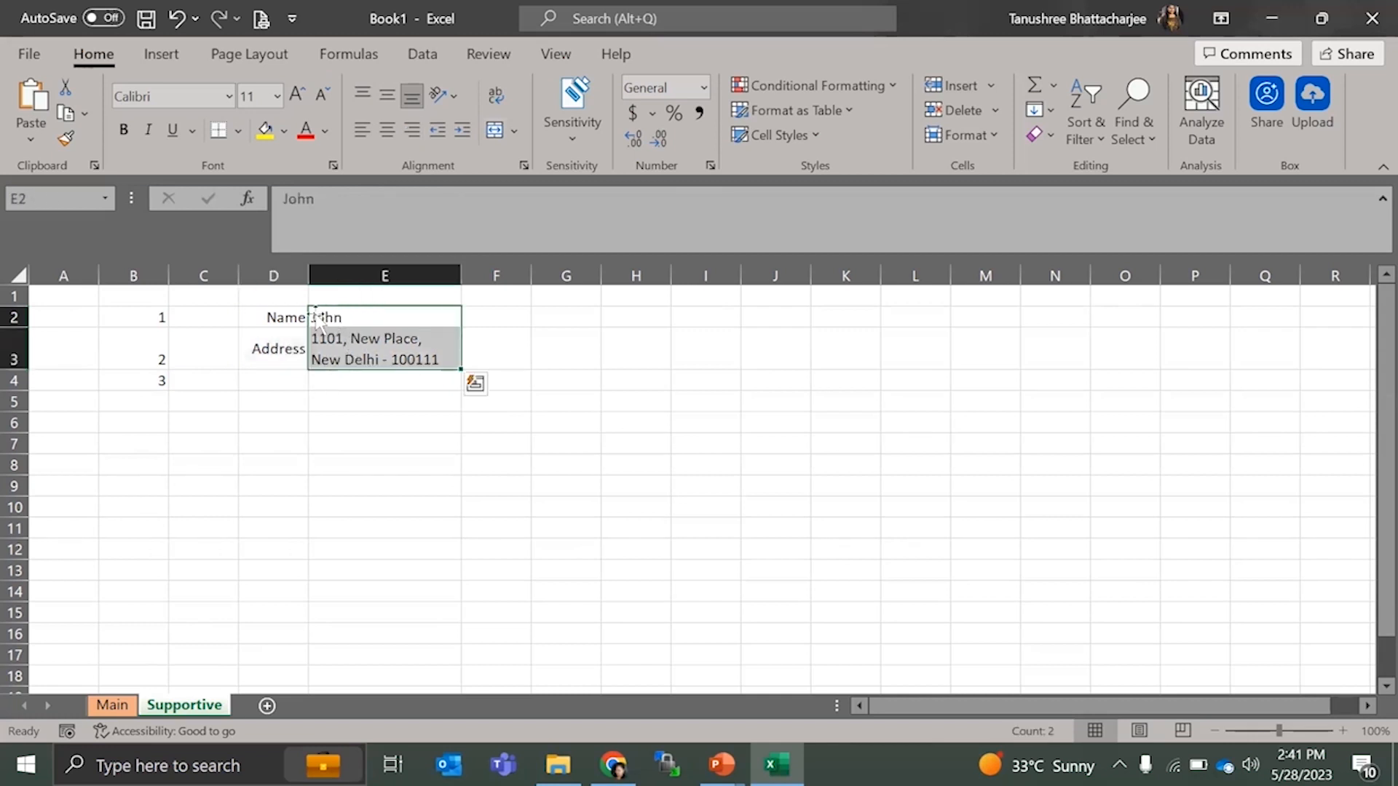
{"action": "left_click", "coordinate": [387, 321]}
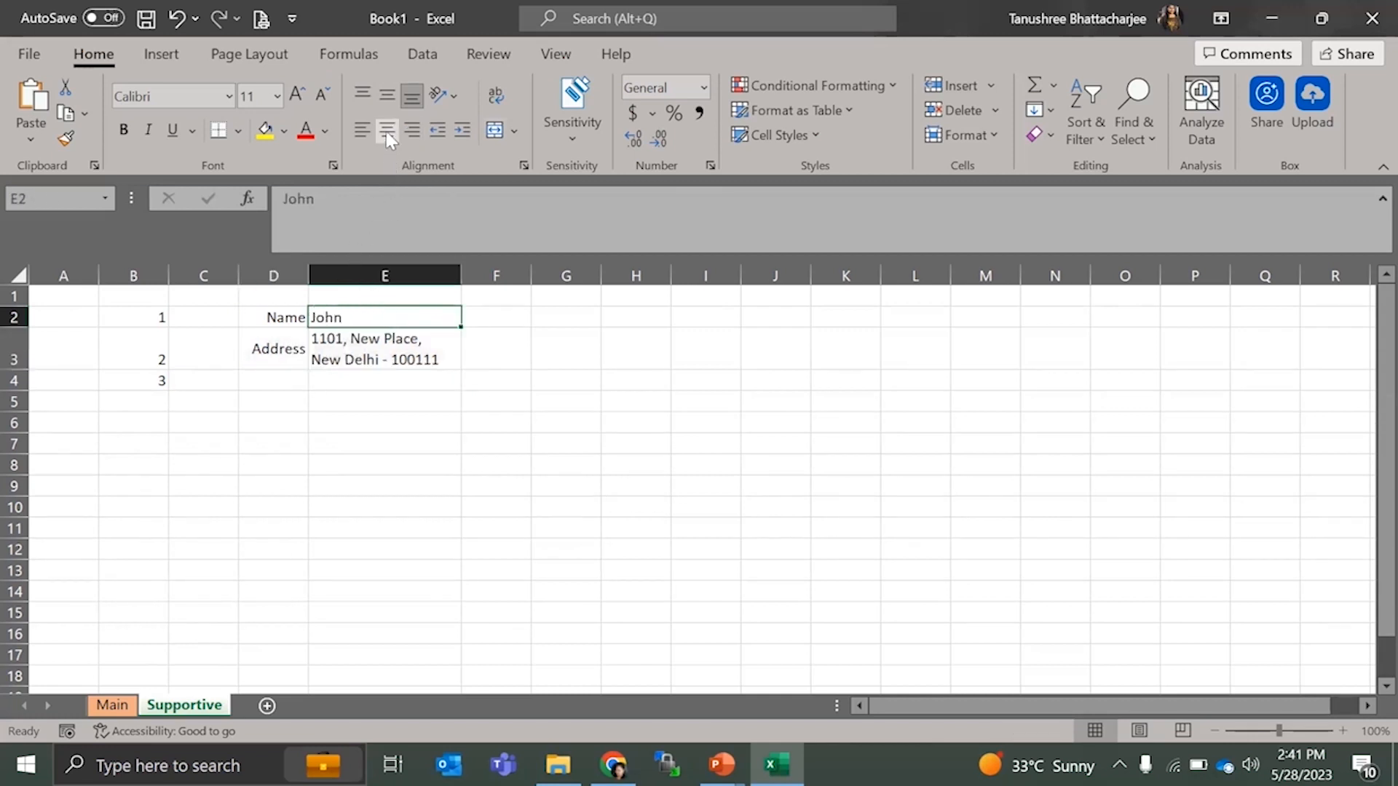
{"action": "left_click", "coordinate": [419, 135]}
{"action": "left_click", "coordinate": [391, 348]}
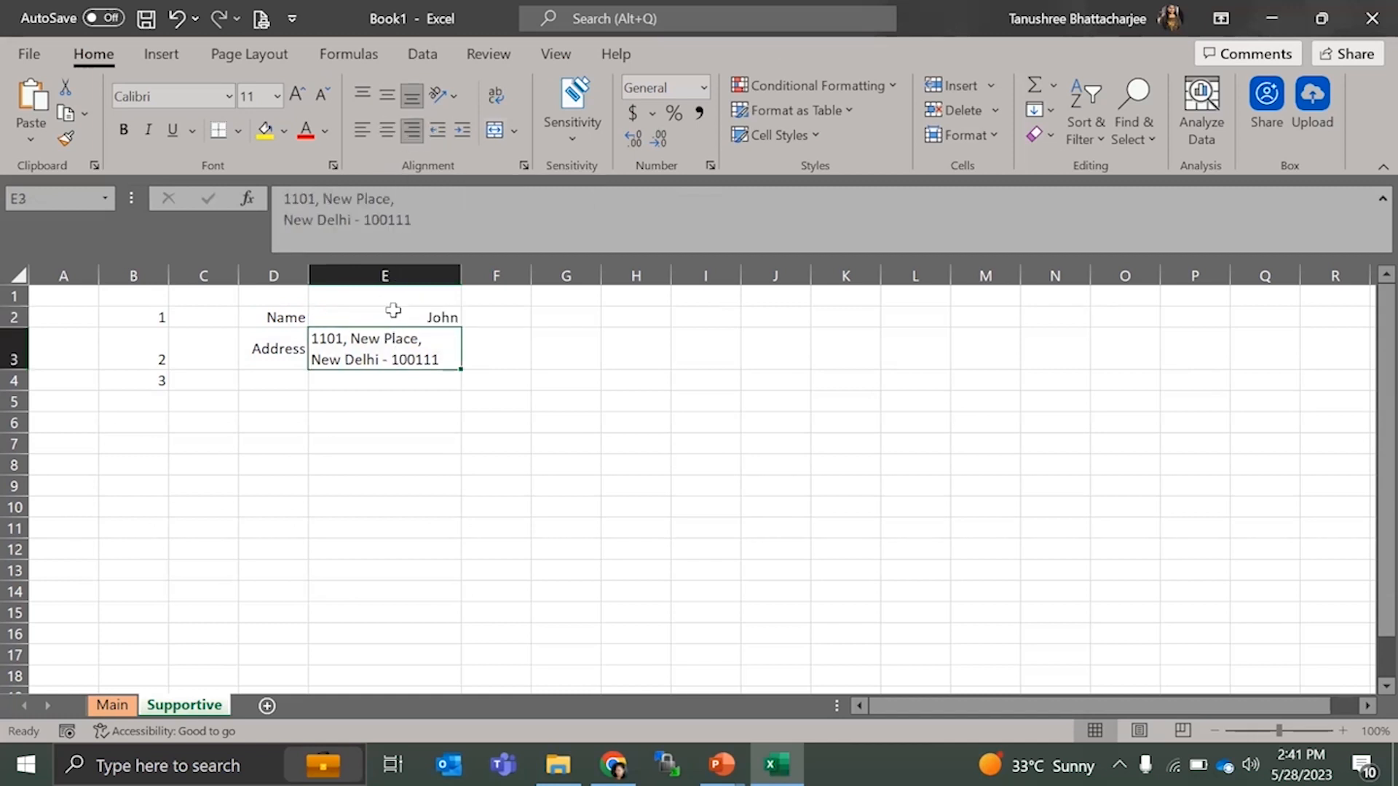
{"action": "left_click", "coordinate": [411, 139]}
{"action": "left_click", "coordinate": [690, 405]}
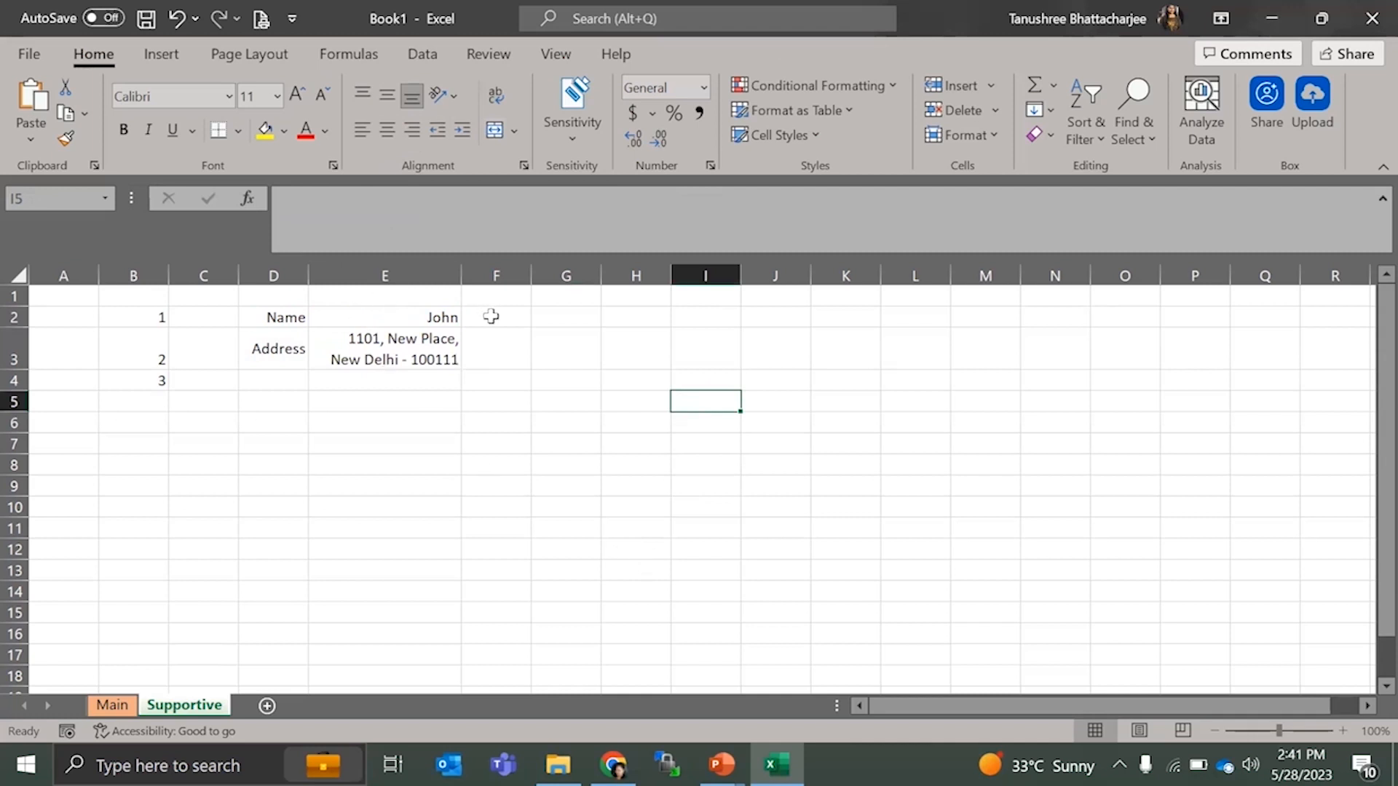
- Edit the address in cell E3 directly in the cell, changing the last digit of the house number to 2
{"action": "left_click", "coordinate": [357, 344]}
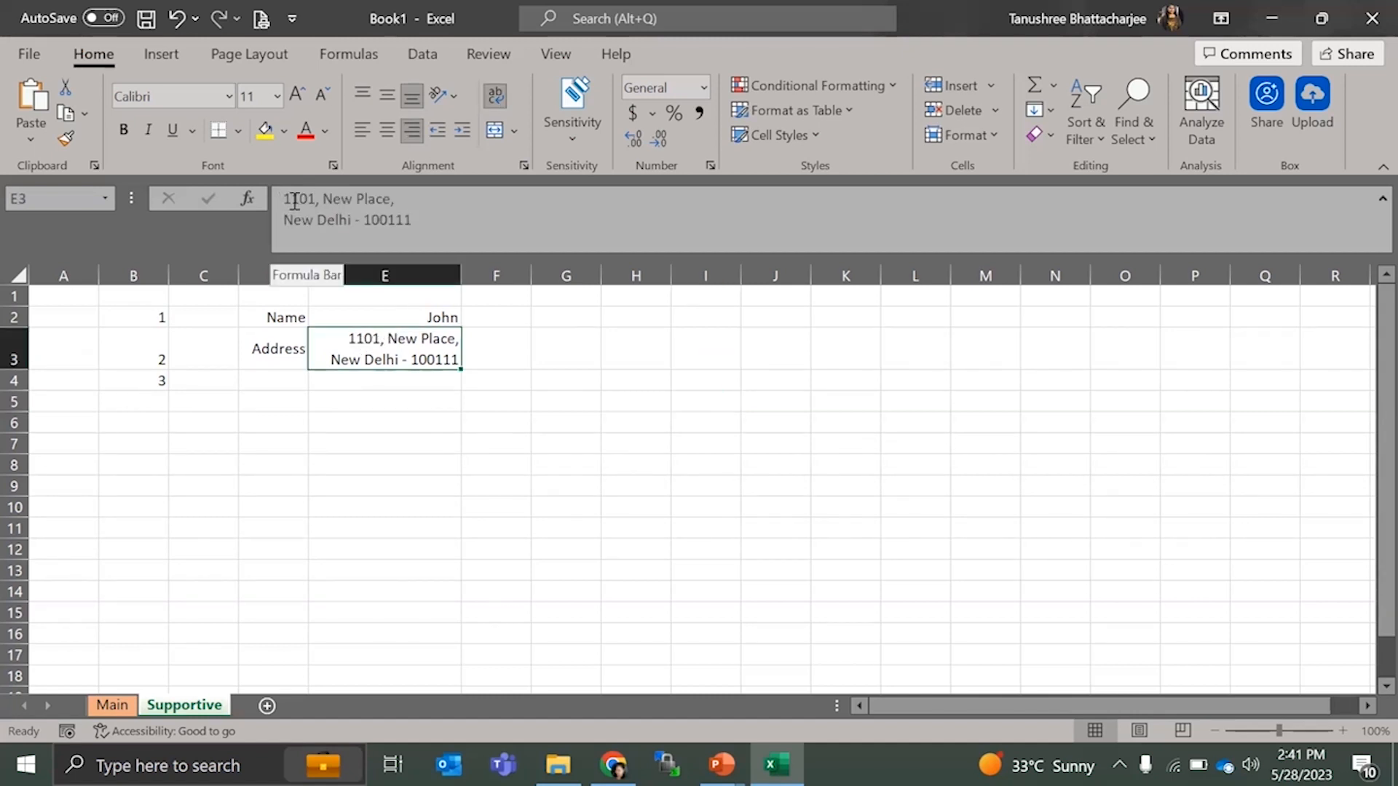
{"action": "double_click", "coordinate": [371, 339]}
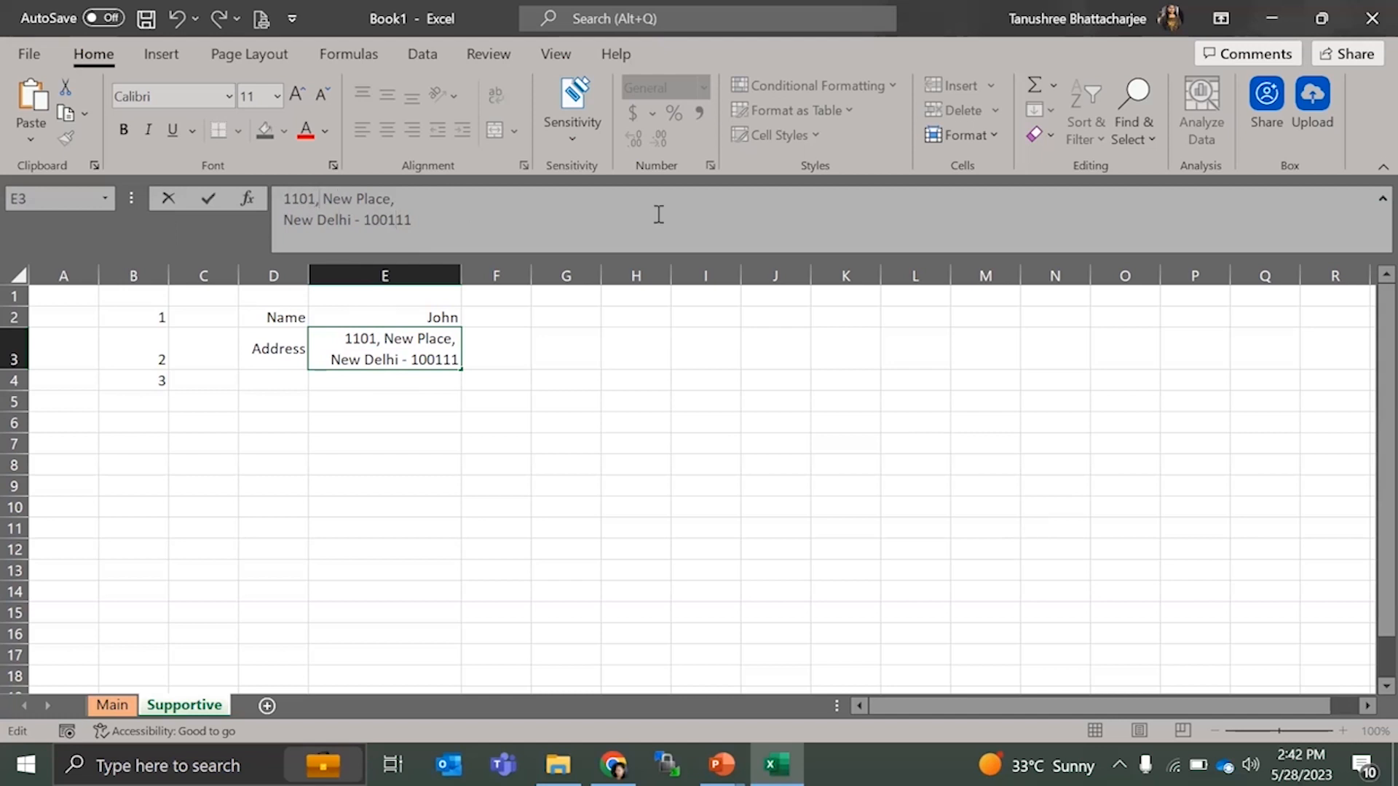
{"action": "key", "text": "BackSpace"}
{"action": "type", "text": "2"}
{"action": "key", "text": "Return"}
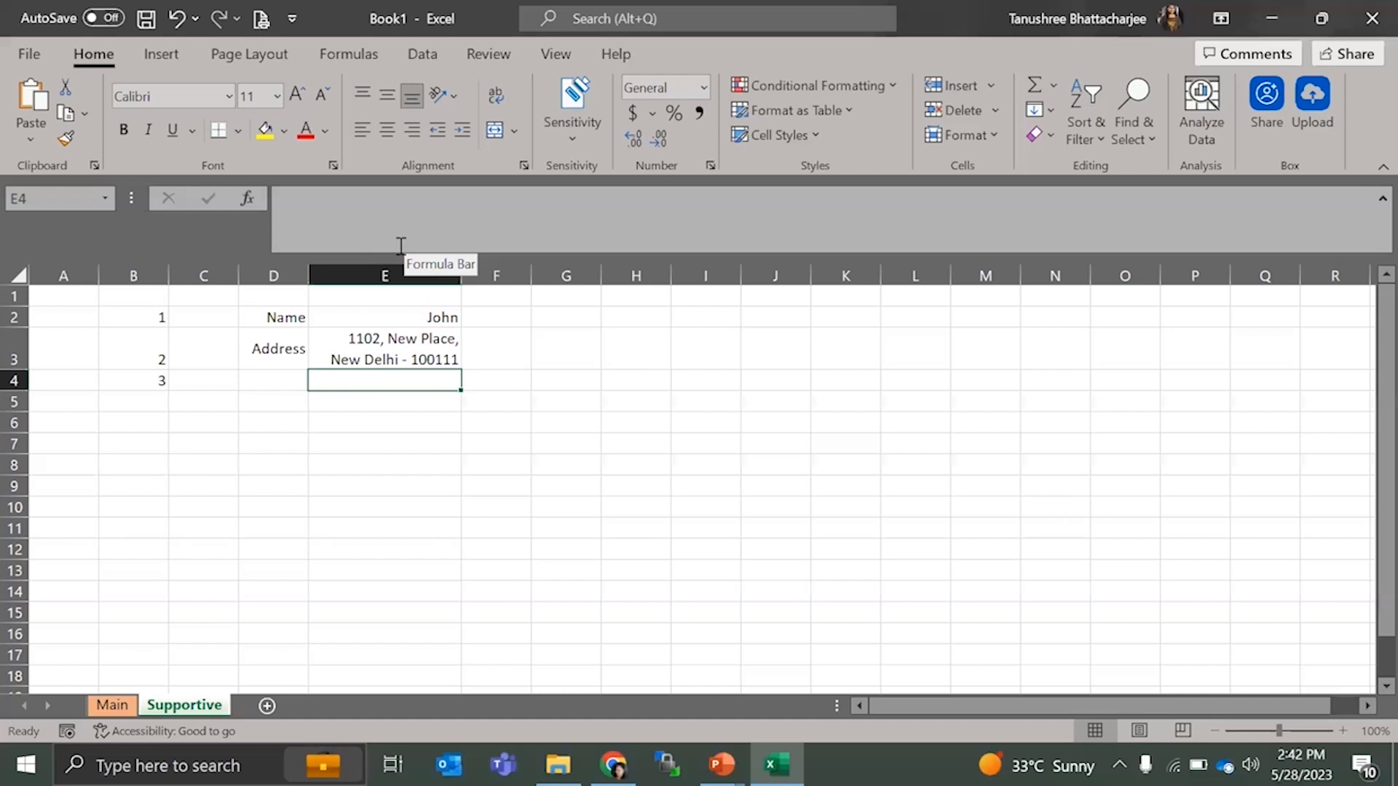
- View the content of cell E3 in the formula bar, and open the empty cell F3 for editing there
{"action": "left_click", "coordinate": [403, 351]}
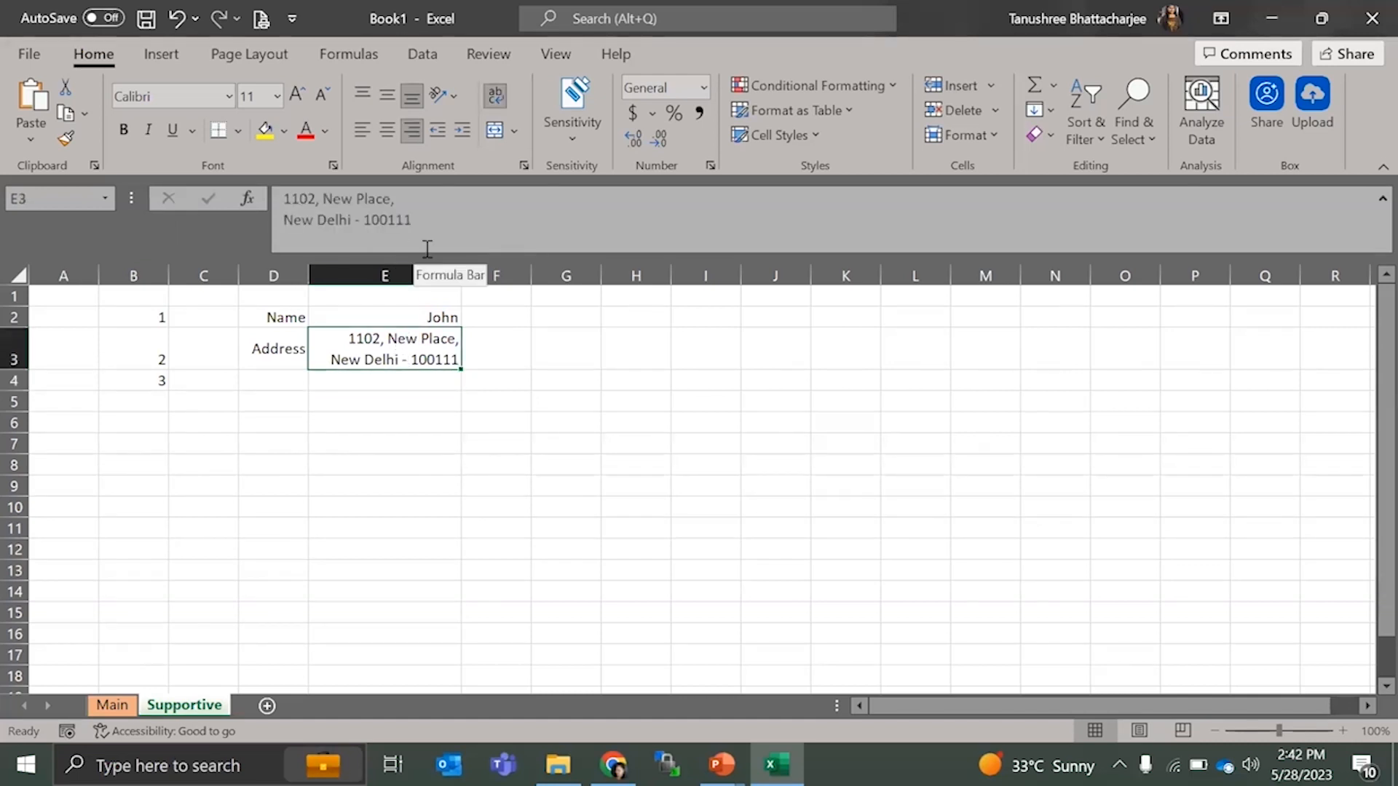
{"action": "left_click", "coordinate": [489, 354]}
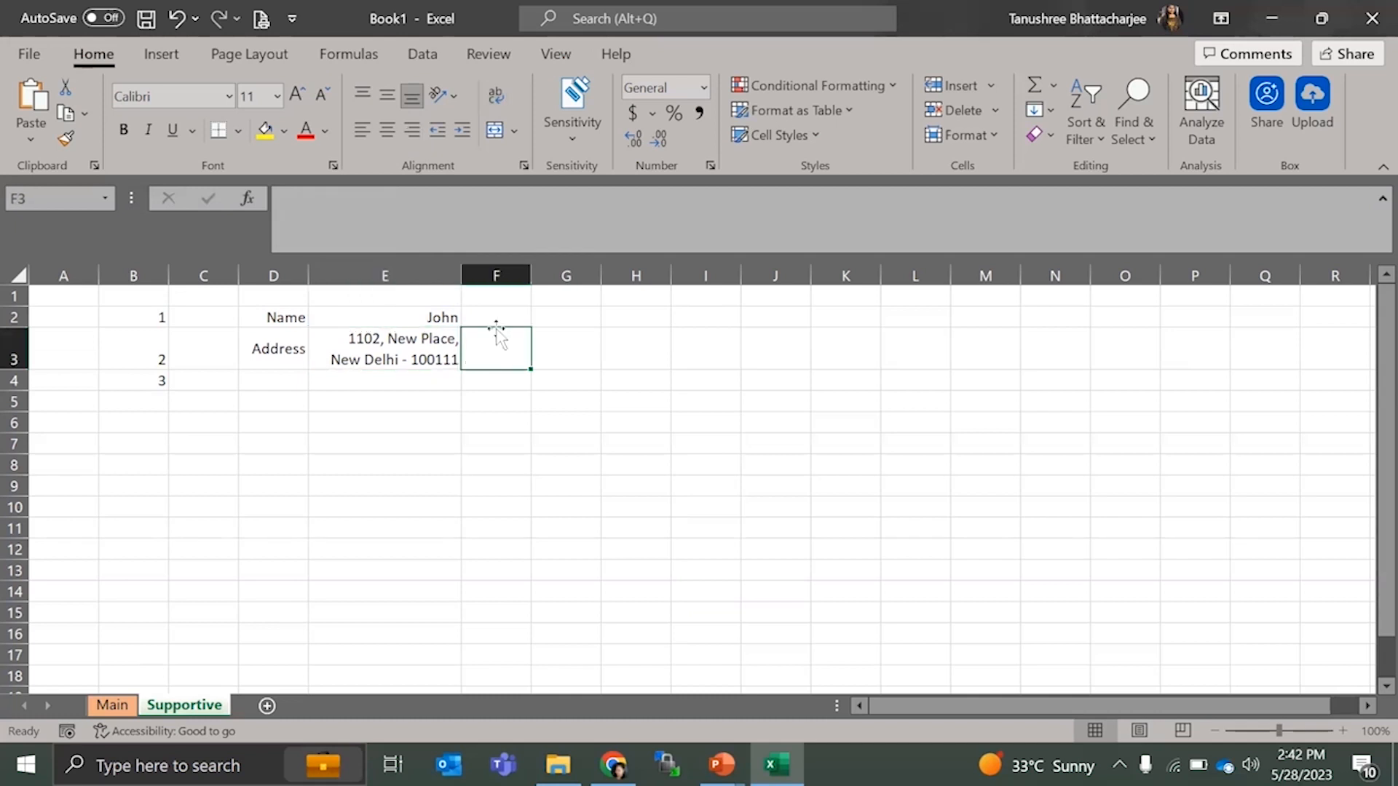
{"action": "left_click", "coordinate": [450, 244]}
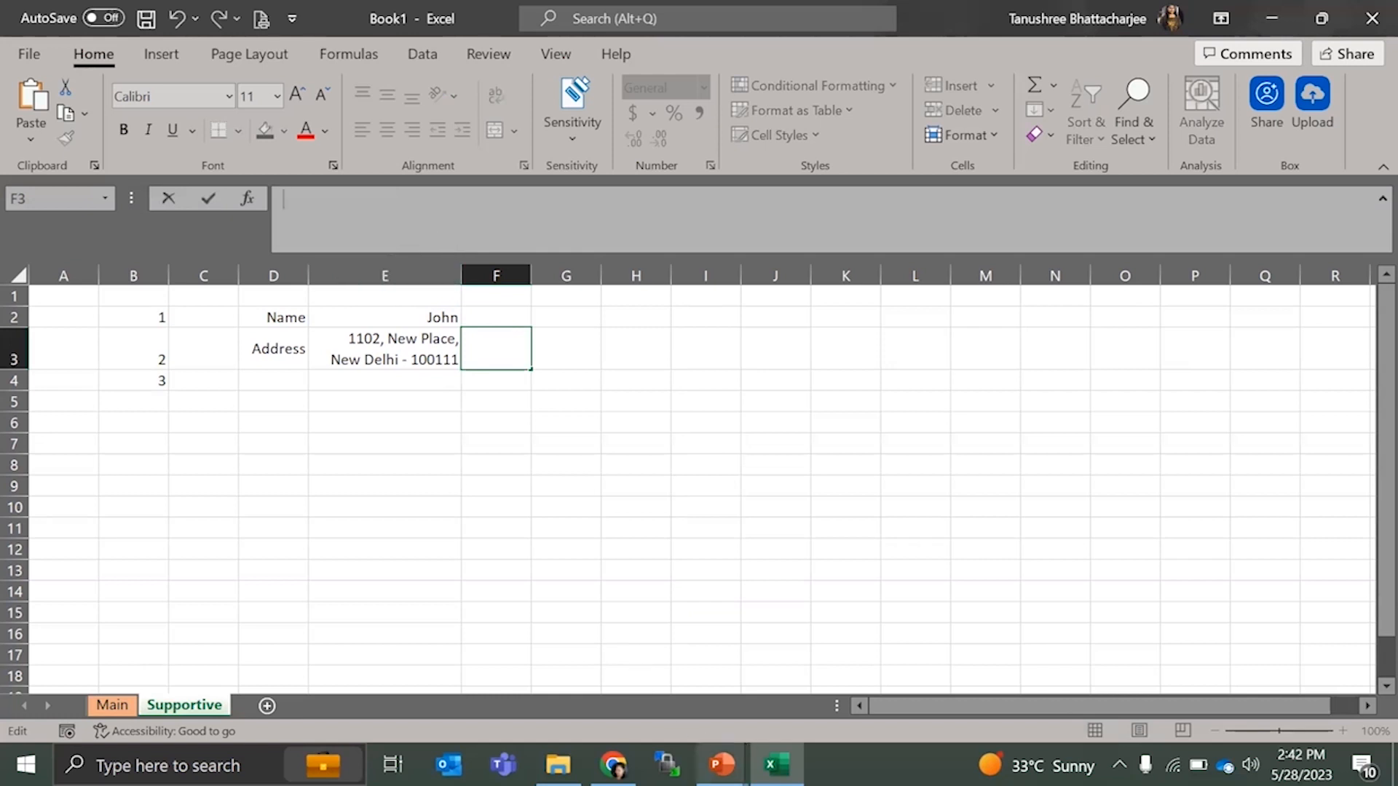
- Switch to the PowerPoint slide show to review the General Functions topic list, and return to the Excel workbook
{"action": "mouse_move", "coordinate": [720, 764]}
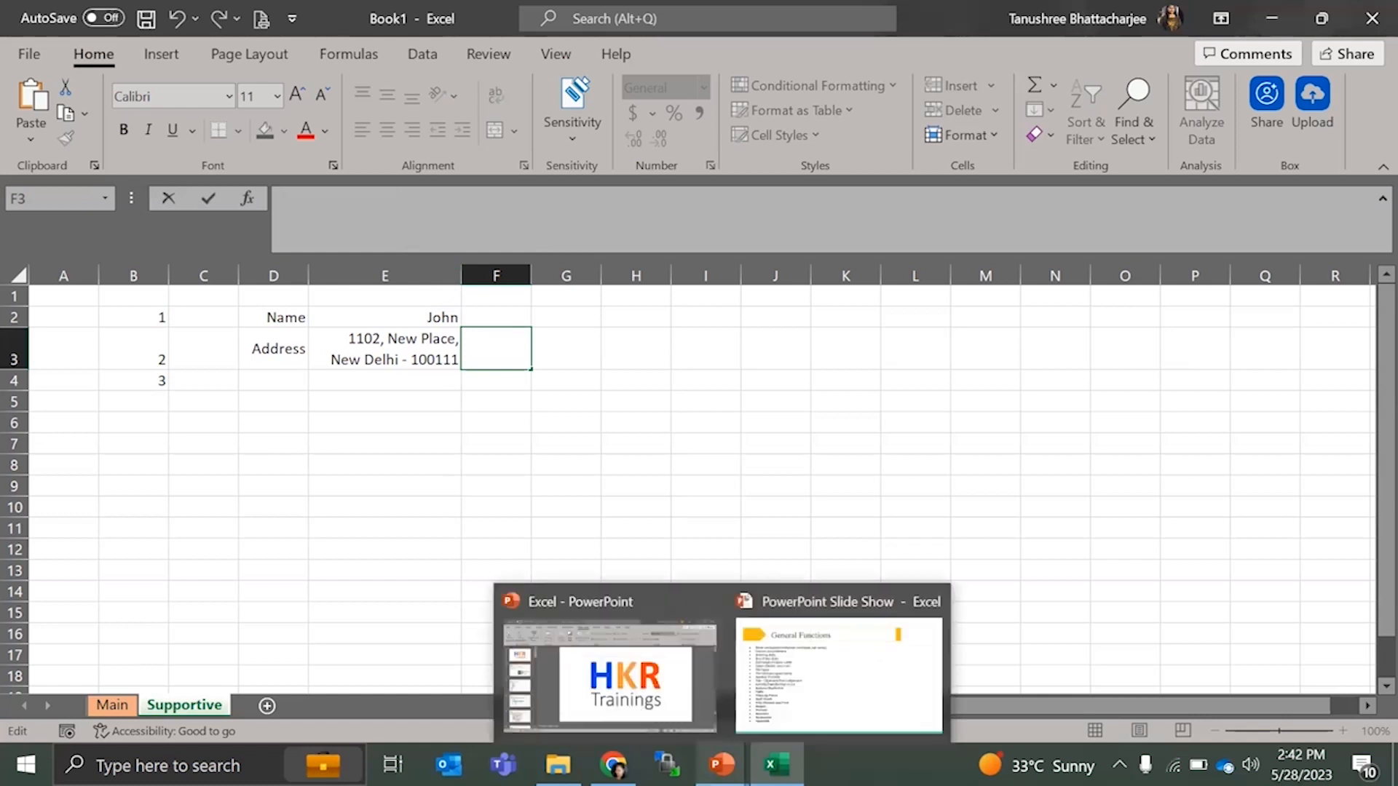
{"action": "left_click", "coordinate": [837, 674]}
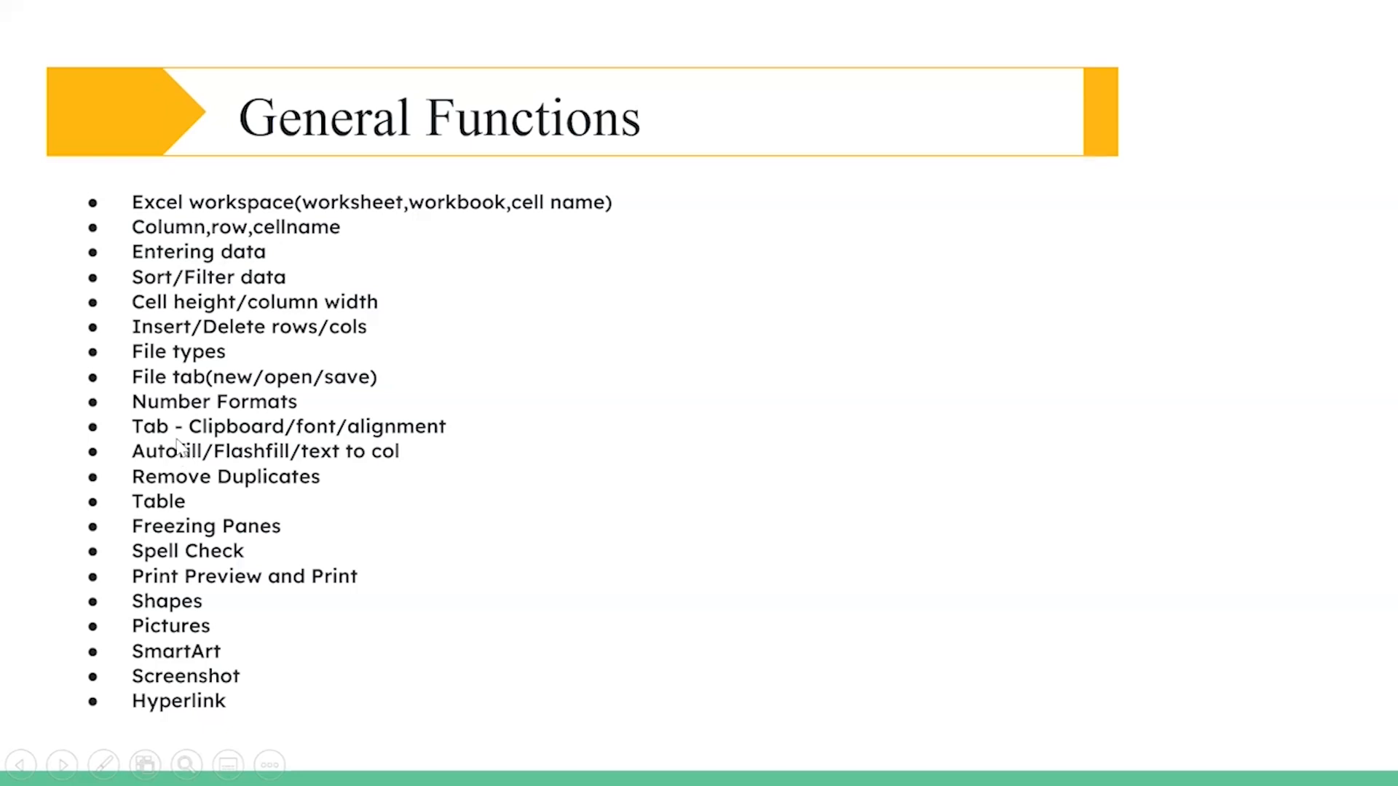
{"action": "key", "text": "alt+Tab"}
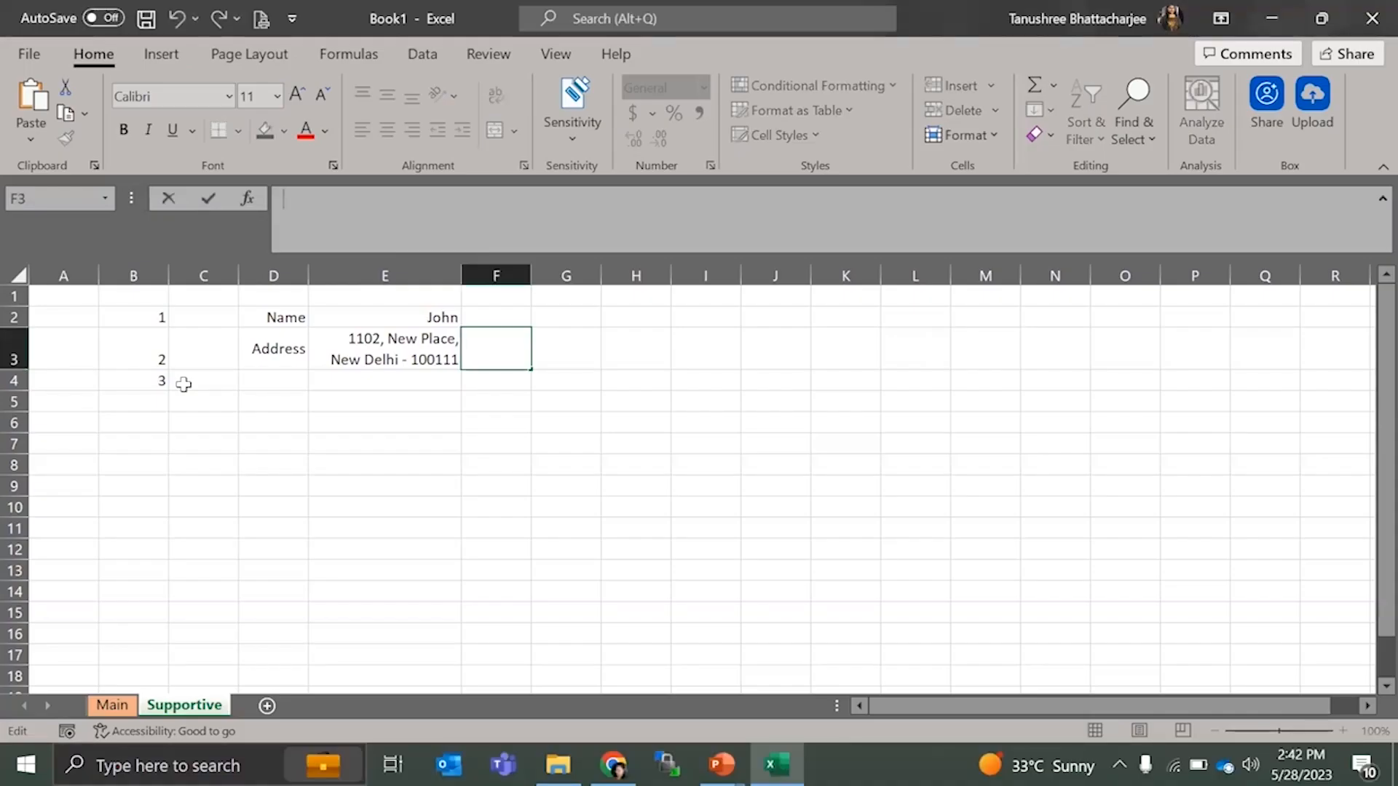
- Select the cell range E7:E12, the whole of row 7, column B and row 5 in turn
{"action": "left_click_drag", "start_coordinate": [392, 446], "coordinate": [384, 555]}
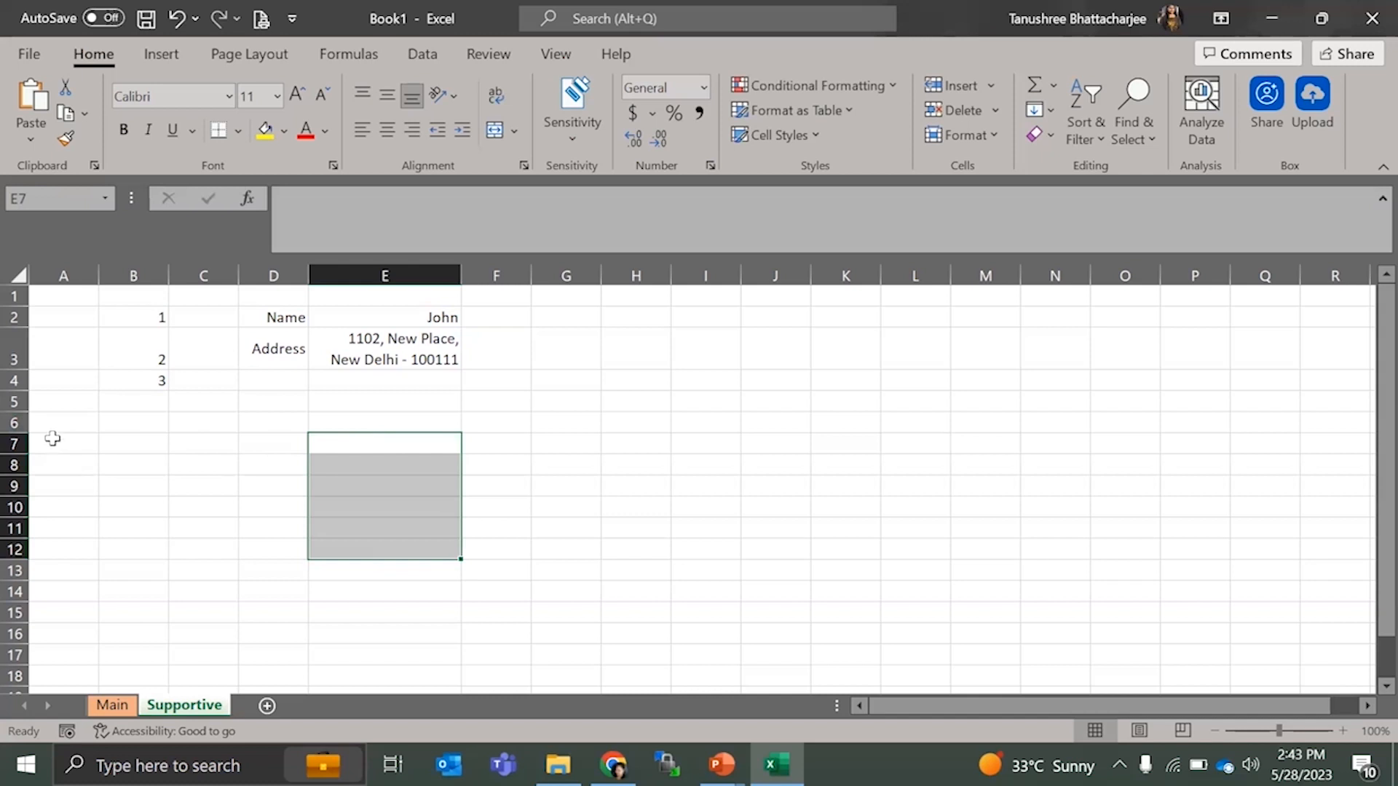
{"action": "left_click", "coordinate": [15, 442]}
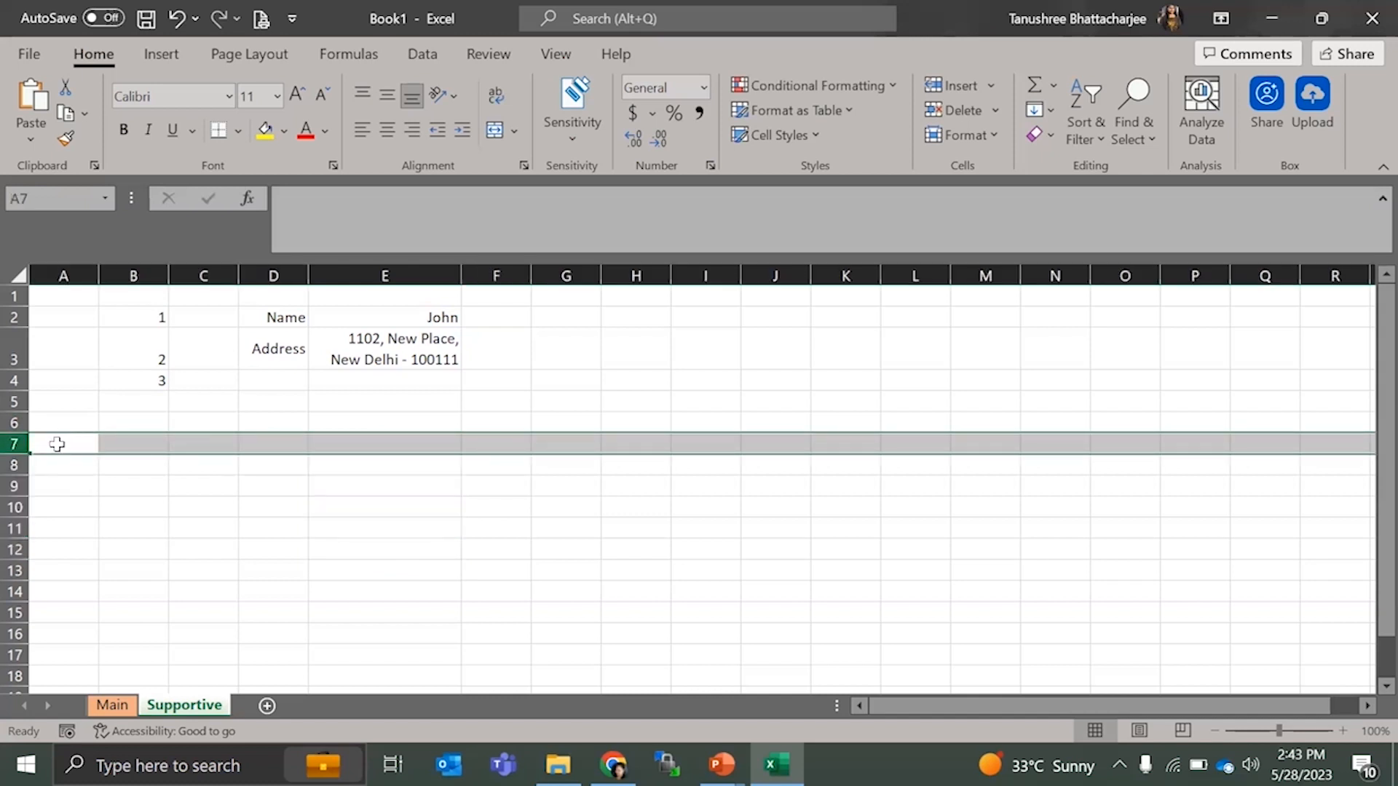
{"action": "left_click", "coordinate": [132, 274]}
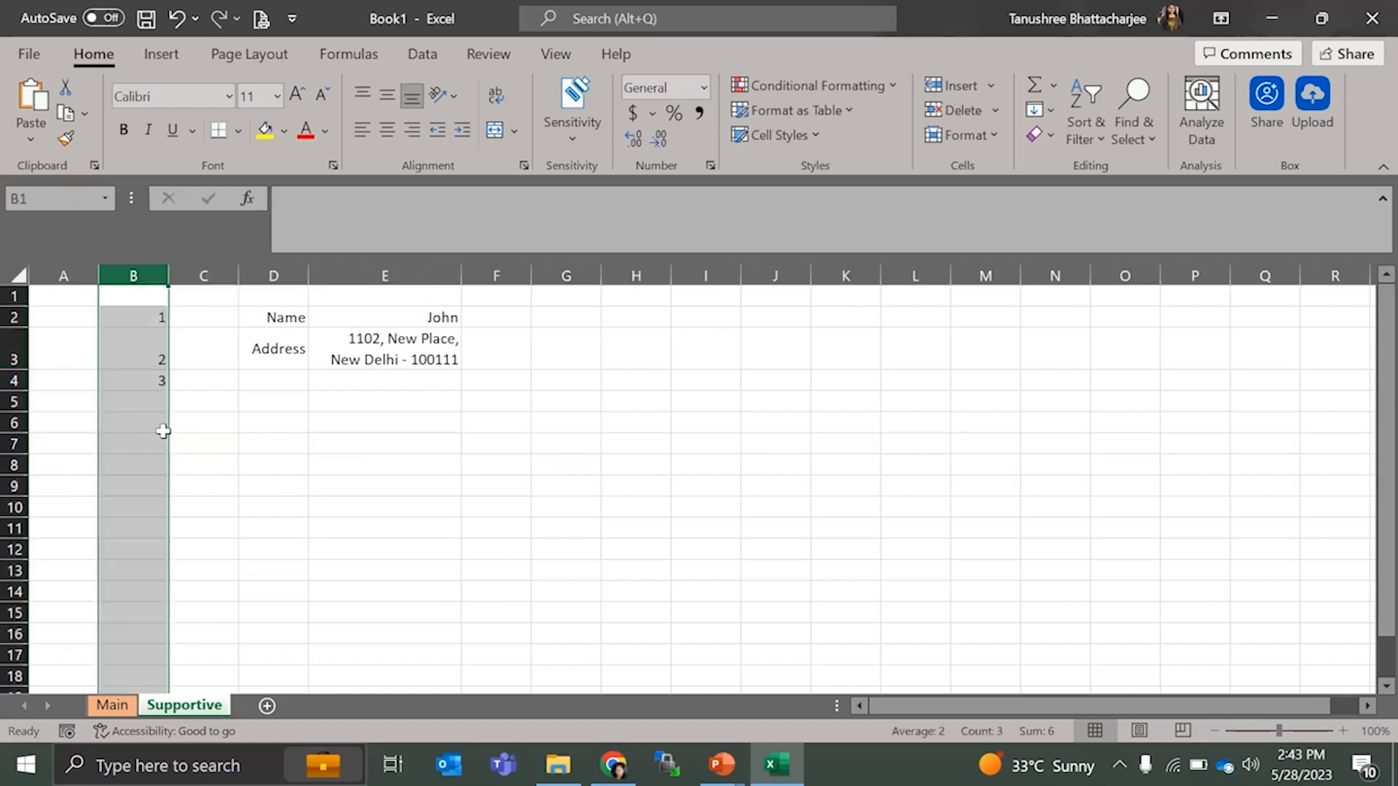
{"action": "left_click", "coordinate": [14, 401]}
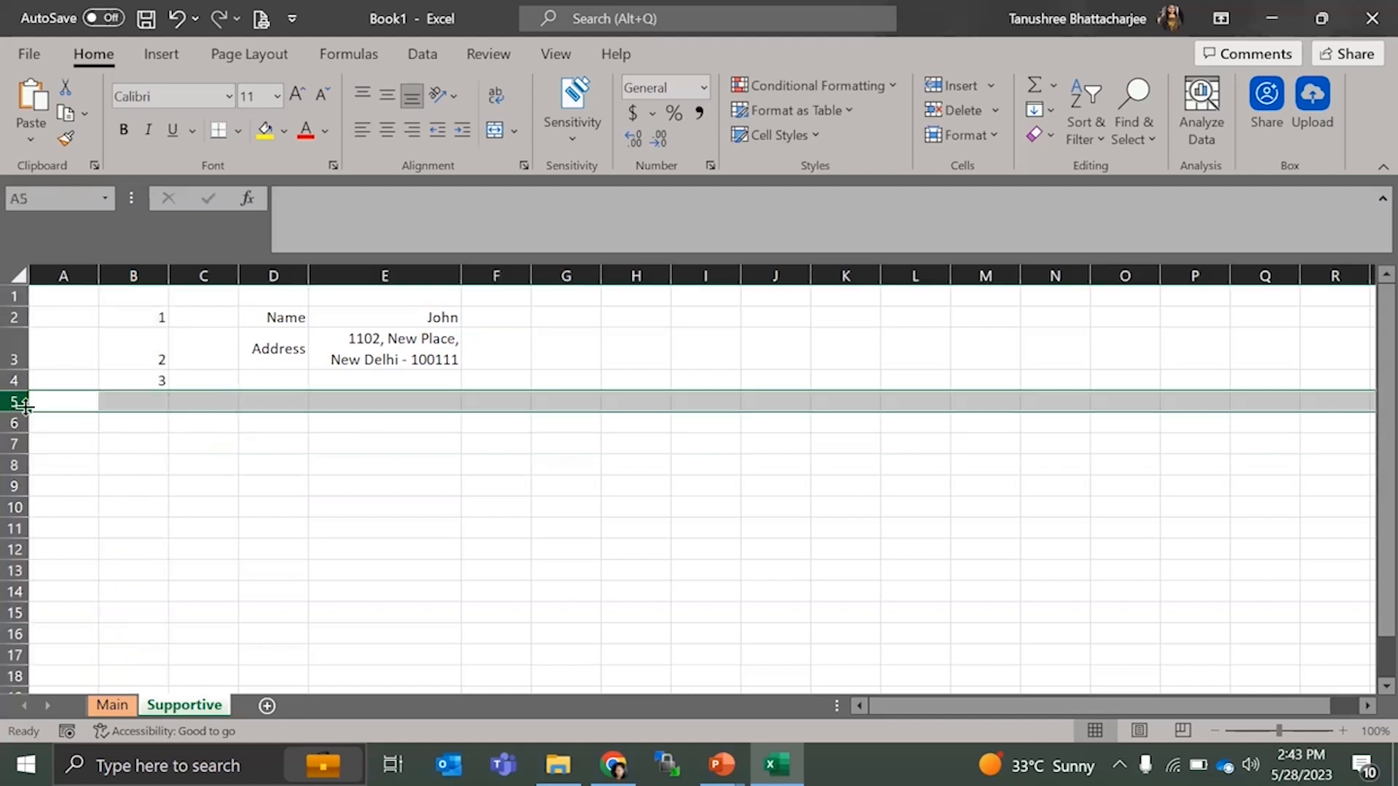
- AutoFit the width of column E to the address text in cell E3
{"action": "left_click", "coordinate": [366, 340]}
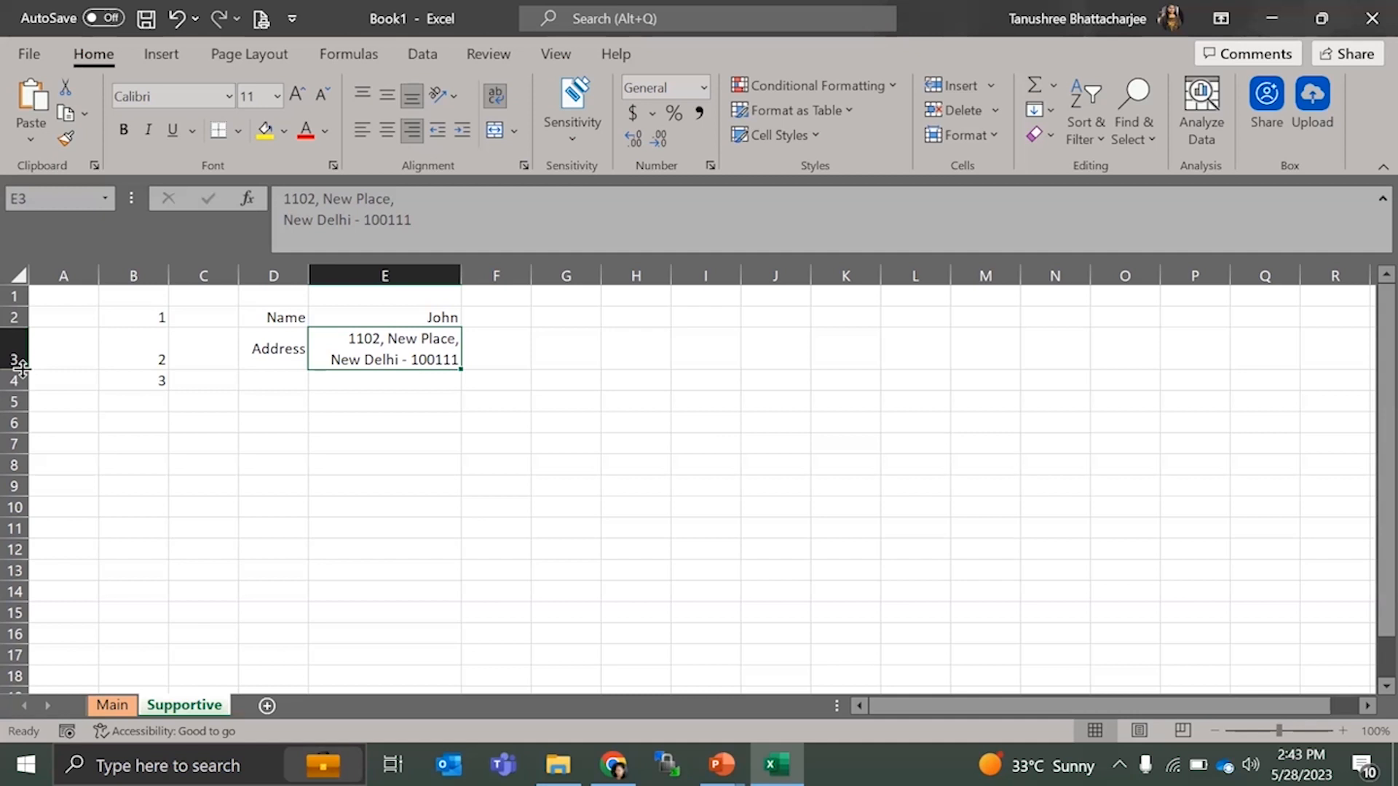
{"action": "double_click", "coordinate": [459, 273]}
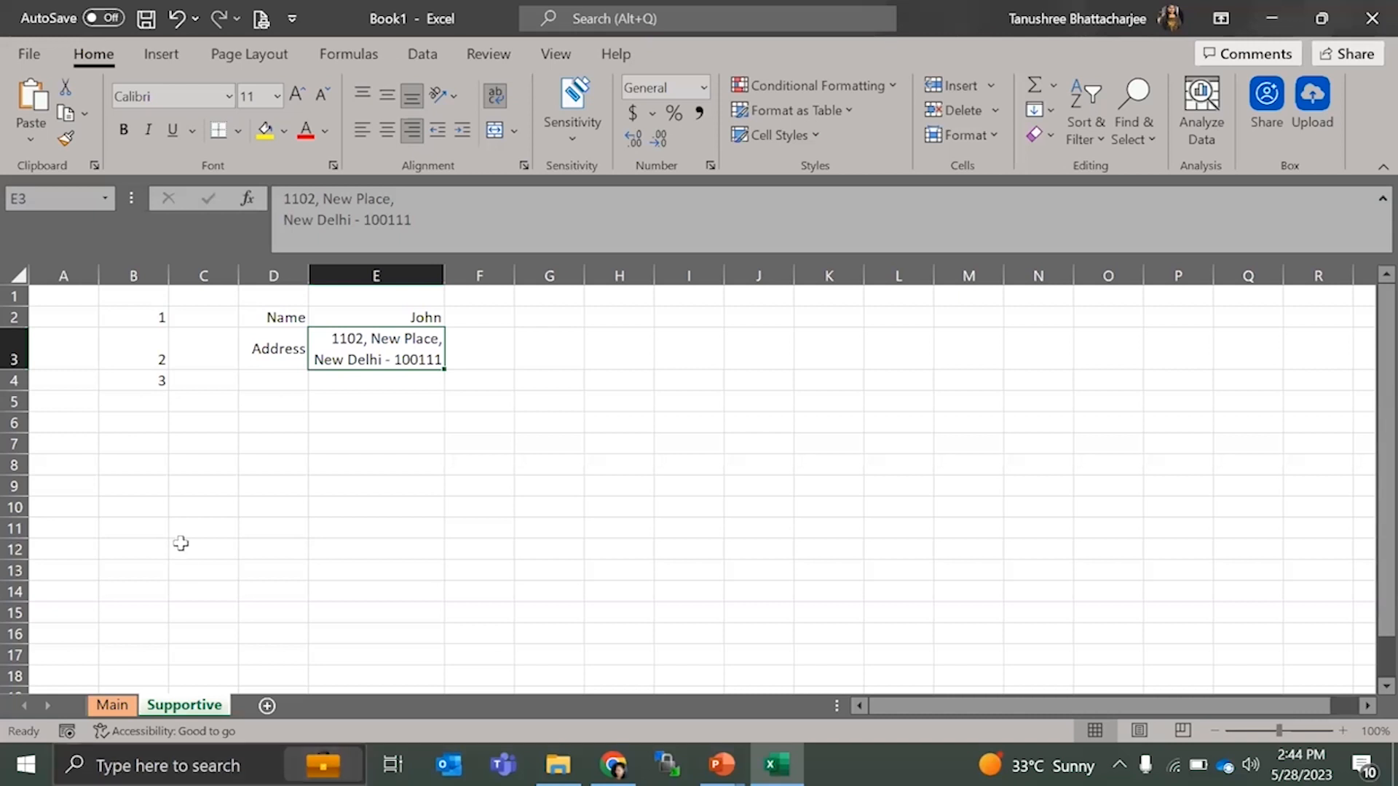
- Select single columns and rows one after another, including columns D, I and J and rows 4 and 6
{"action": "left_click", "coordinate": [266, 264]}
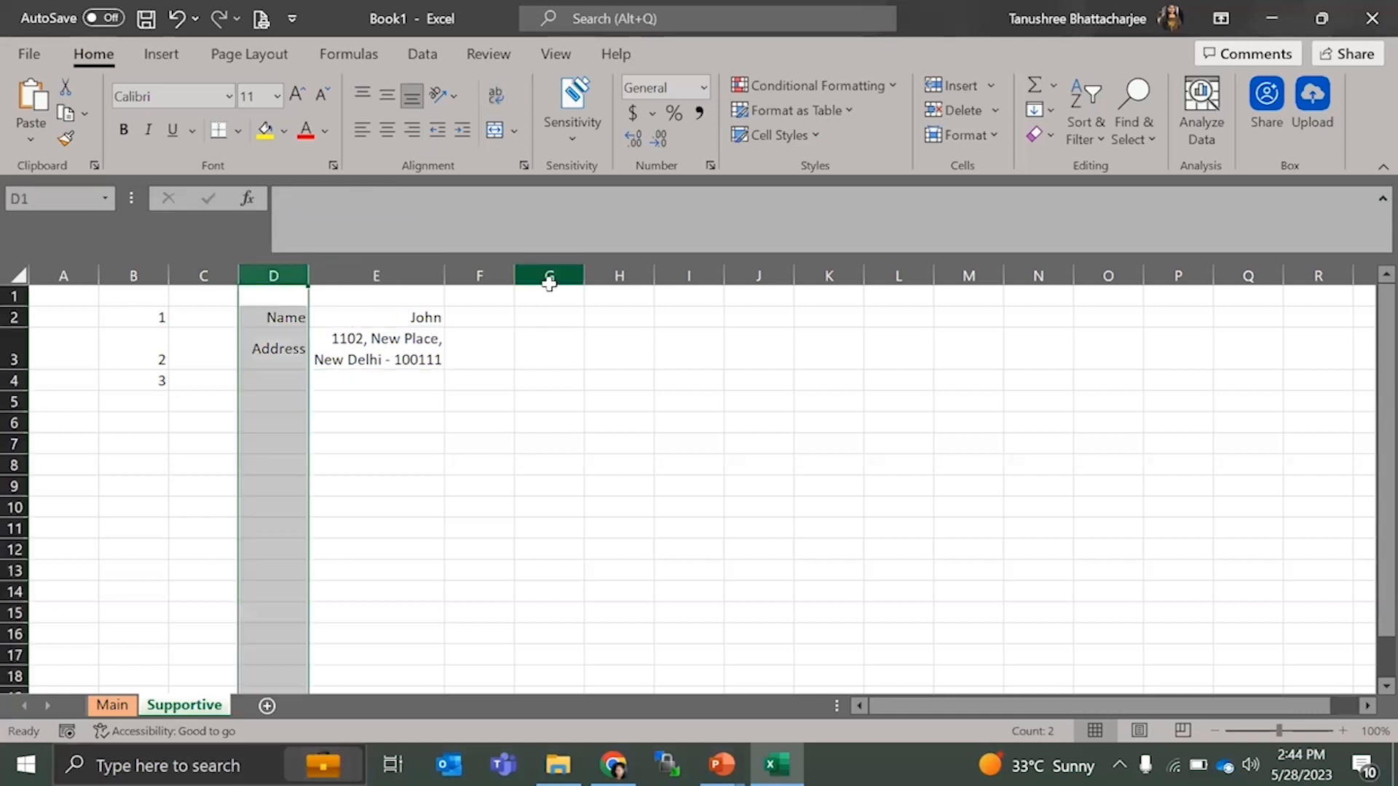
{"action": "left_click", "coordinate": [549, 295]}
{"action": "left_click", "coordinate": [688, 275]}
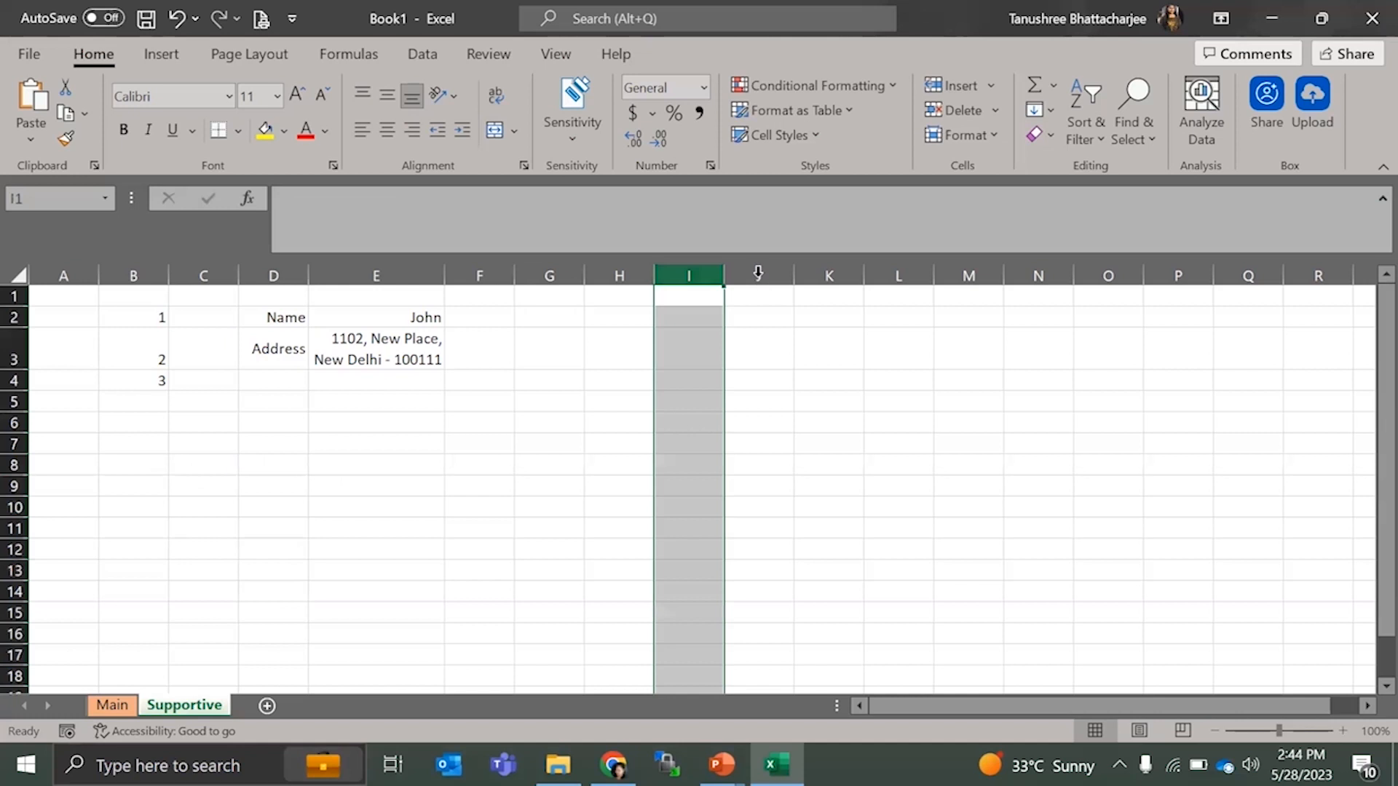
{"action": "left_click", "coordinate": [758, 273], "text": "ctrl"}
{"action": "left_click", "coordinate": [758, 273]}
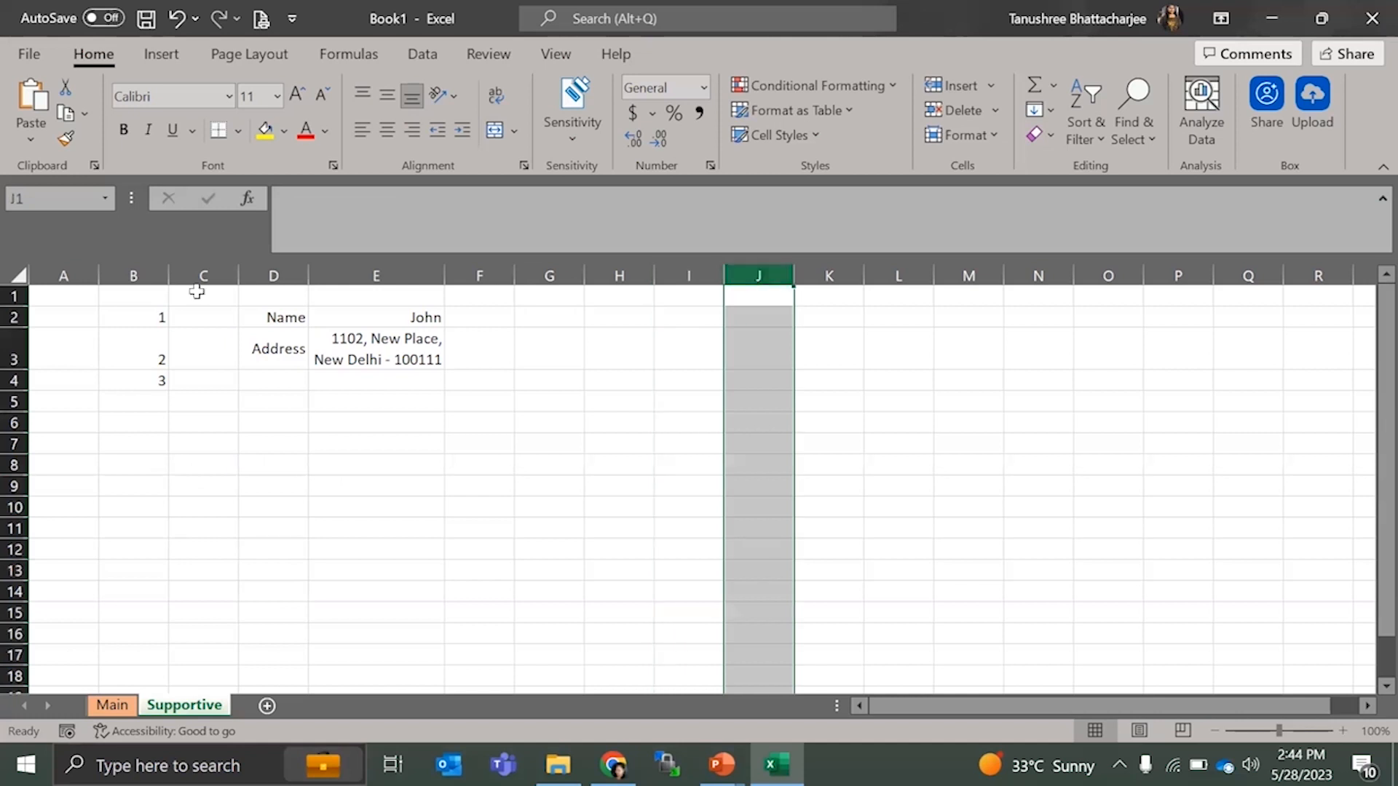
{"action": "left_click", "coordinate": [15, 380]}
{"action": "left_click", "coordinate": [15, 412]}
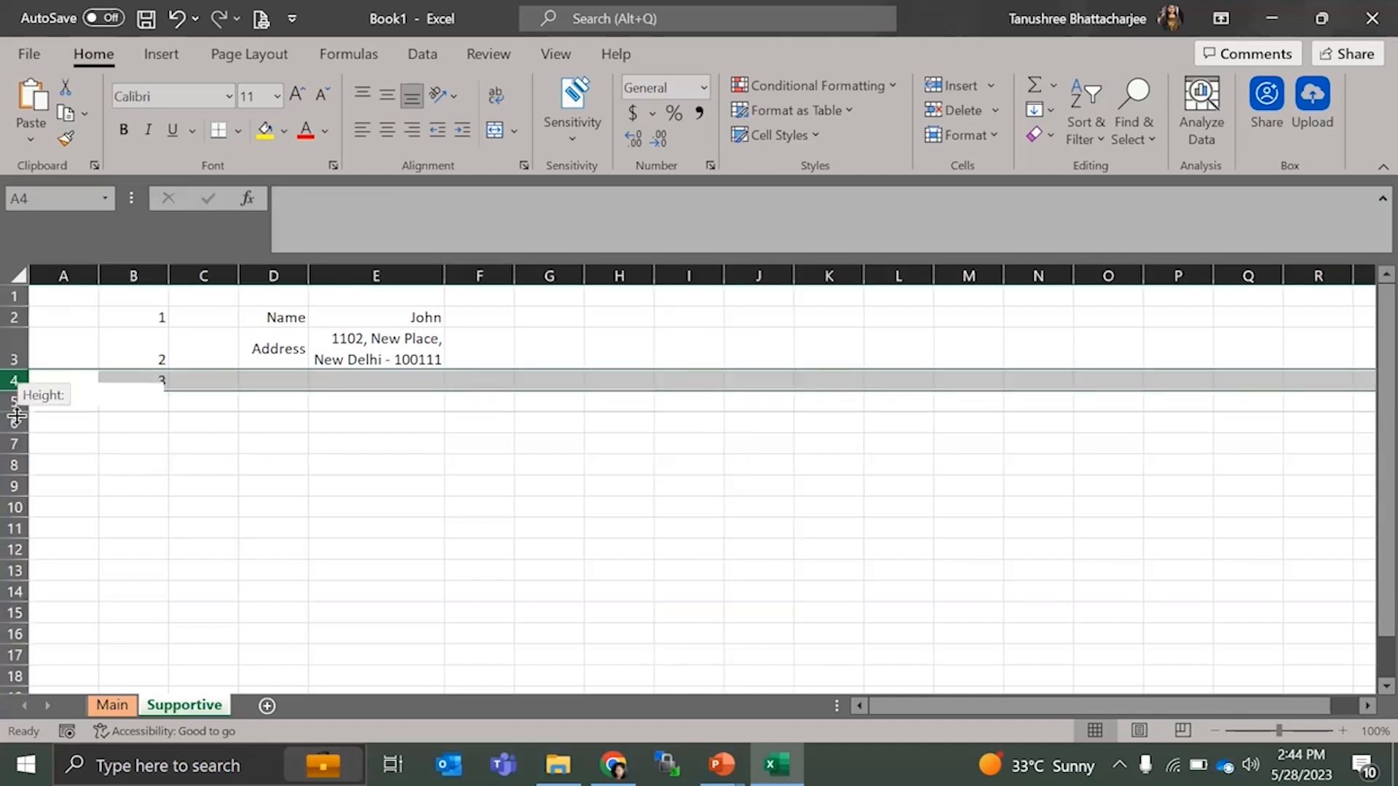
{"action": "left_click", "coordinate": [14, 422]}
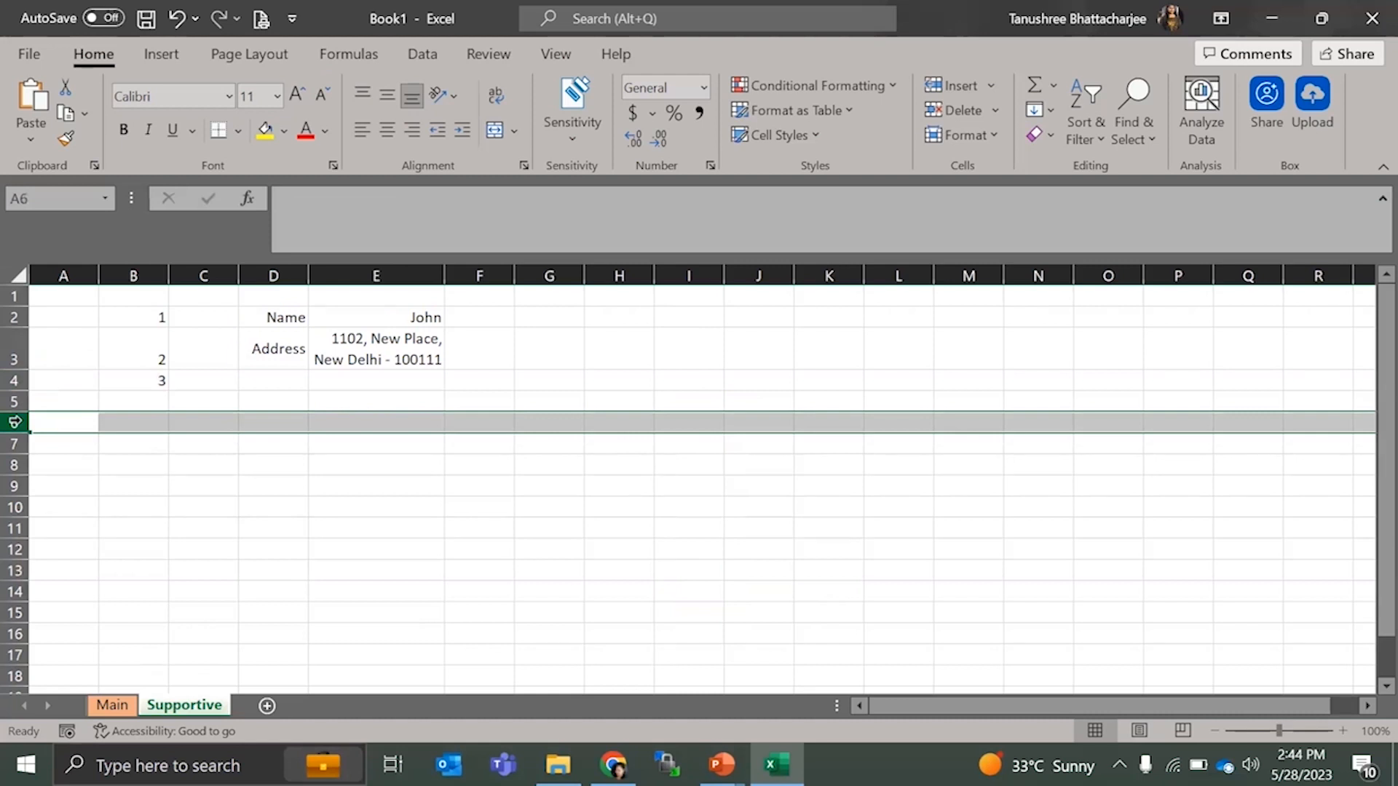
- Select the entire Supportive sheet and set the width of all columns to 20
{"action": "left_click", "coordinate": [13, 265]}
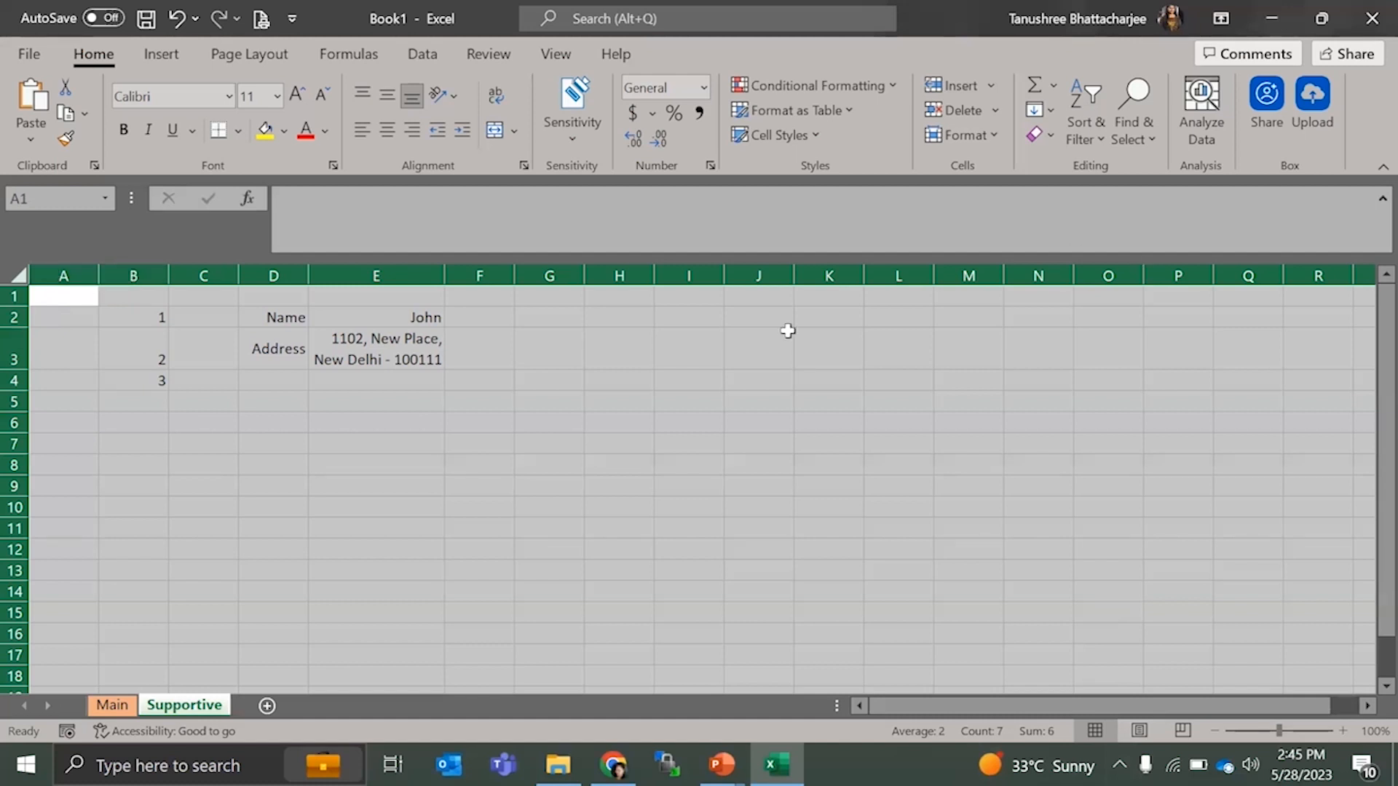
{"action": "right_click", "coordinate": [508, 276]}
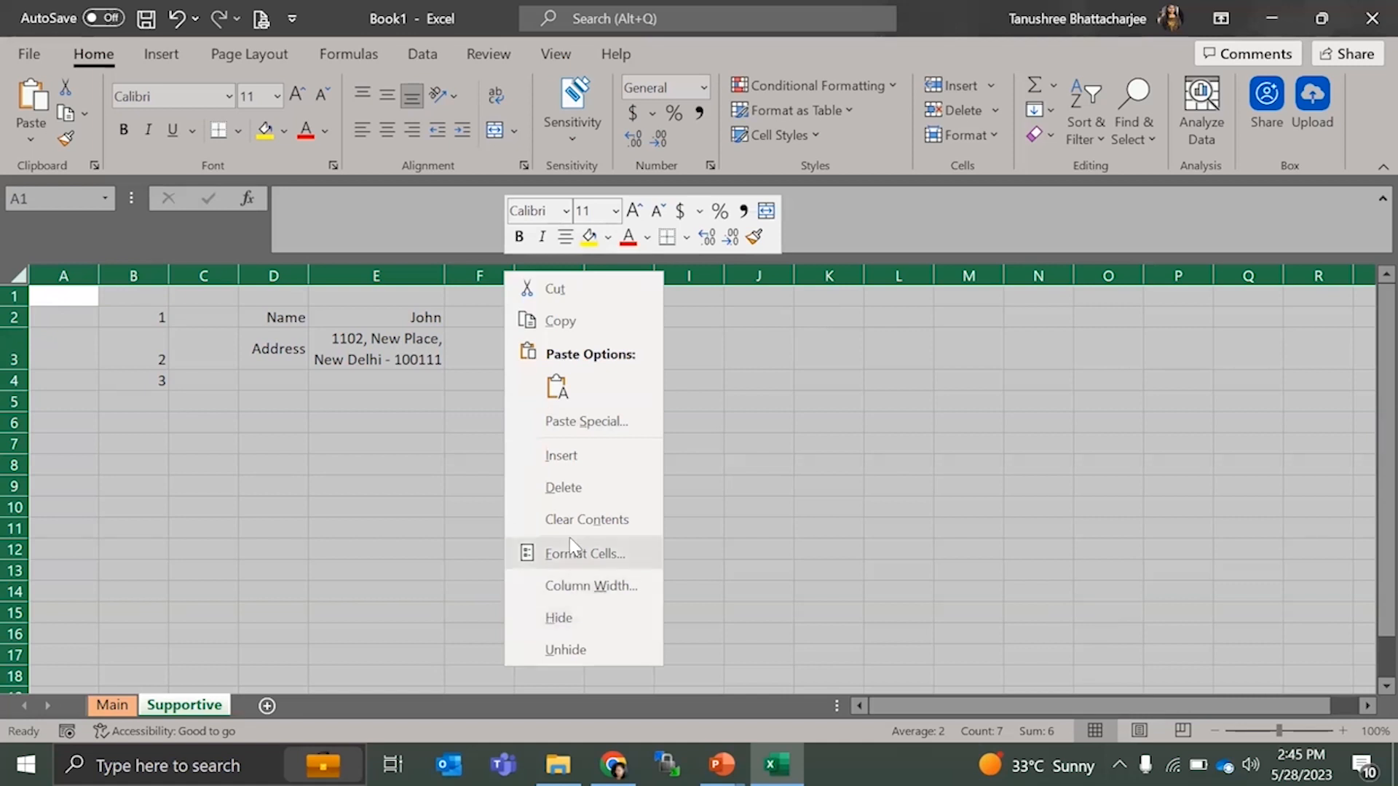
{"action": "left_click", "coordinate": [584, 587]}
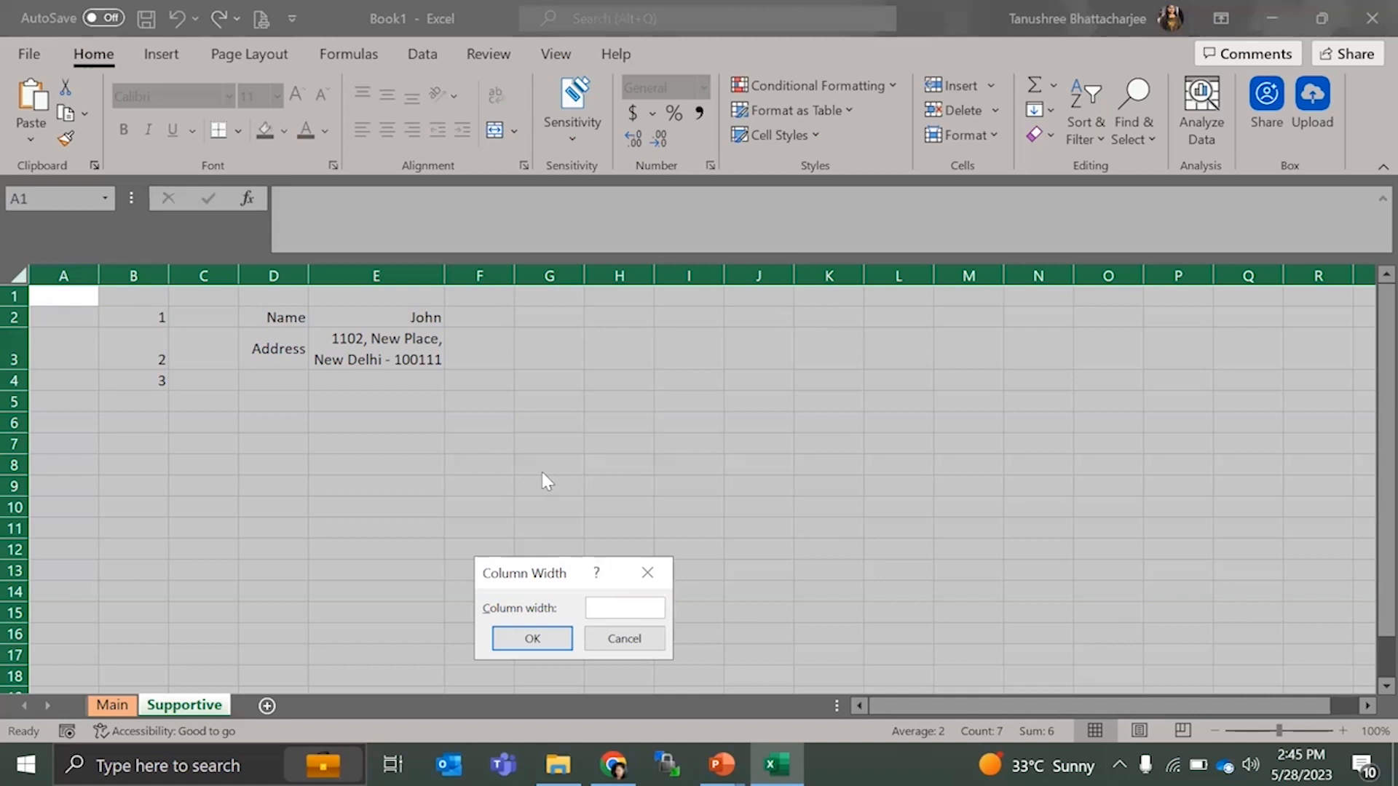
{"action": "type", "text": "20"}
{"action": "key", "text": "Return"}
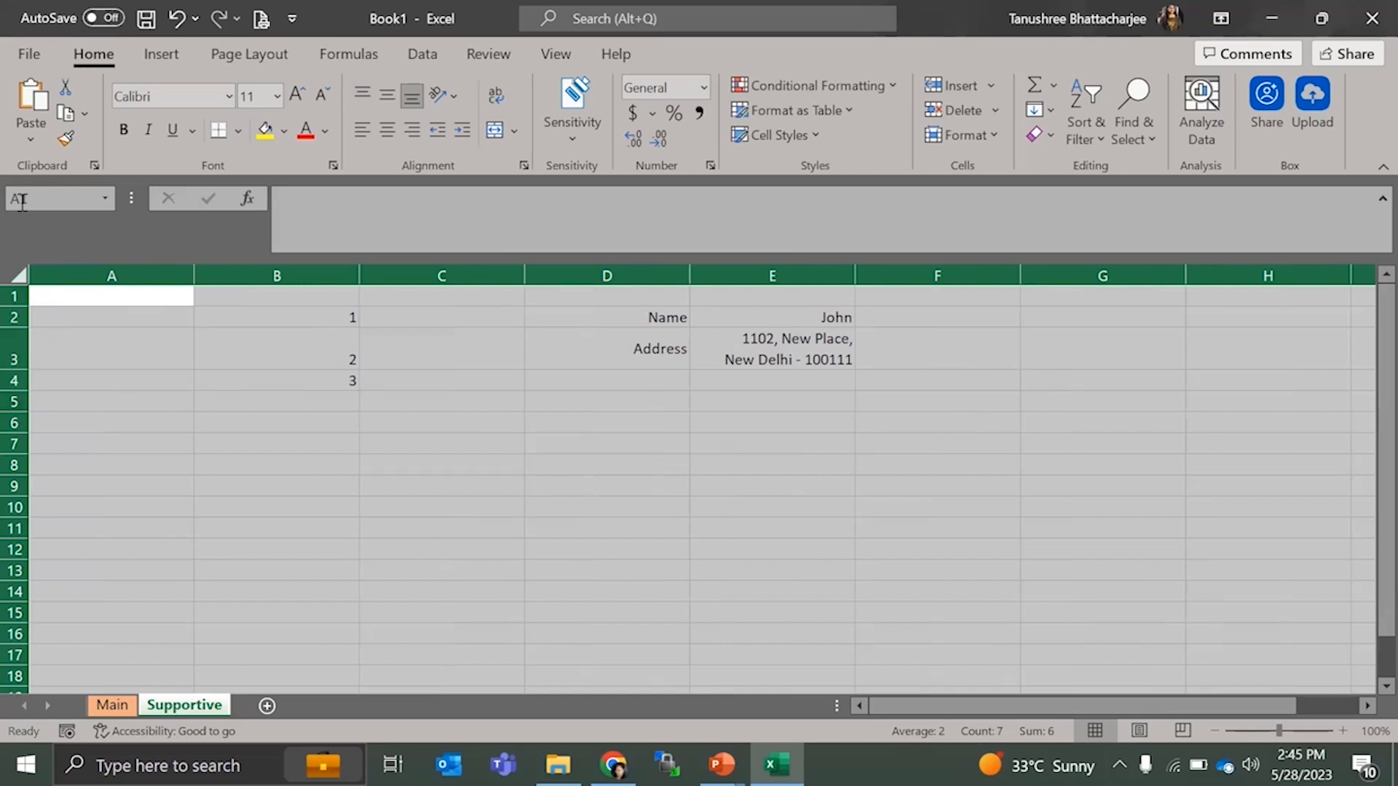
- Set the height of all rows in the selected sheet to 20
{"action": "right_click", "coordinate": [14, 443]}
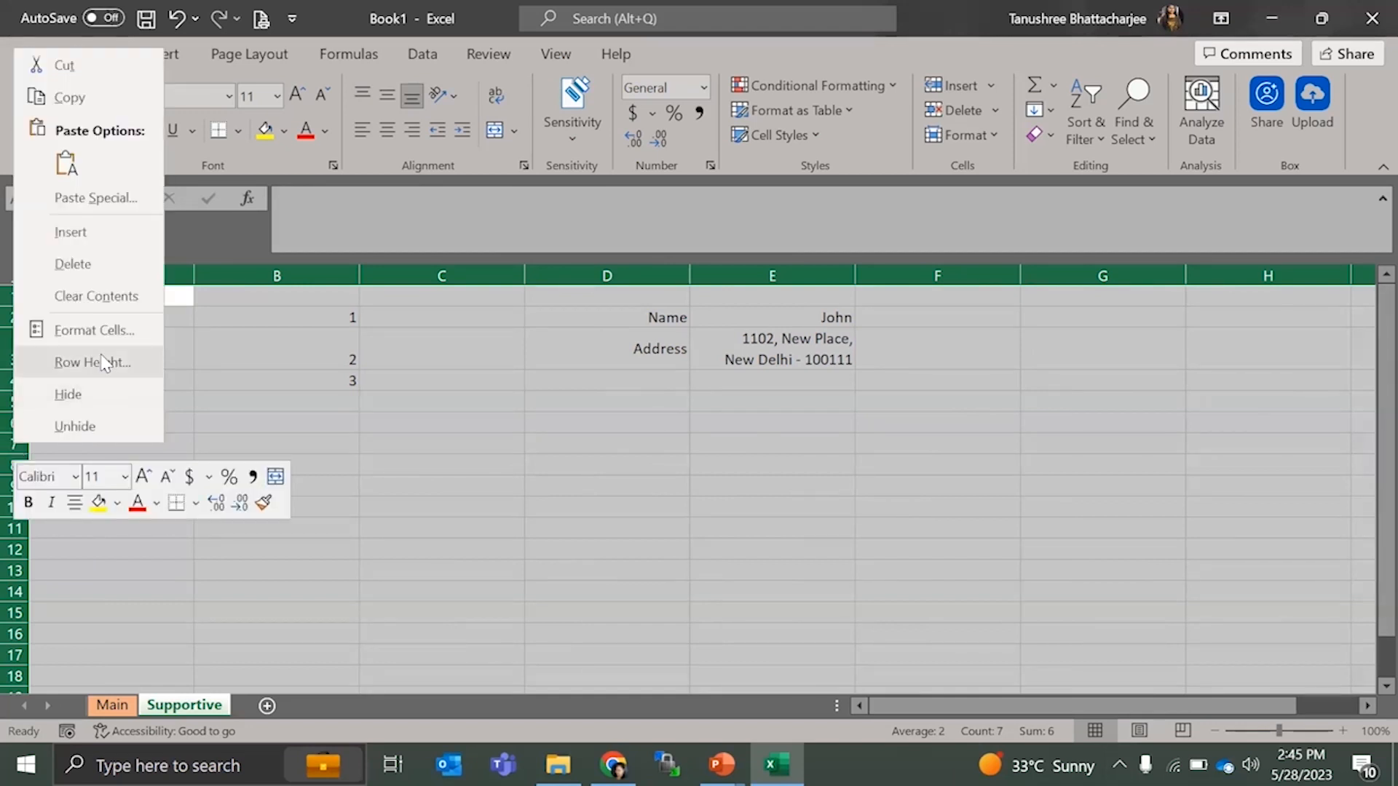
{"action": "left_click", "coordinate": [104, 362]}
{"action": "type", "text": "20"}
{"action": "key", "text": "Return"}
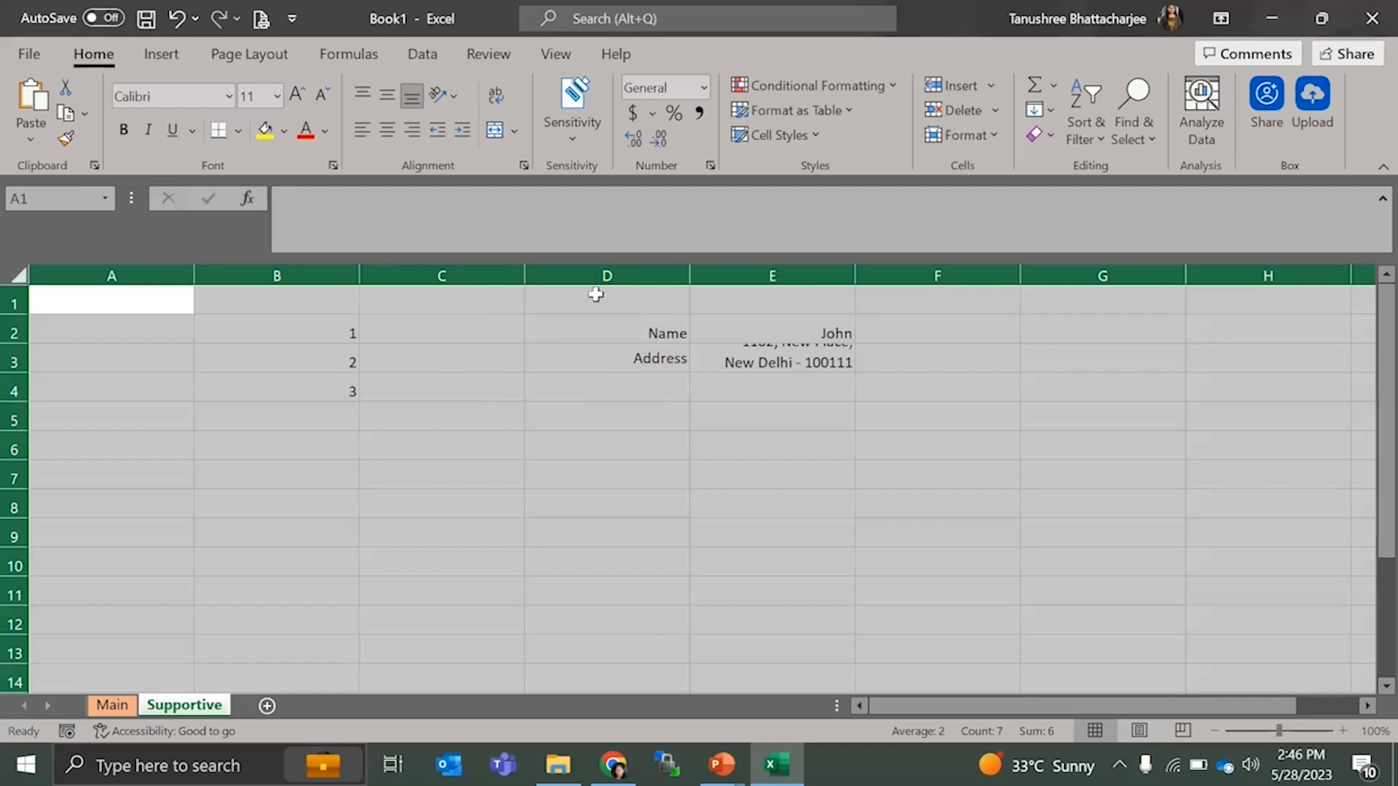
- AutoFit all columns of the sheet to their contents, and try out selecting columns G to I and cell E2
{"action": "double_click", "coordinate": [526, 274]}
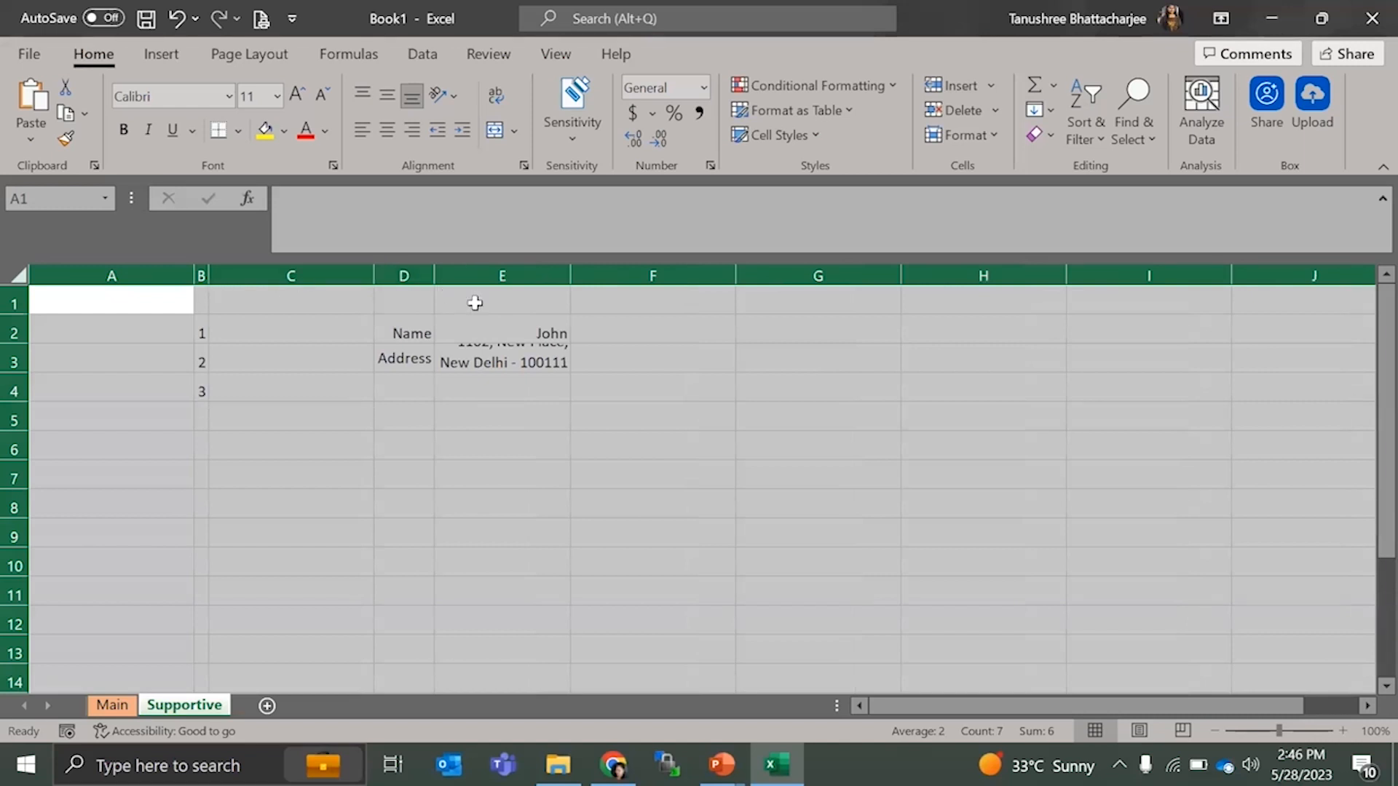
{"action": "left_click_drag", "start_coordinate": [555, 331], "coordinate": [837, 332]}
{"action": "left_click", "coordinate": [819, 275]}
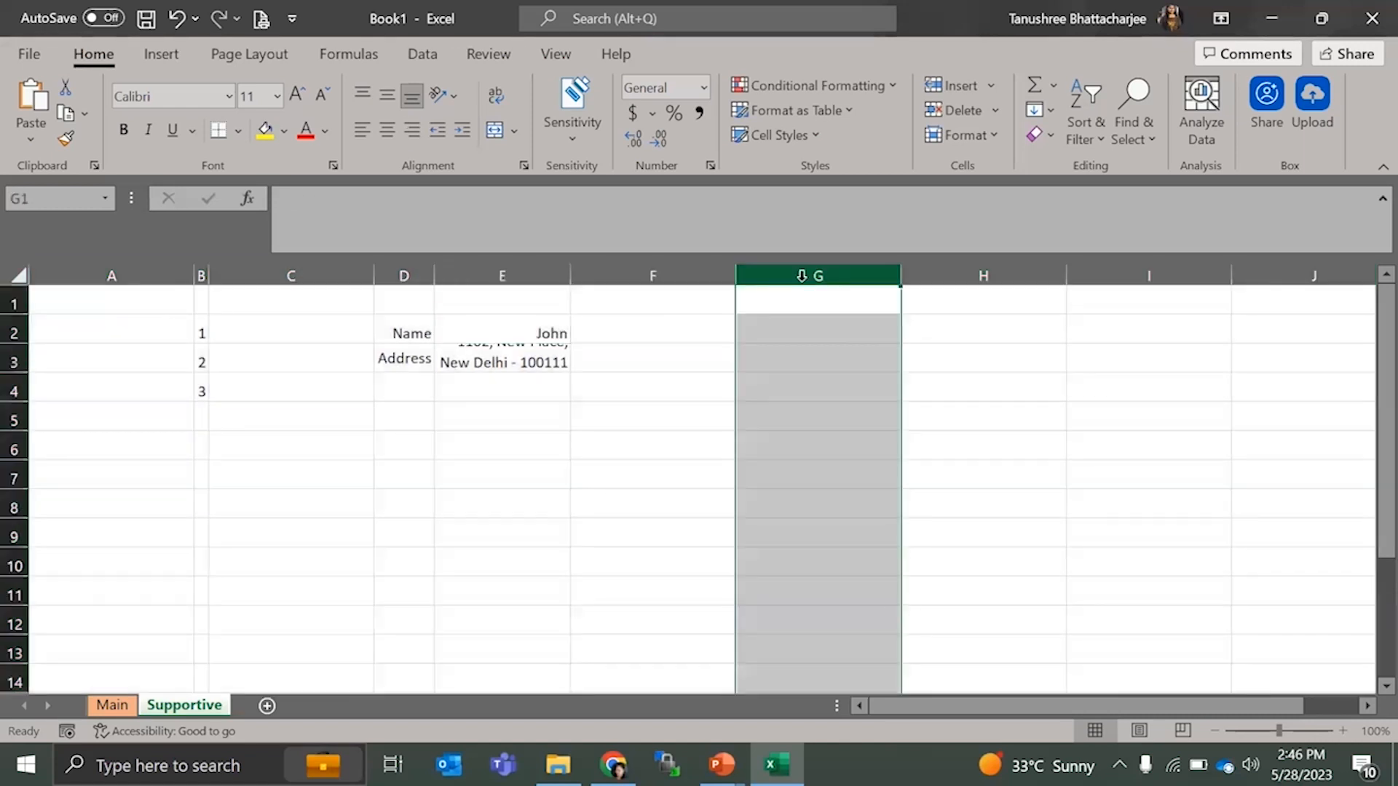
{"action": "key", "text": "shift+Right"}
{"action": "key", "text": "shift+Right"}
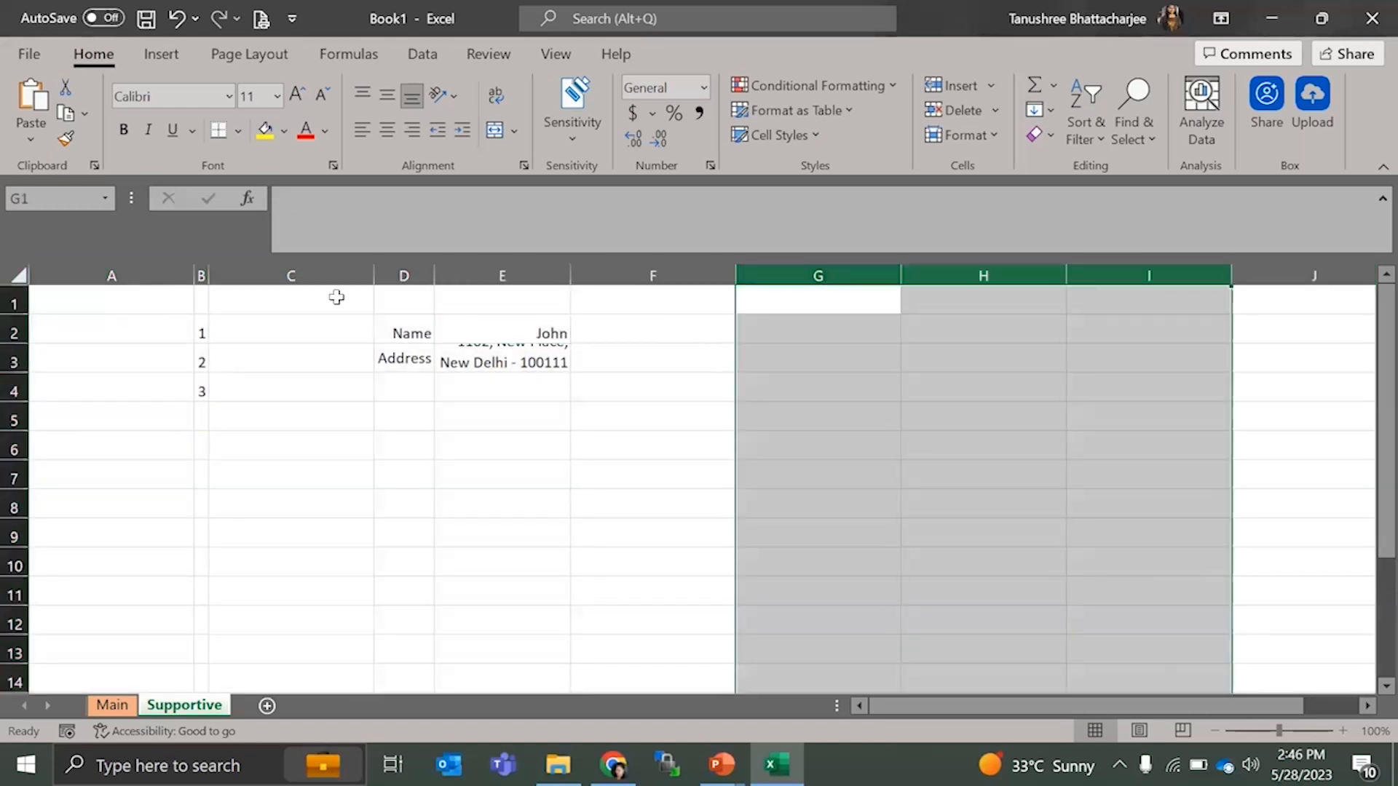
{"action": "left_click", "coordinate": [431, 324]}
{"action": "left_click", "coordinate": [460, 332]}
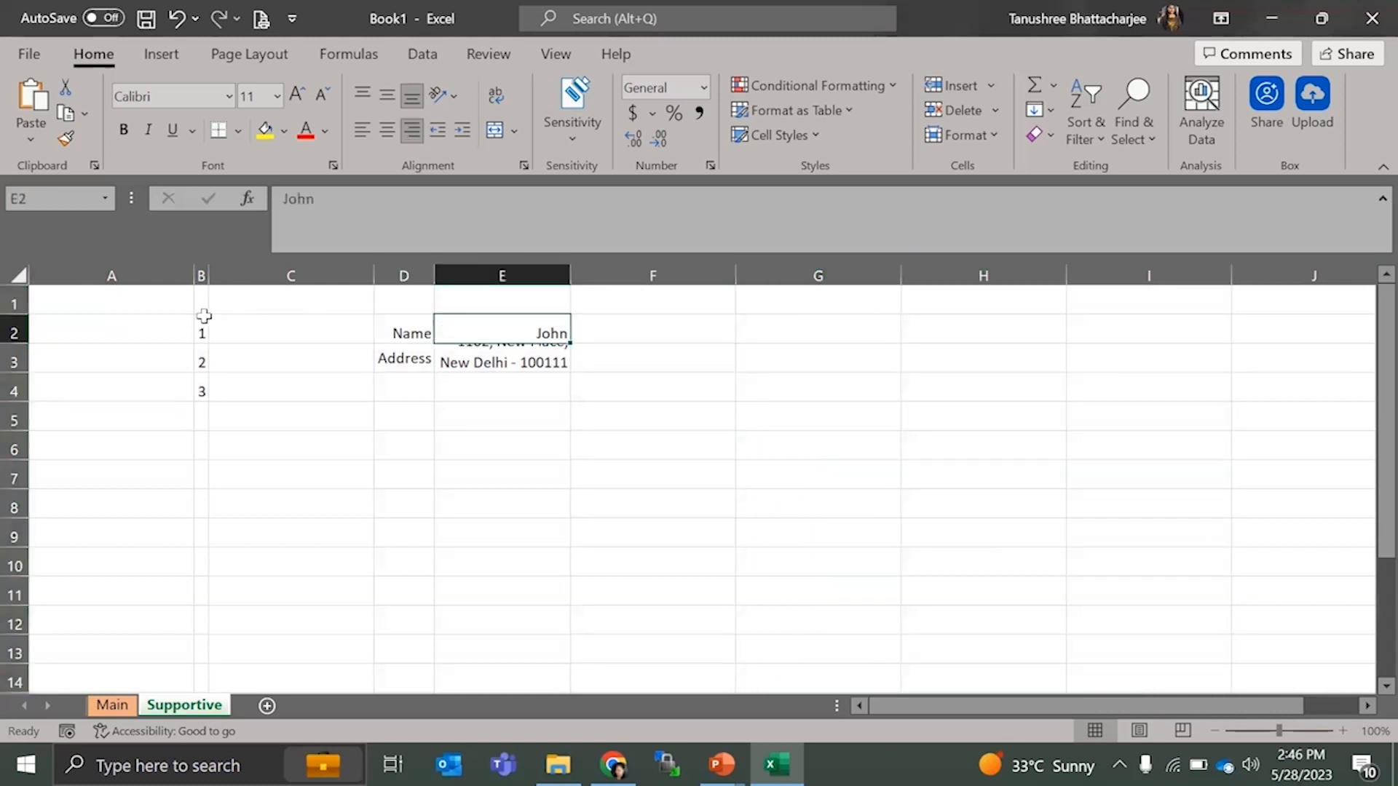
- AutoFit the row heights of the entire sheet to their contents, and deselect the sheet
{"action": "left_click", "coordinate": [201, 274]}
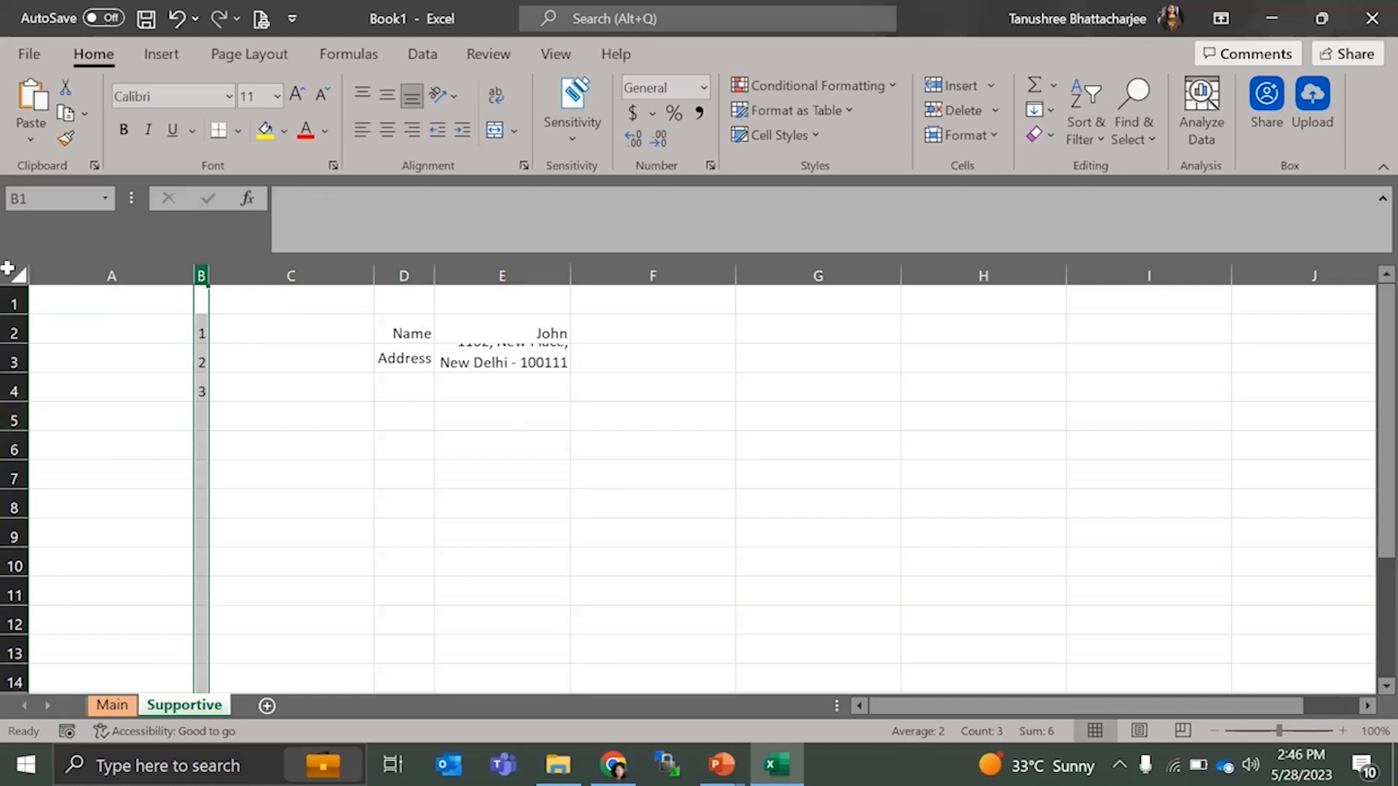
{"action": "left_click", "coordinate": [17, 275]}
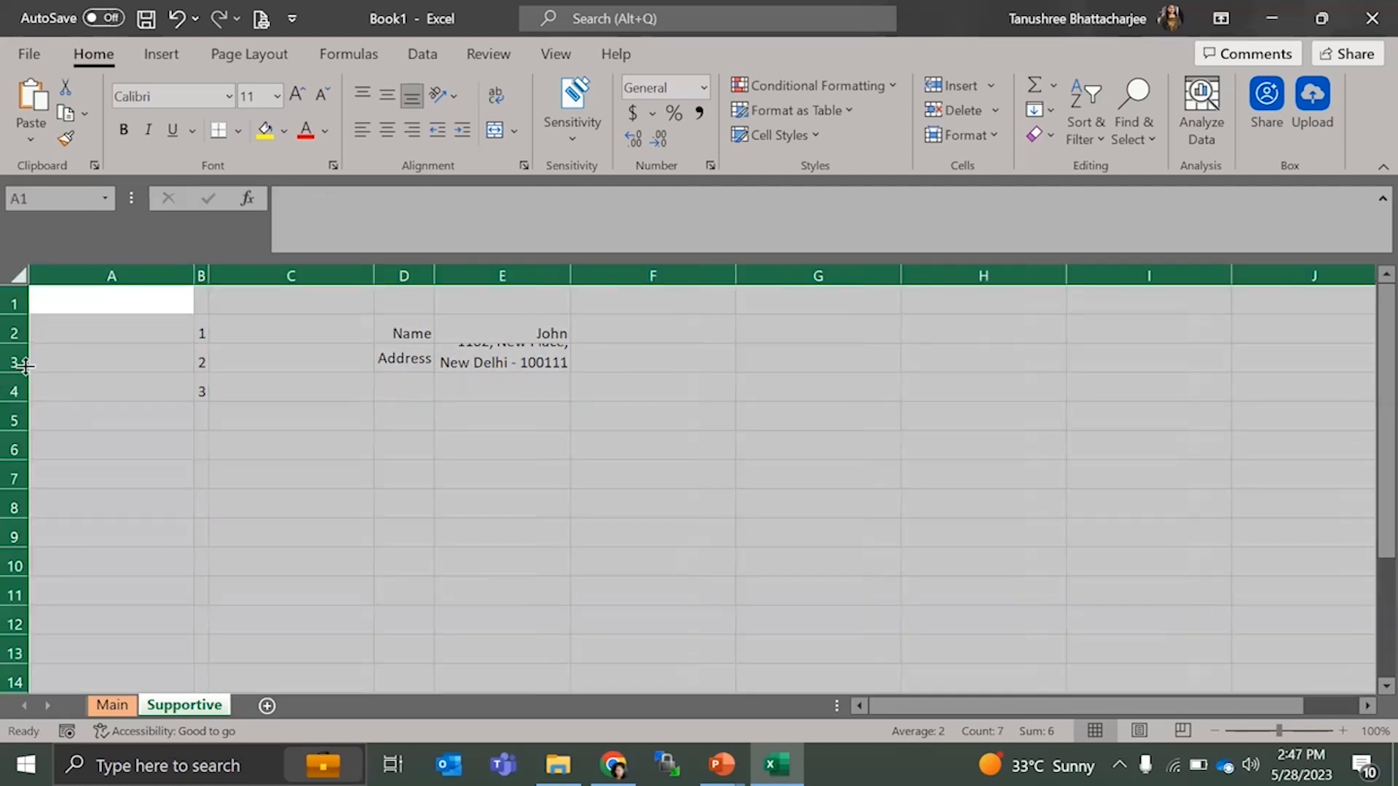
{"action": "double_click", "coordinate": [26, 366]}
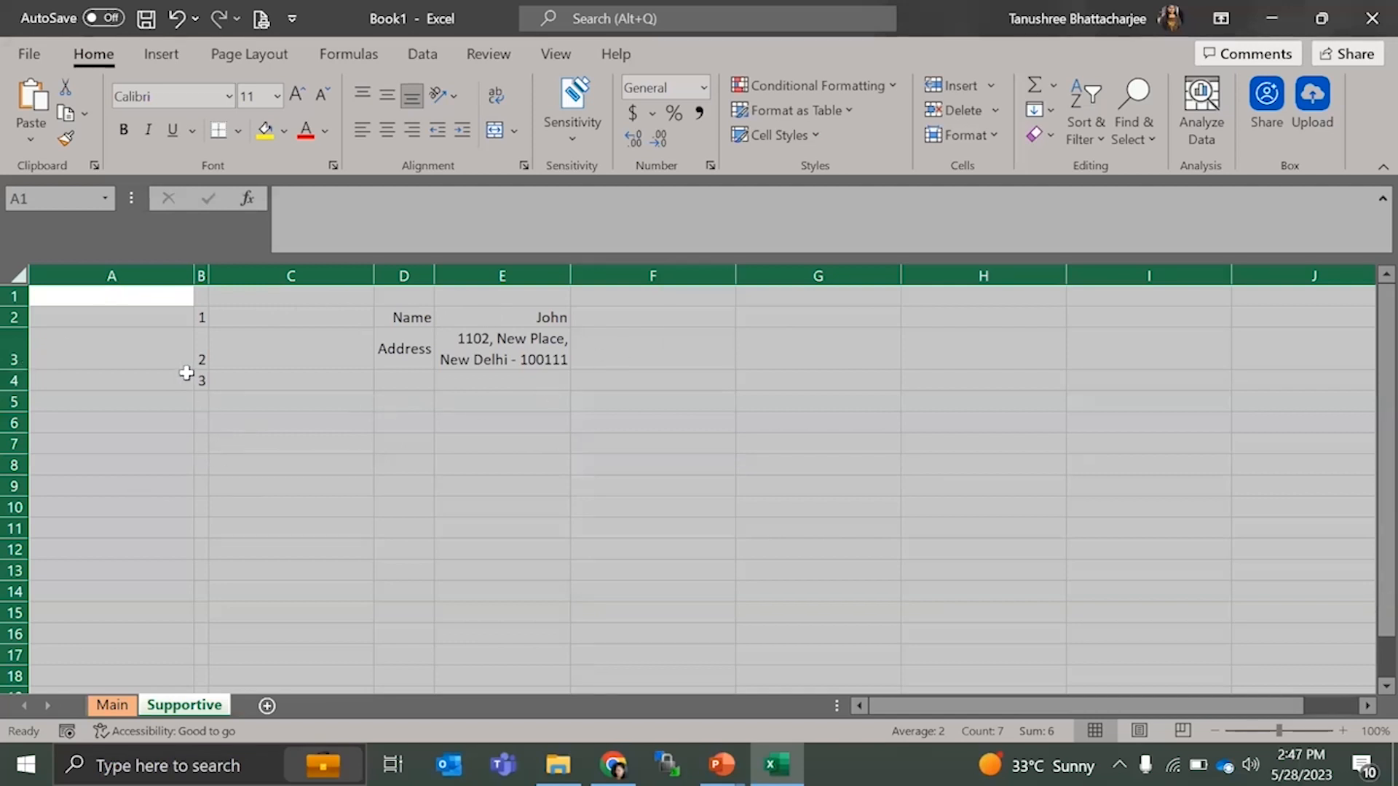
{"action": "left_click", "coordinate": [514, 526]}
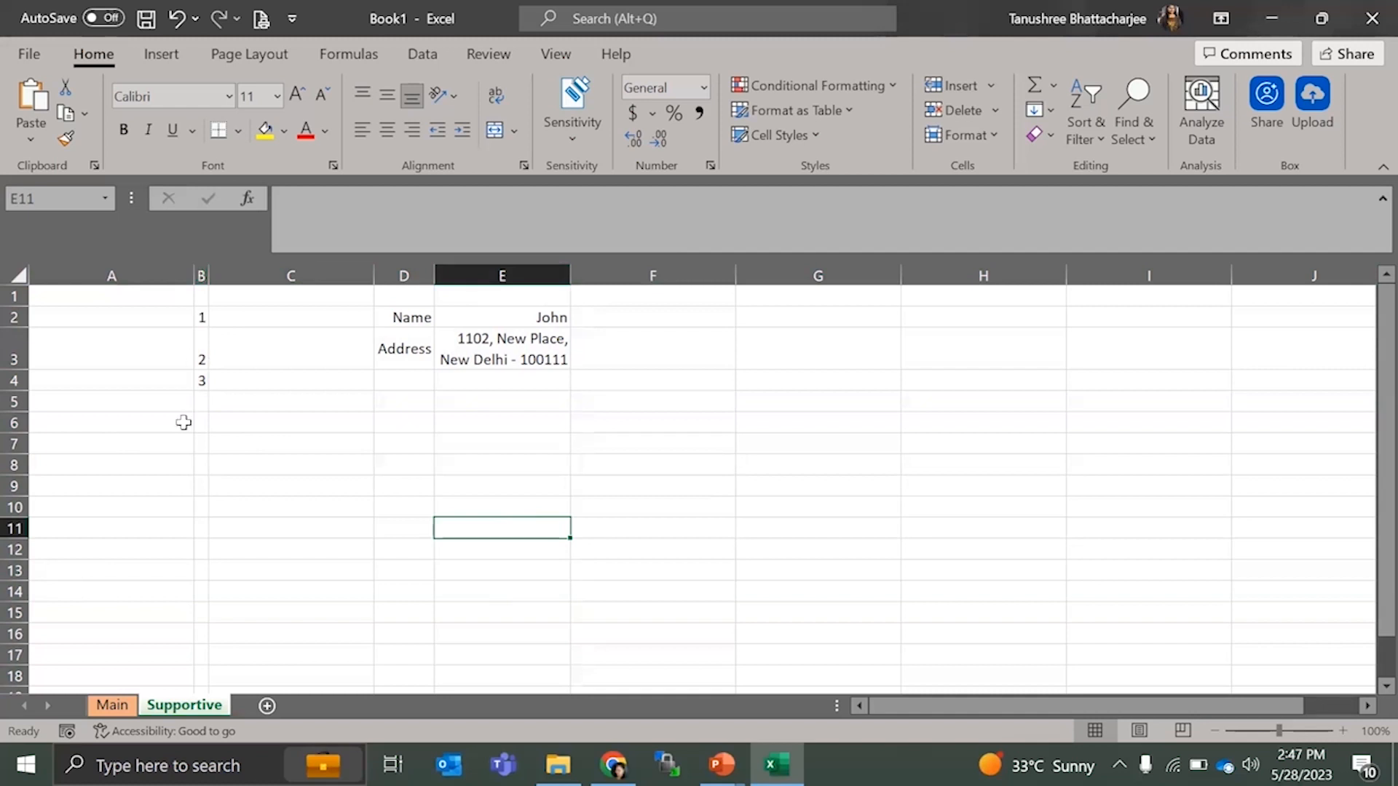
- Hide column B, which holds the numbers 1 to 3
{"action": "left_click", "coordinate": [200, 275]}
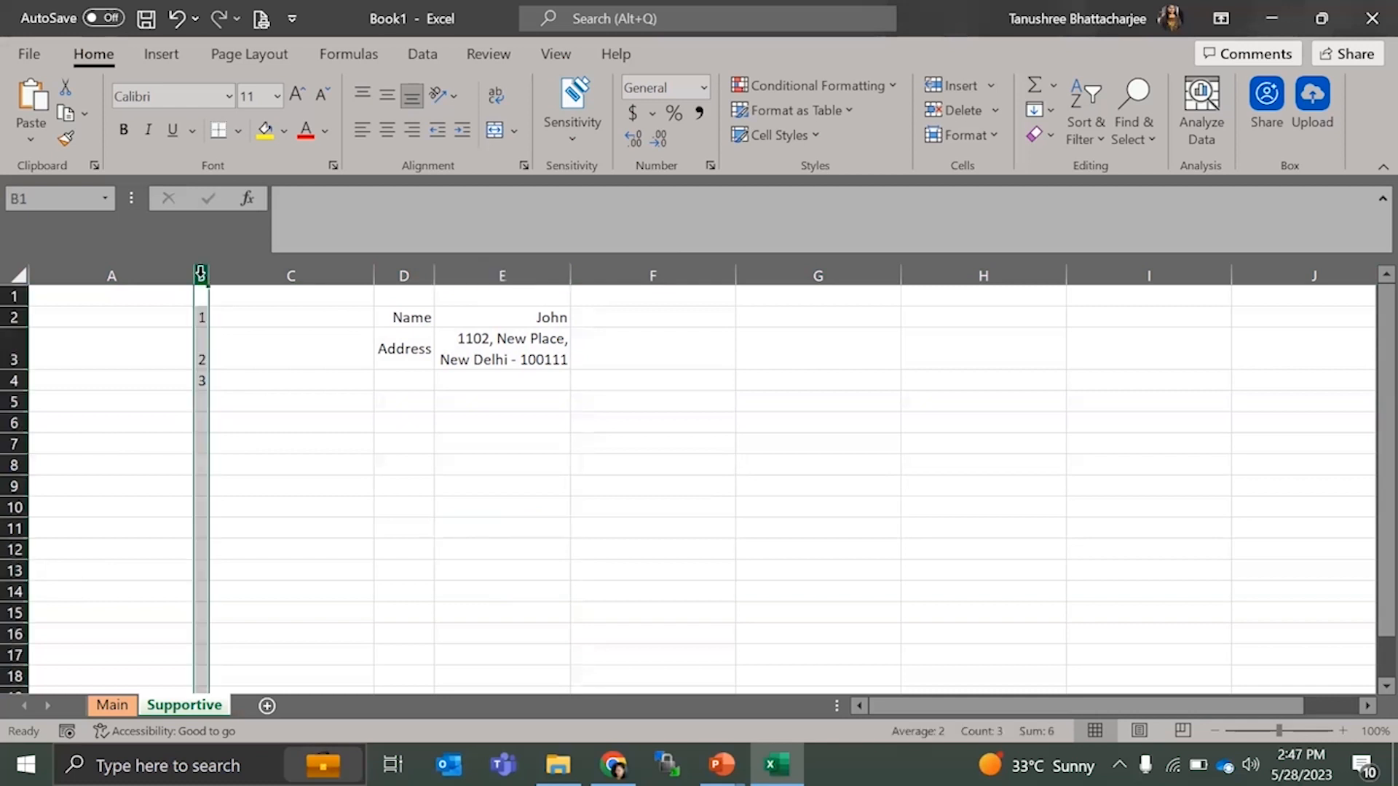
{"action": "right_click", "coordinate": [201, 276]}
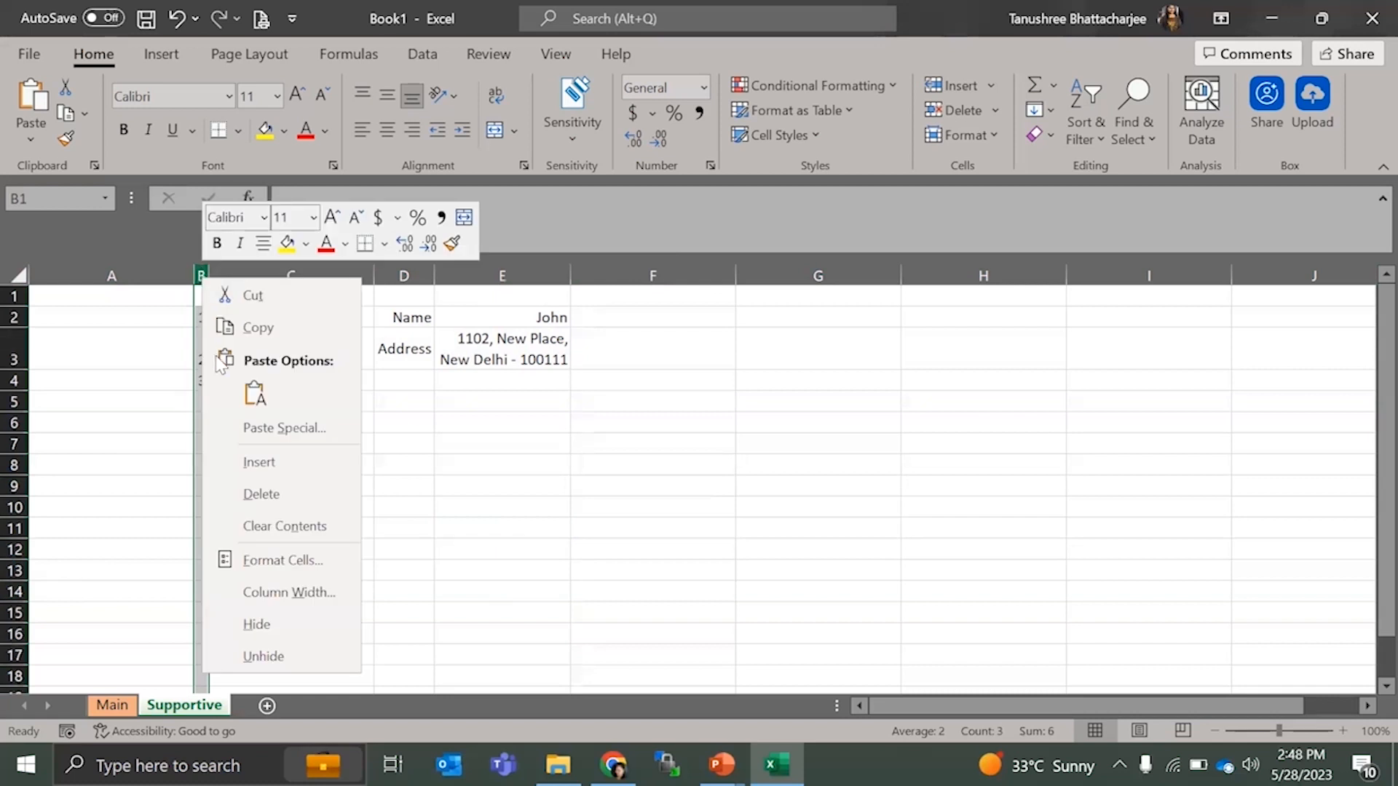
{"action": "left_click", "coordinate": [202, 263]}
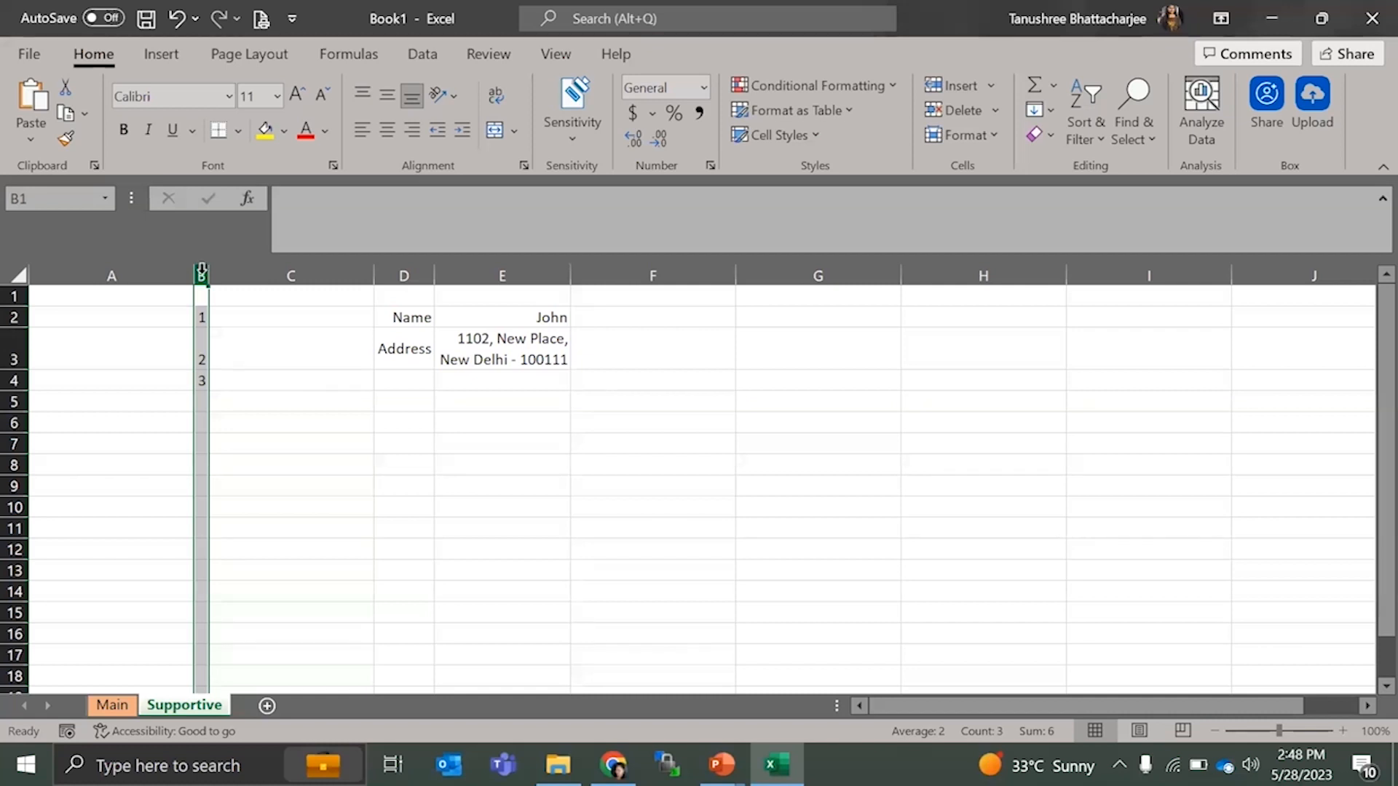
{"action": "right_click", "coordinate": [202, 278]}
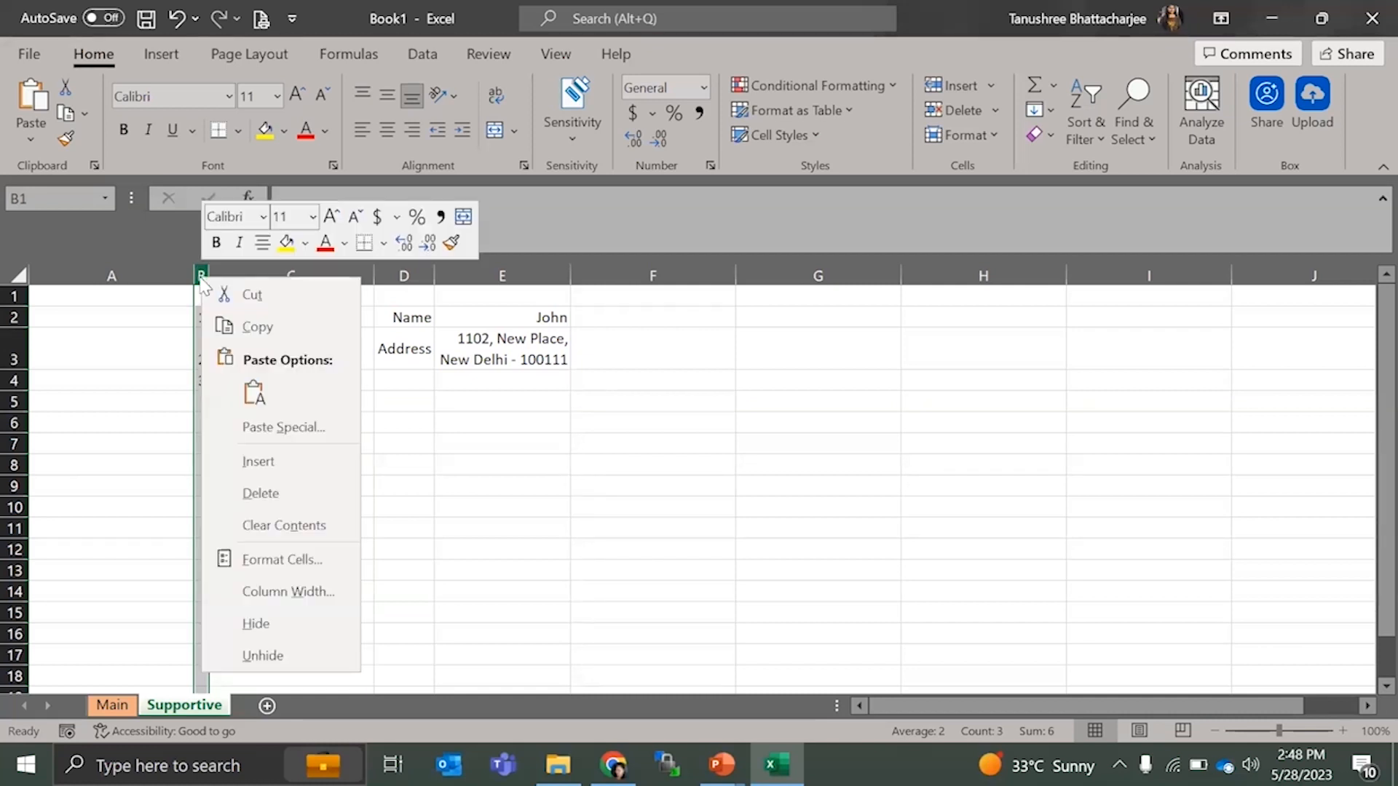
{"action": "left_click", "coordinate": [261, 623]}
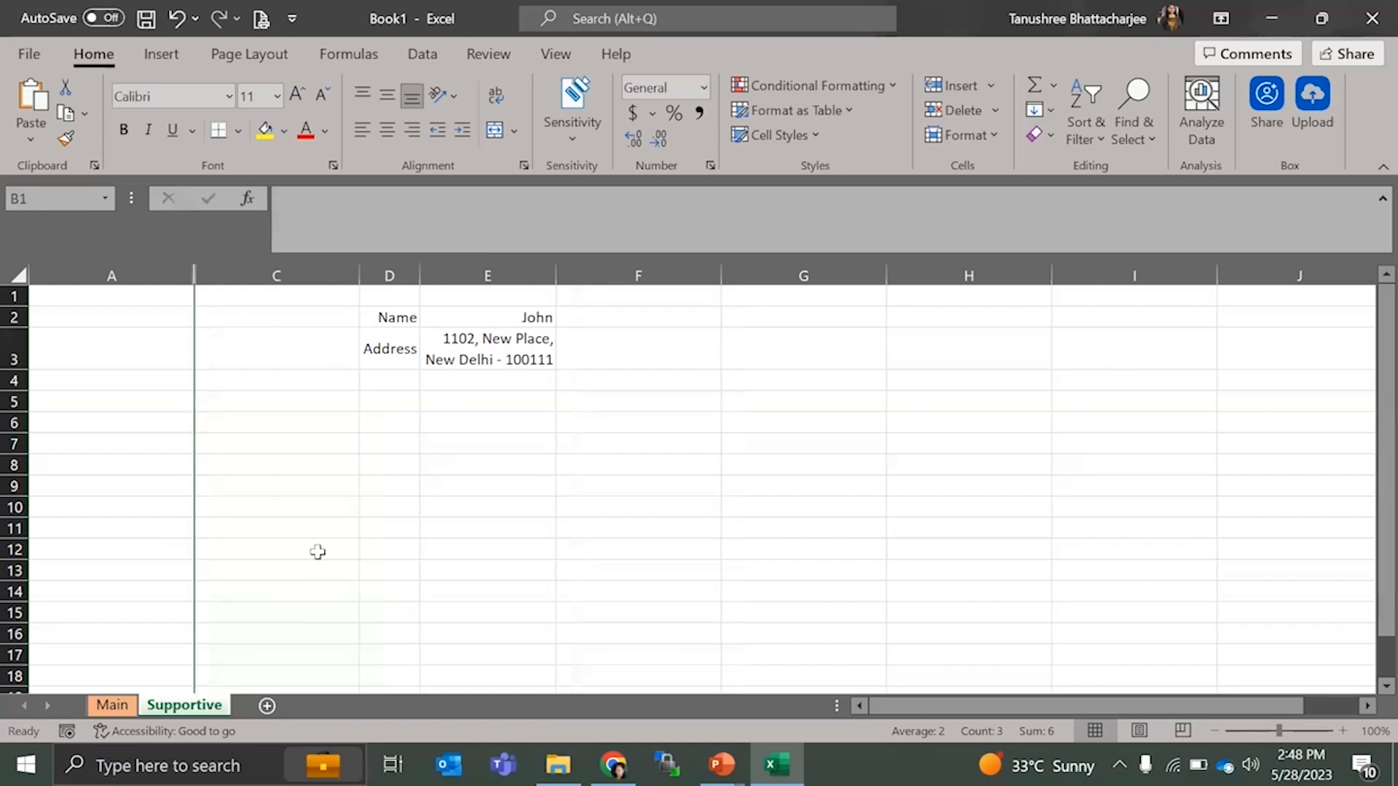
{"action": "left_click", "coordinate": [412, 508]}
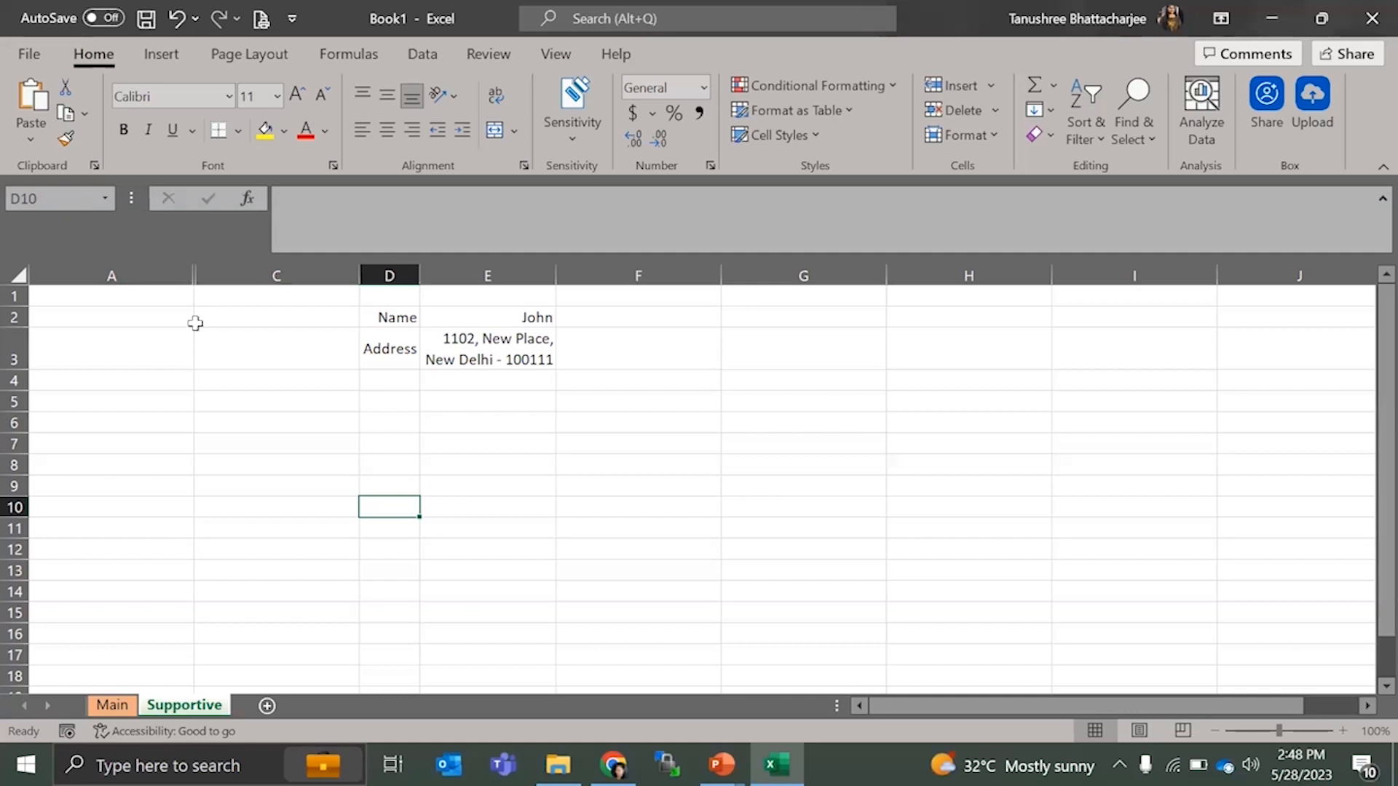
- Unhide column B between columns A and C
{"action": "double_click", "coordinate": [195, 275]}
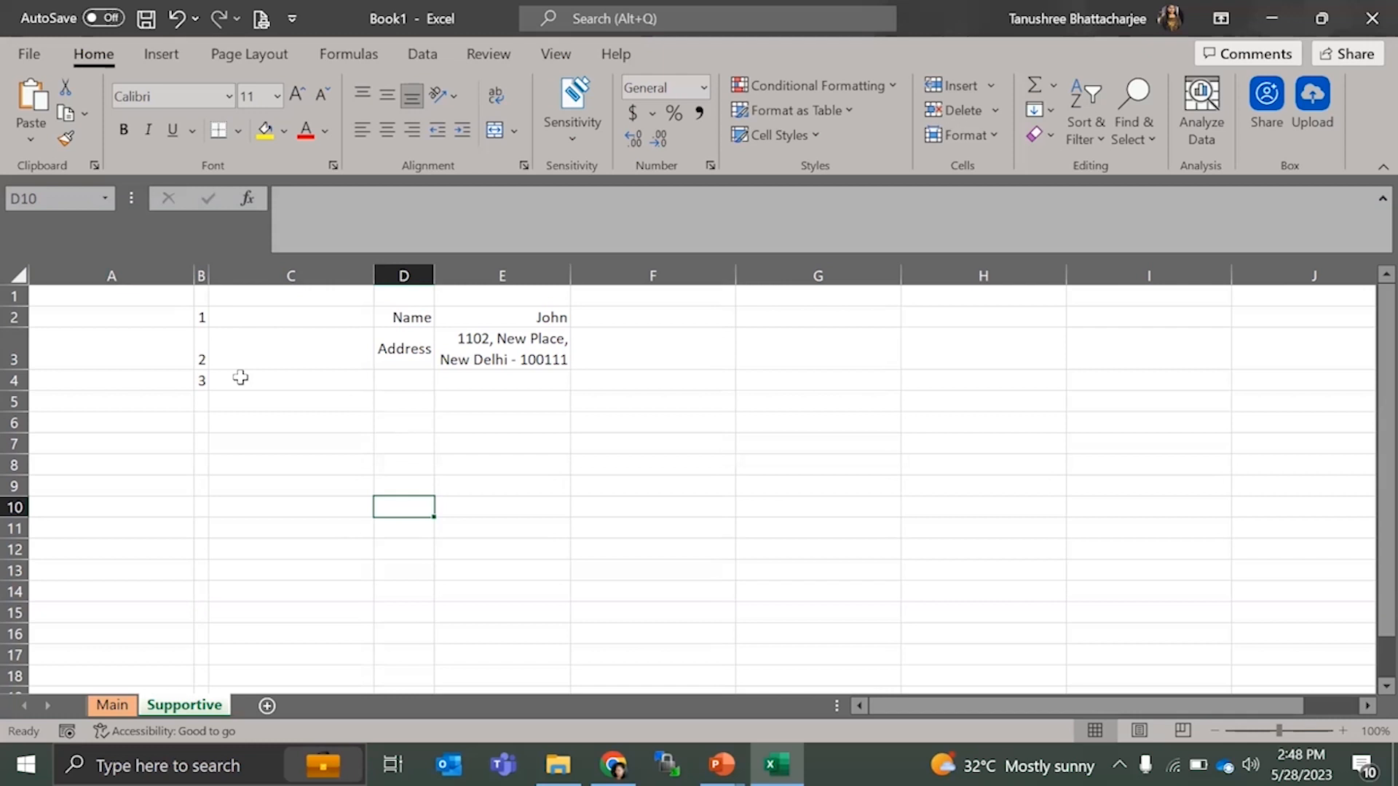
{"action": "left_click", "coordinate": [244, 270]}
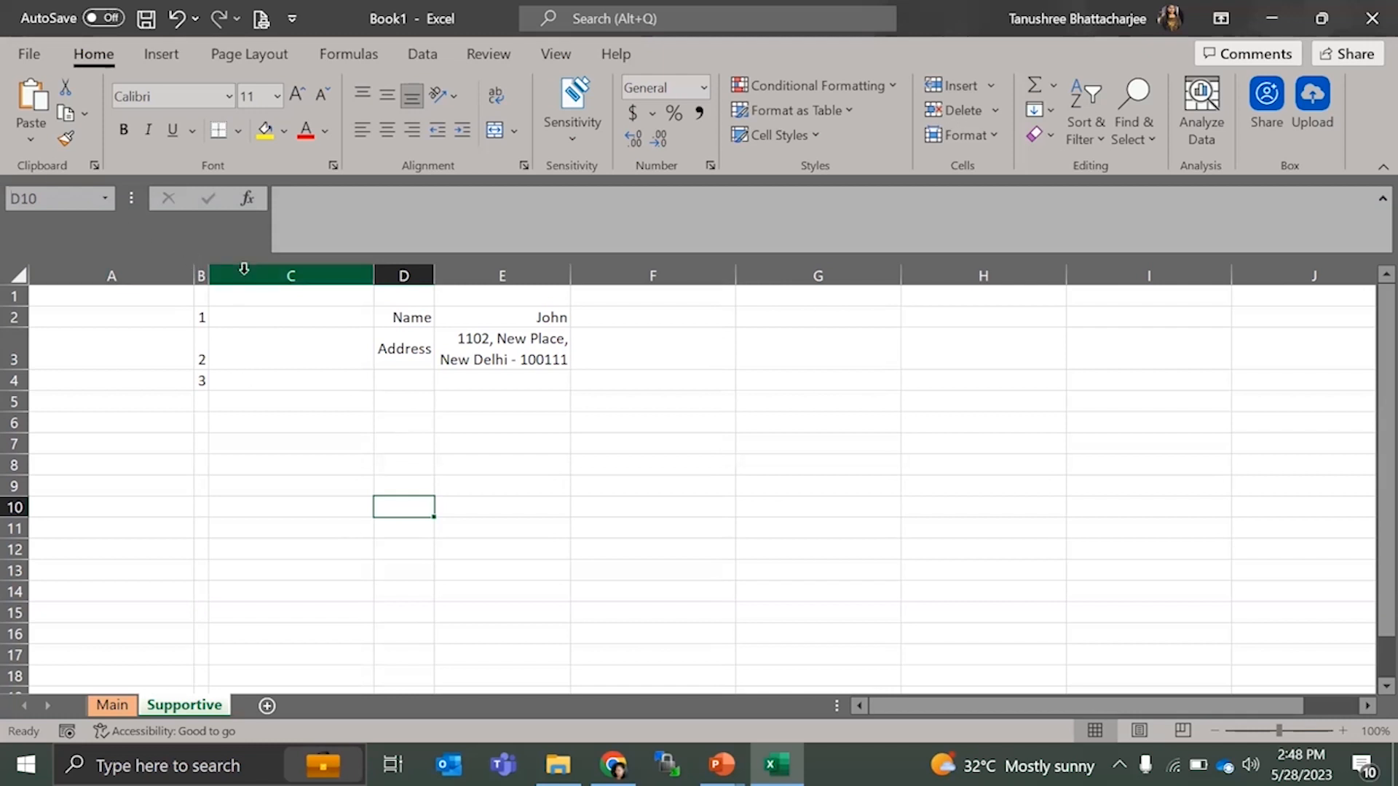
{"action": "left_click", "coordinate": [200, 274]}
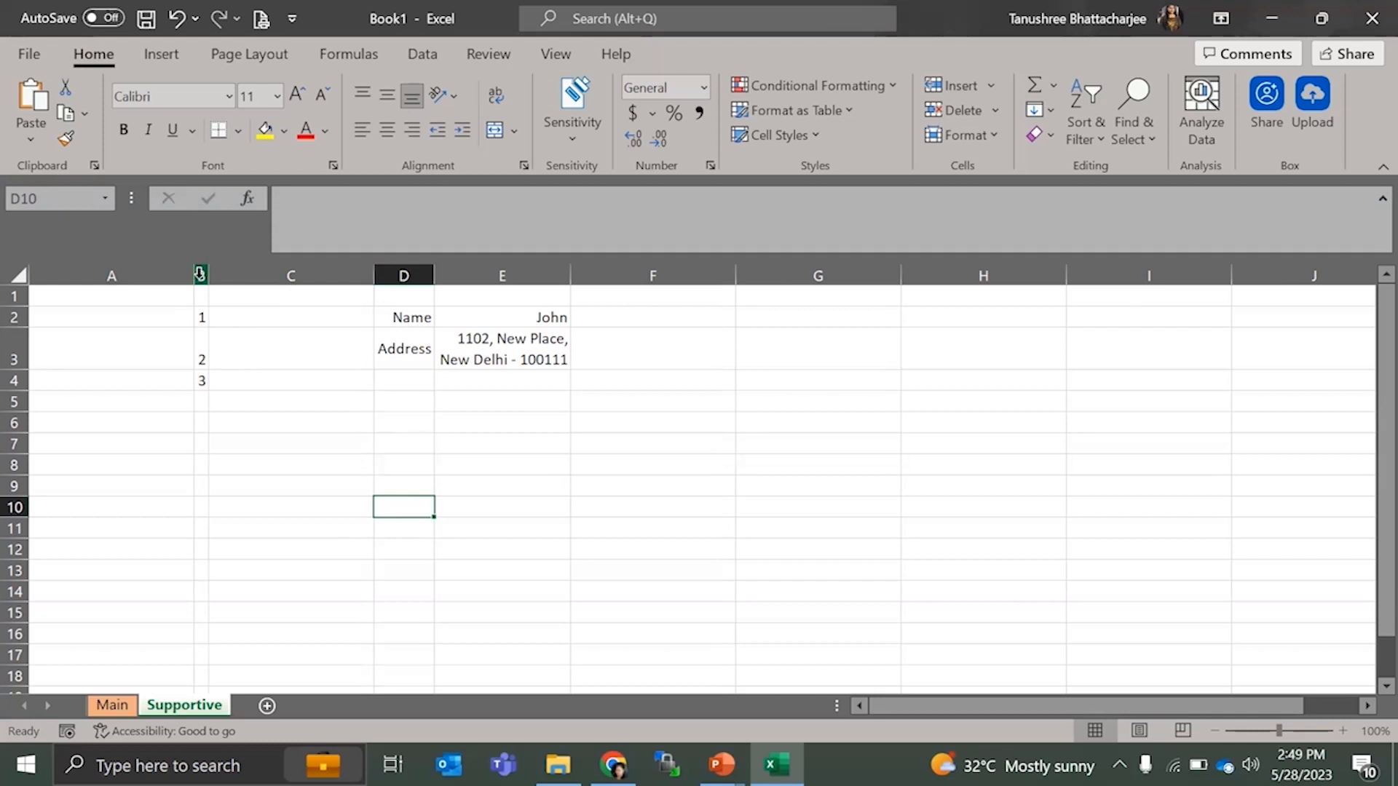
- Hide columns D and E together, and unhide them again from the boundary after column C
{"action": "left_click_drag", "start_coordinate": [404, 275], "coordinate": [483, 275]}
{"action": "right_click", "coordinate": [484, 276]}
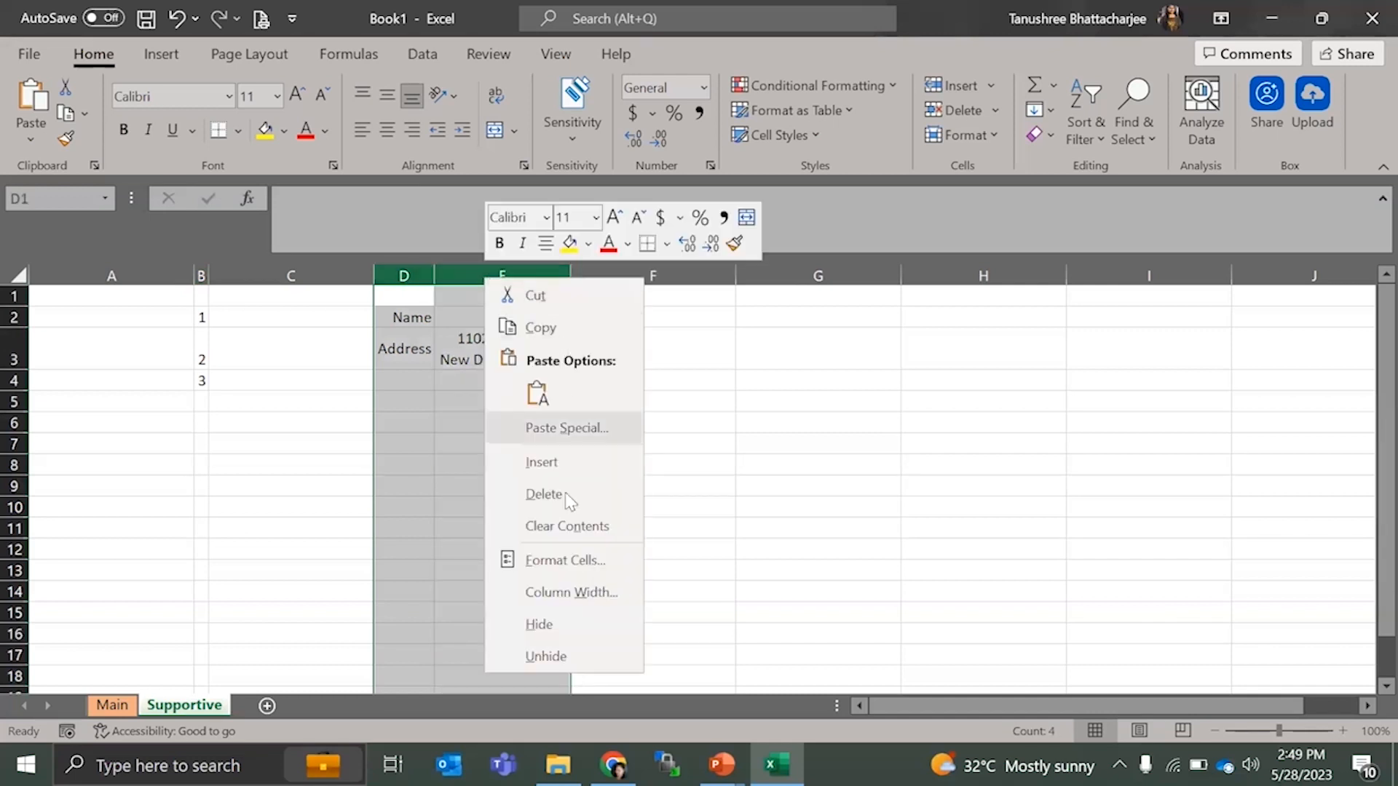
{"action": "left_click", "coordinate": [559, 624]}
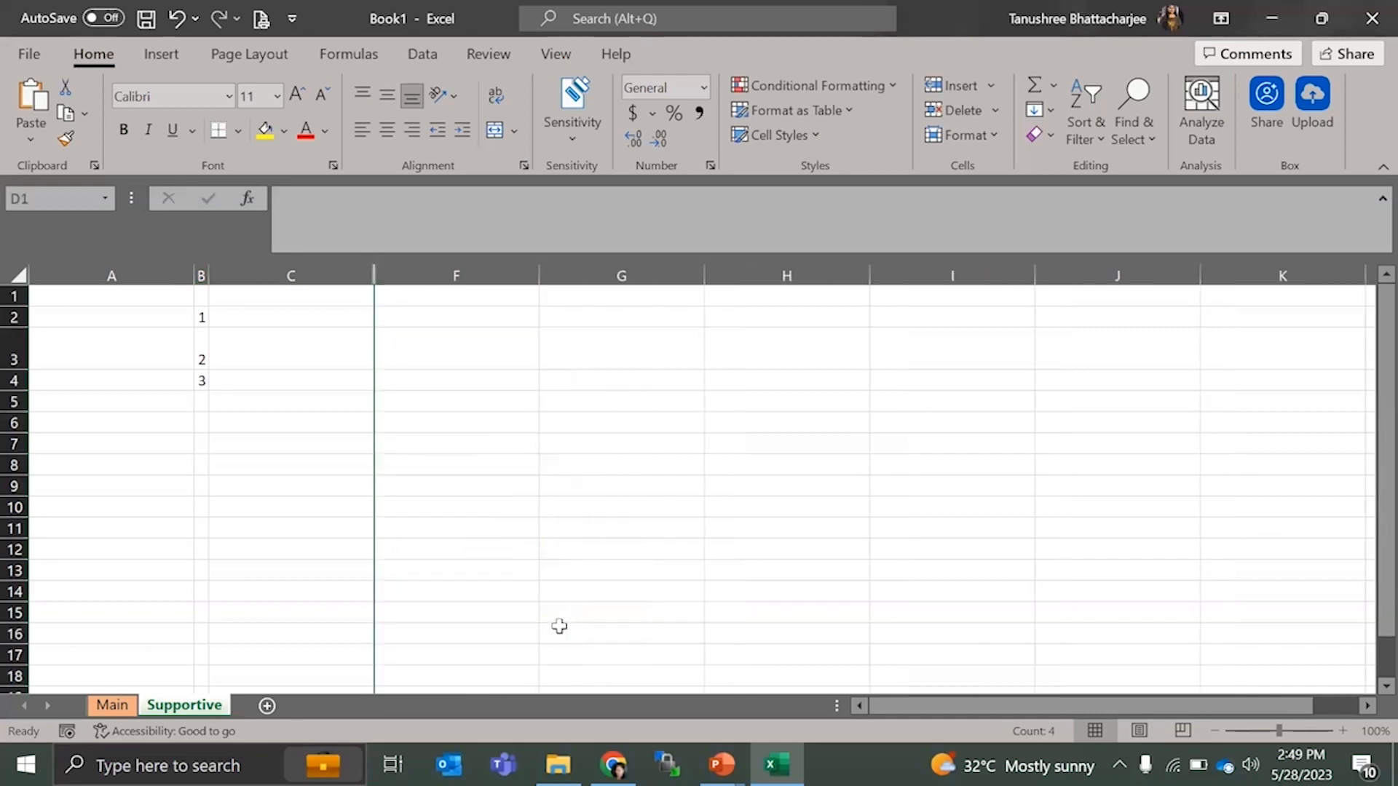
{"action": "double_click", "coordinate": [373, 275]}
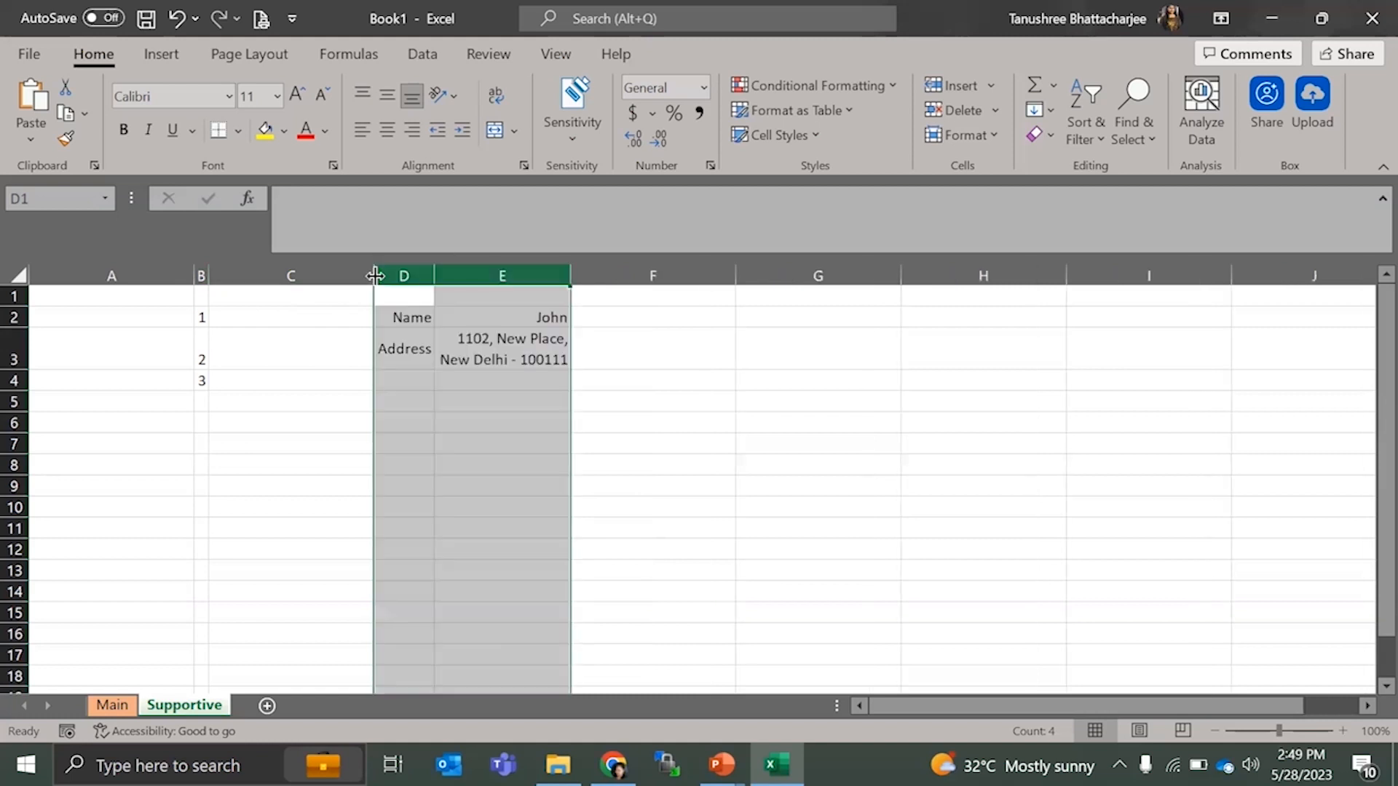
{"action": "left_click", "coordinate": [463, 276]}
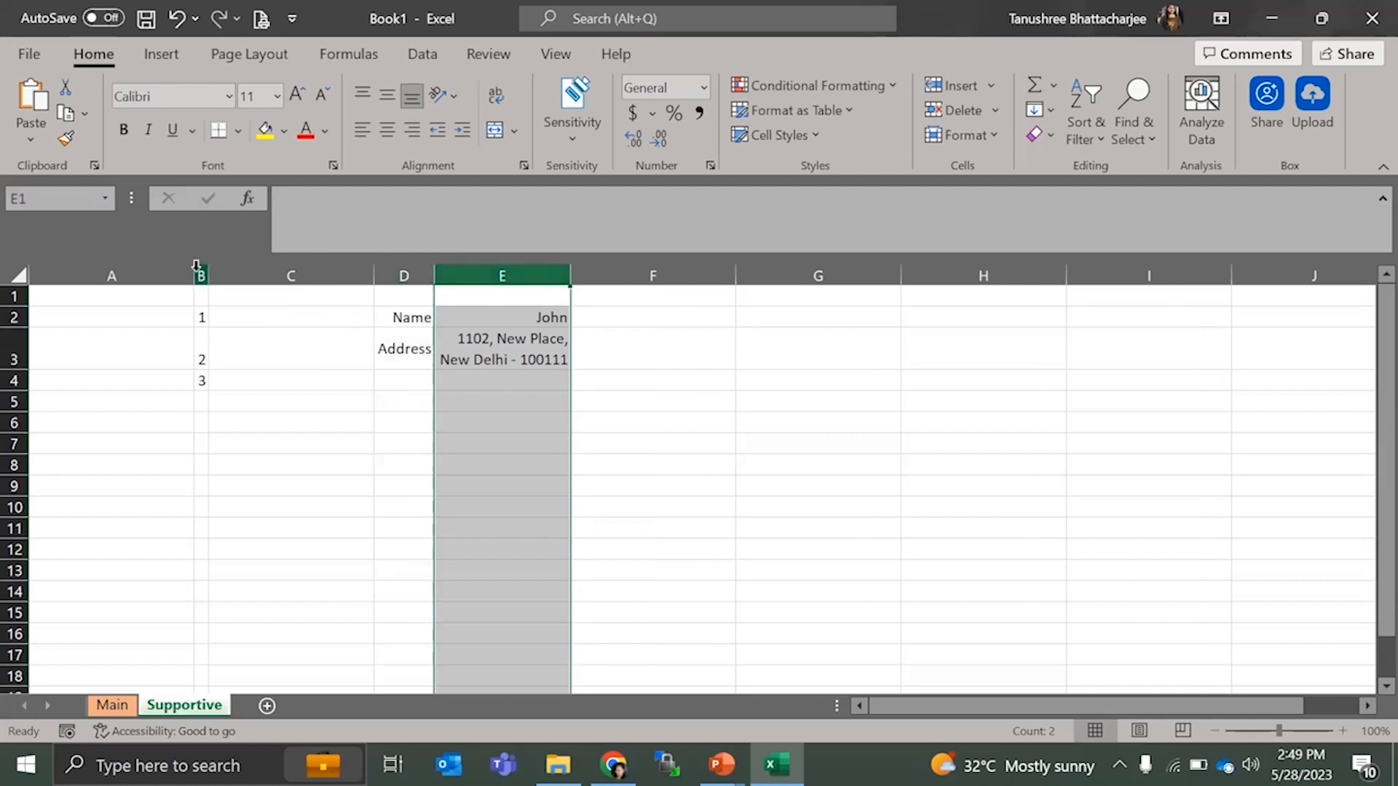
- Hide columns B to E together
{"action": "left_click_drag", "start_coordinate": [188, 275], "coordinate": [495, 286]}
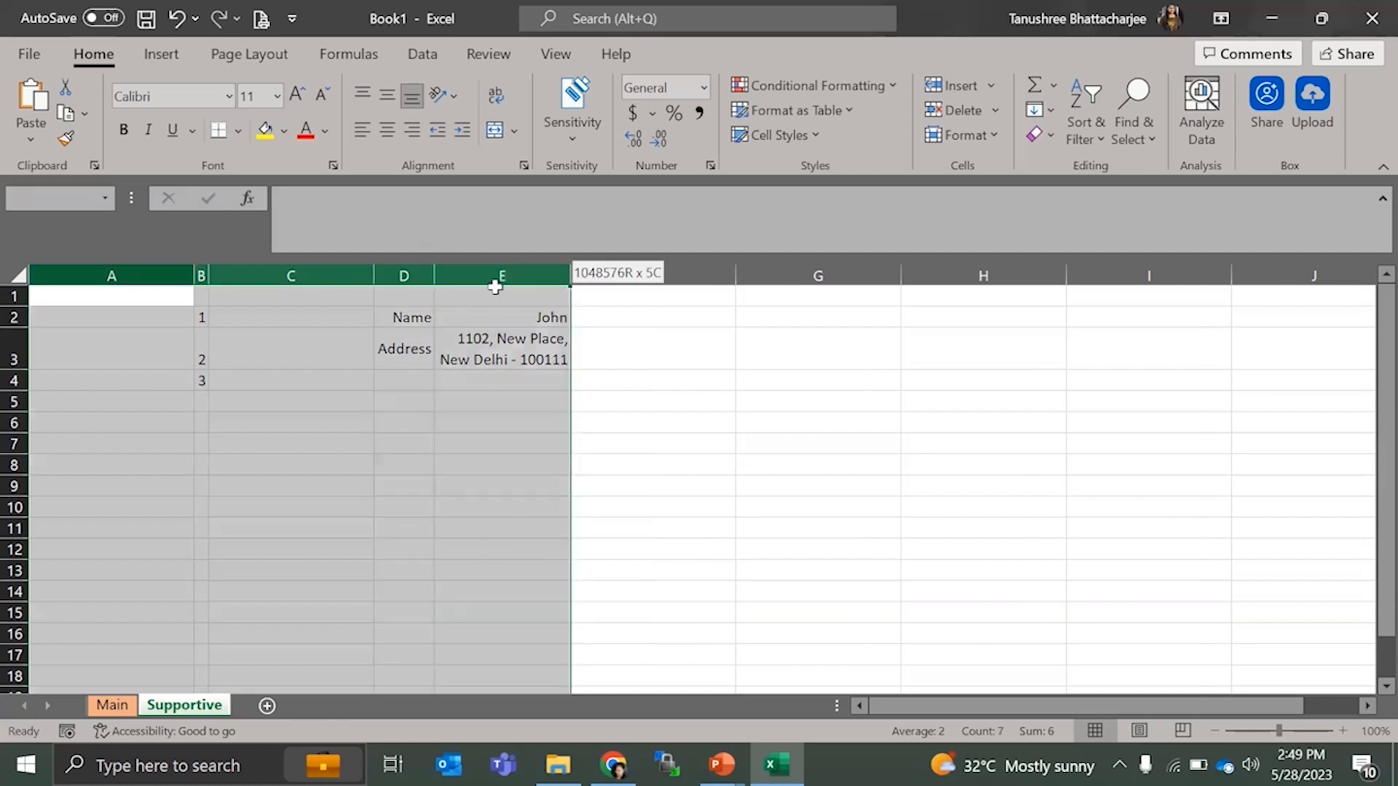
{"action": "left_click", "coordinate": [495, 282]}
{"action": "left_click_drag", "start_coordinate": [201, 273], "coordinate": [497, 273]}
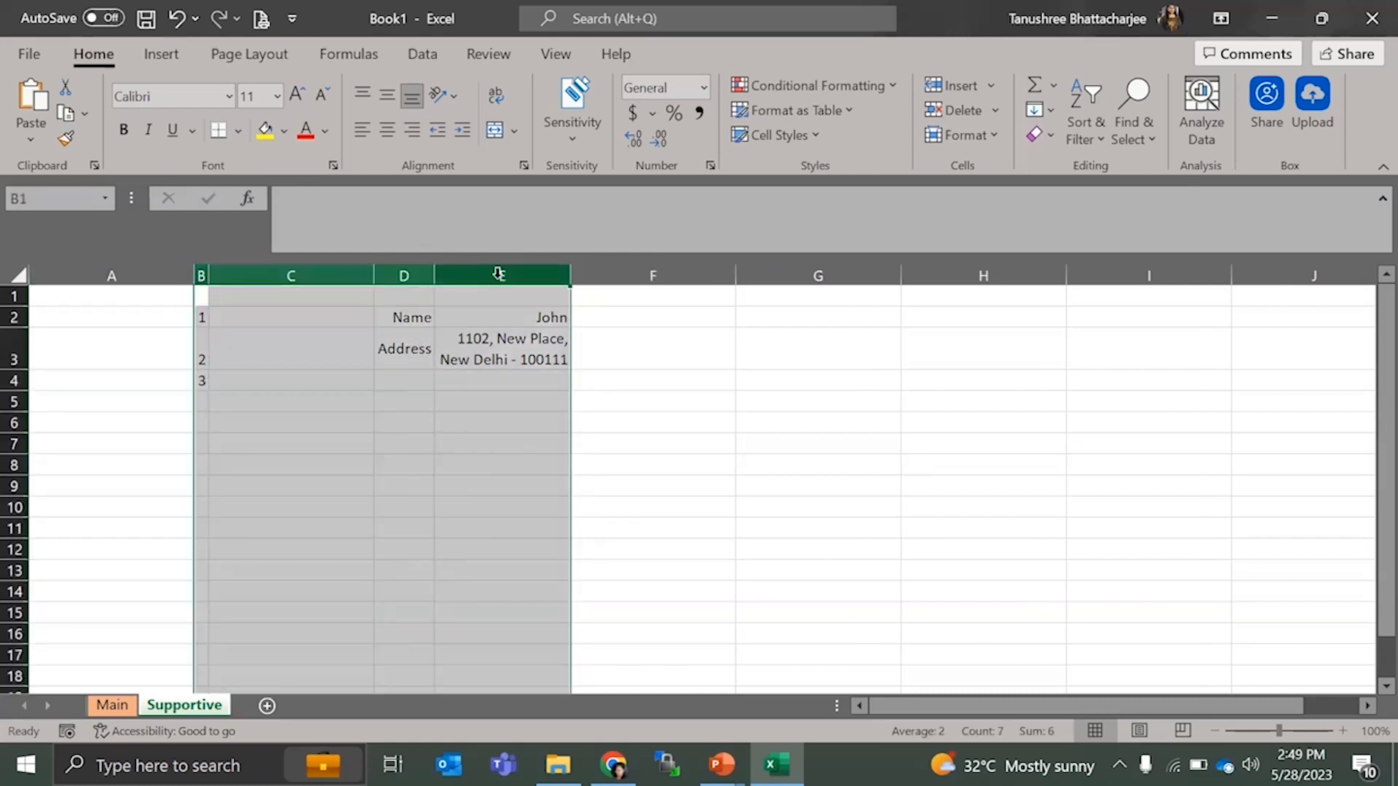
{"action": "right_click", "coordinate": [500, 277]}
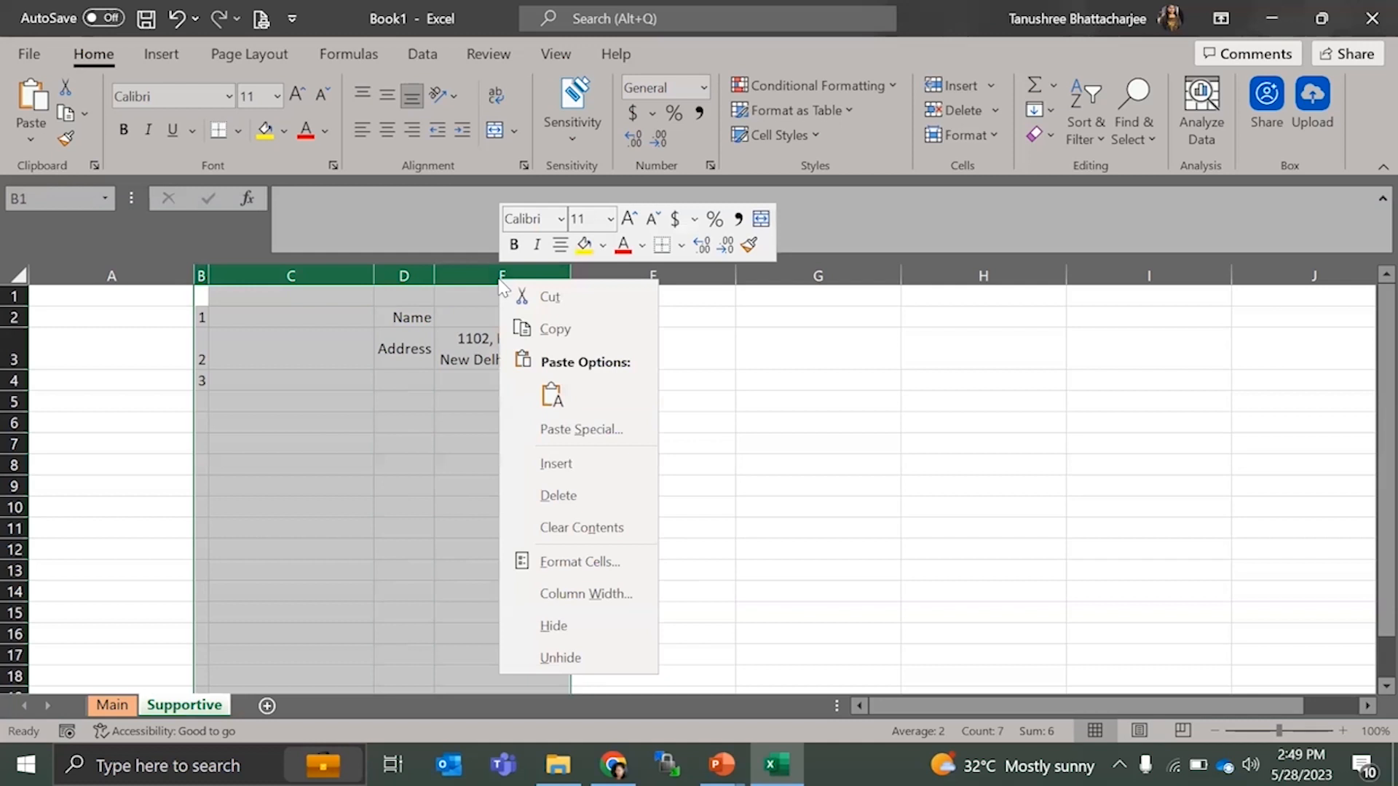
{"action": "left_click", "coordinate": [557, 627]}
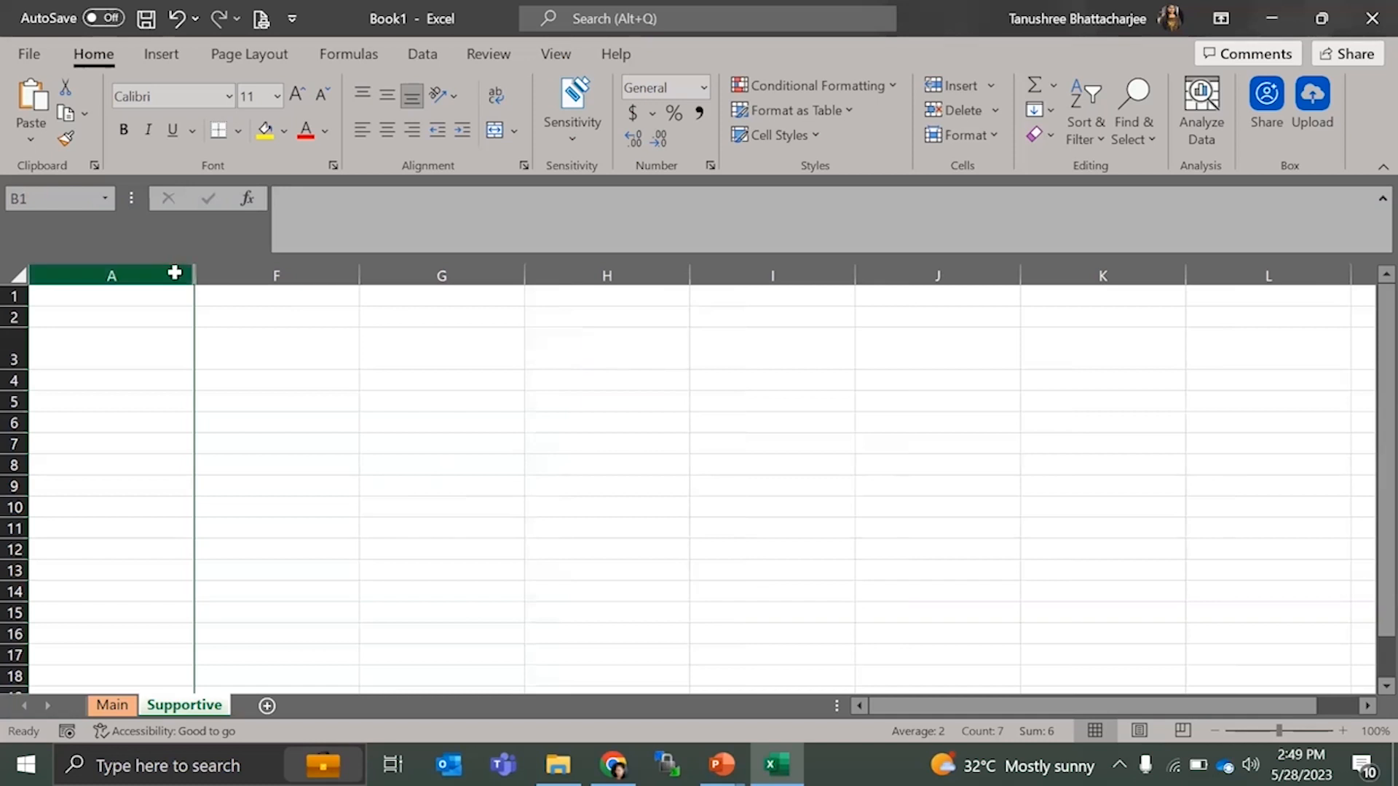
- Unhide columns B to E between columns A and F
{"action": "left_click_drag", "start_coordinate": [175, 273], "coordinate": [212, 274]}
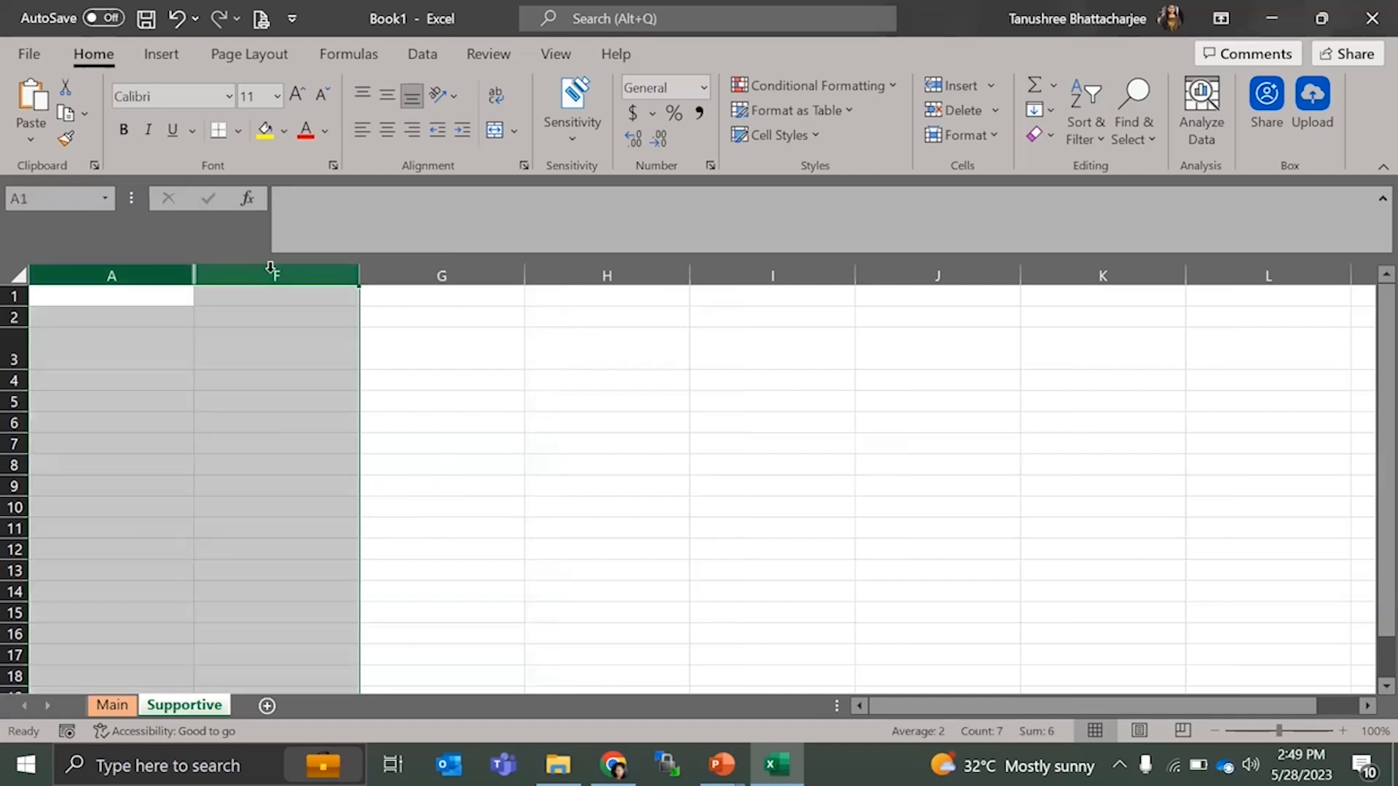
{"action": "right_click", "coordinate": [181, 275]}
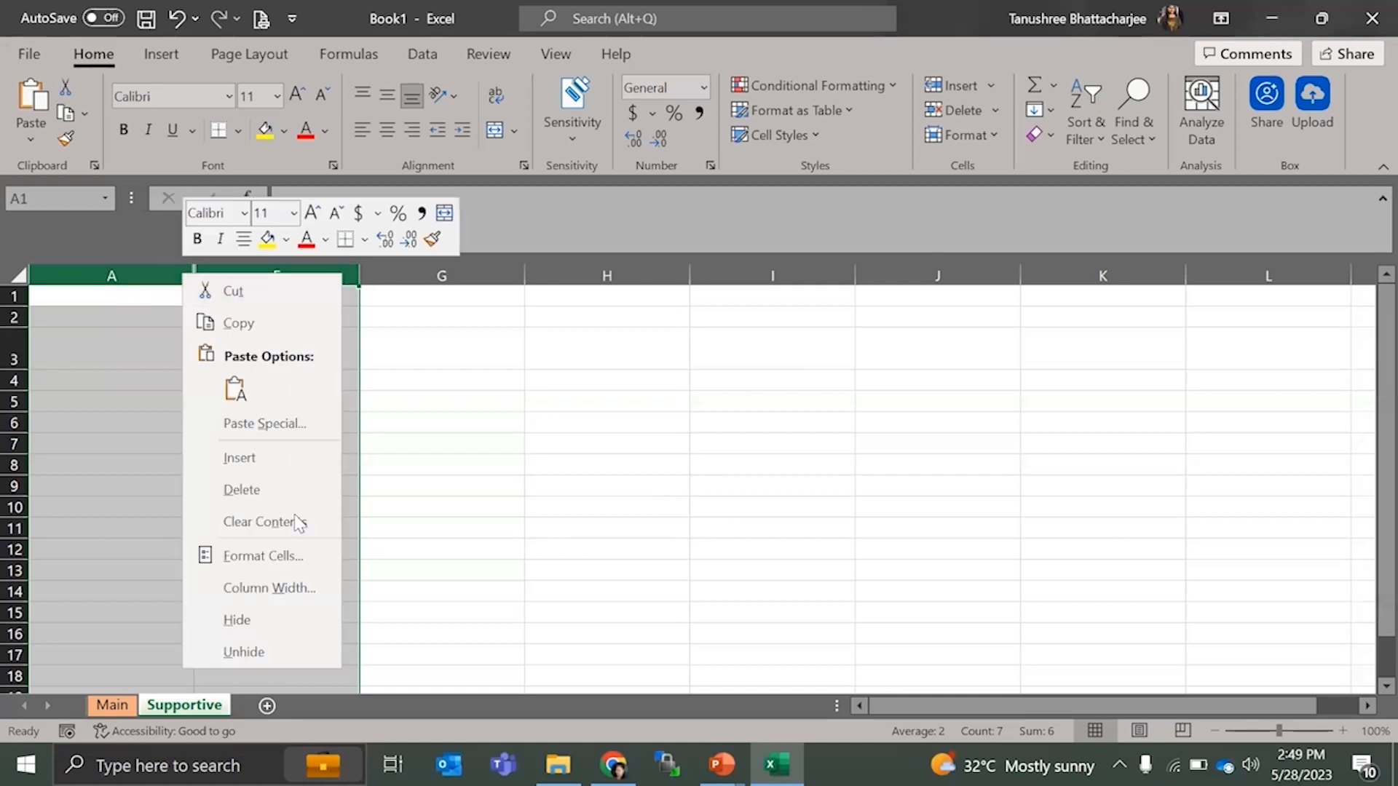
{"action": "left_click", "coordinate": [266, 654]}
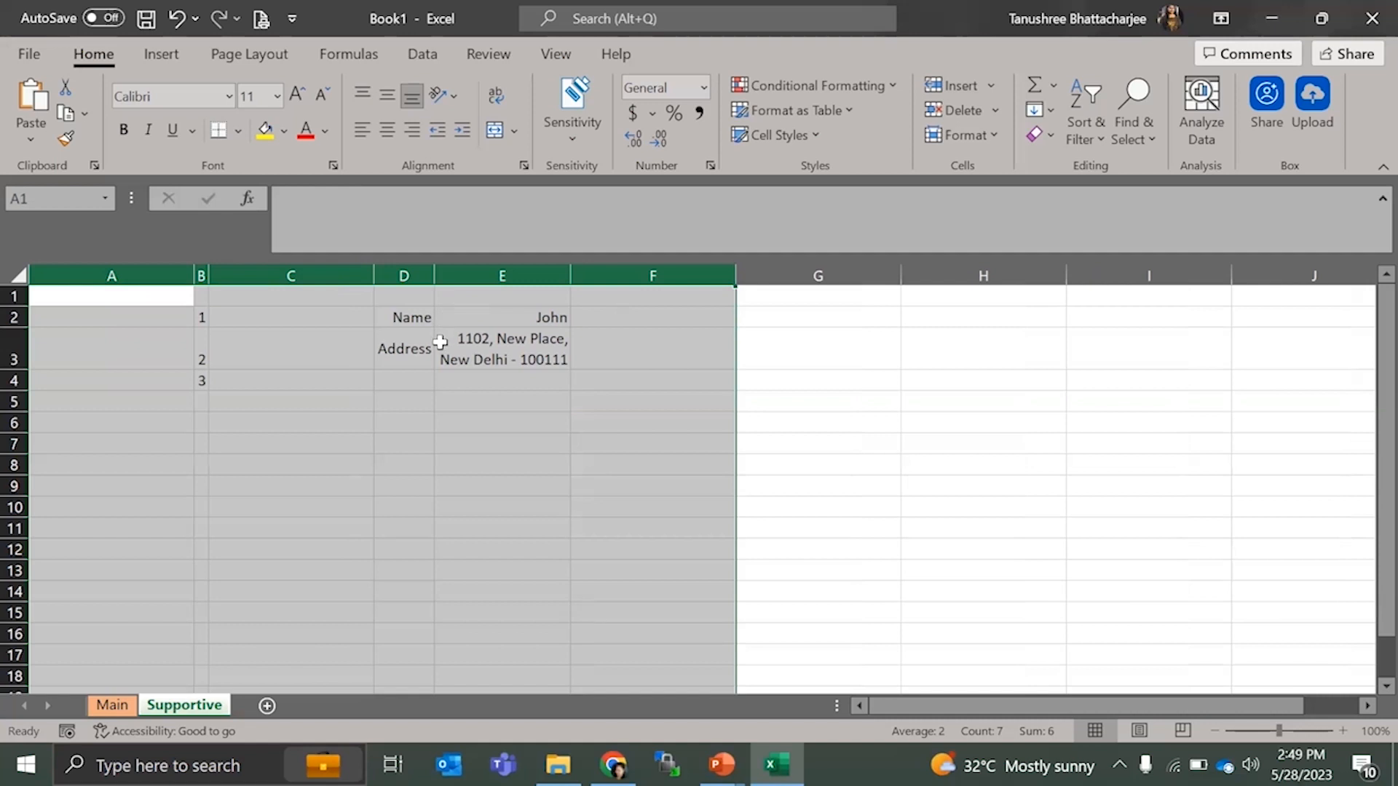
{"action": "left_click", "coordinate": [501, 274]}
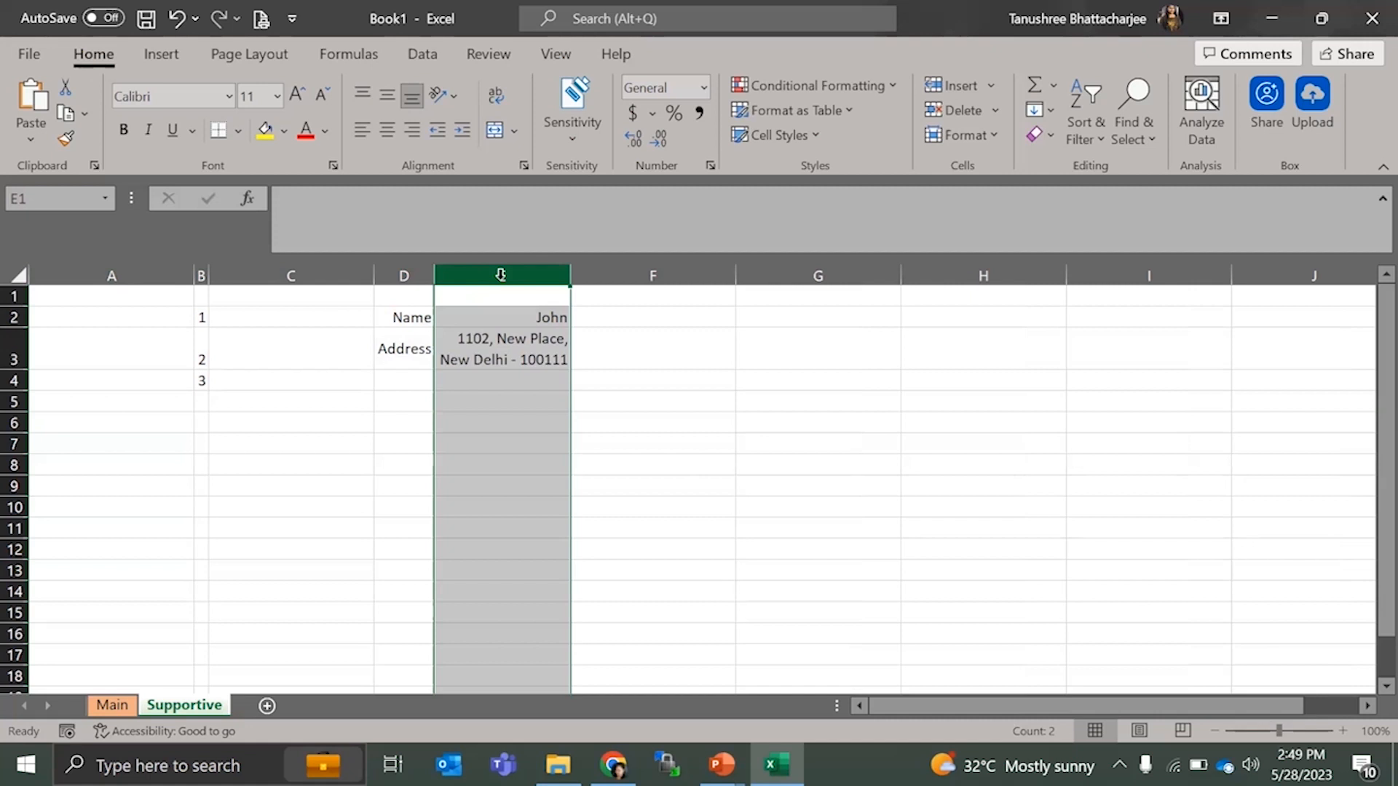
{"action": "left_click_drag", "start_coordinate": [500, 274], "coordinate": [427, 274]}
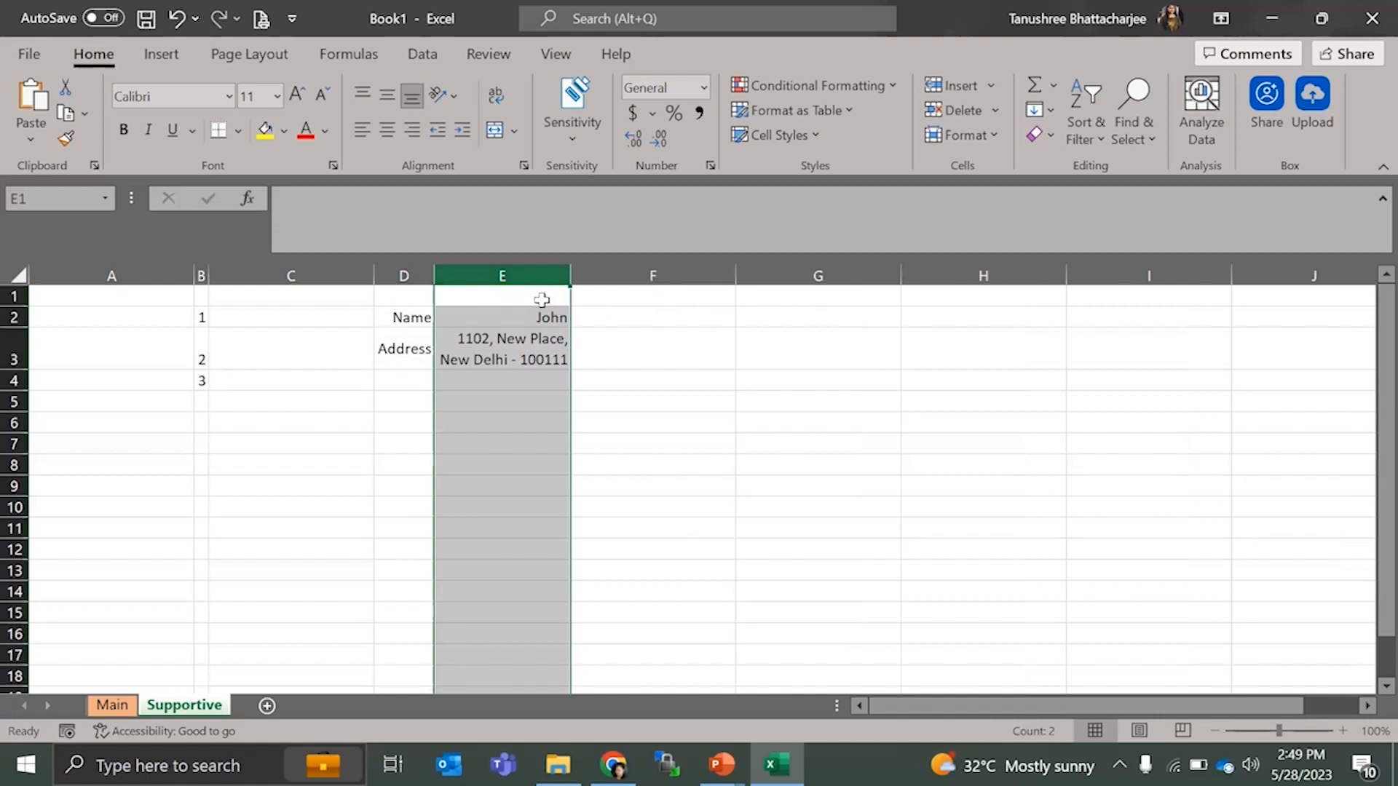
{"action": "left_click_drag", "start_coordinate": [350, 273], "coordinate": [501, 266]}
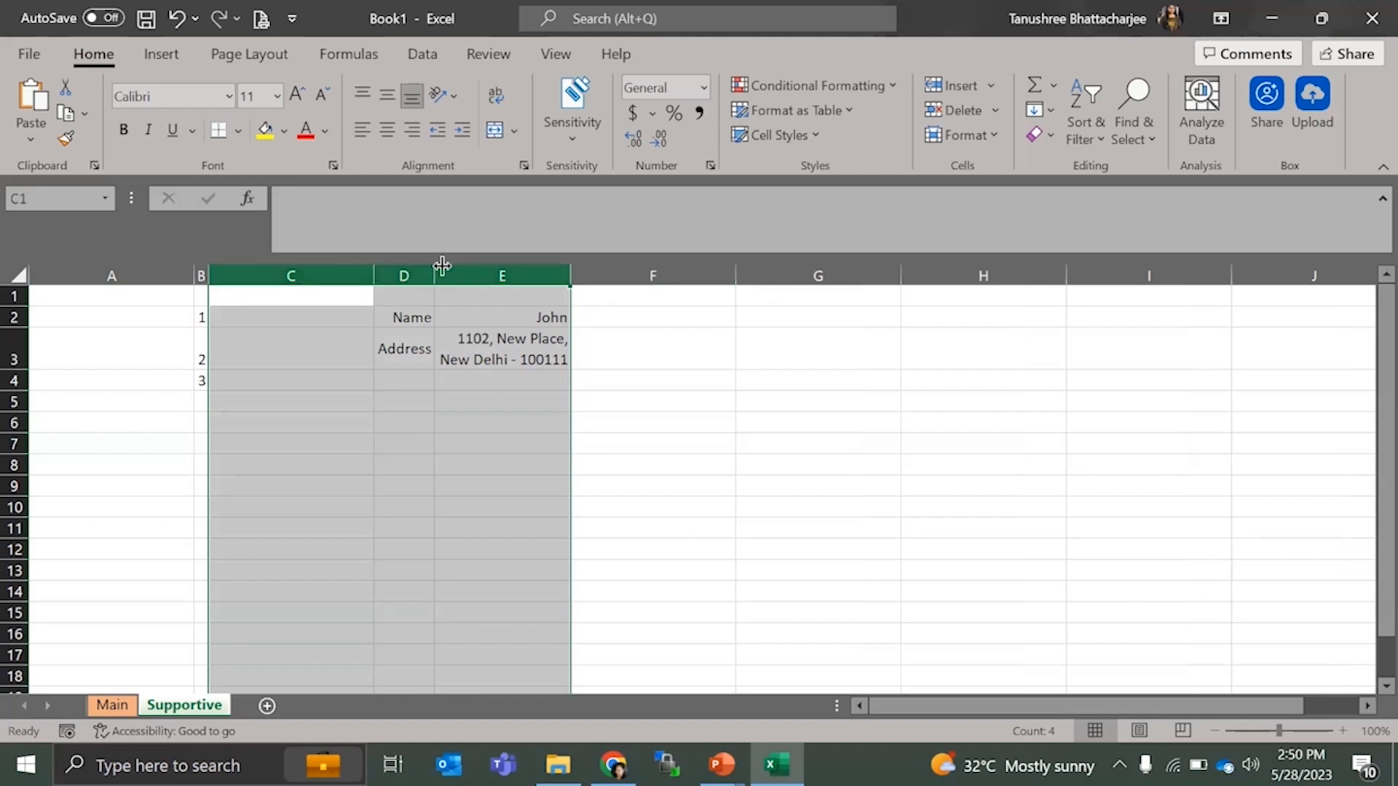
{"action": "left_click_drag", "start_coordinate": [332, 277], "coordinate": [393, 277]}
{"action": "right_click", "coordinate": [368, 277]}
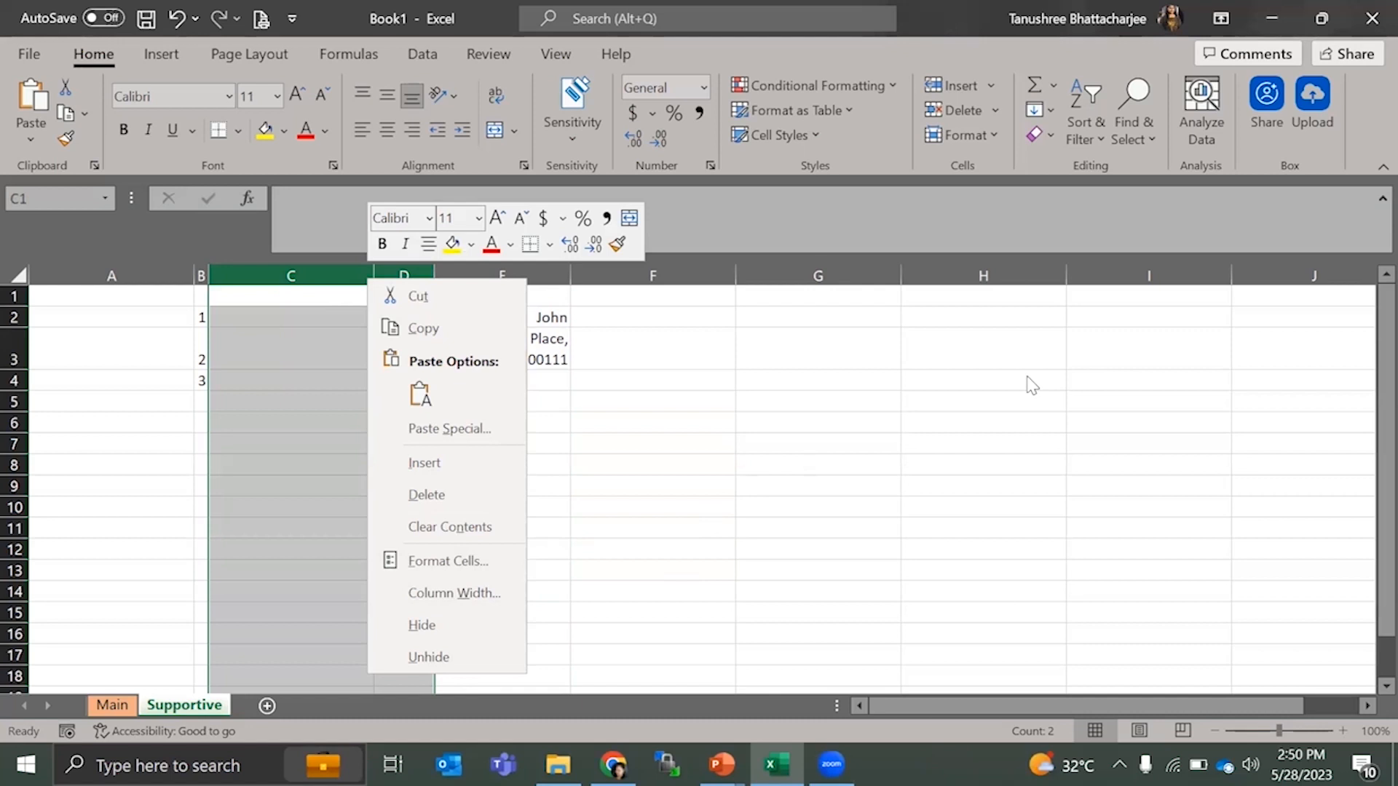
{"action": "key", "text": "Escape"}
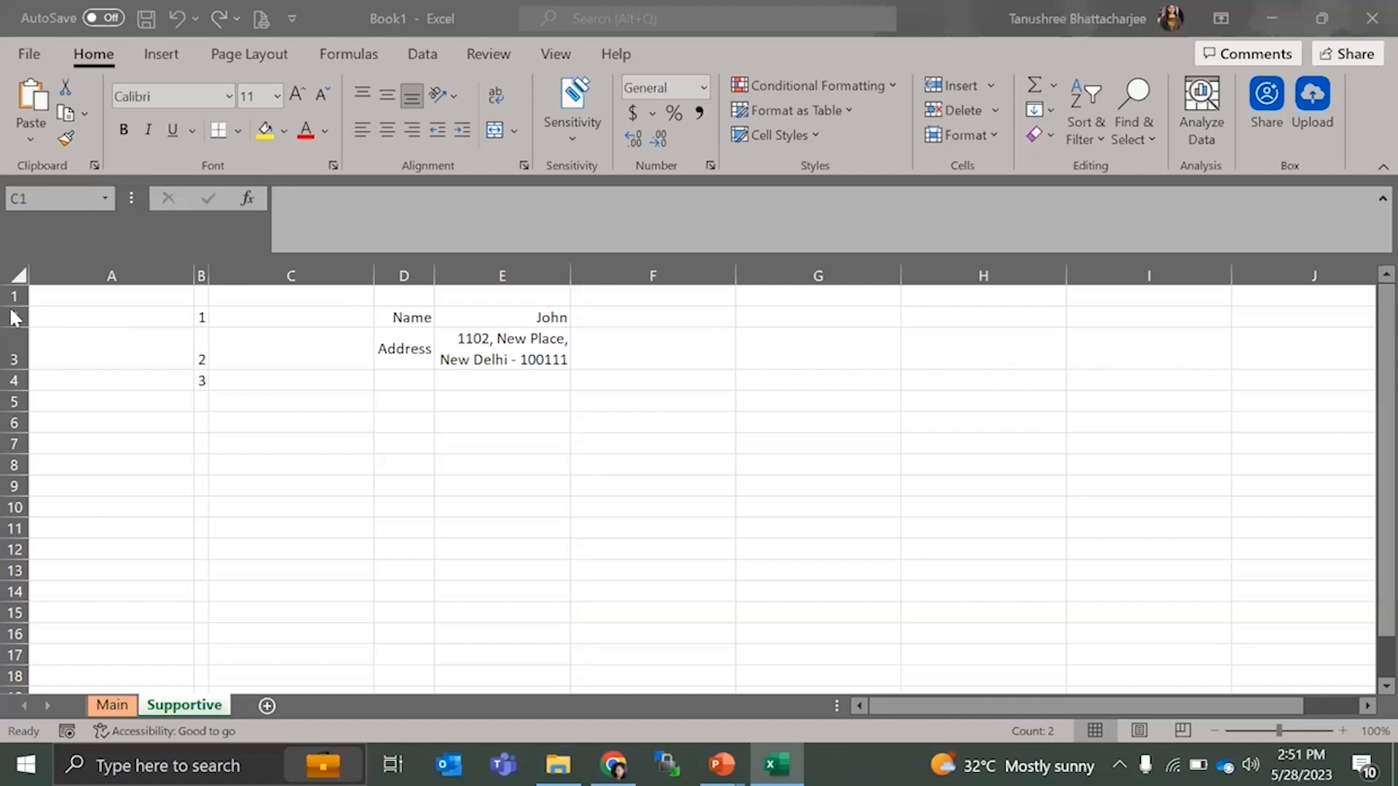
{"action": "key", "text": "ctrl+space"}
- Hide rows 2 and 3, which hold the name and address
{"action": "left_click_drag", "start_coordinate": [14, 316], "coordinate": [15, 347]}
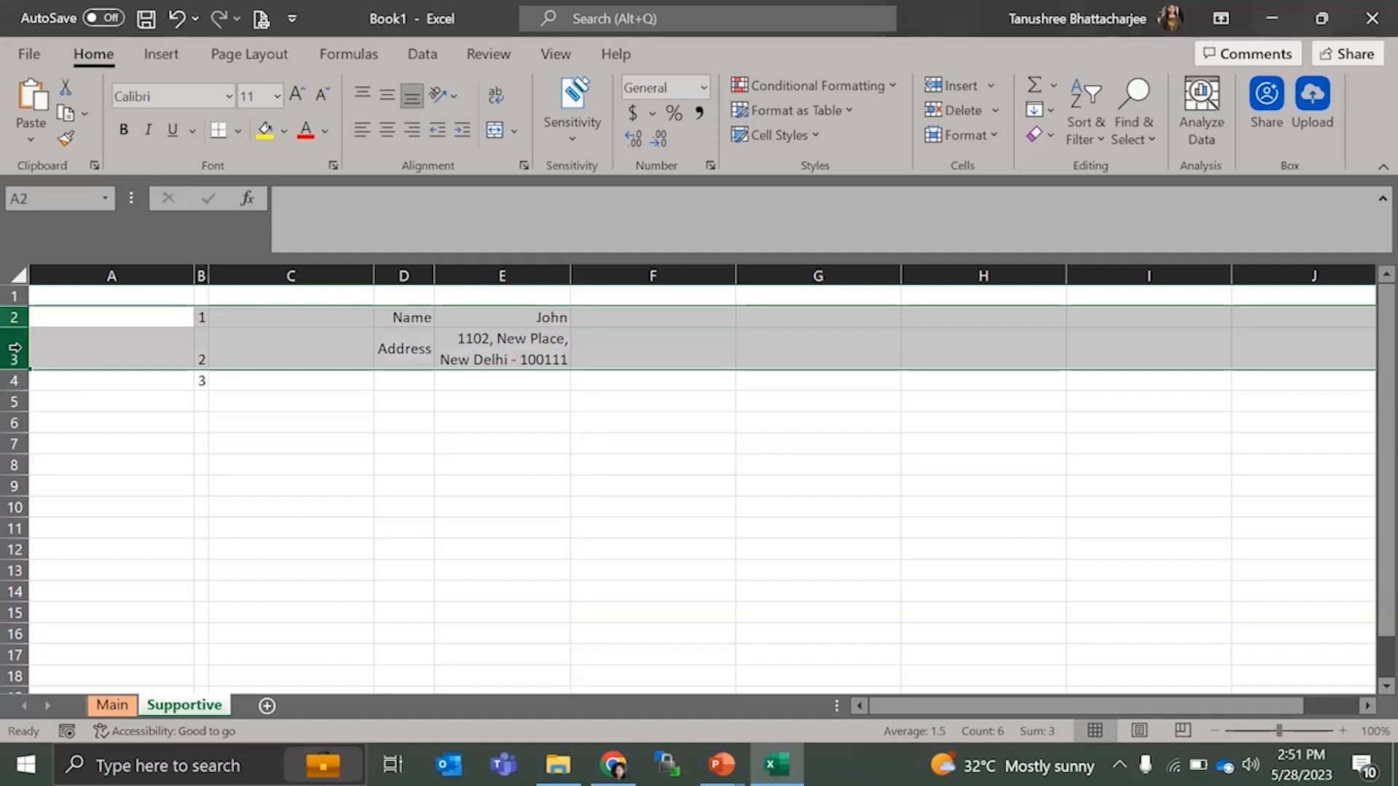
{"action": "right_click", "coordinate": [15, 349]}
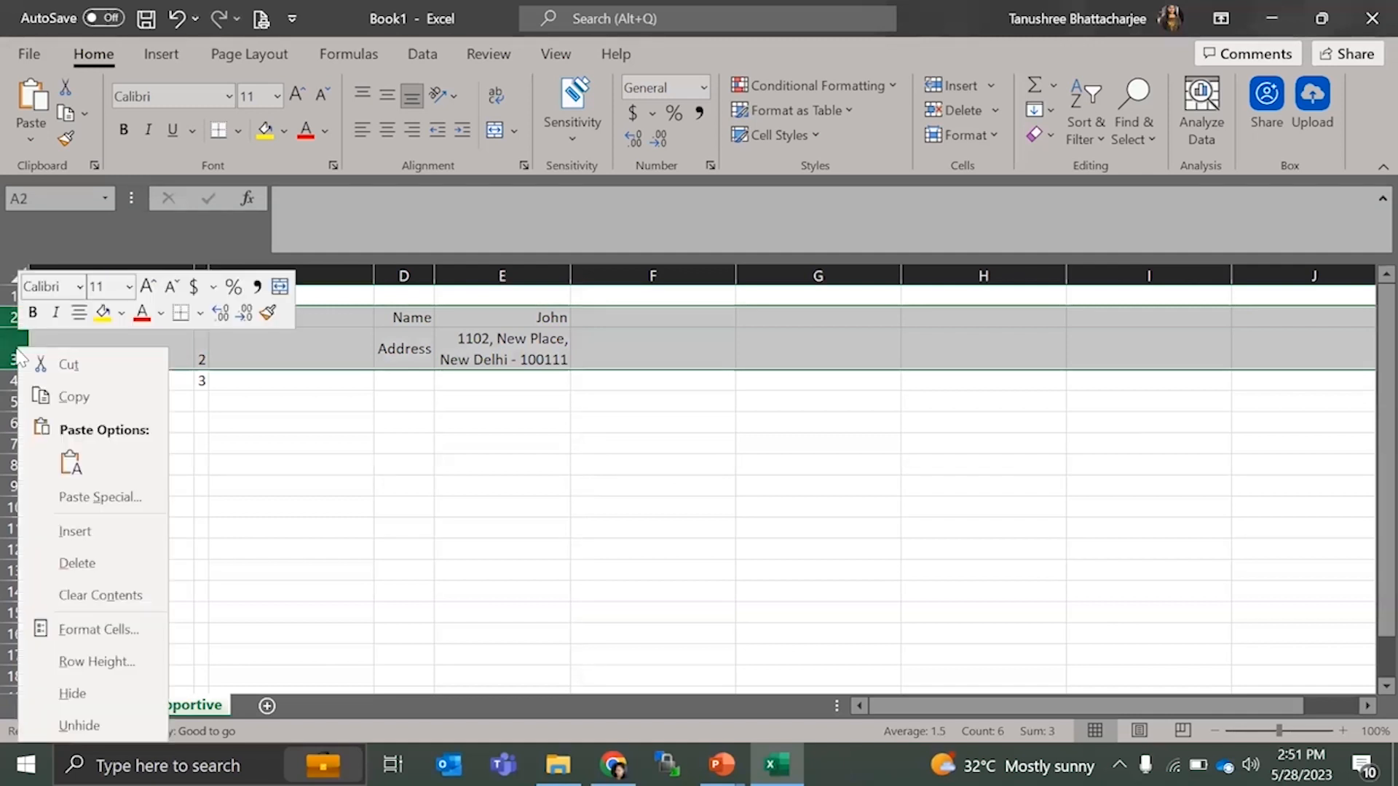
{"action": "left_click", "coordinate": [105, 693]}
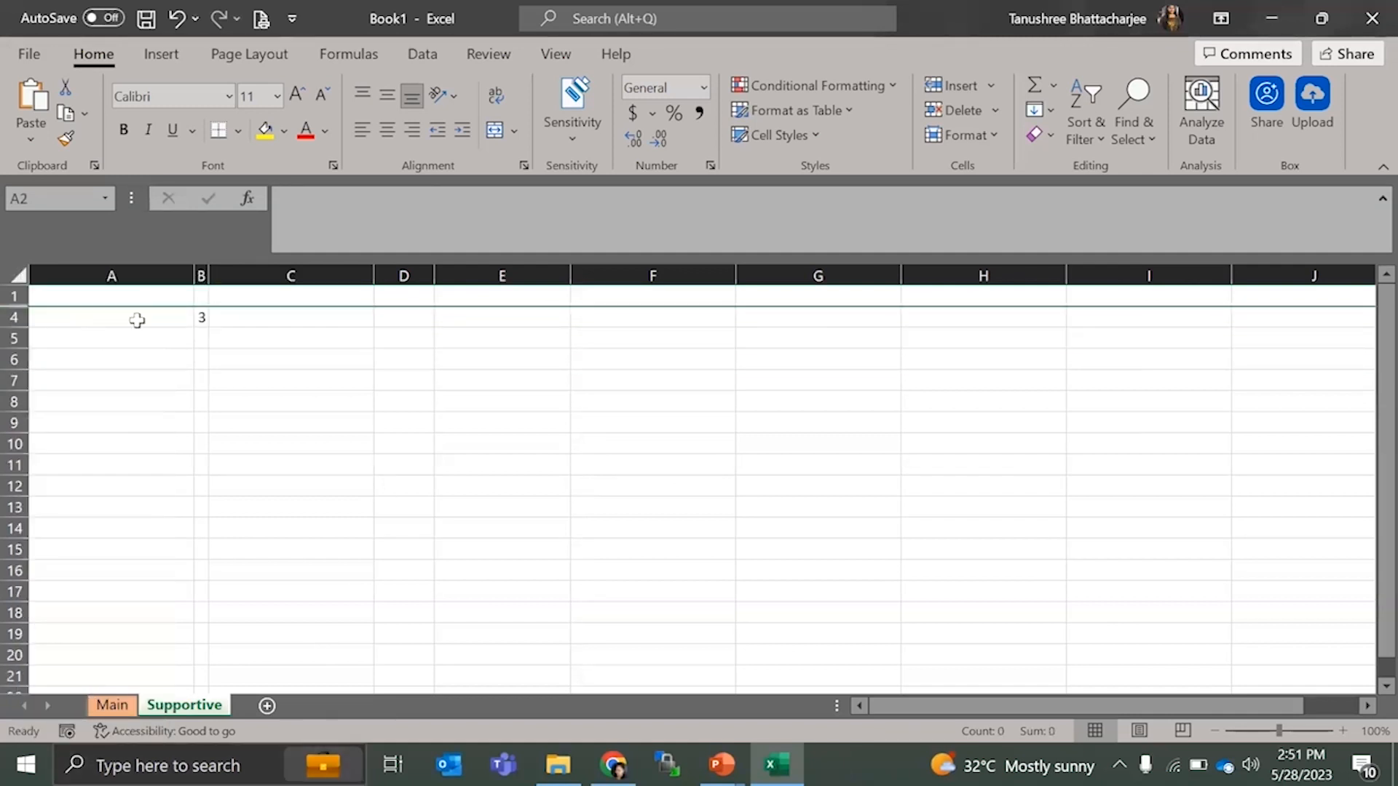
- Unhide rows 2 and 3 from the boundary below row 1, and undo the unhiding
{"action": "double_click", "coordinate": [15, 310]}
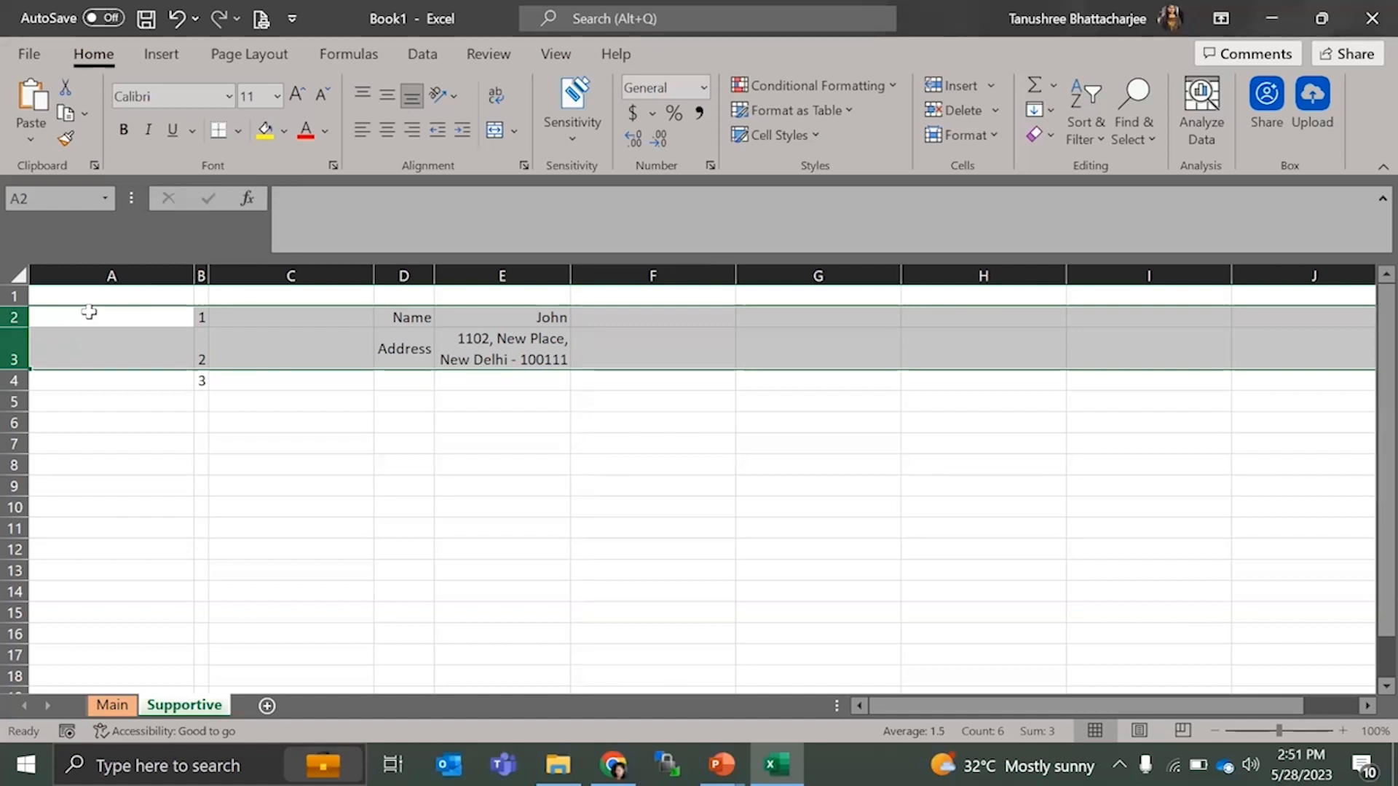
{"action": "left_click", "coordinate": [15, 421]}
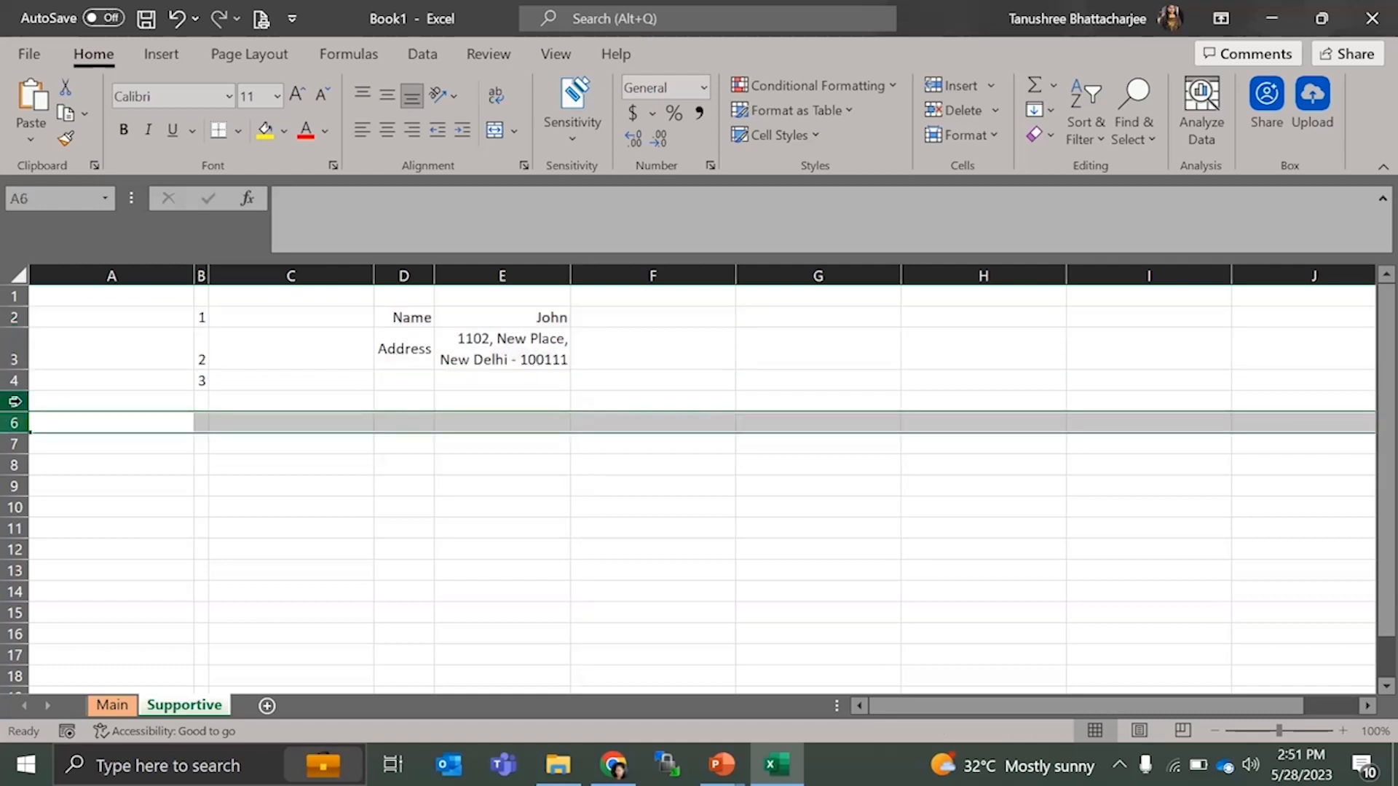
{"action": "key", "text": "ctrl+z"}
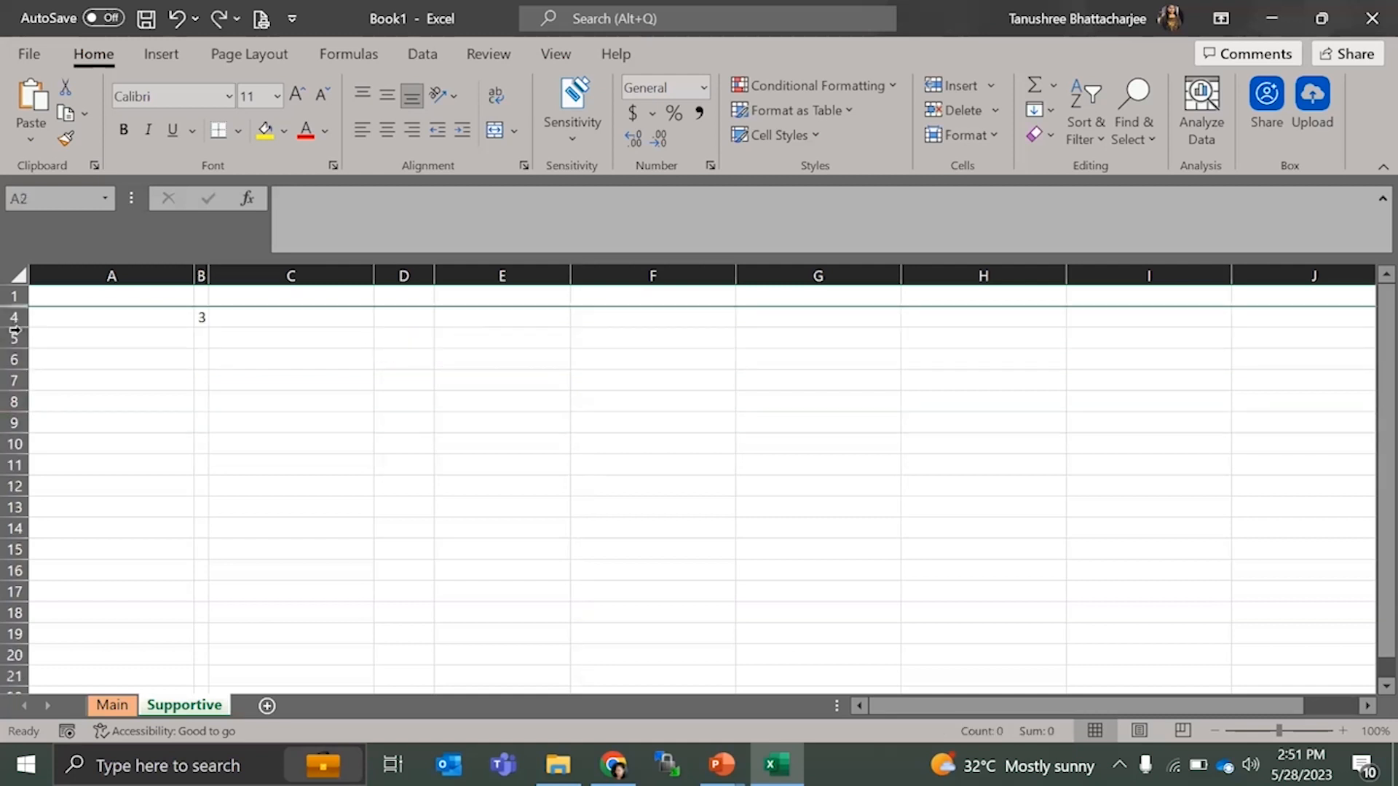
- Unhide the rows between rows 1 and 4, and deselect them by selecting cell D7
{"action": "left_click_drag", "start_coordinate": [15, 316], "coordinate": [16, 297]}
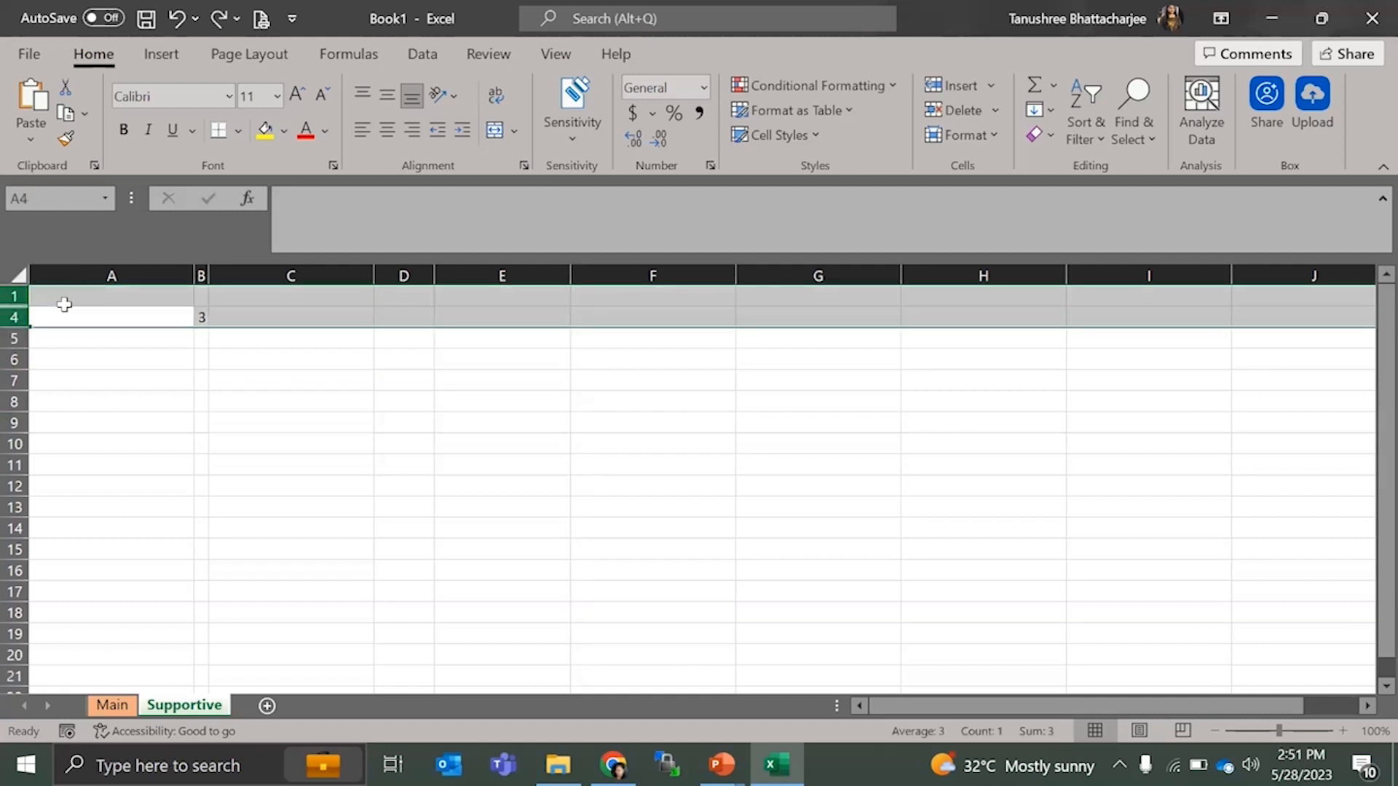
{"action": "right_click", "coordinate": [16, 299]}
{"action": "left_click", "coordinate": [85, 679]}
{"action": "left_click", "coordinate": [408, 445]}
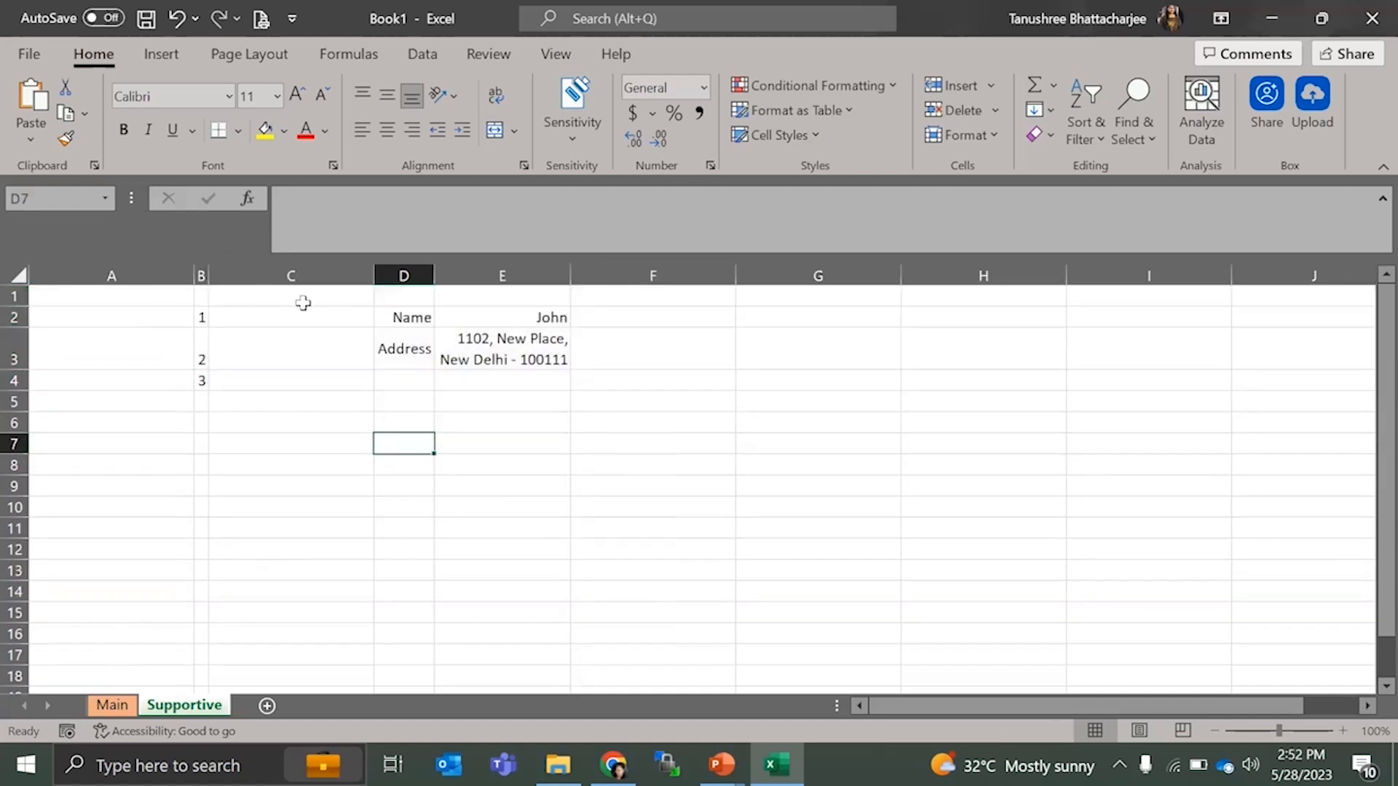
- Switch to the PowerPoint slide show to check the General Functions topic list, and return to the Excel workbook at cell E7
{"action": "key", "text": "alt+Tab"}
{"action": "left_click", "coordinate": [439, 329]}
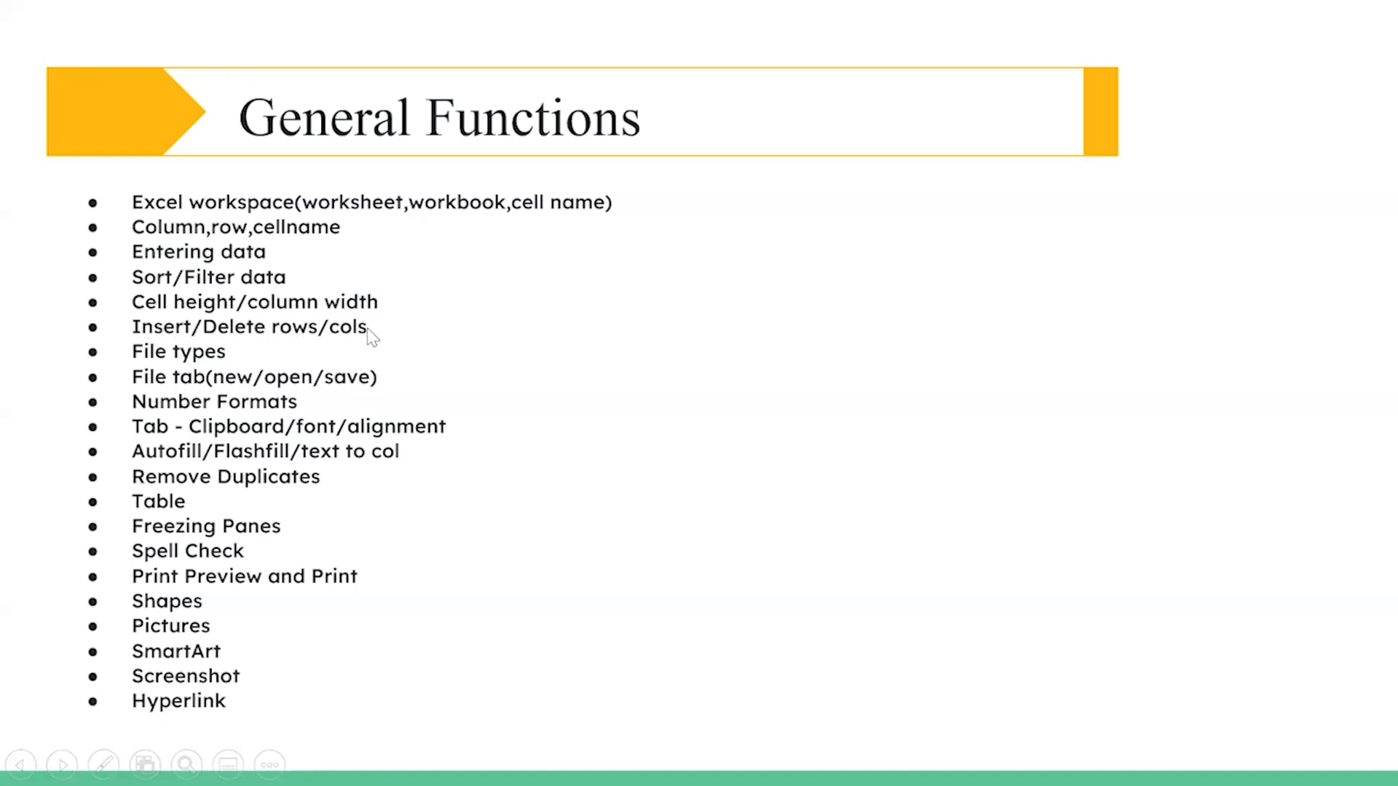
{"action": "key", "text": "alt+Tab"}
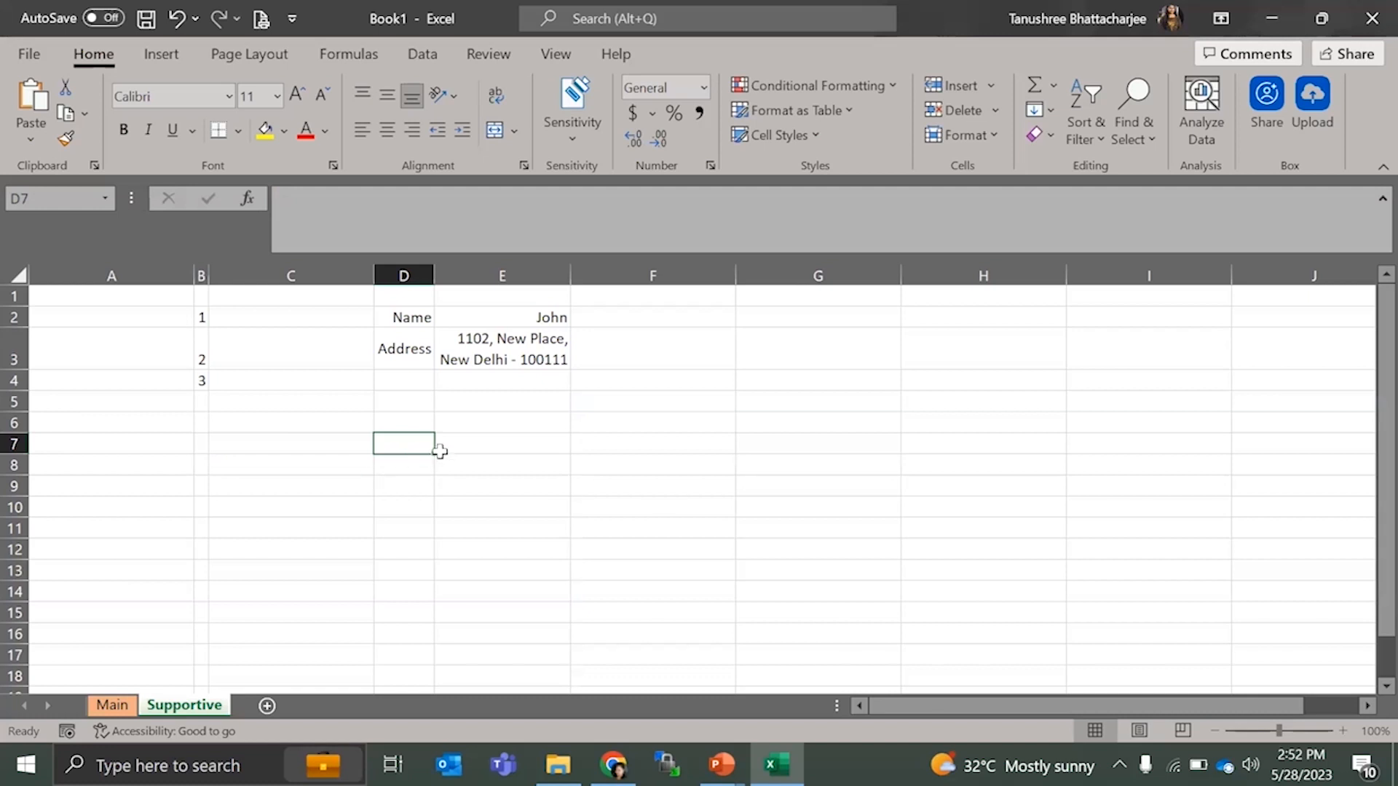
{"action": "key", "text": "alt"}
{"action": "left_click", "coordinate": [546, 444]}
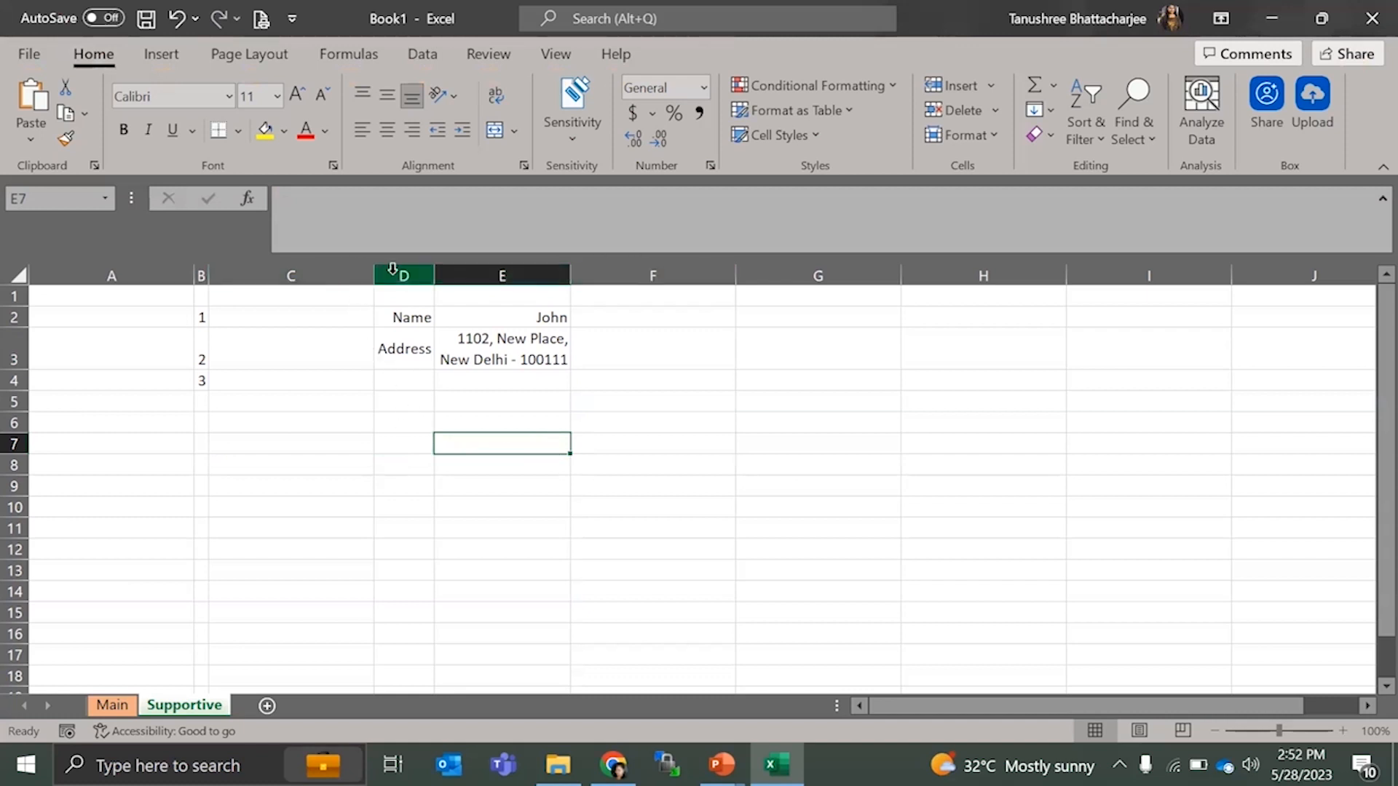
- Insert a blank column before column E, separating the Name and Address labels from their values
{"action": "right_click", "coordinate": [448, 266]}
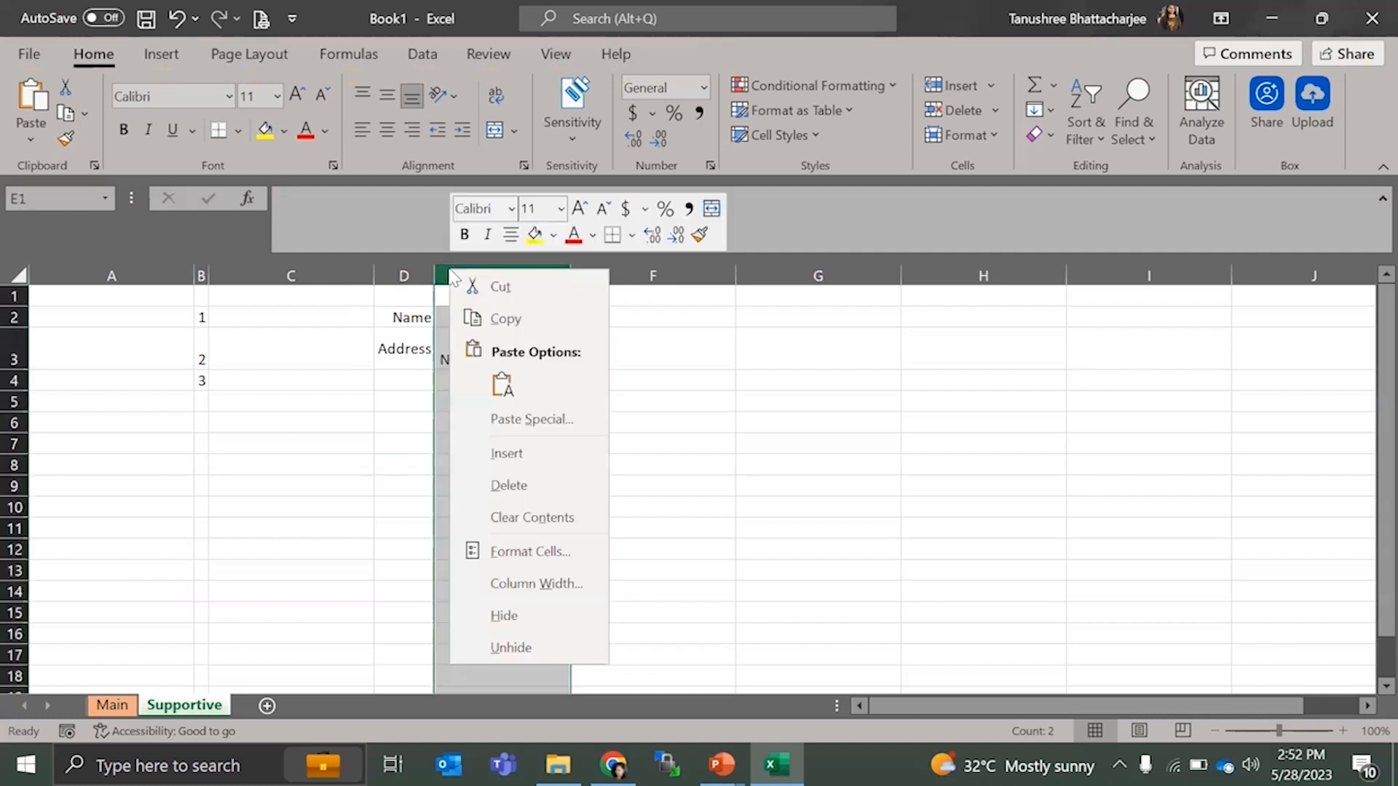
{"action": "left_click", "coordinate": [457, 271]}
{"action": "right_click", "coordinate": [456, 273]}
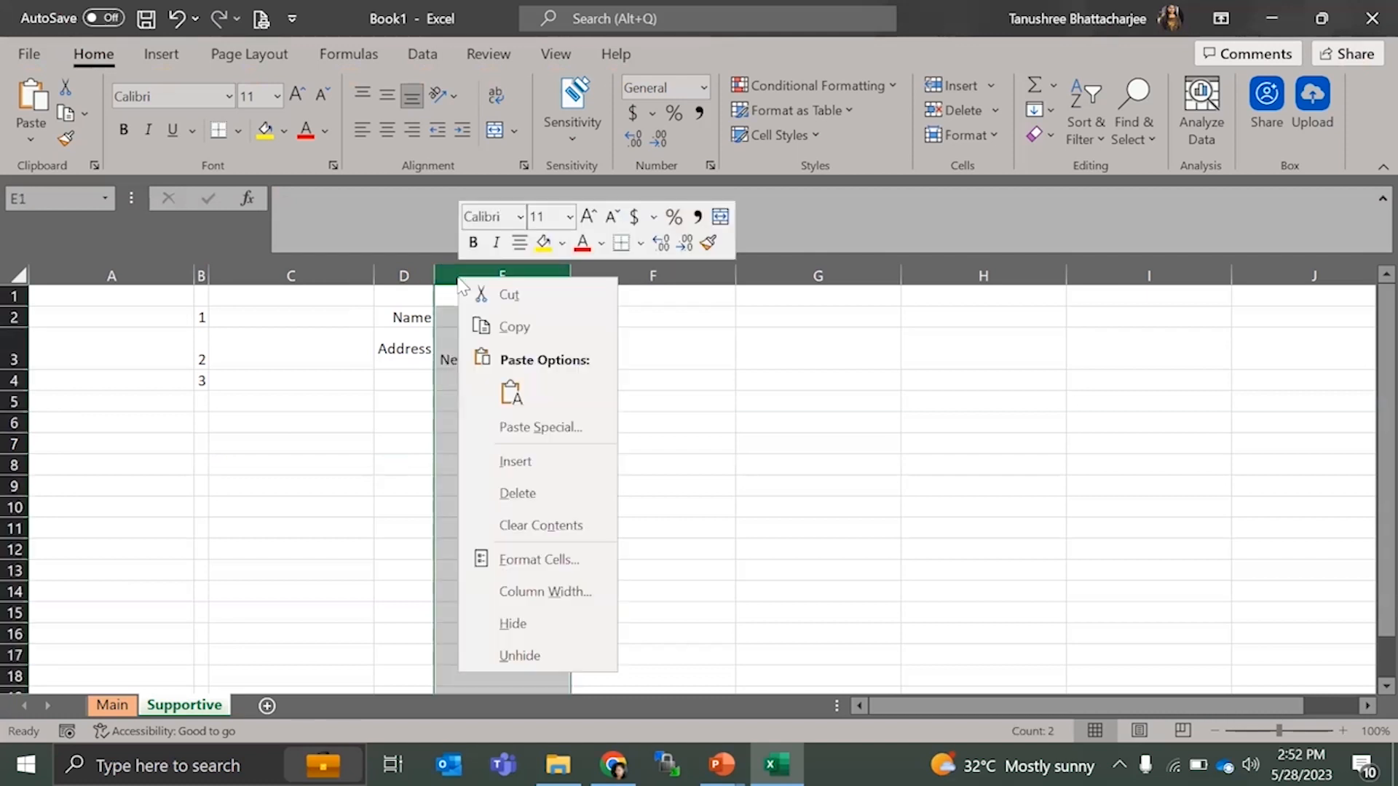
{"action": "left_click", "coordinate": [543, 455]}
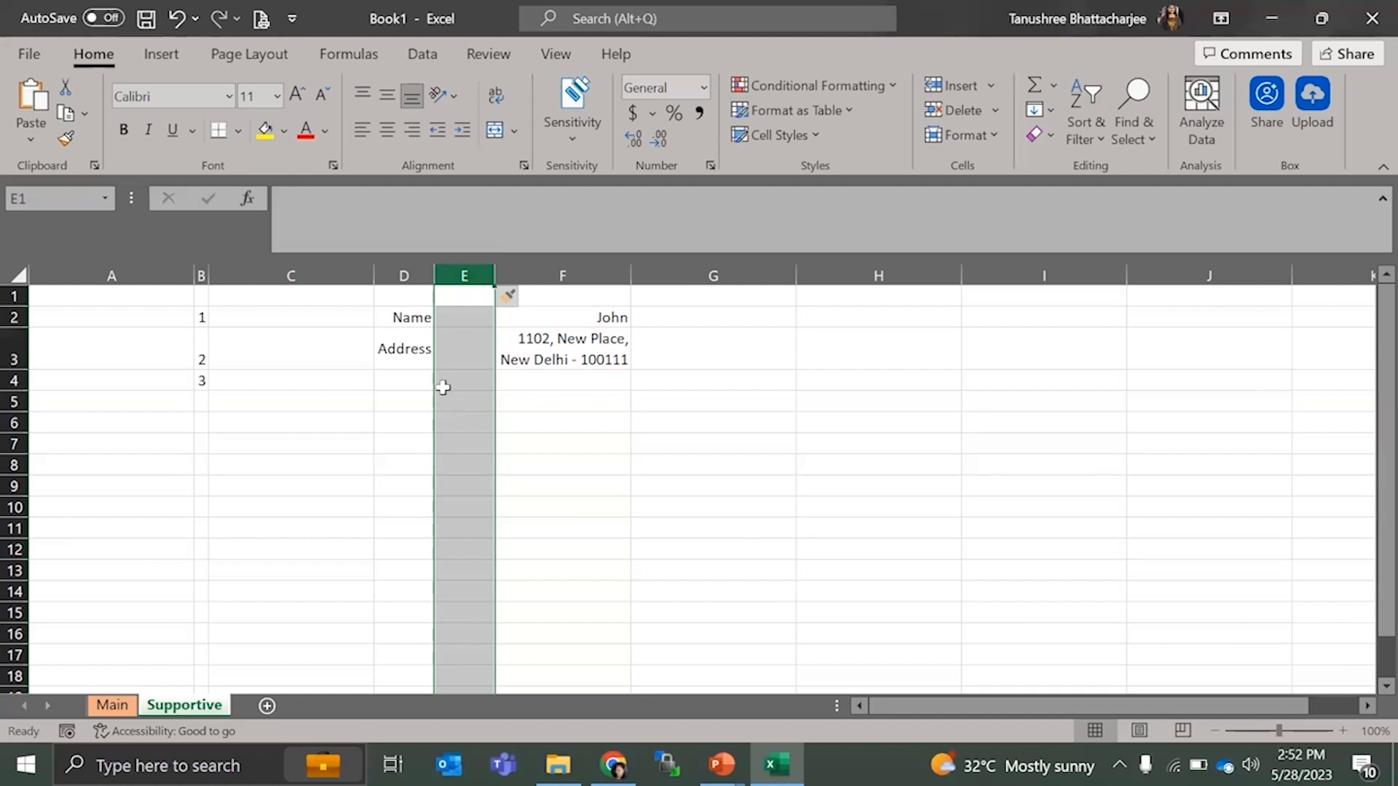
{"action": "left_click_drag", "start_coordinate": [402, 281], "coordinate": [459, 284]}
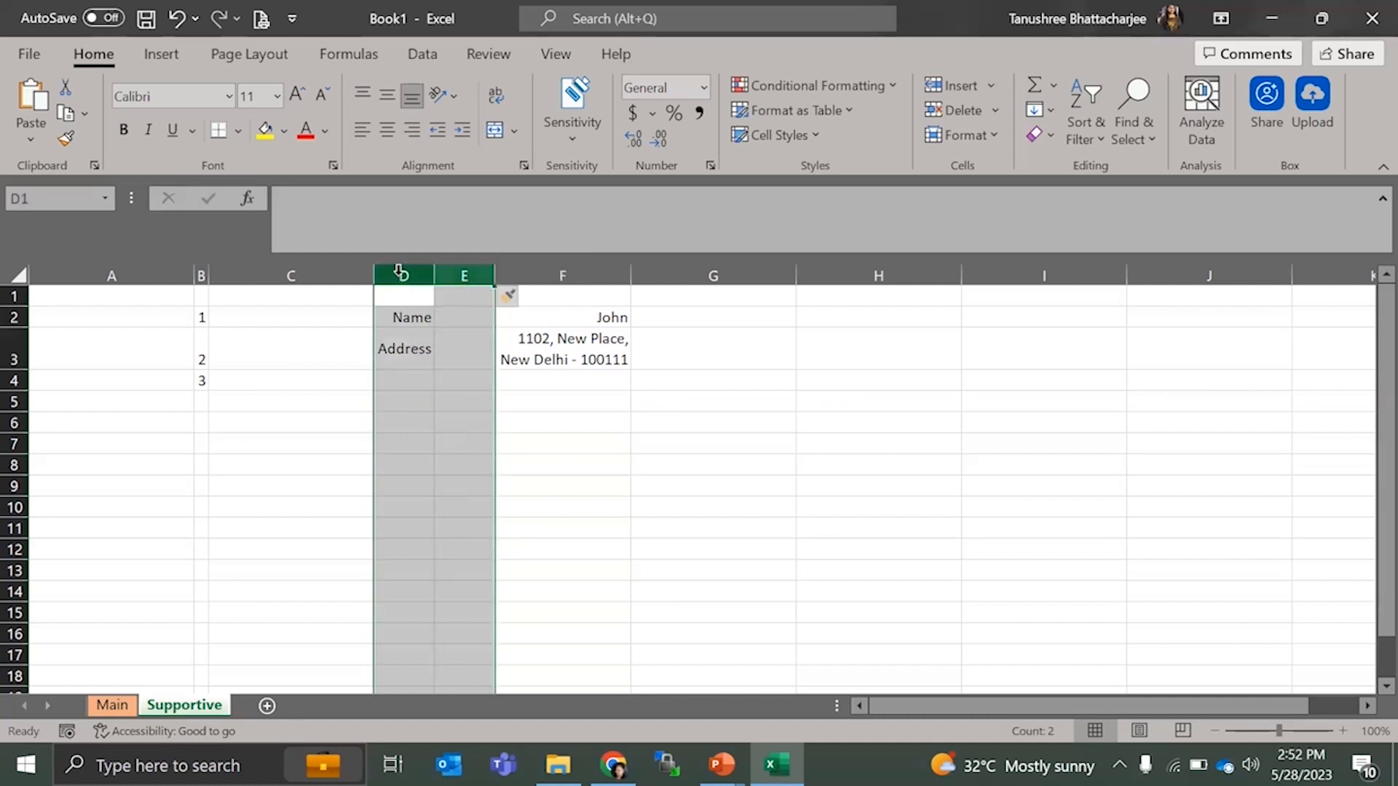
{"action": "left_click", "coordinate": [526, 270]}
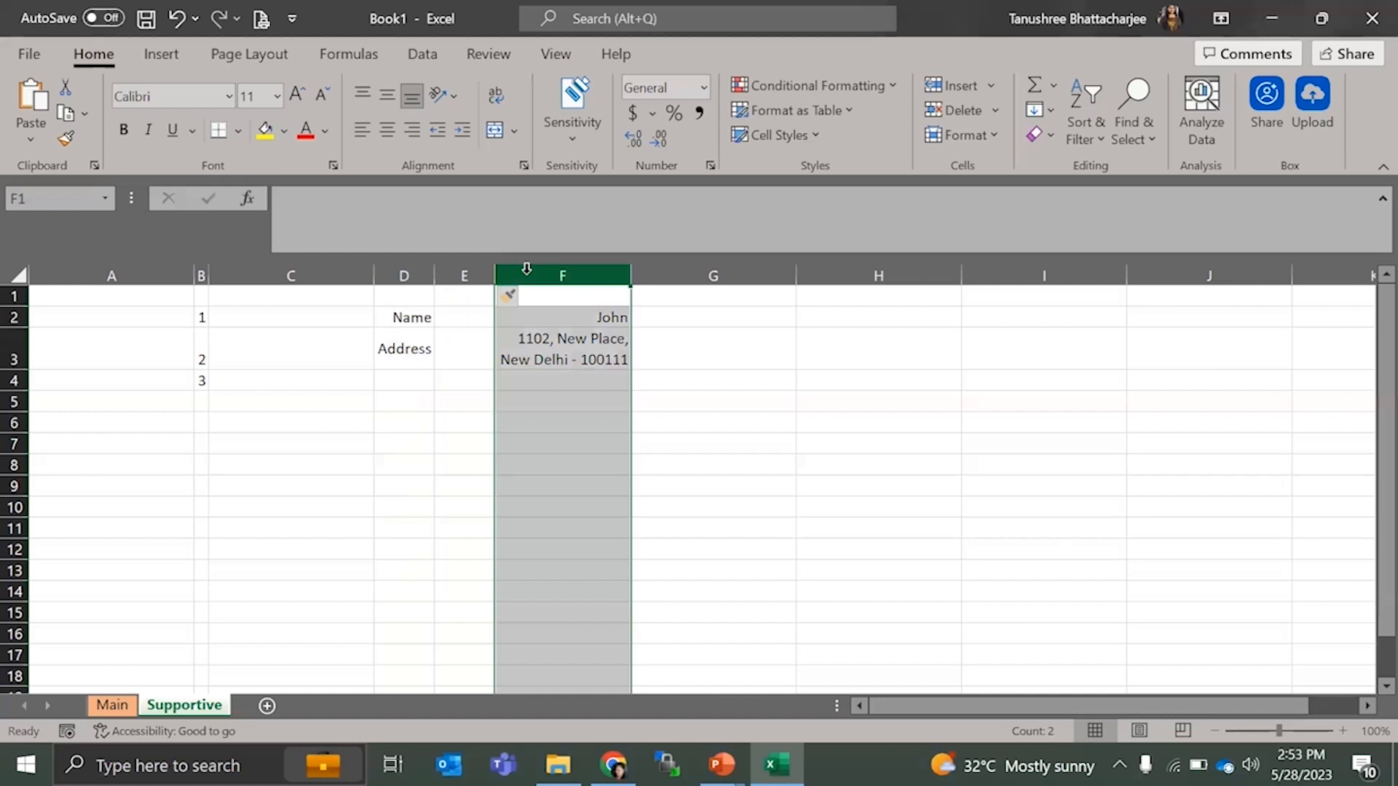
- Insert a blank column before column A
{"action": "left_click", "coordinate": [123, 262]}
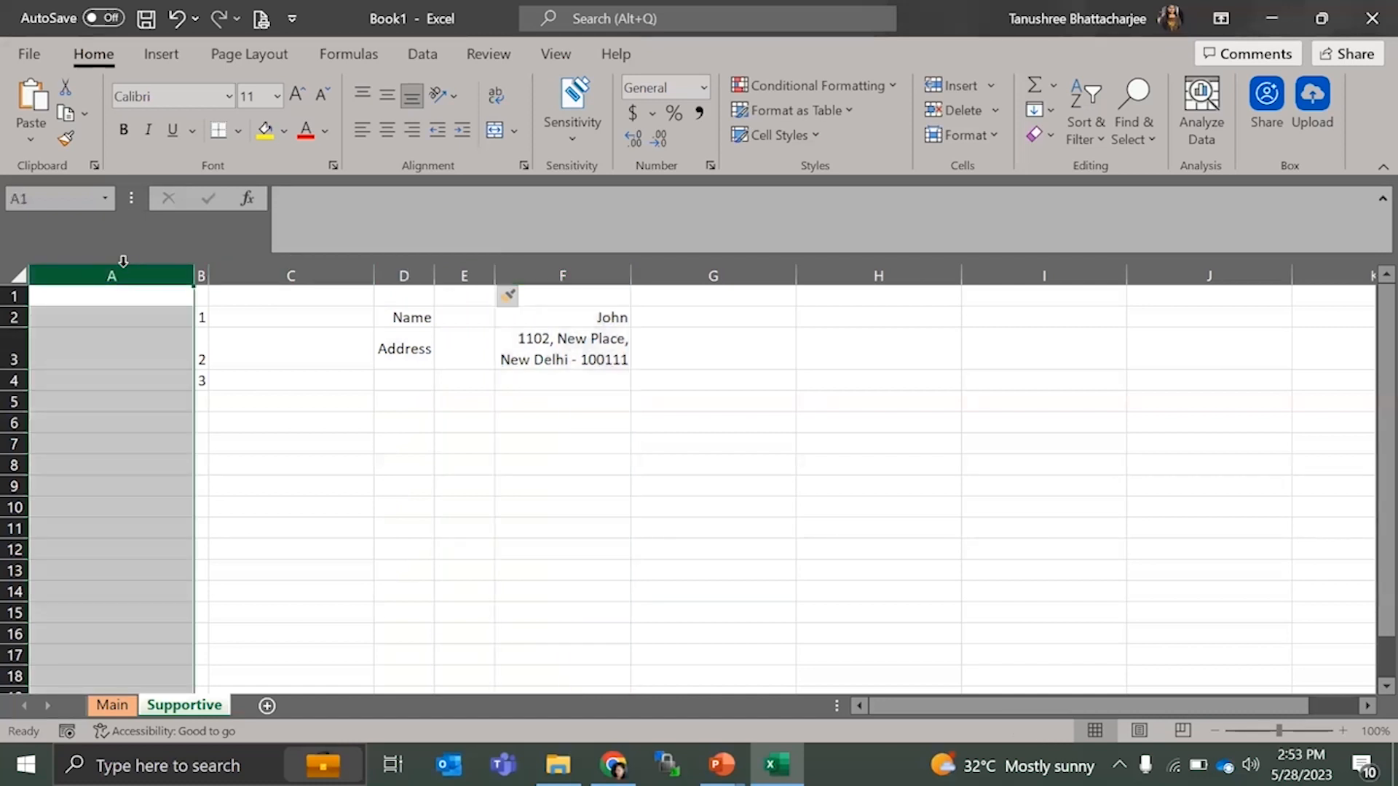
{"action": "right_click", "coordinate": [123, 261]}
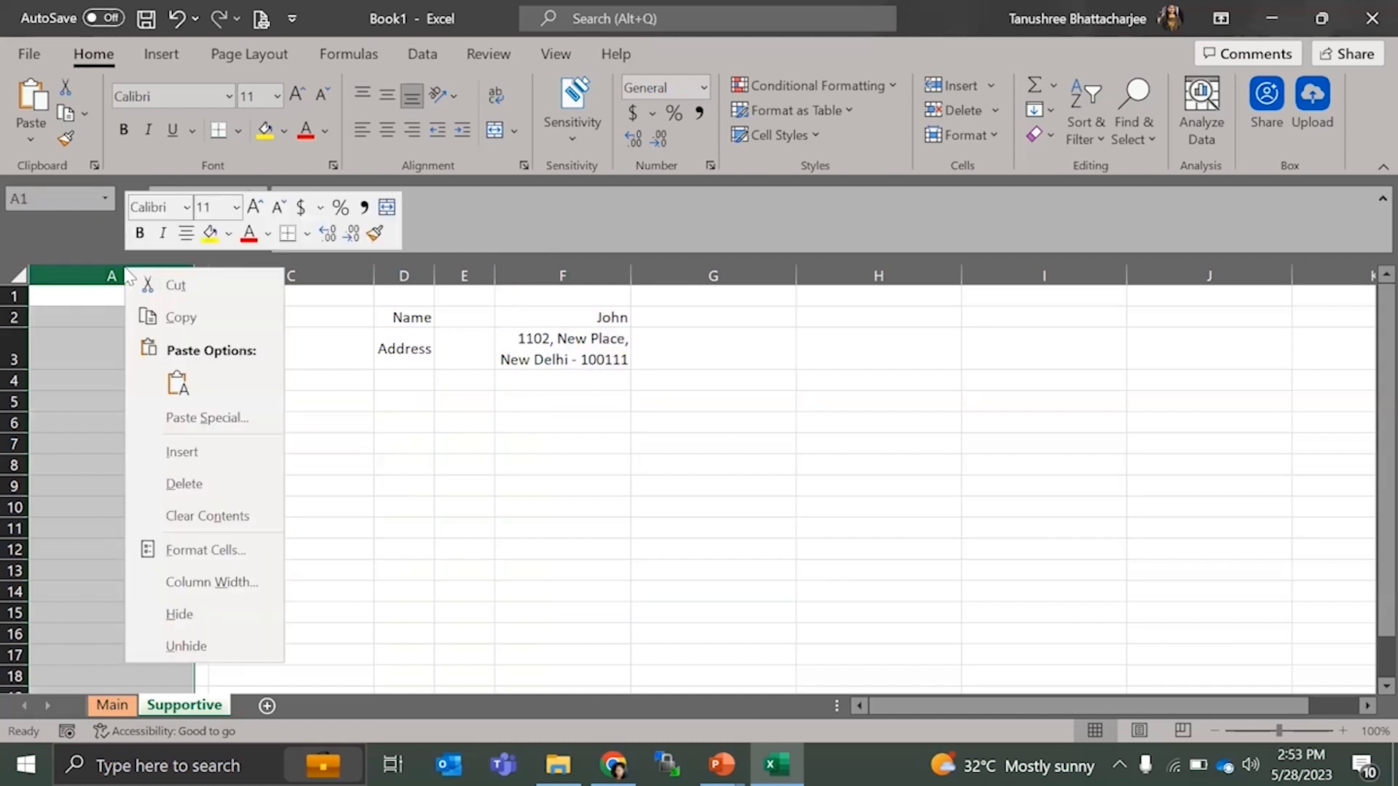
{"action": "left_click", "coordinate": [249, 450]}
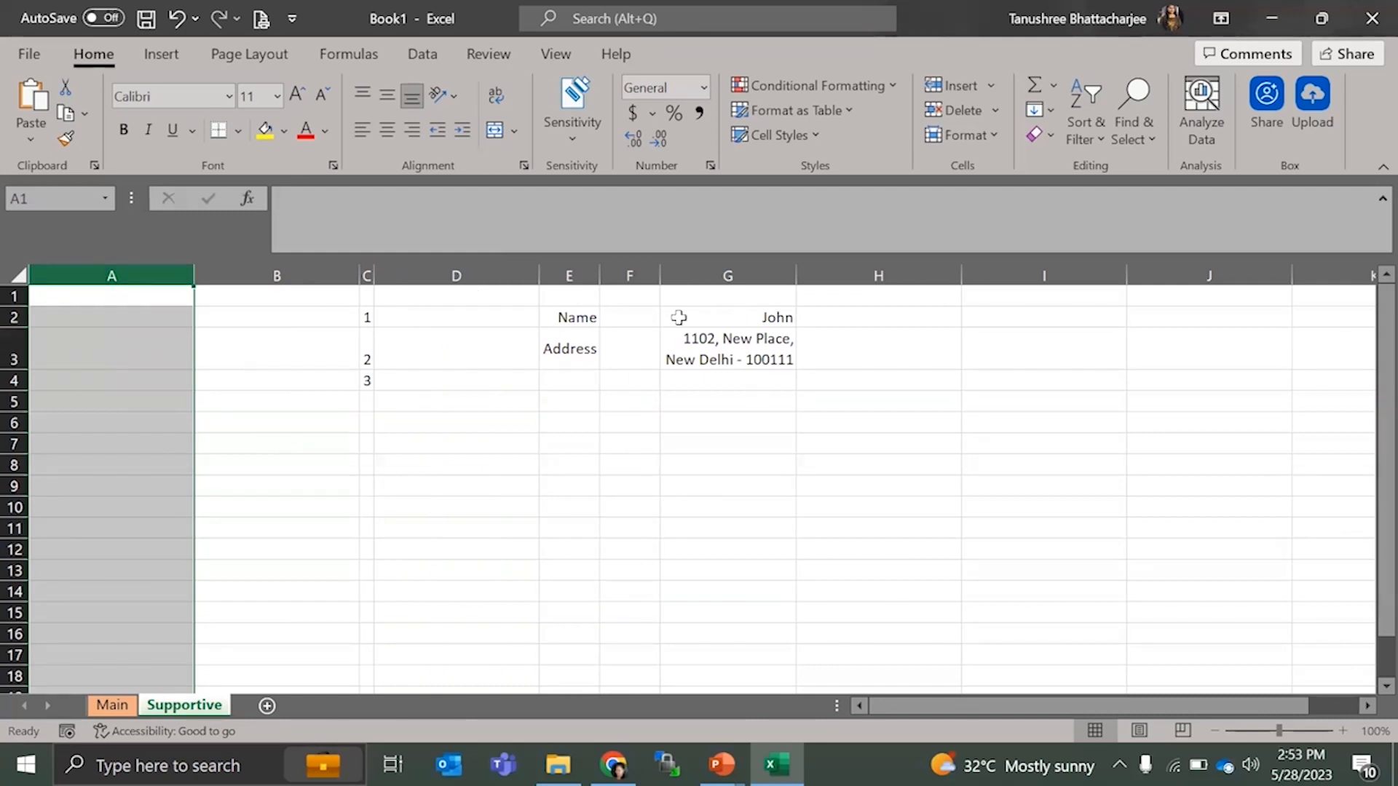
- Insert a blank row above the Address row, separating it from the Name row, and select cell G4
{"action": "left_click", "coordinate": [676, 318]}
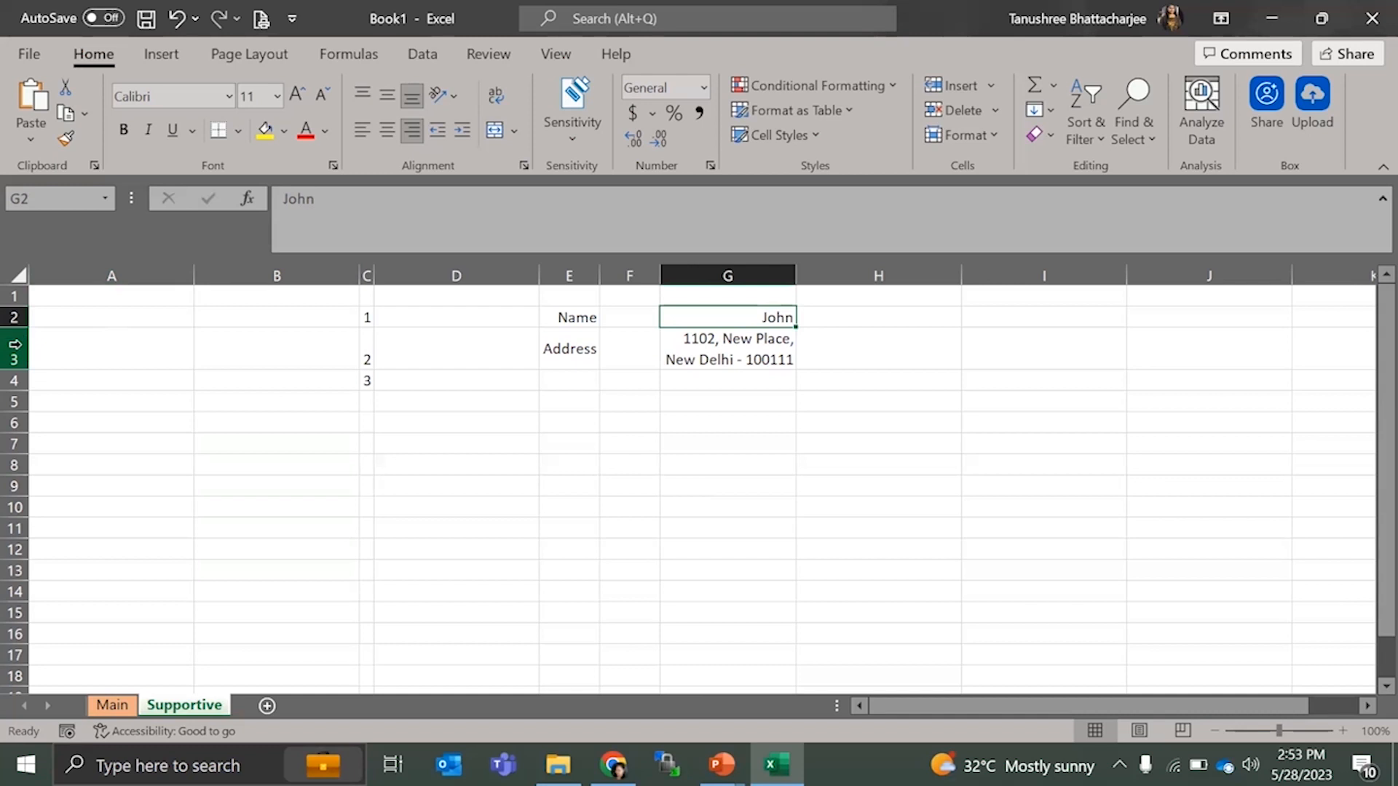
{"action": "left_click", "coordinate": [14, 344]}
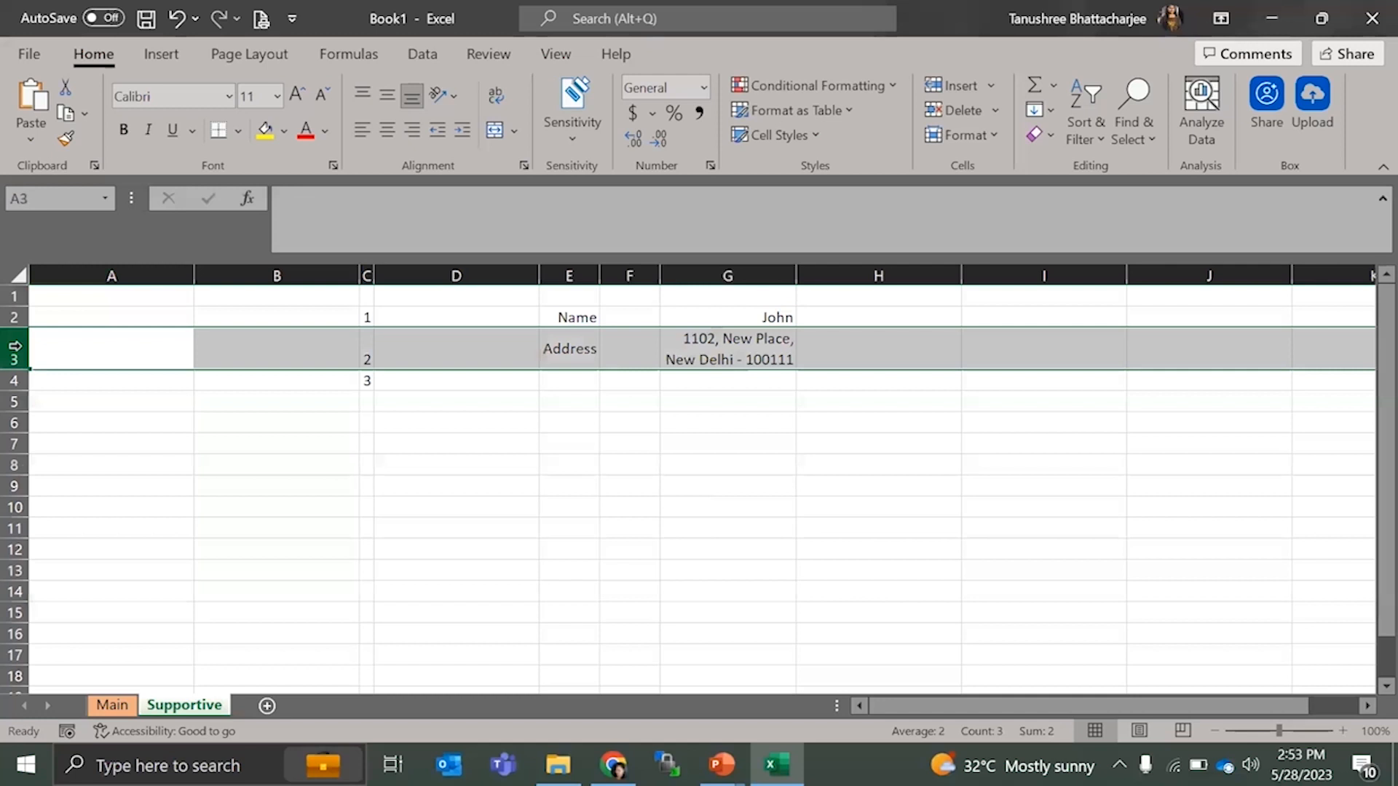
{"action": "right_click", "coordinate": [14, 345]}
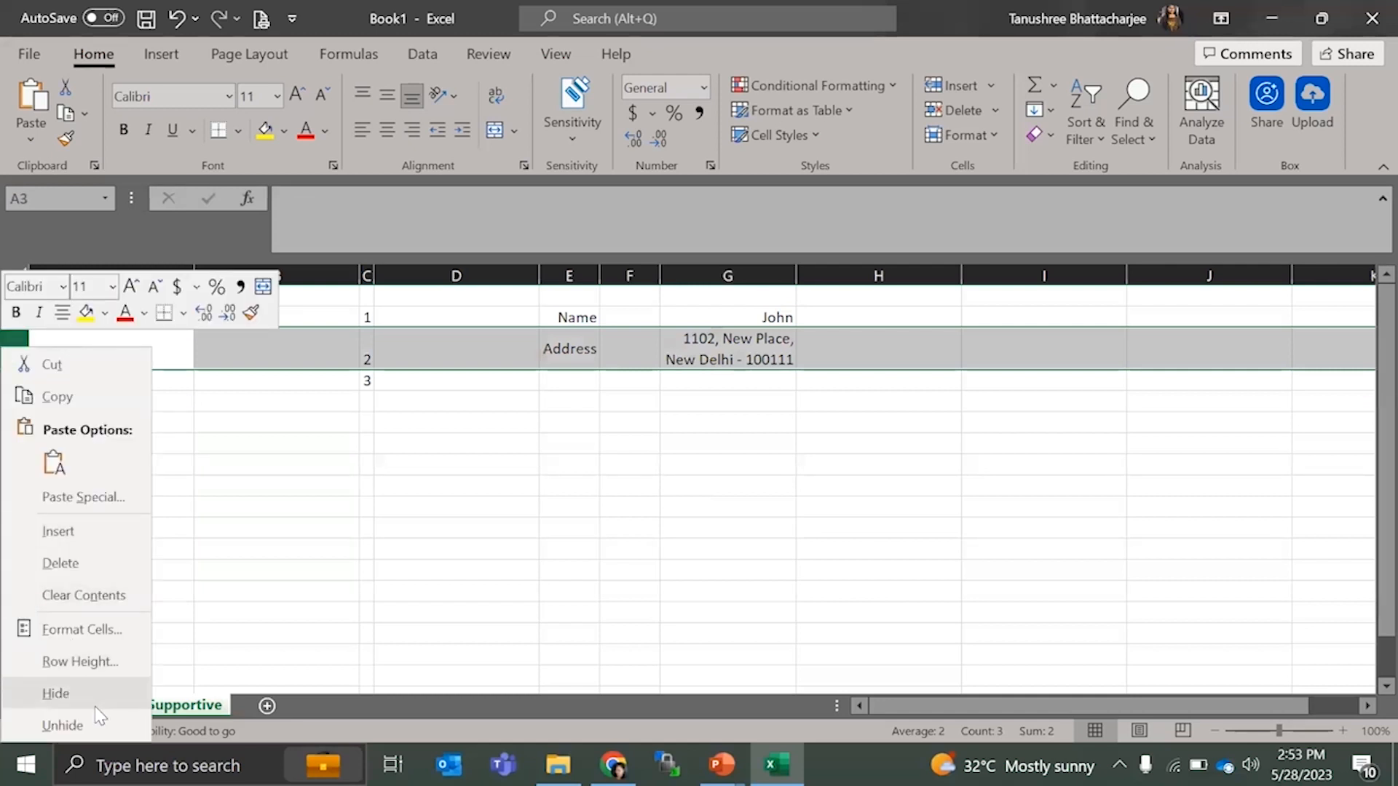
{"action": "left_click", "coordinate": [69, 531]}
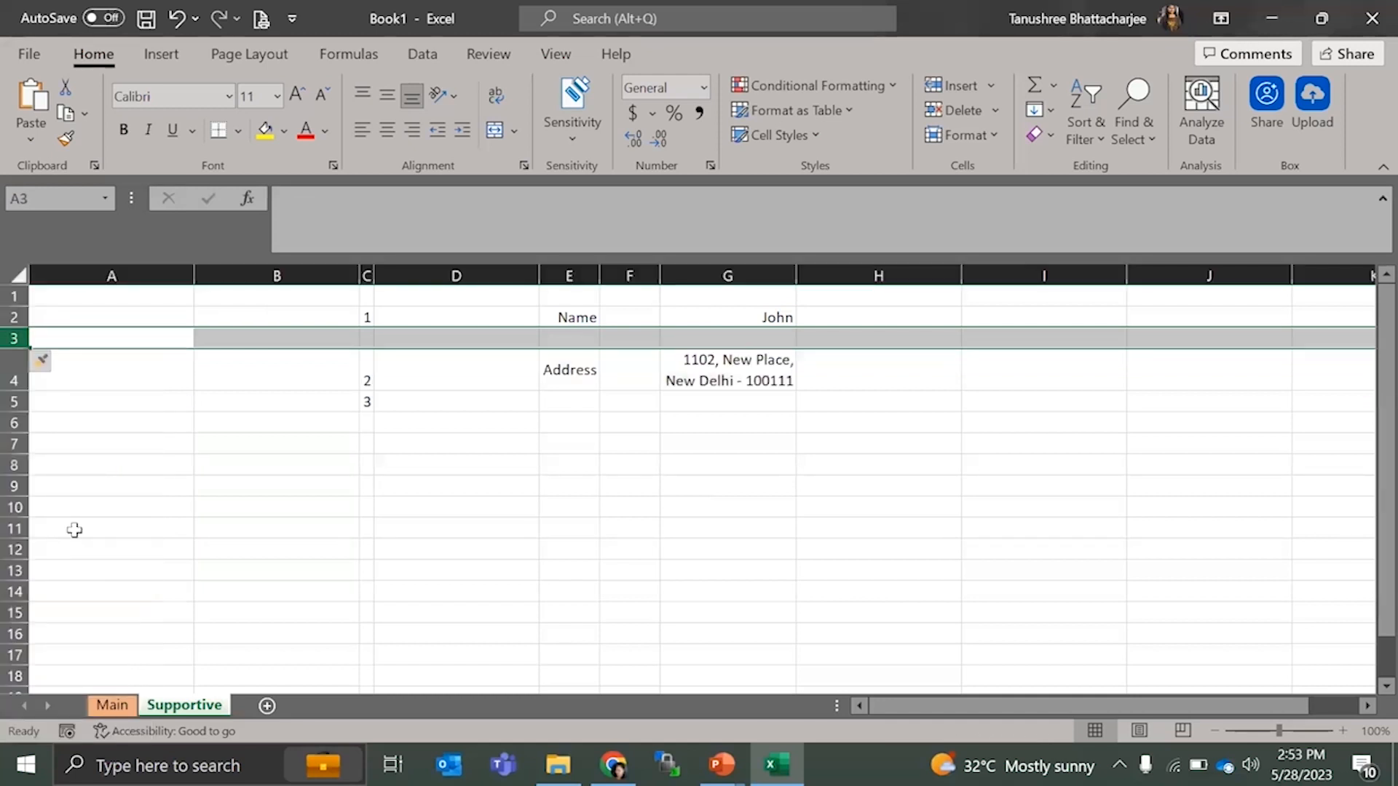
{"action": "left_click", "coordinate": [710, 339]}
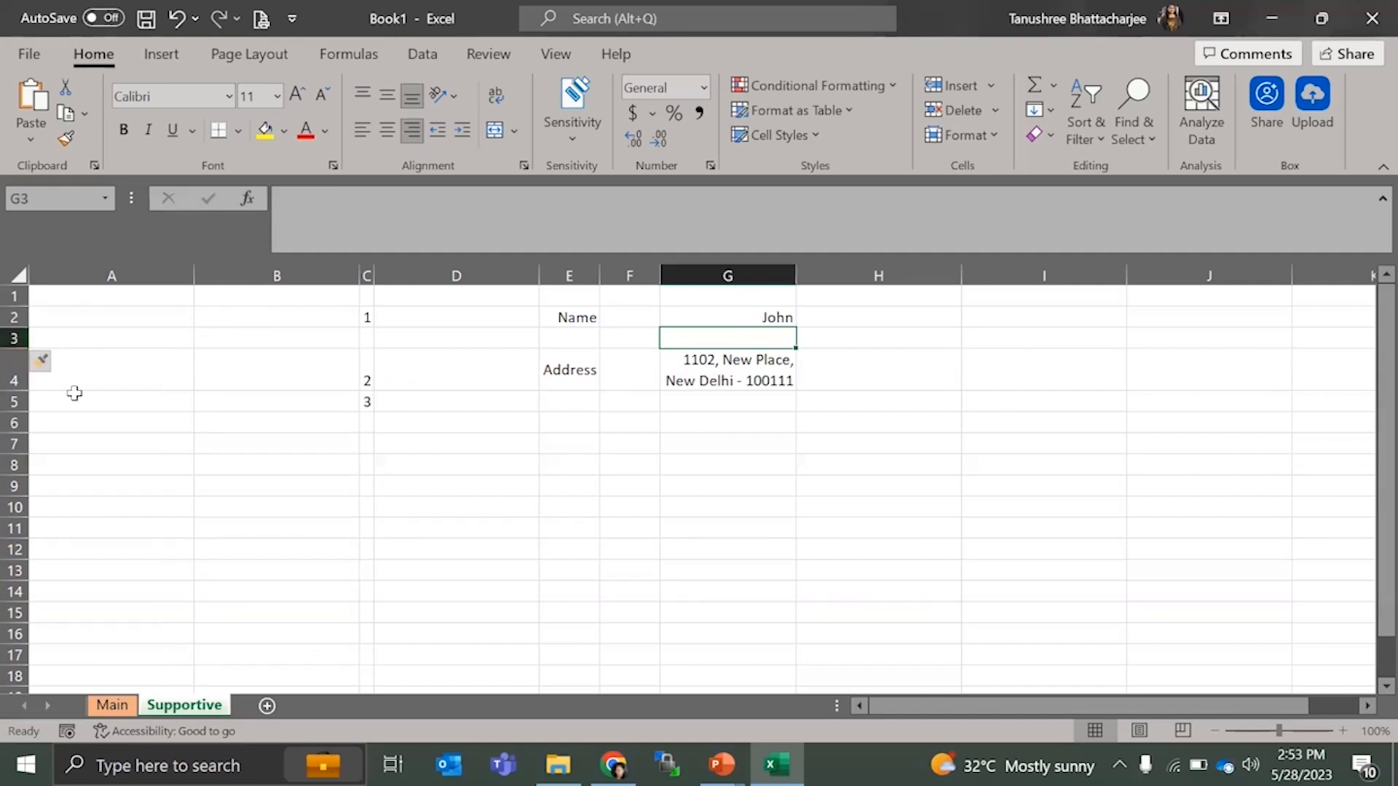
{"action": "left_click", "coordinate": [737, 368]}
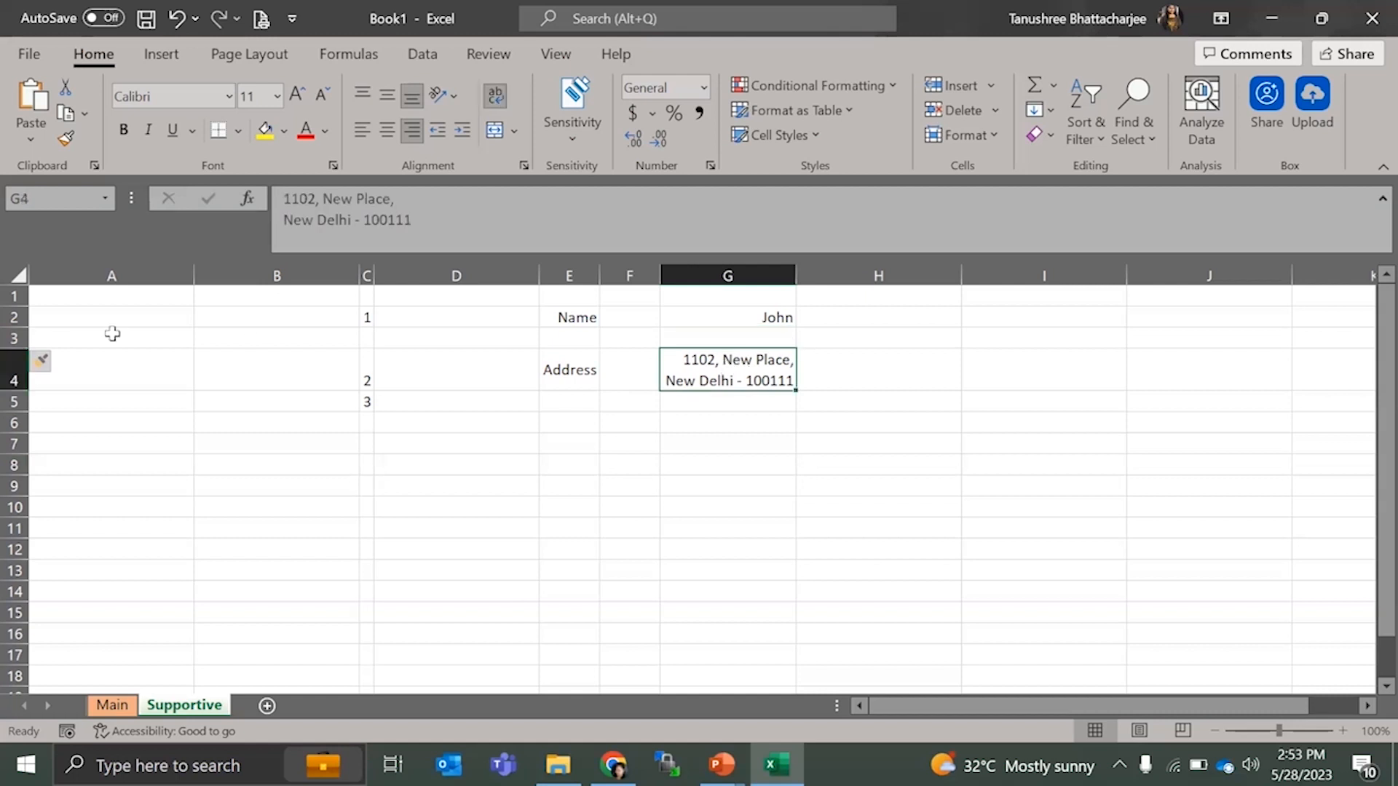
- Delete the blank row 3 between the Name and Address rows
{"action": "left_click", "coordinate": [14, 338]}
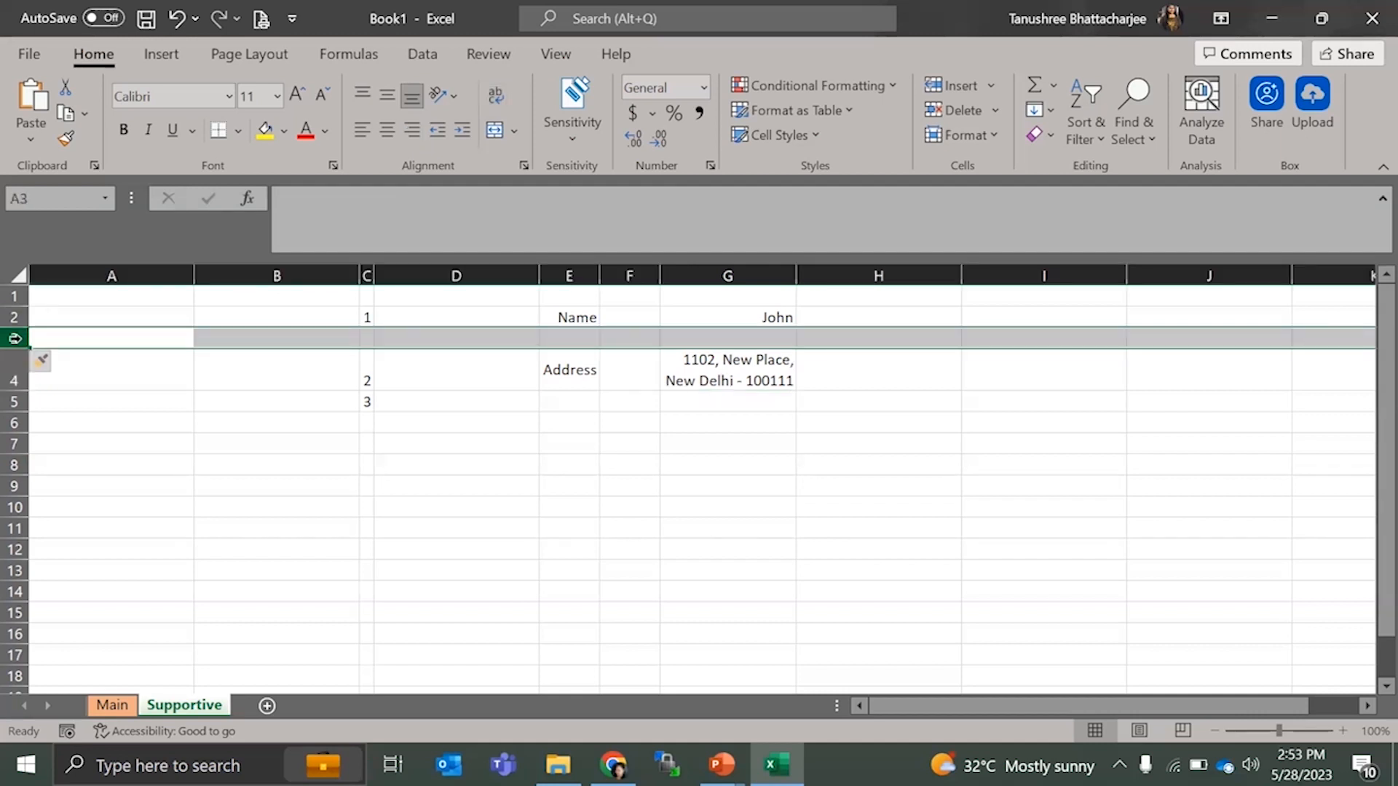
{"action": "right_click", "coordinate": [14, 338]}
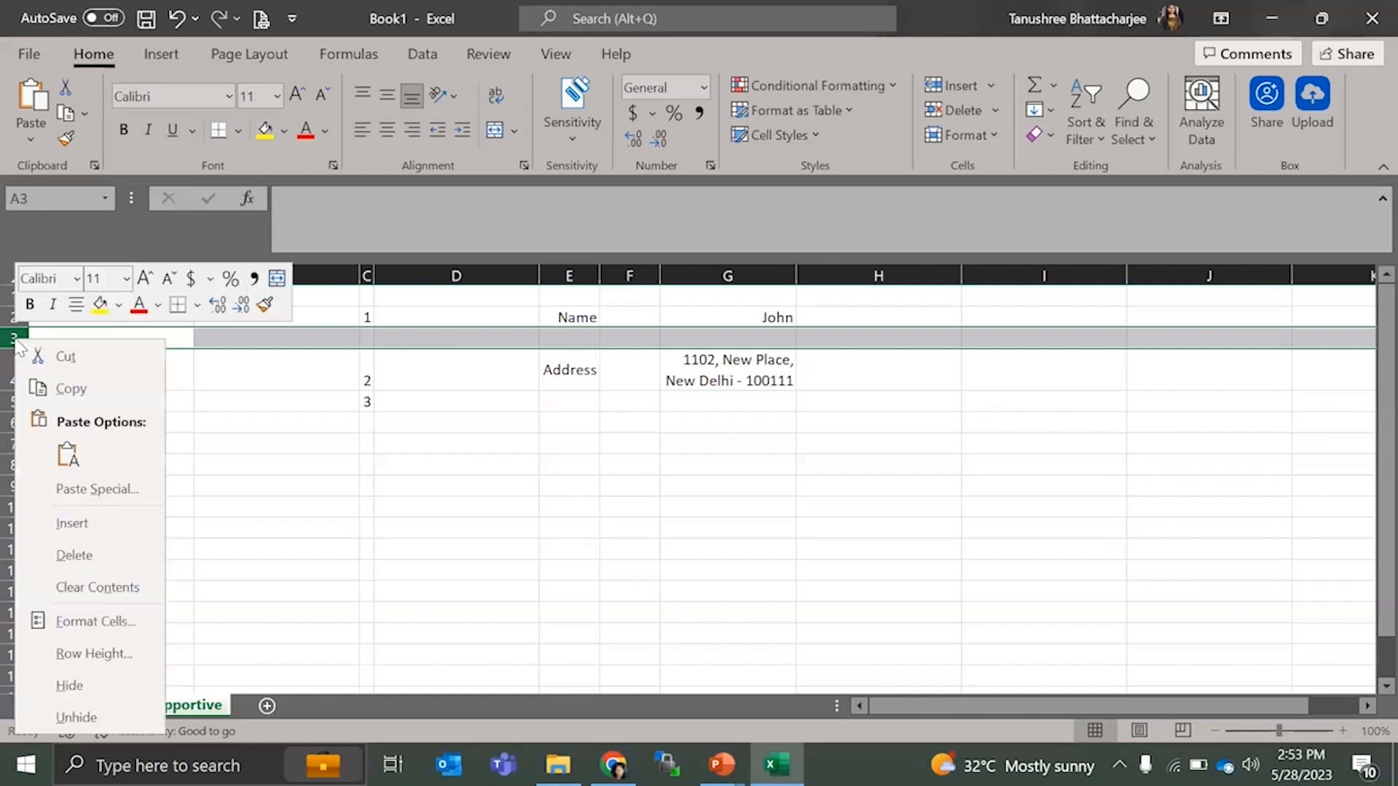
{"action": "left_click", "coordinate": [131, 553]}
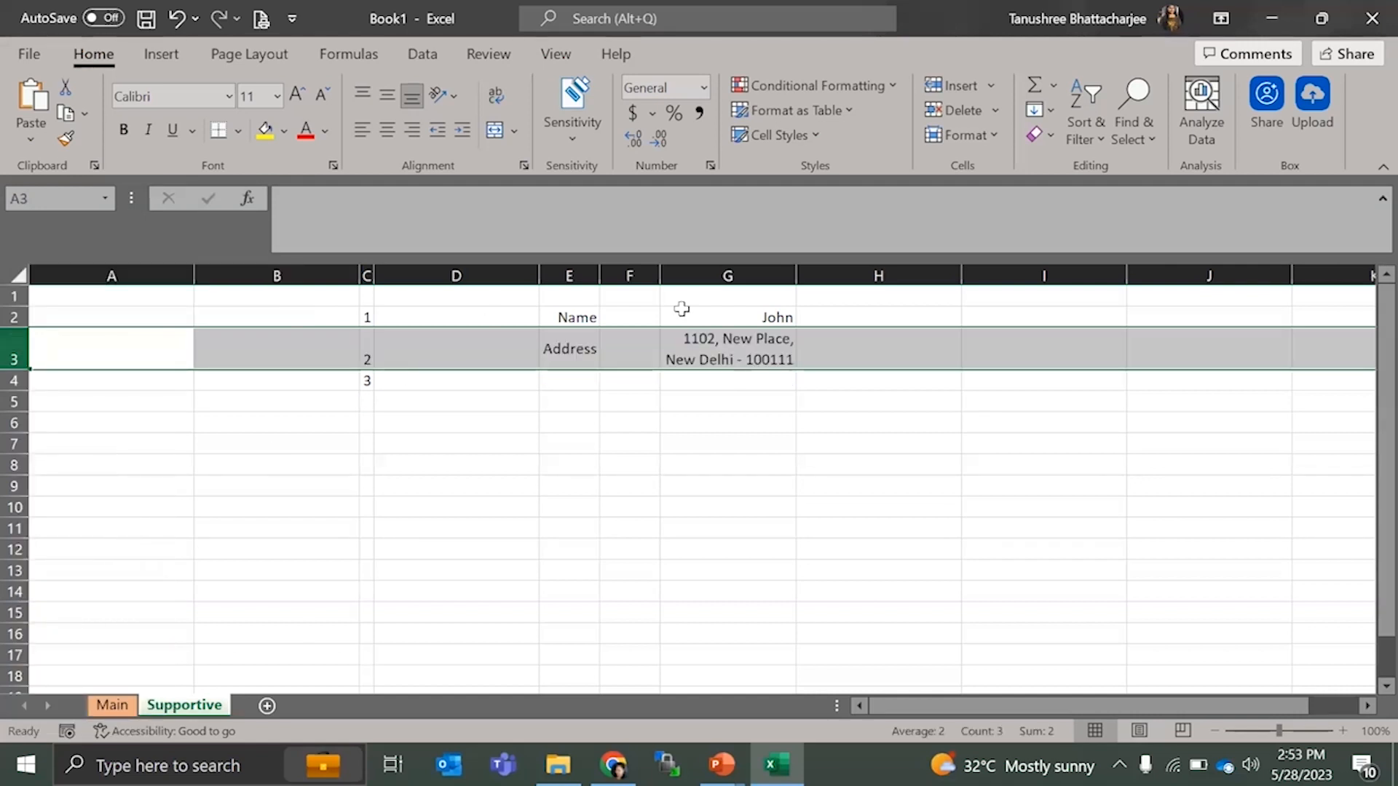
- Delete the blank column F between the labels and their values, and select cell F10
{"action": "left_click", "coordinate": [630, 275]}
{"action": "right_click", "coordinate": [631, 278]}
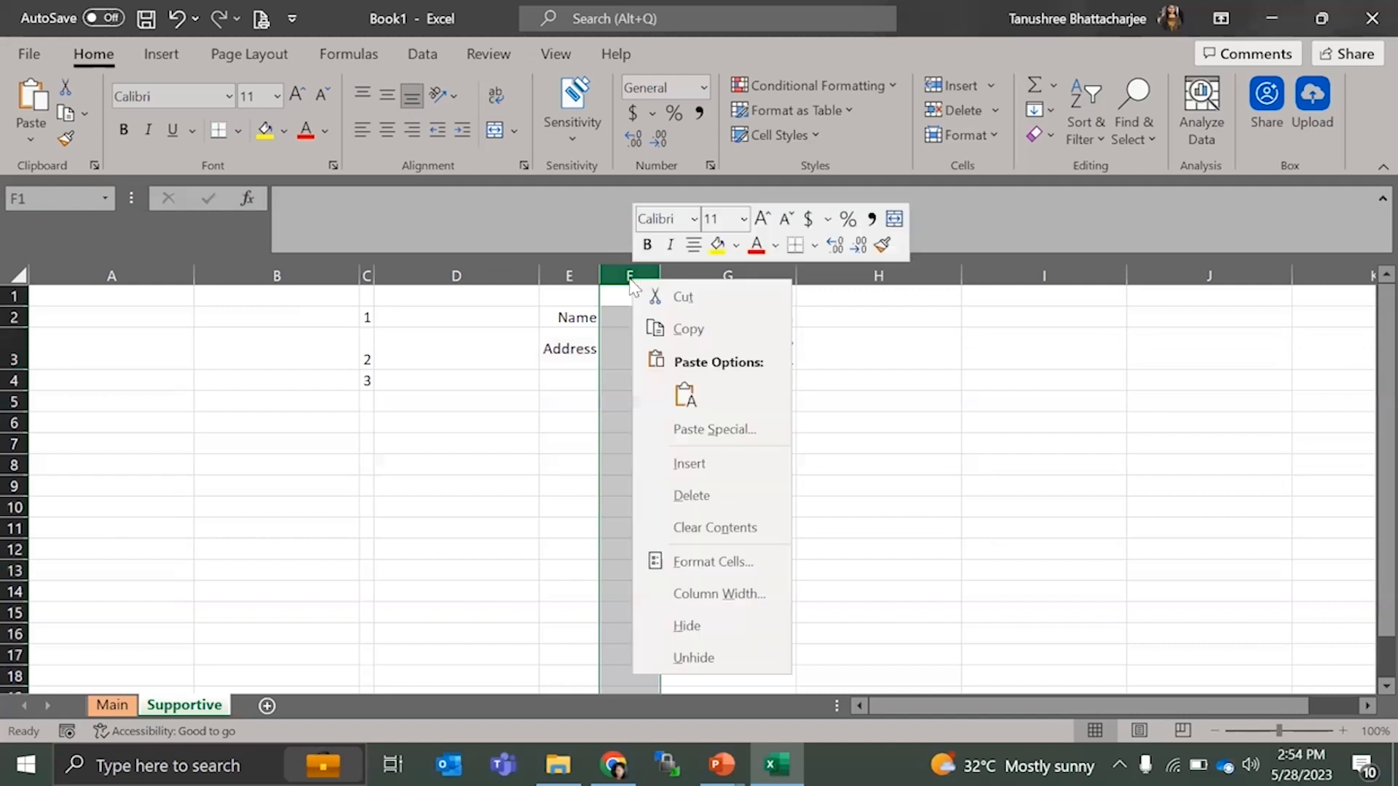
{"action": "left_click", "coordinate": [682, 499]}
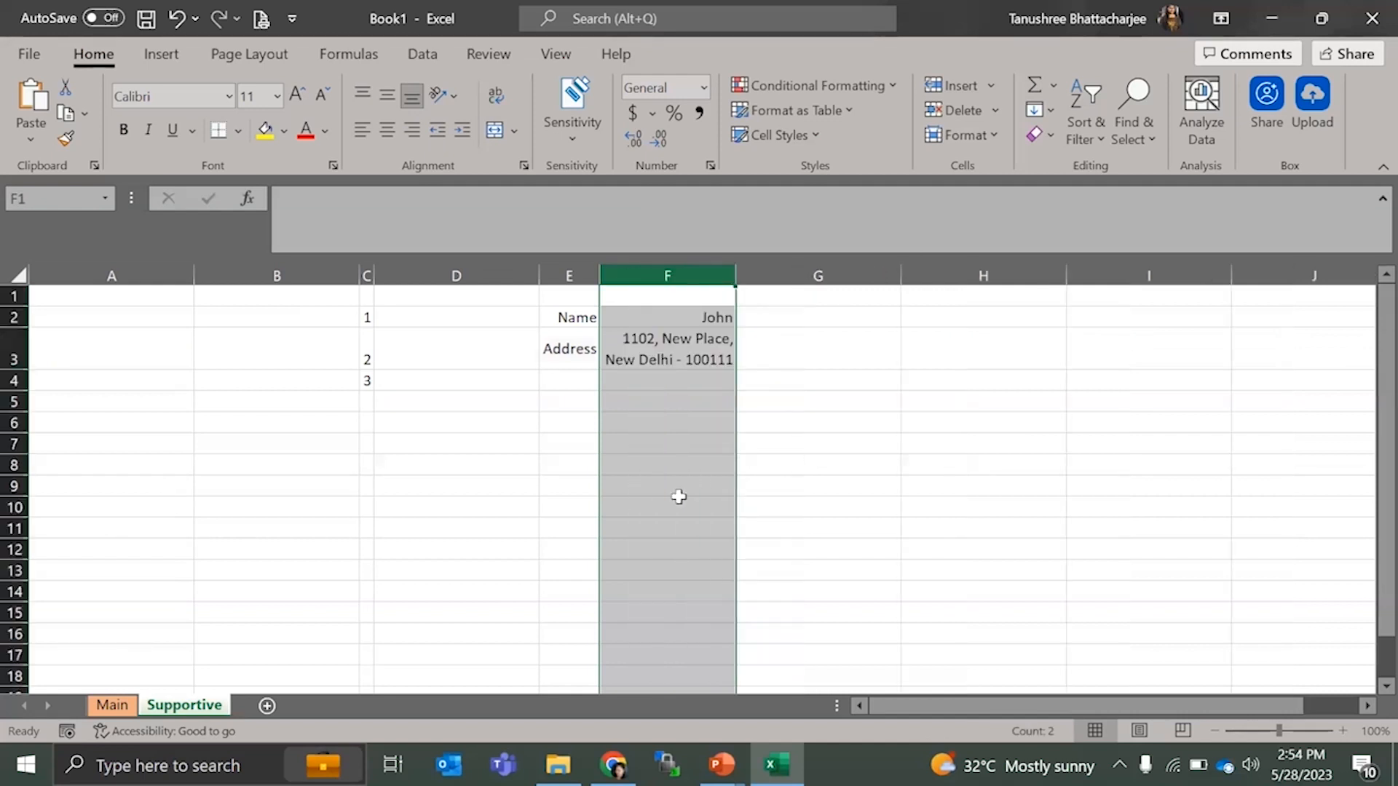
{"action": "left_click", "coordinate": [681, 505]}
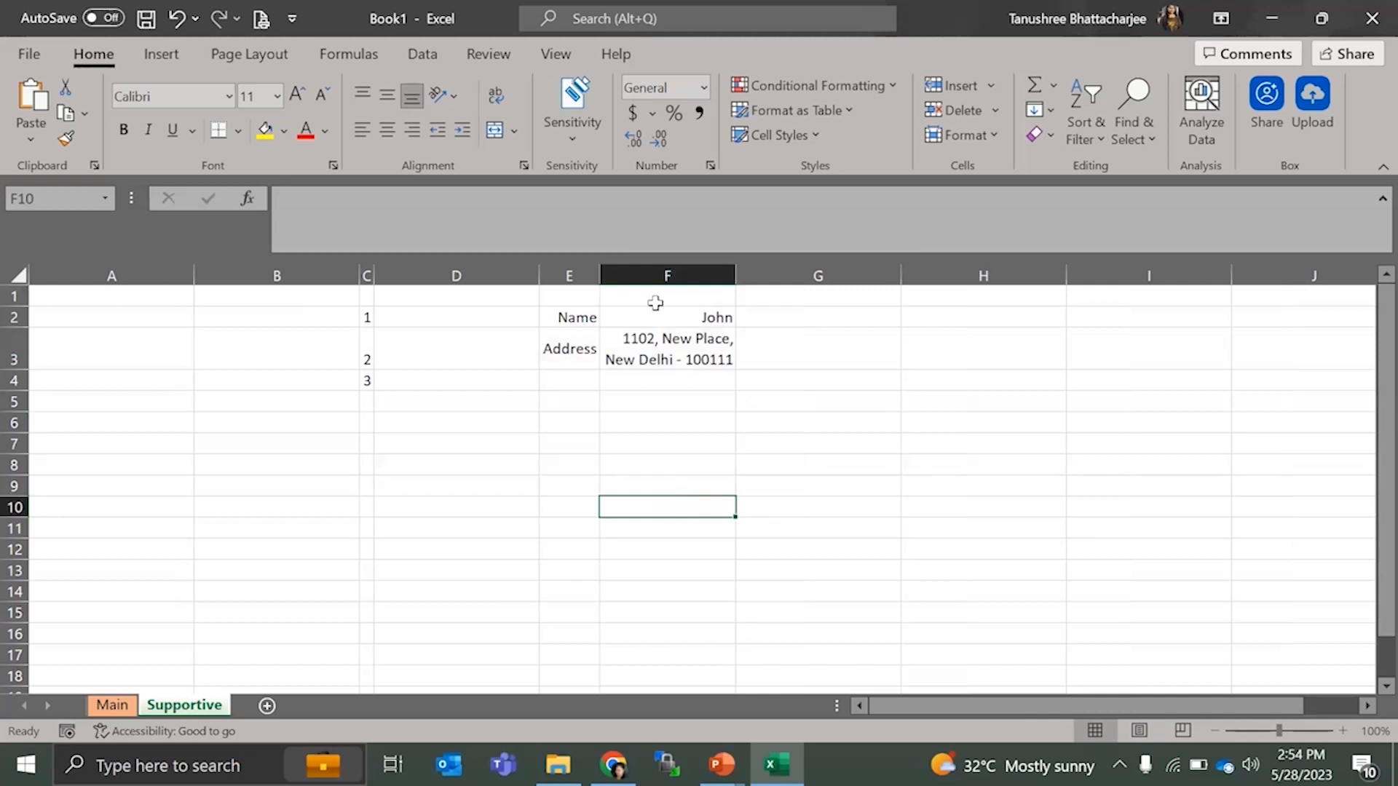
- Insert a blank column before column F and a blank row above the Address row
{"action": "left_click", "coordinate": [652, 297]}
{"action": "left_click", "coordinate": [650, 278]}
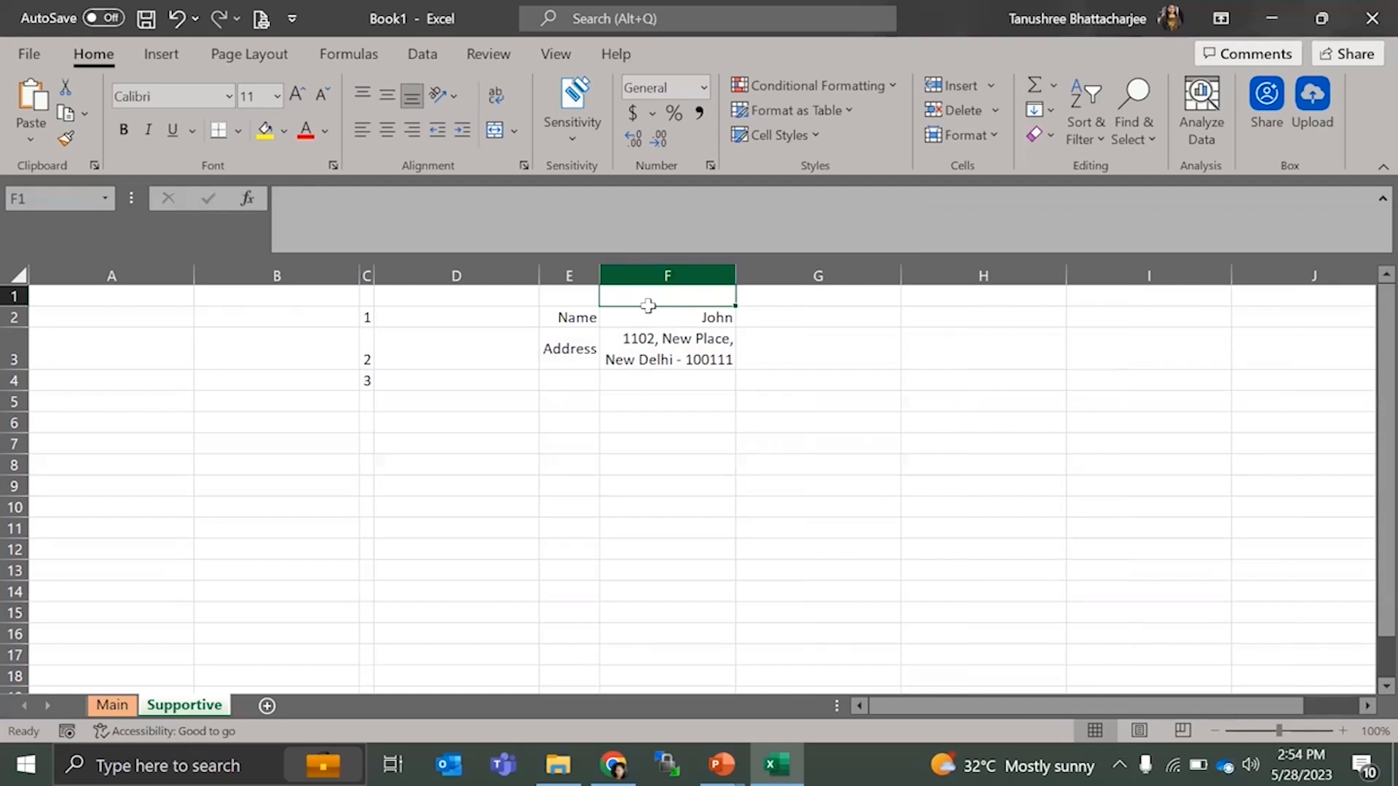
{"action": "left_click", "coordinate": [646, 277]}
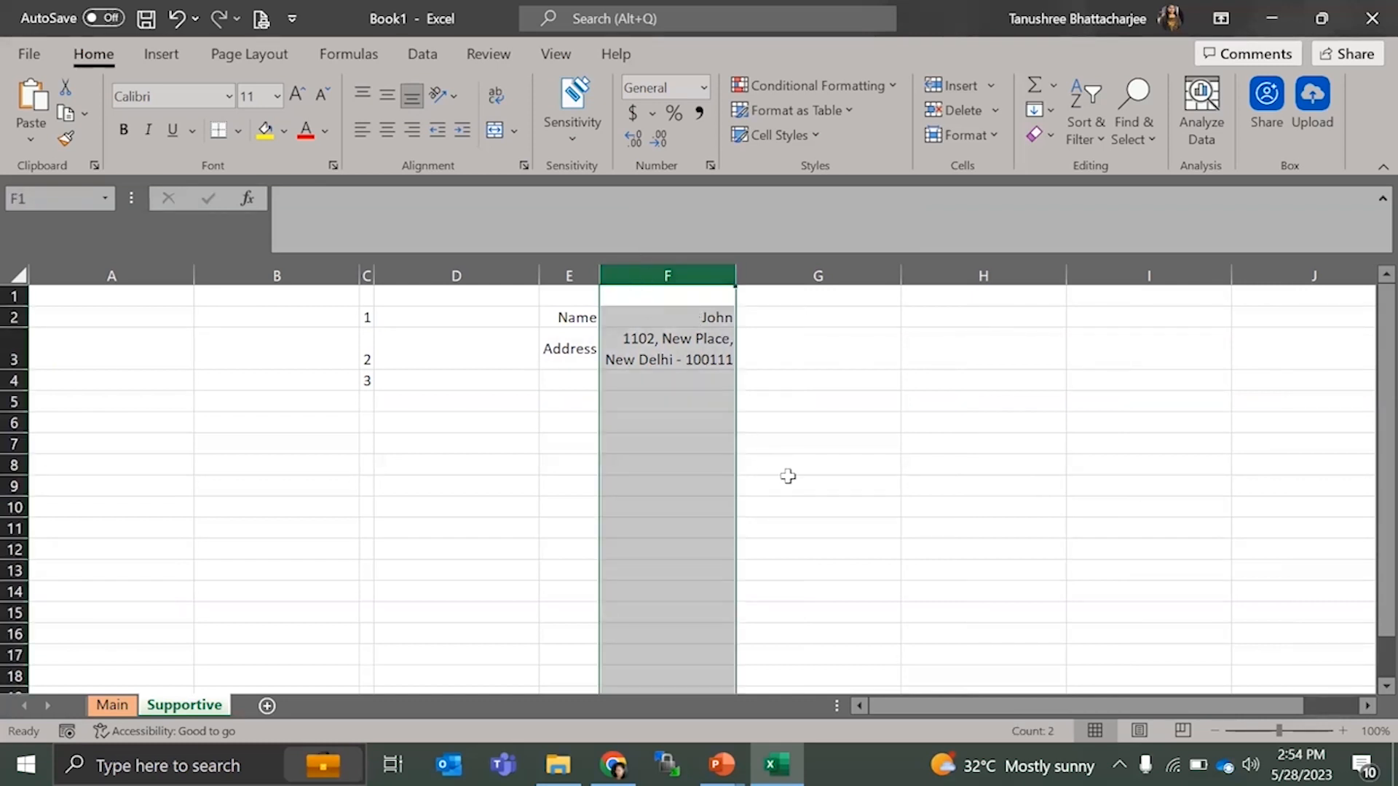
{"action": "key", "text": "ctrl+shift+plus"}
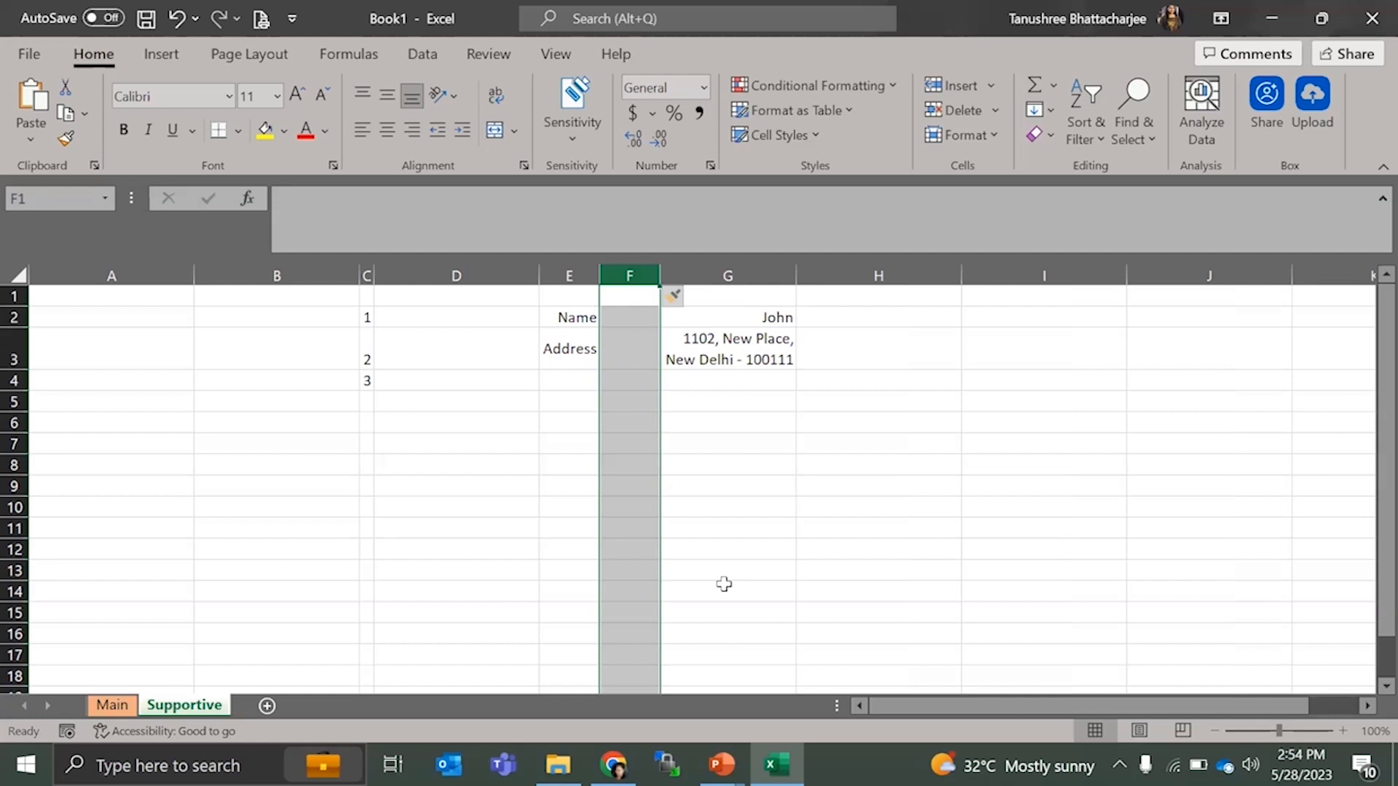
{"action": "left_click", "coordinate": [15, 341]}
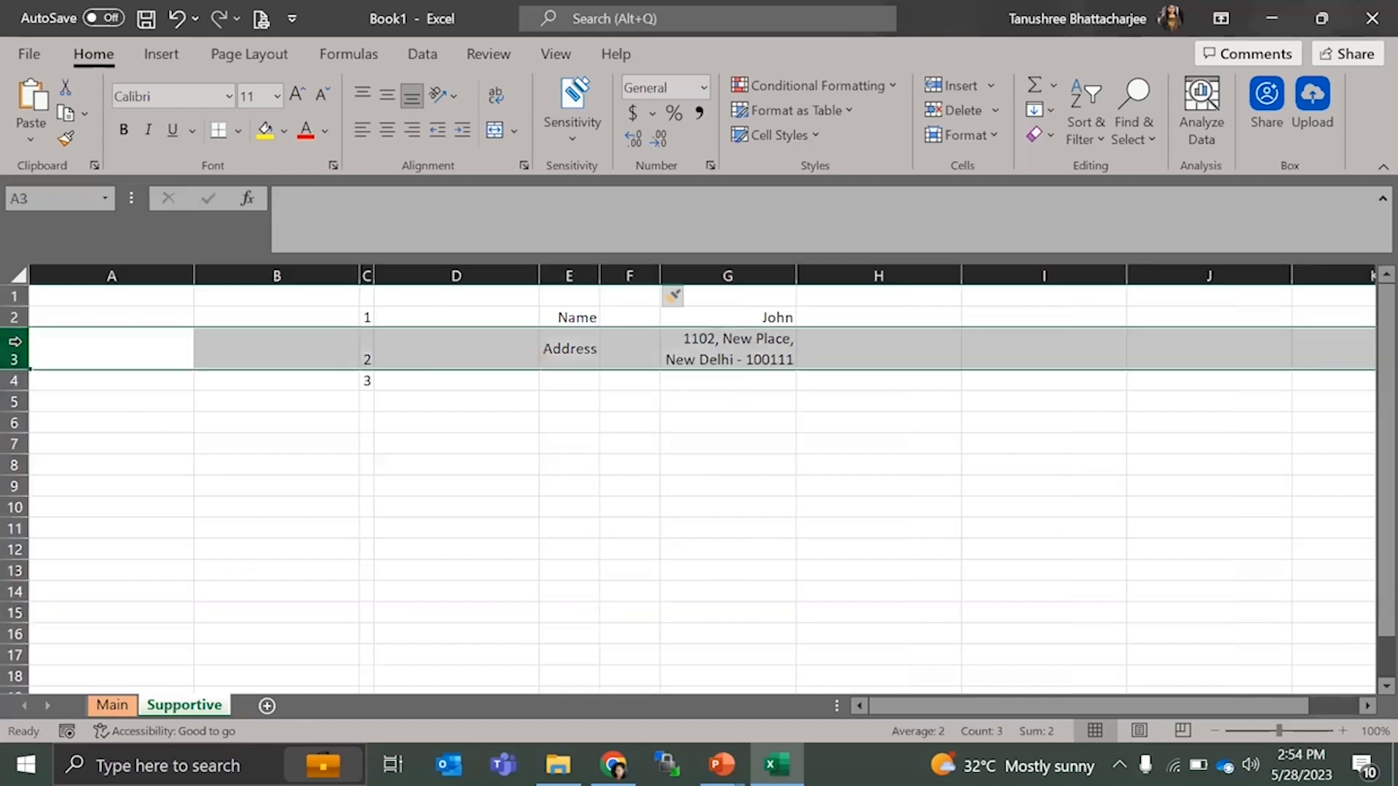
{"action": "key", "text": "ctrl+shift+plus"}
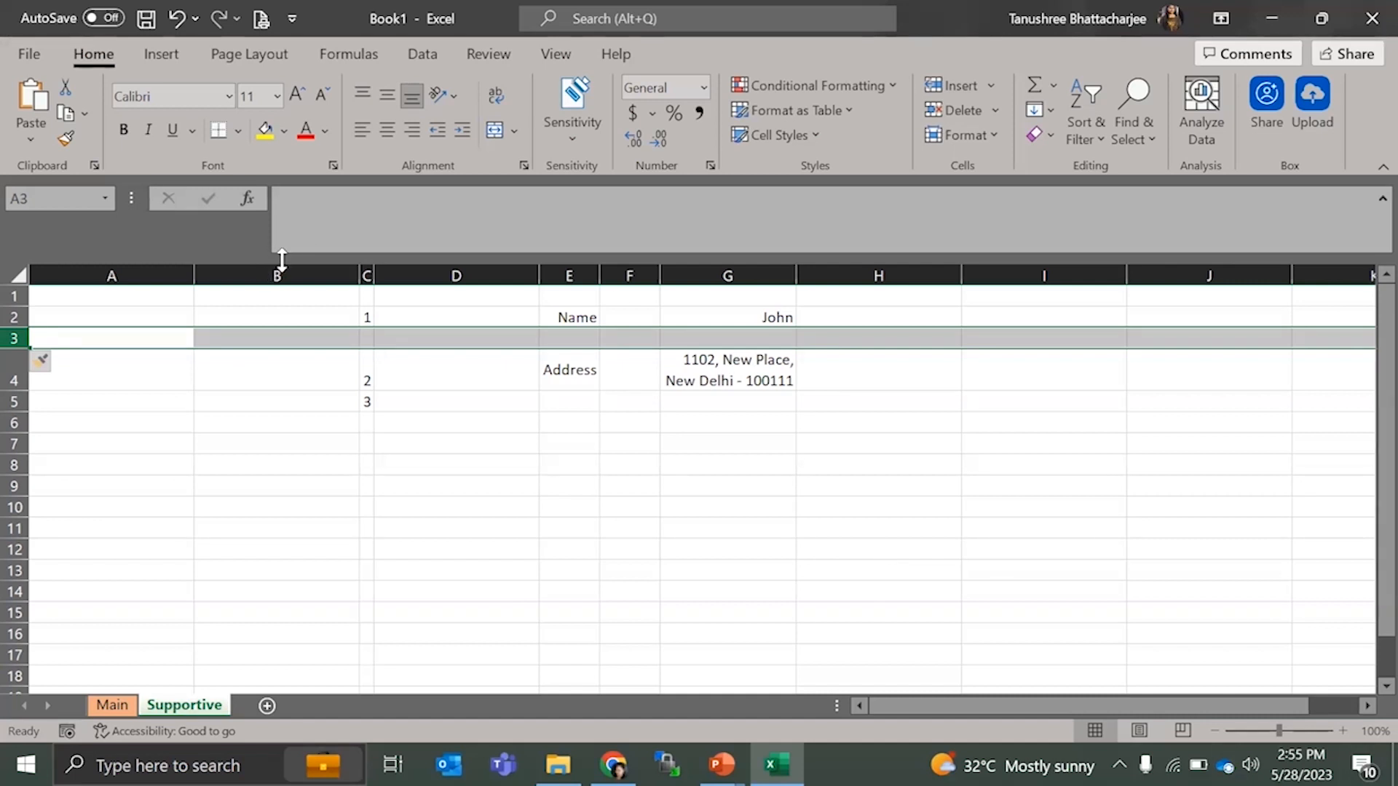
- Delete the blank row 3 and the blank column F
{"action": "key", "text": "ctrl+minus"}
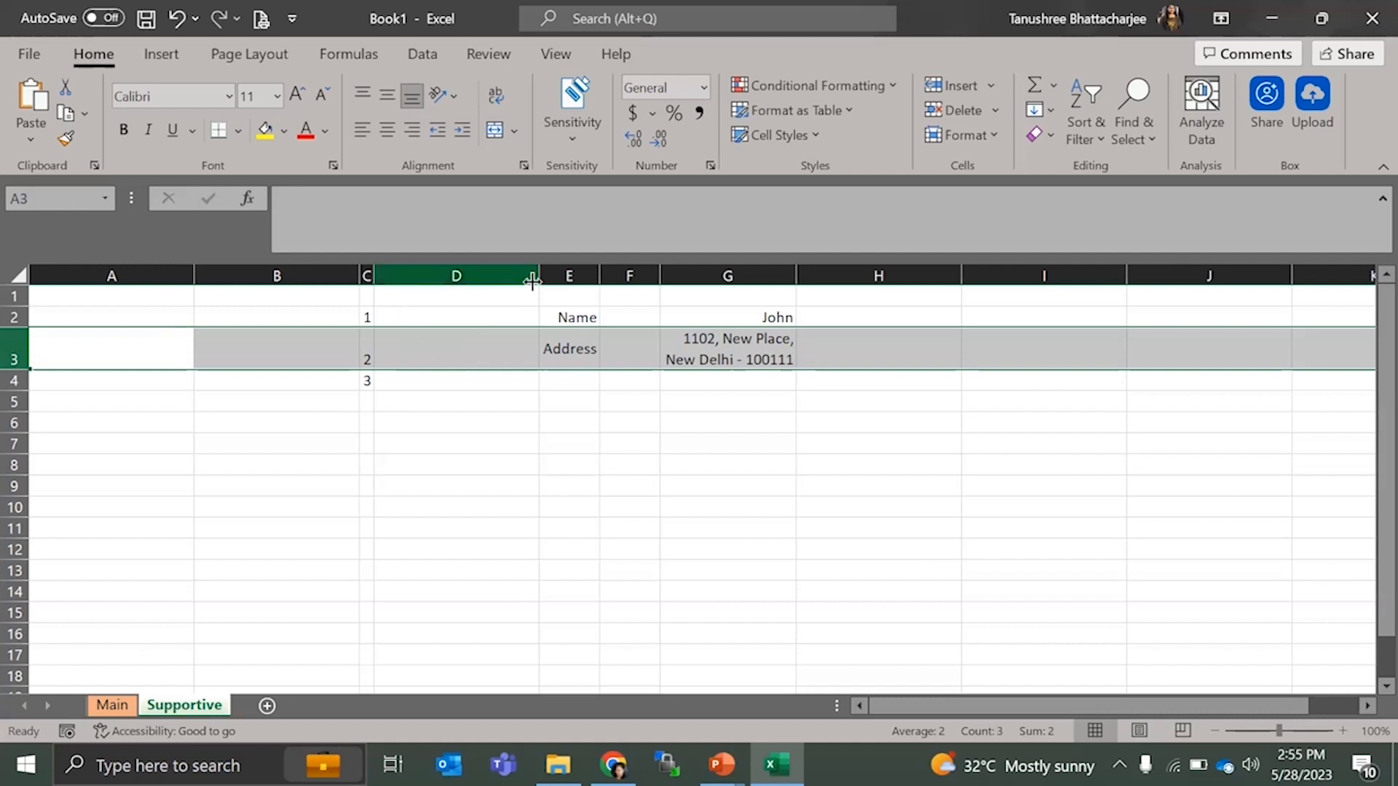
{"action": "left_click", "coordinate": [639, 271]}
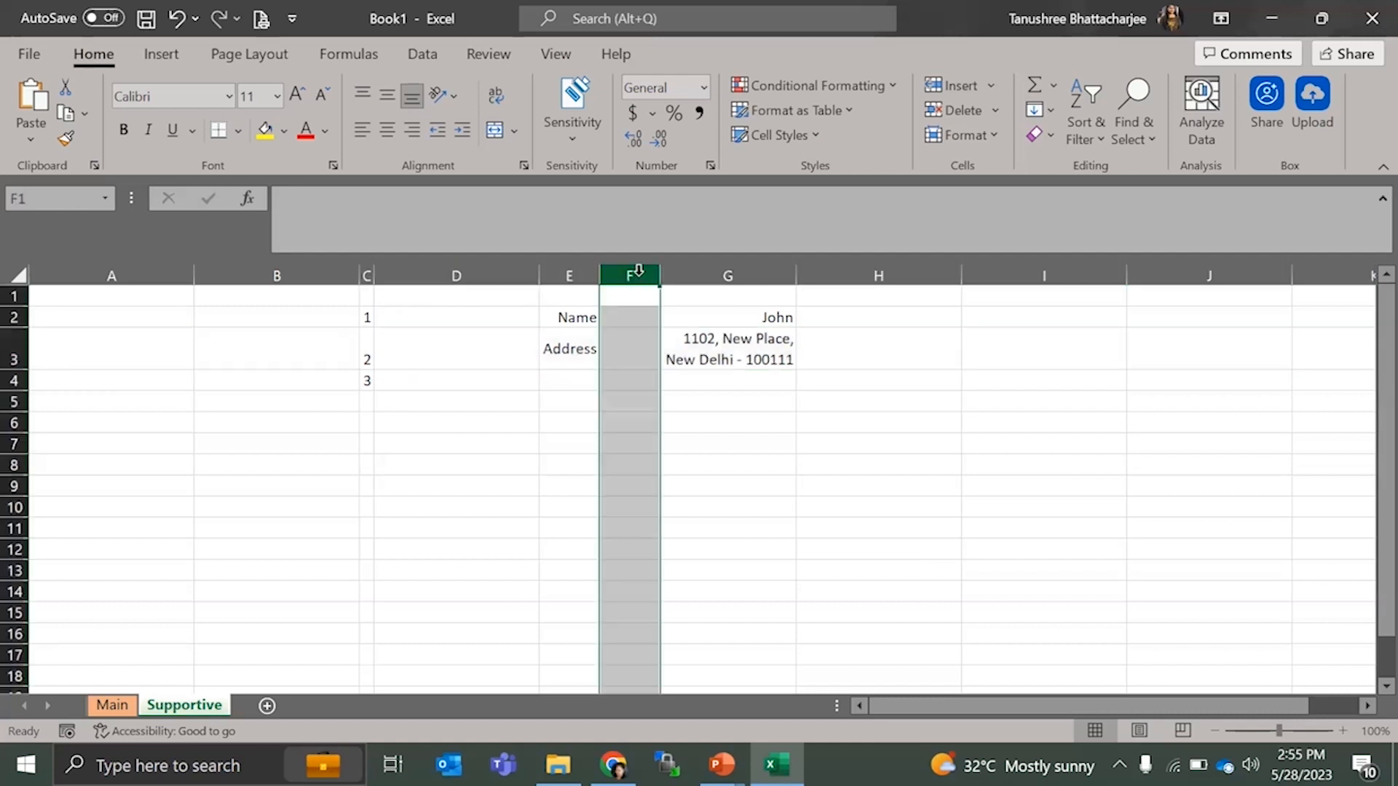
{"action": "key", "text": "ctrl+minus"}
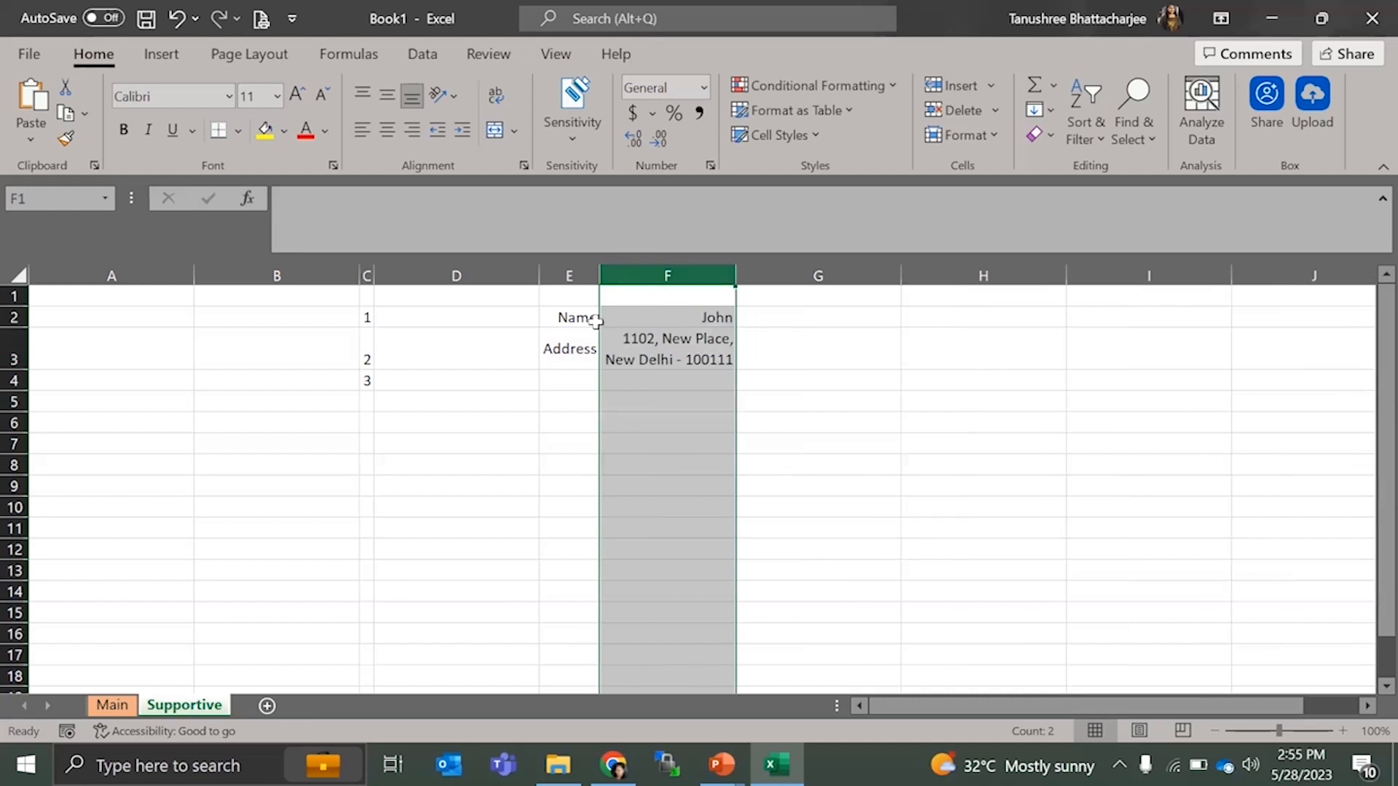
- Select the whole of column F from cell F1 and the whole of row 2 from cell F2, ending on cell F3
{"action": "left_click", "coordinate": [570, 271], "text": "shift"}
{"action": "left_click", "coordinate": [619, 292]}
{"action": "key", "text": "ctrl+space"}
{"action": "key", "text": "Down"}
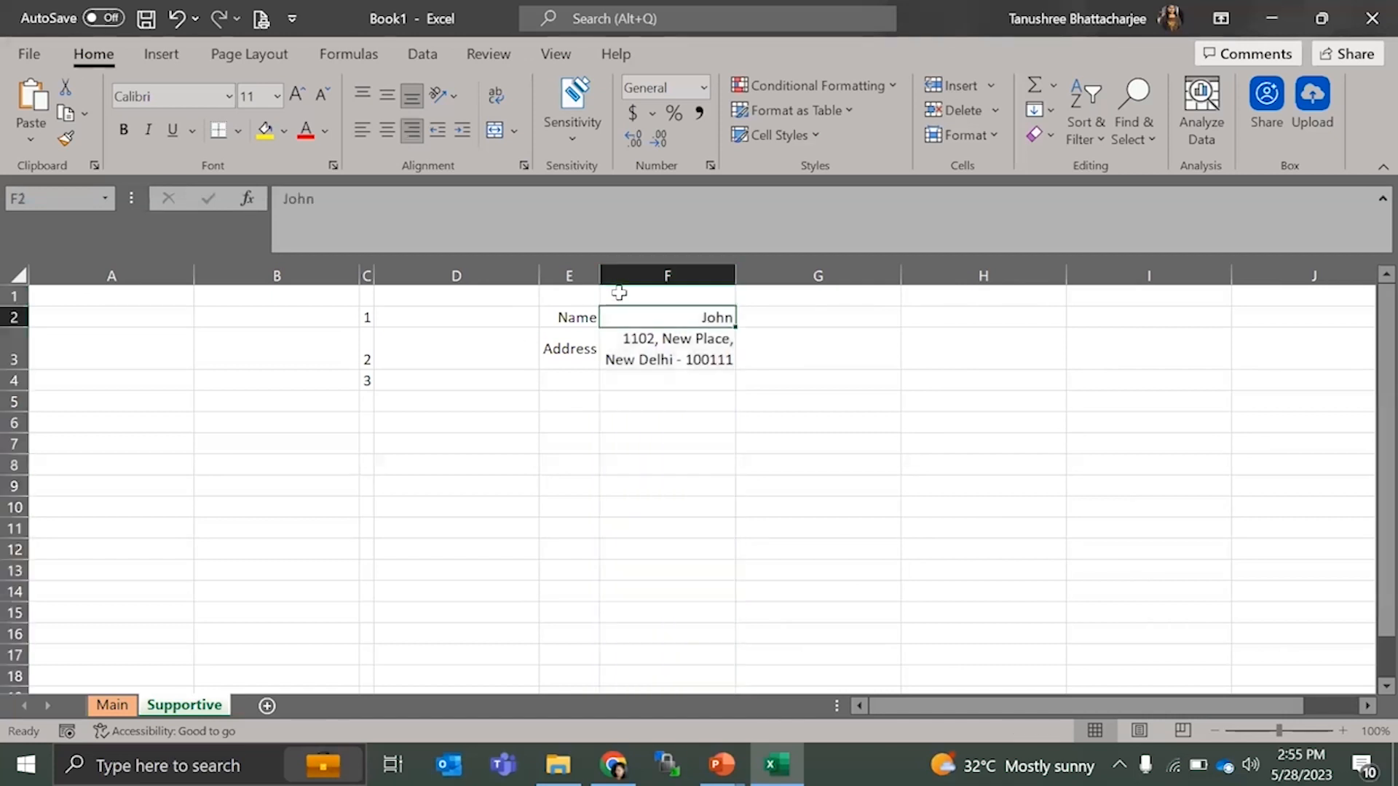
{"action": "key", "text": "shift+space"}
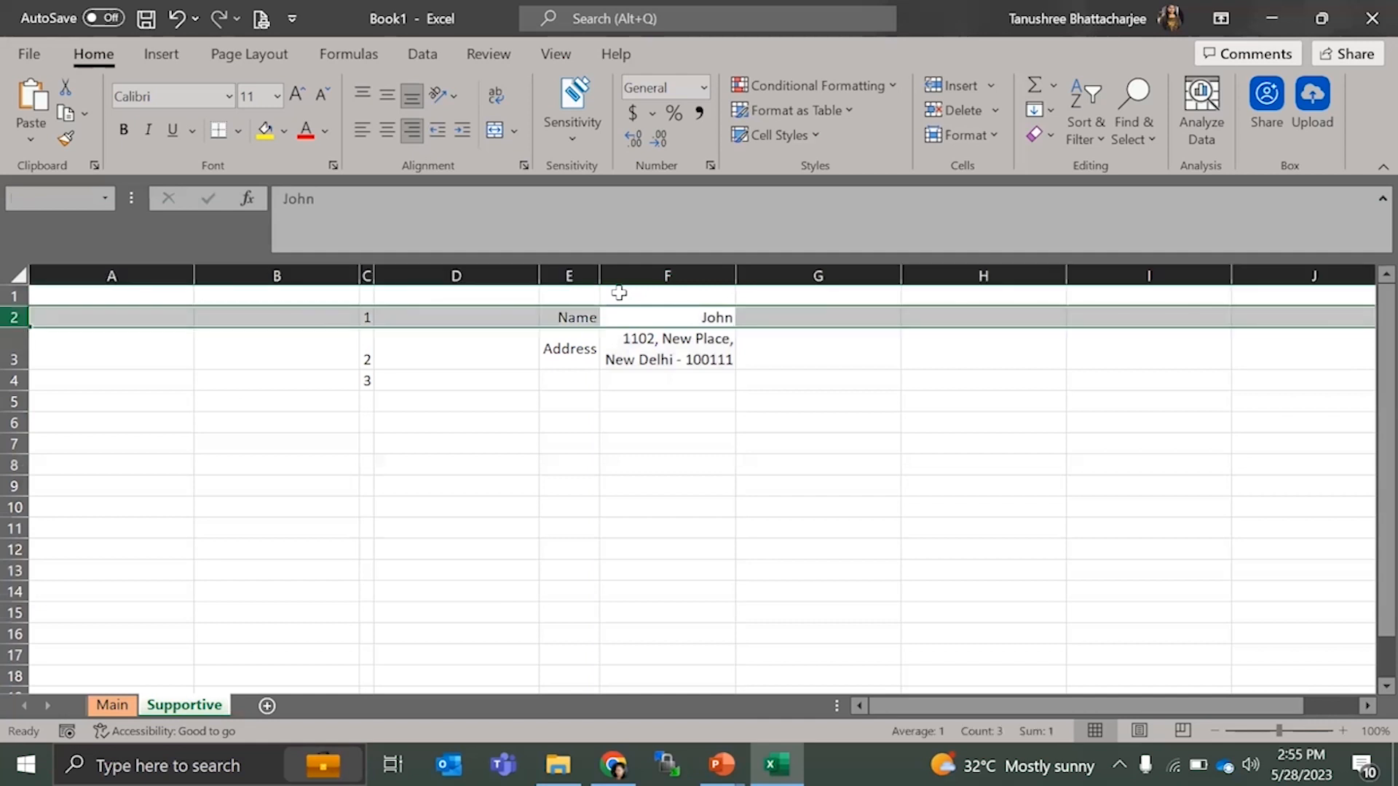
{"action": "left_click", "coordinate": [659, 334]}
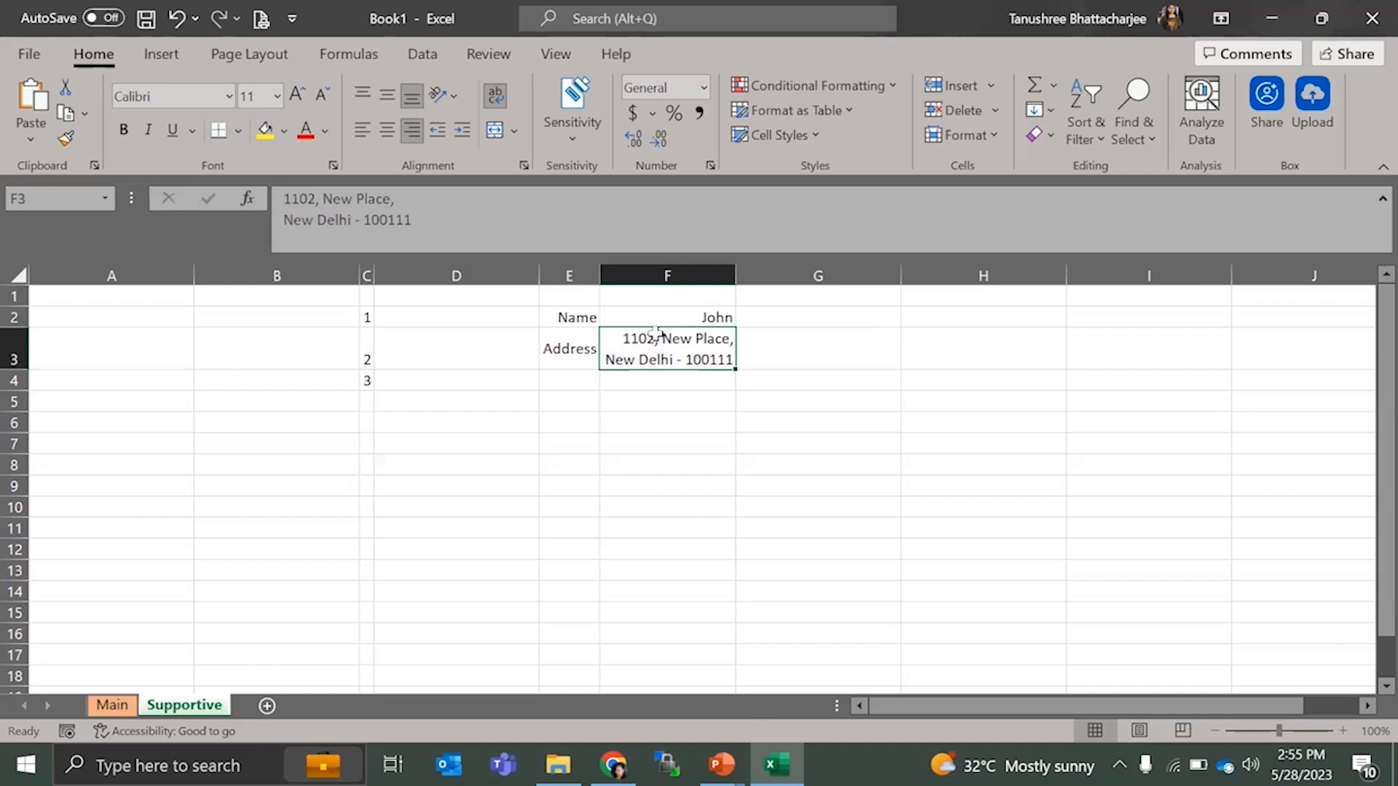
{"action": "double_click", "coordinate": [806, 357]}
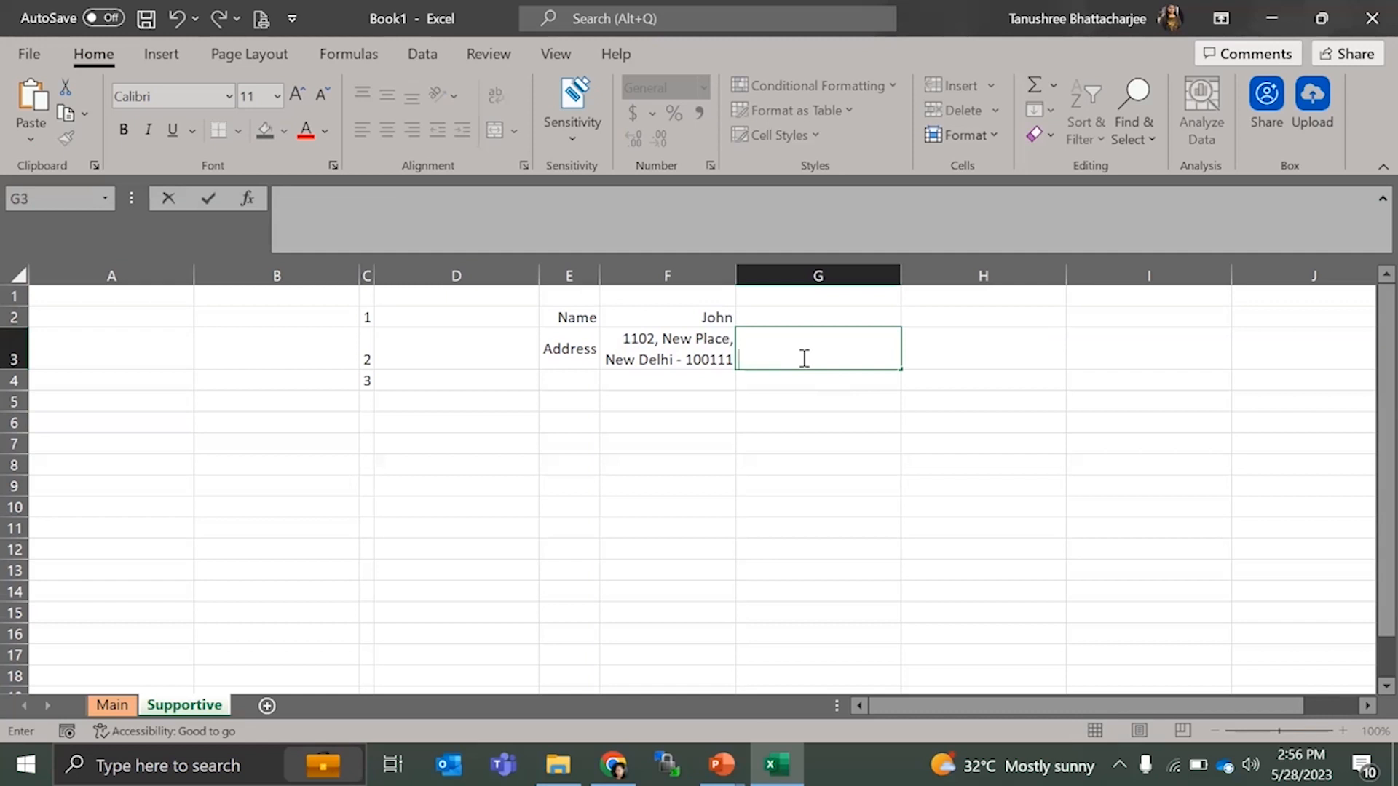
{"action": "type", "text": "+"}
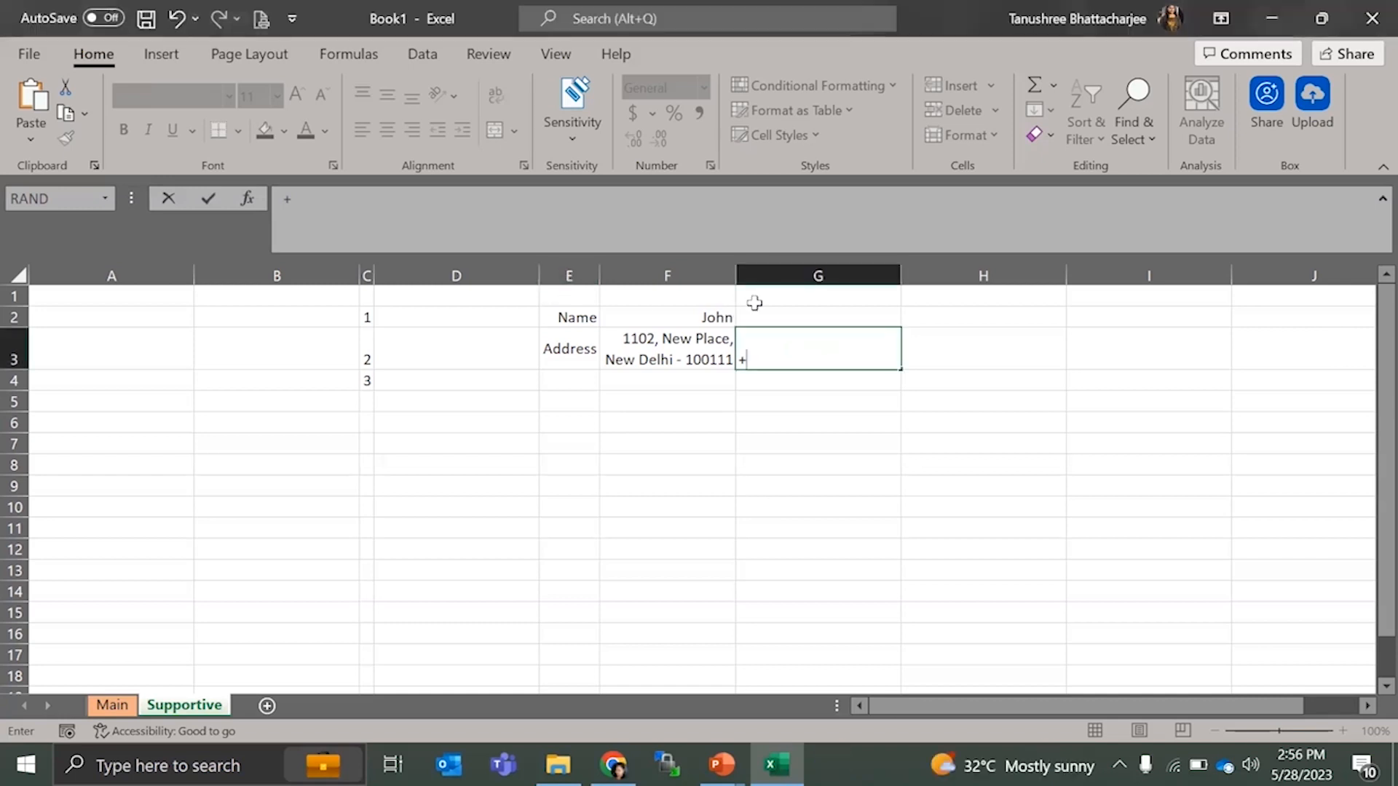
{"action": "key", "text": "BackSpace"}
{"action": "key", "text": "Return"}
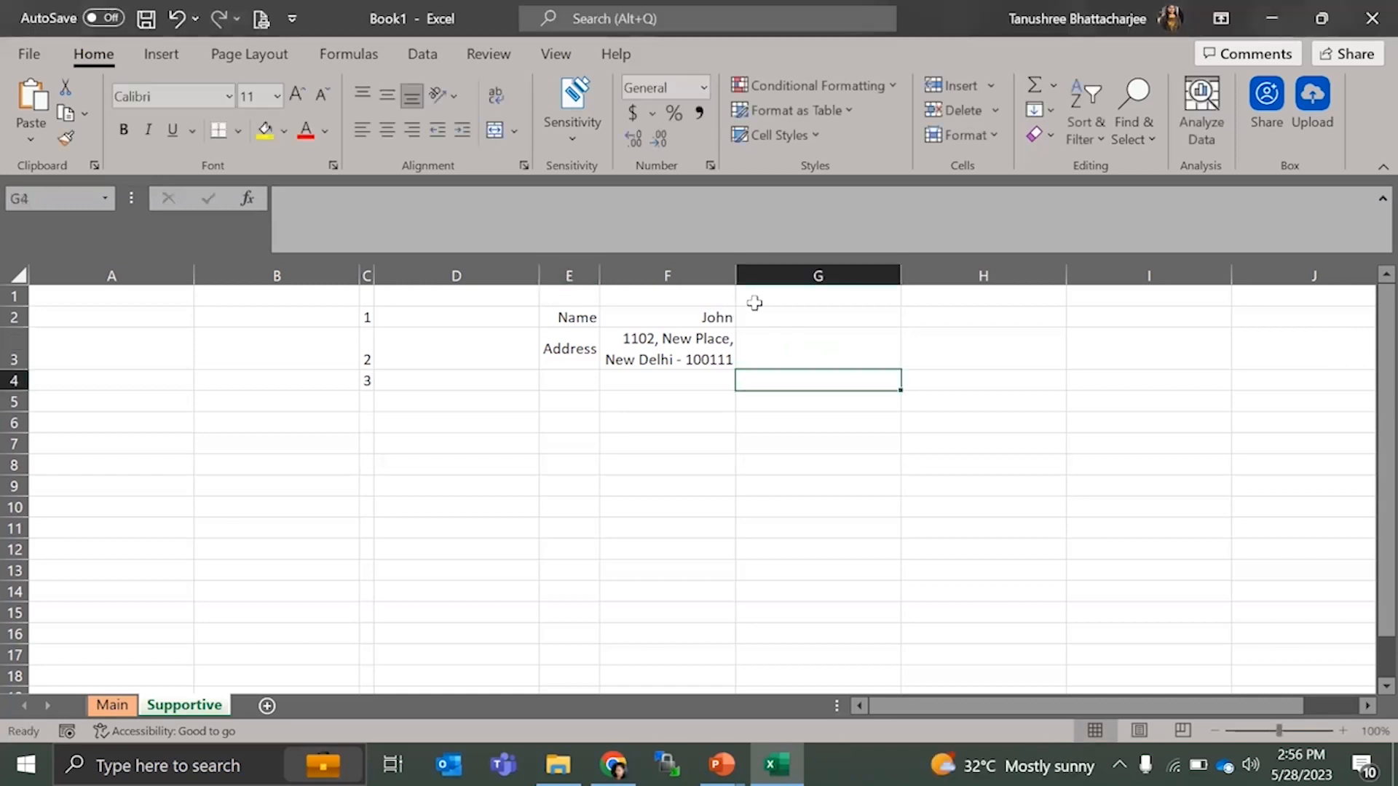
- Starting from the address value in cell F3, select the whole of column F and the whole of row 3
{"action": "left_click", "coordinate": [619, 333]}
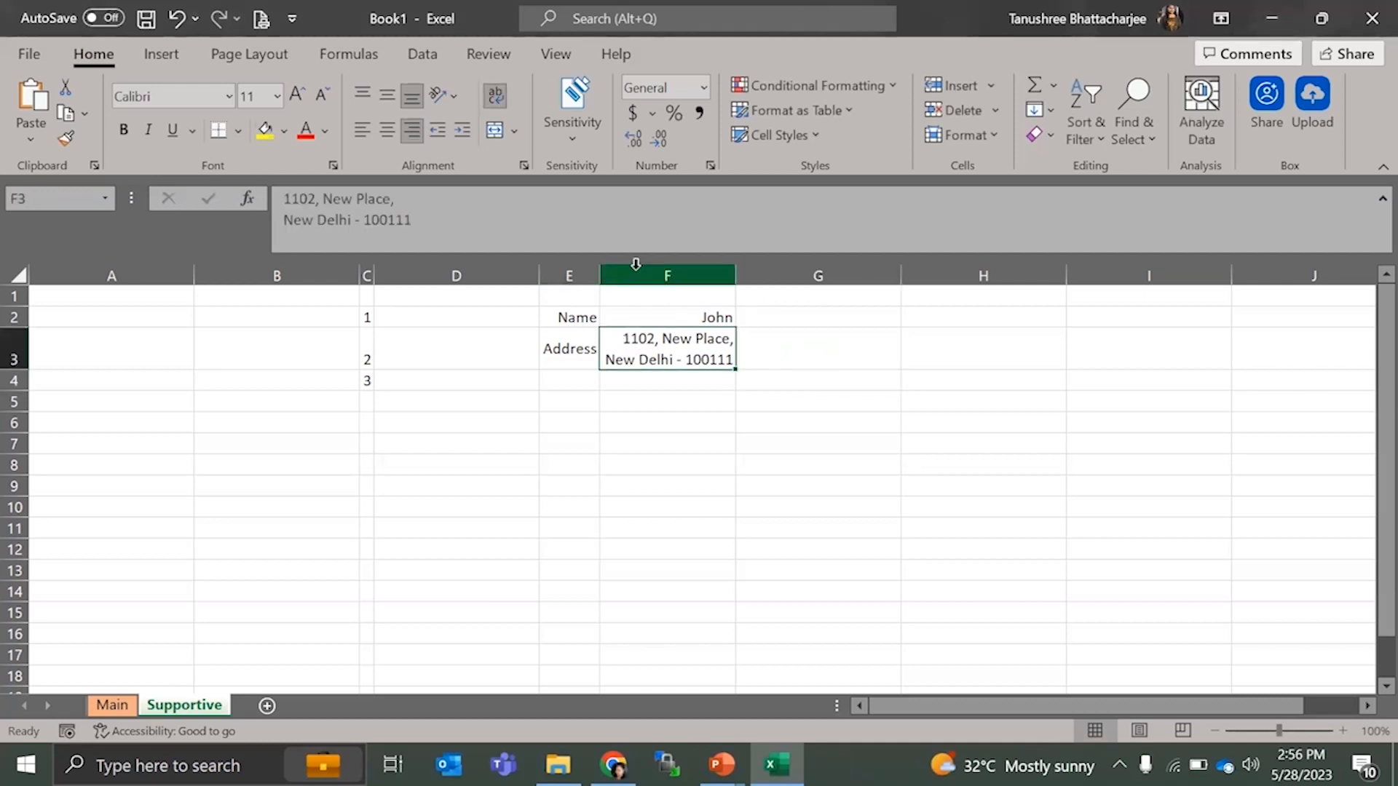
{"action": "key", "text": "Left"}
{"action": "key", "text": "Right"}
{"action": "left_click", "coordinate": [635, 264]}
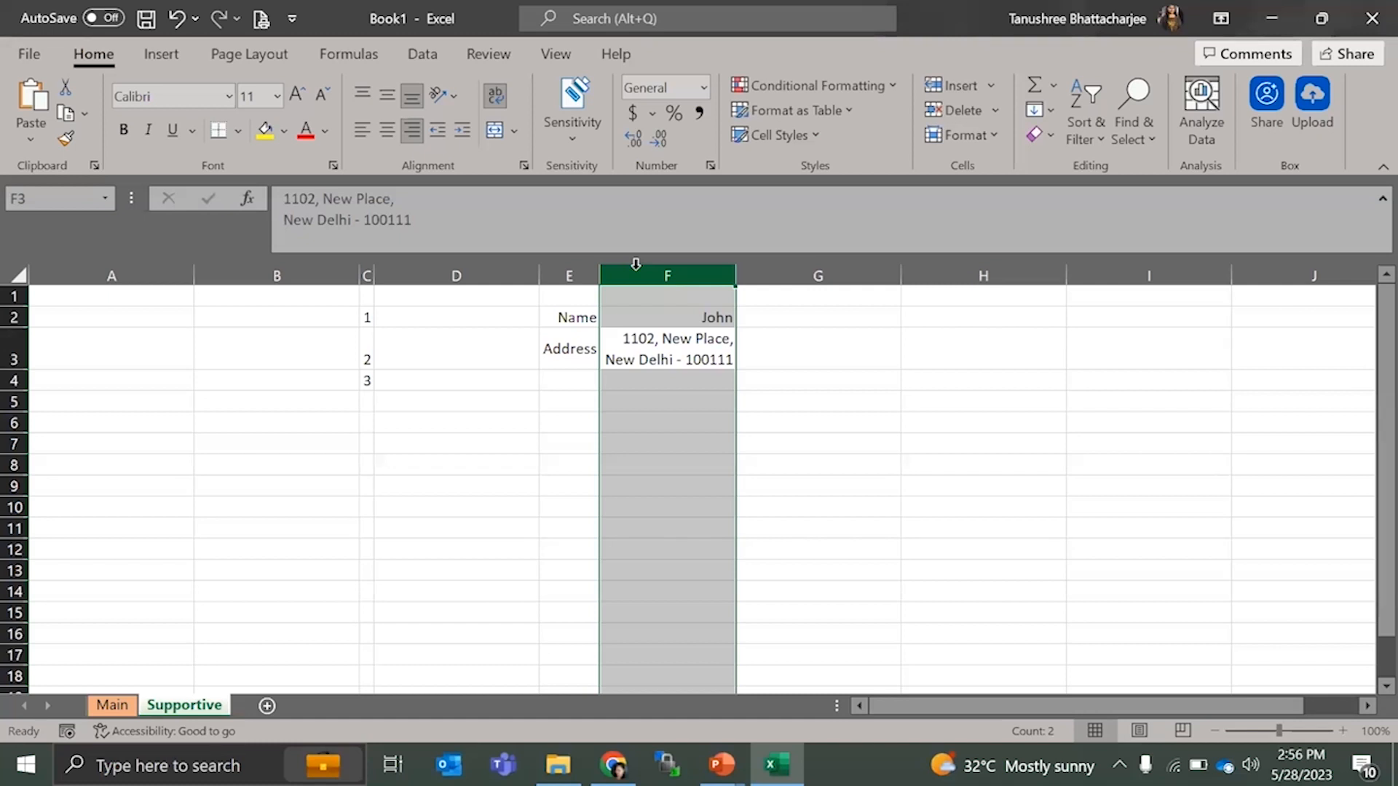
{"action": "key", "text": "Down"}
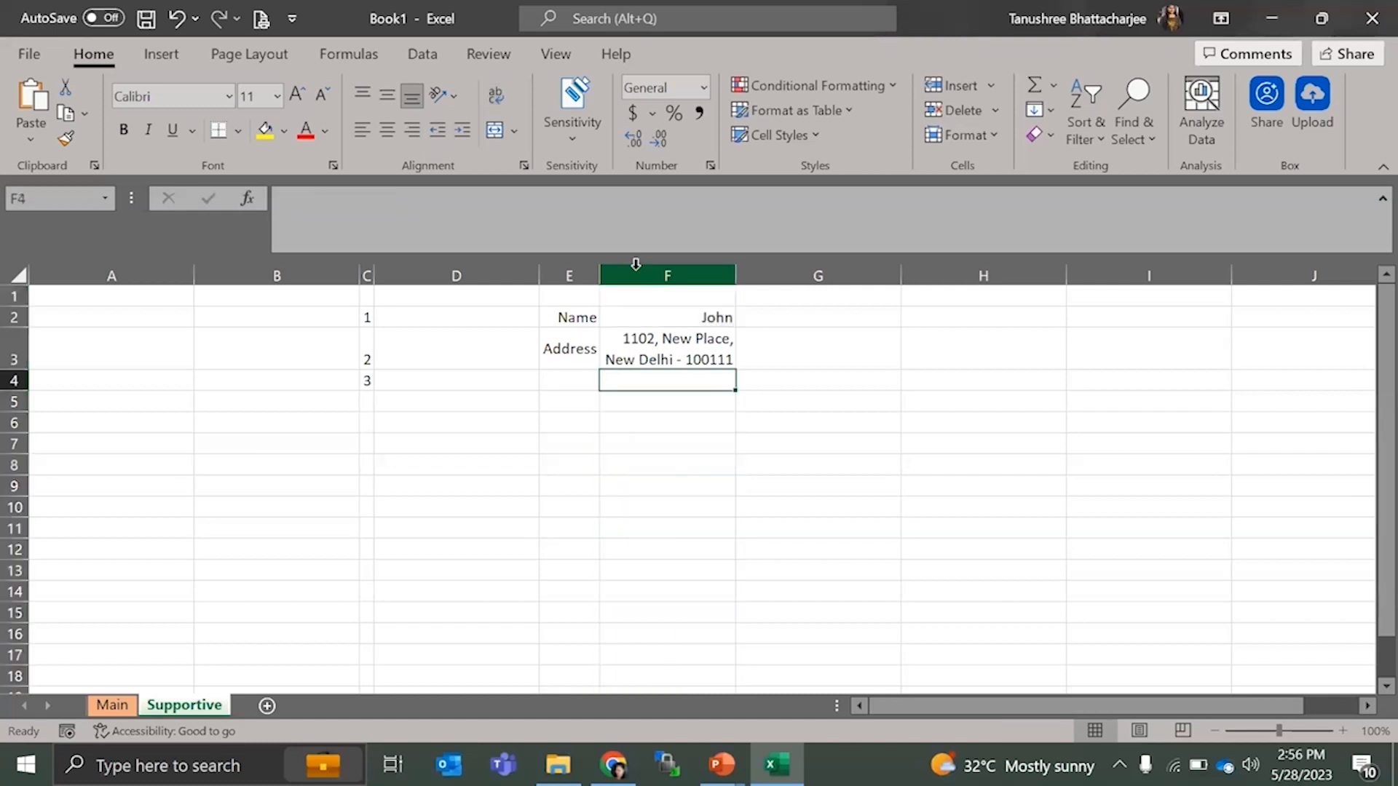
{"action": "key", "text": "Up"}
{"action": "key", "text": "shift+space"}
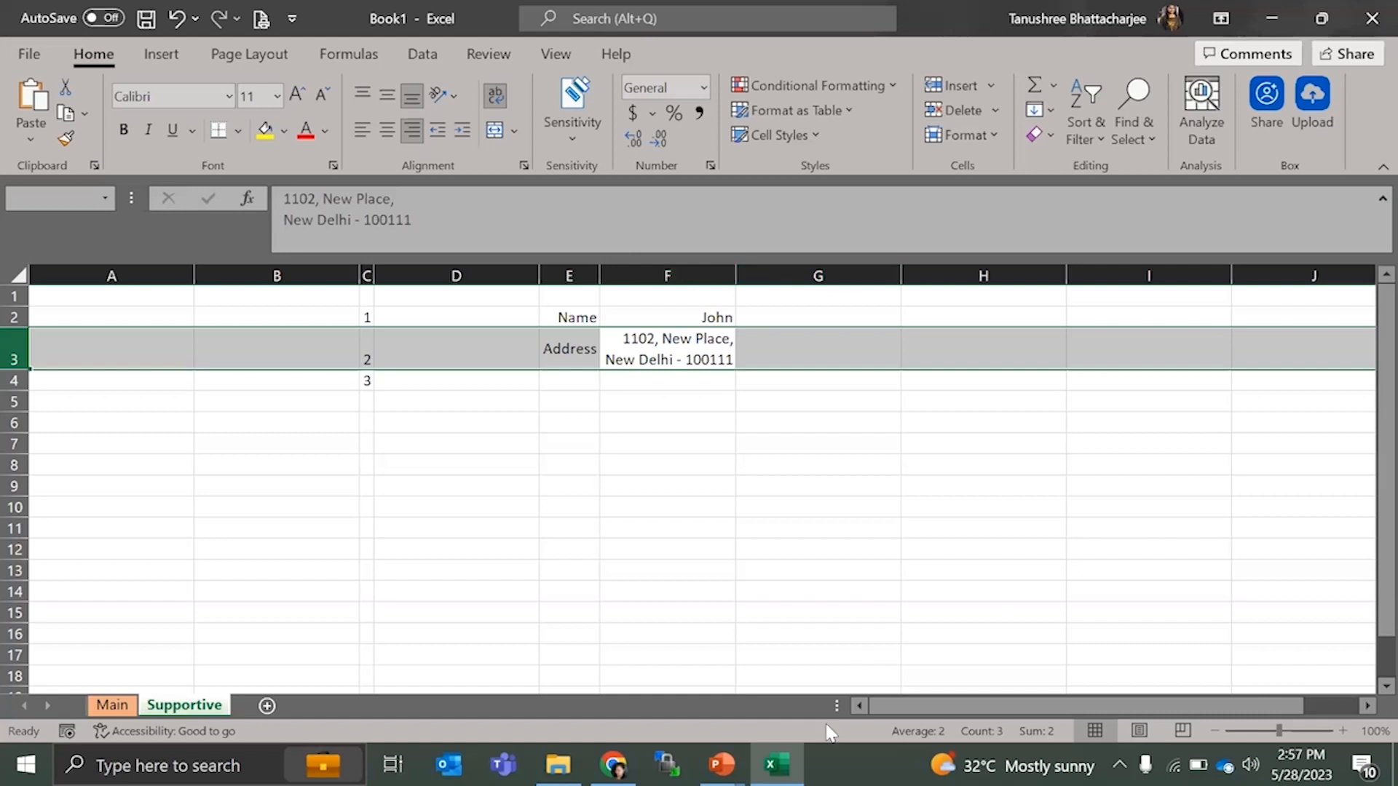
- Select columns A through D, which precede the Name and Address labels
{"action": "mouse_move", "coordinate": [776, 765]}
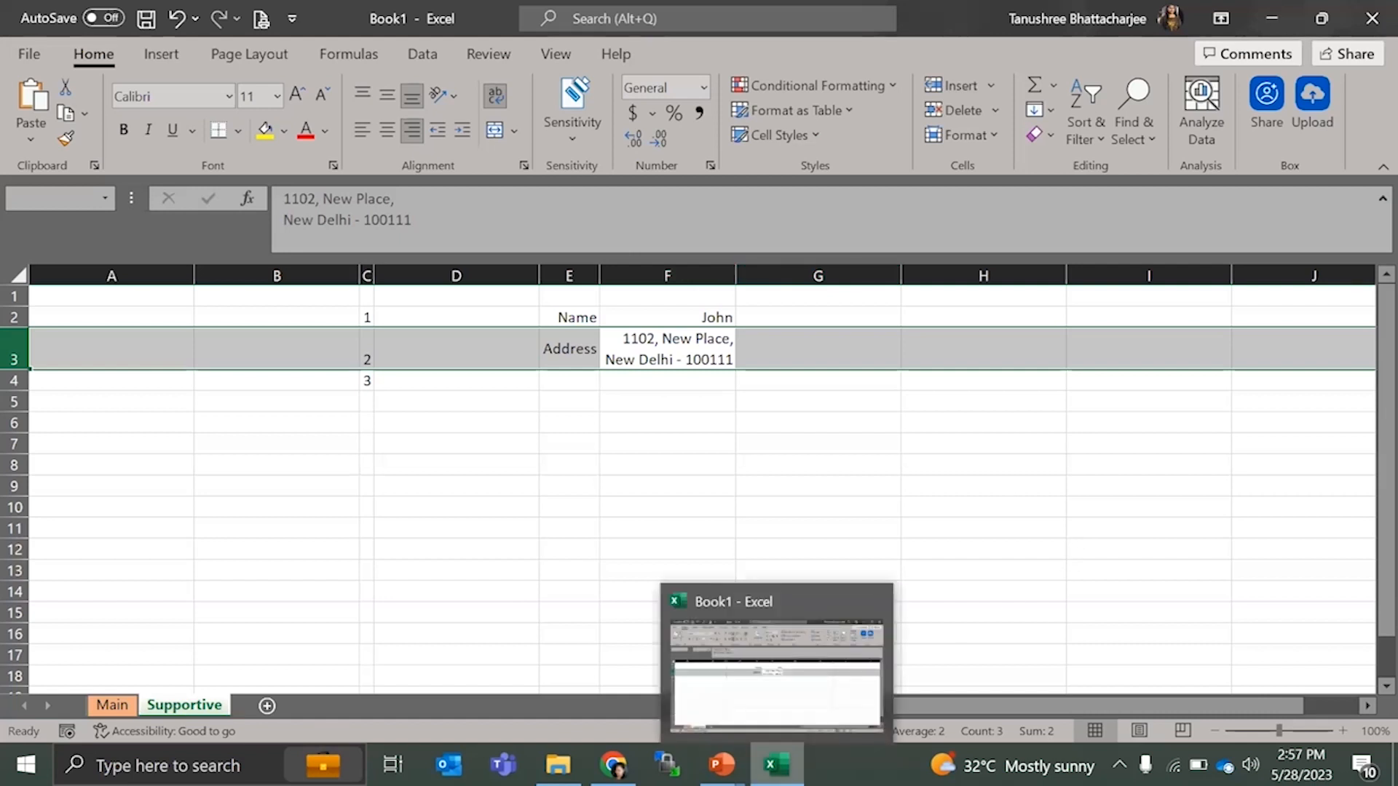
{"action": "left_click", "coordinate": [452, 294]}
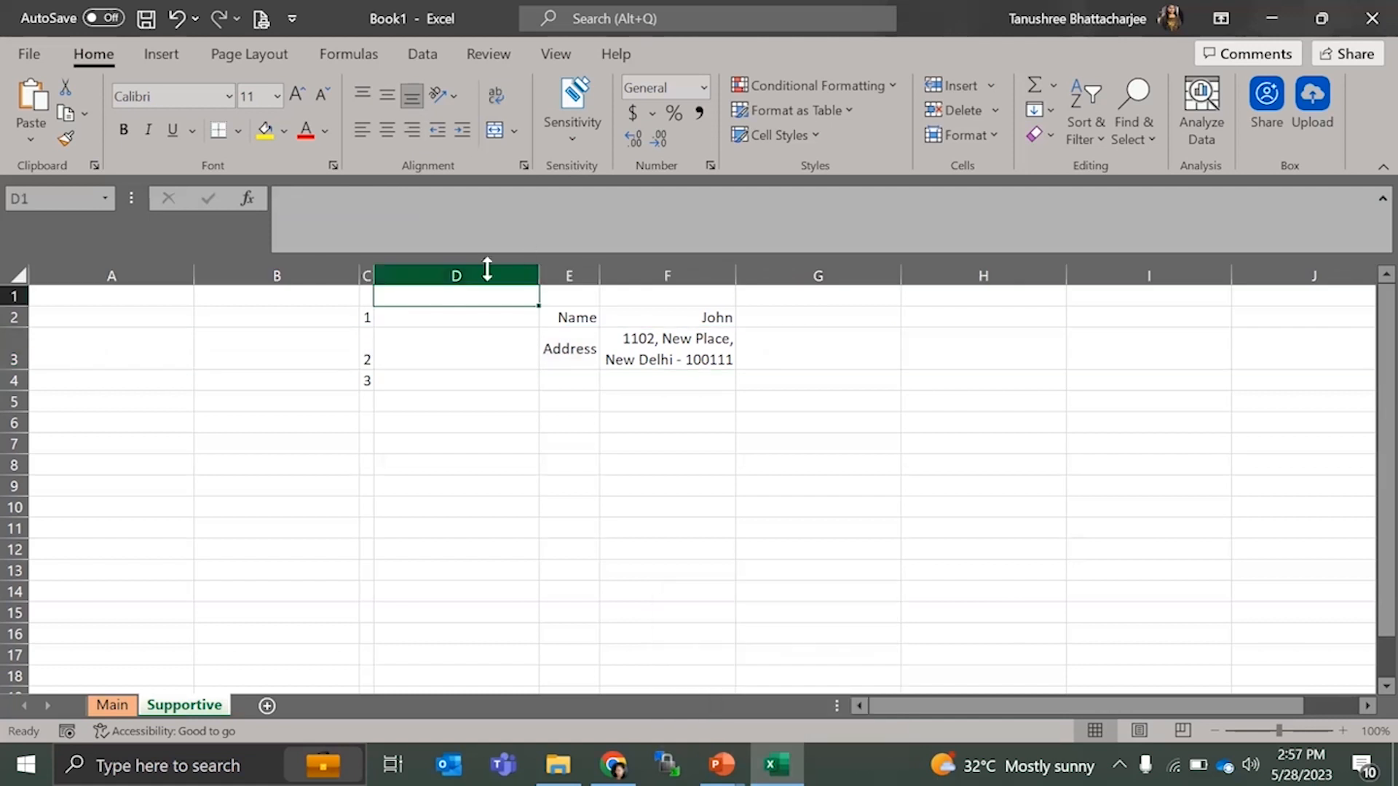
{"action": "left_click_drag", "start_coordinate": [136, 275], "coordinate": [780, 275]}
{"action": "left_click_drag", "start_coordinate": [143, 274], "coordinate": [534, 275]}
{"action": "right_click", "coordinate": [126, 276]}
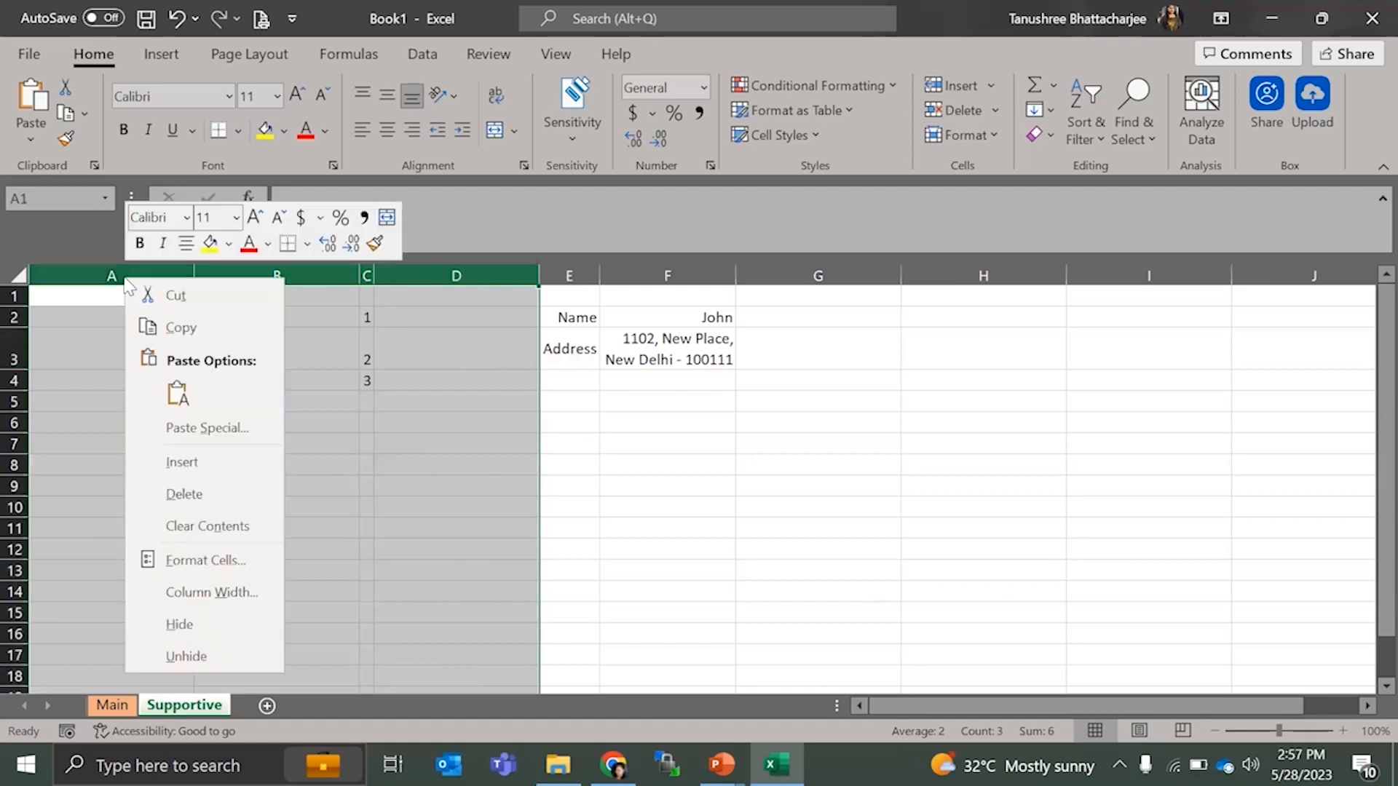
{"action": "left_click", "coordinate": [236, 594]}
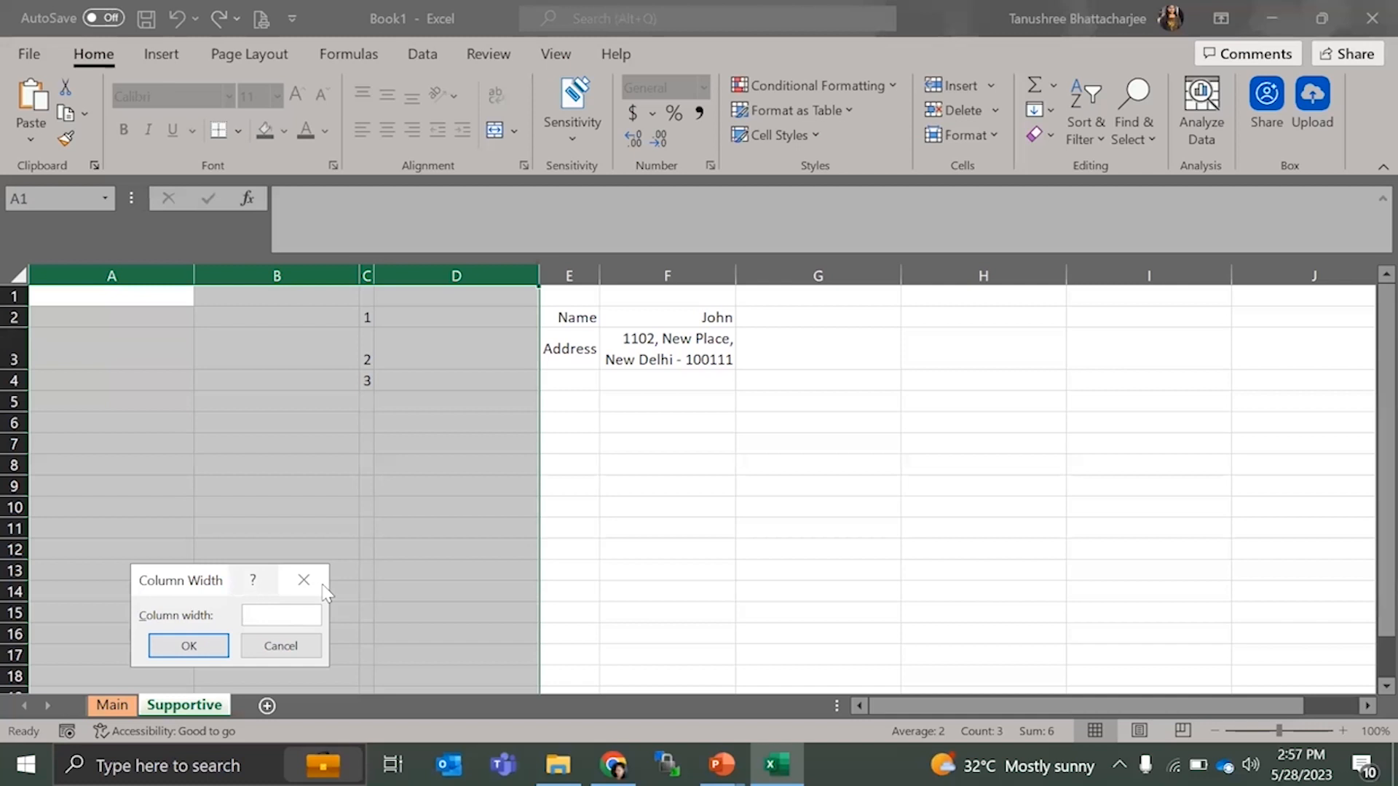
{"action": "left_click", "coordinate": [304, 580]}
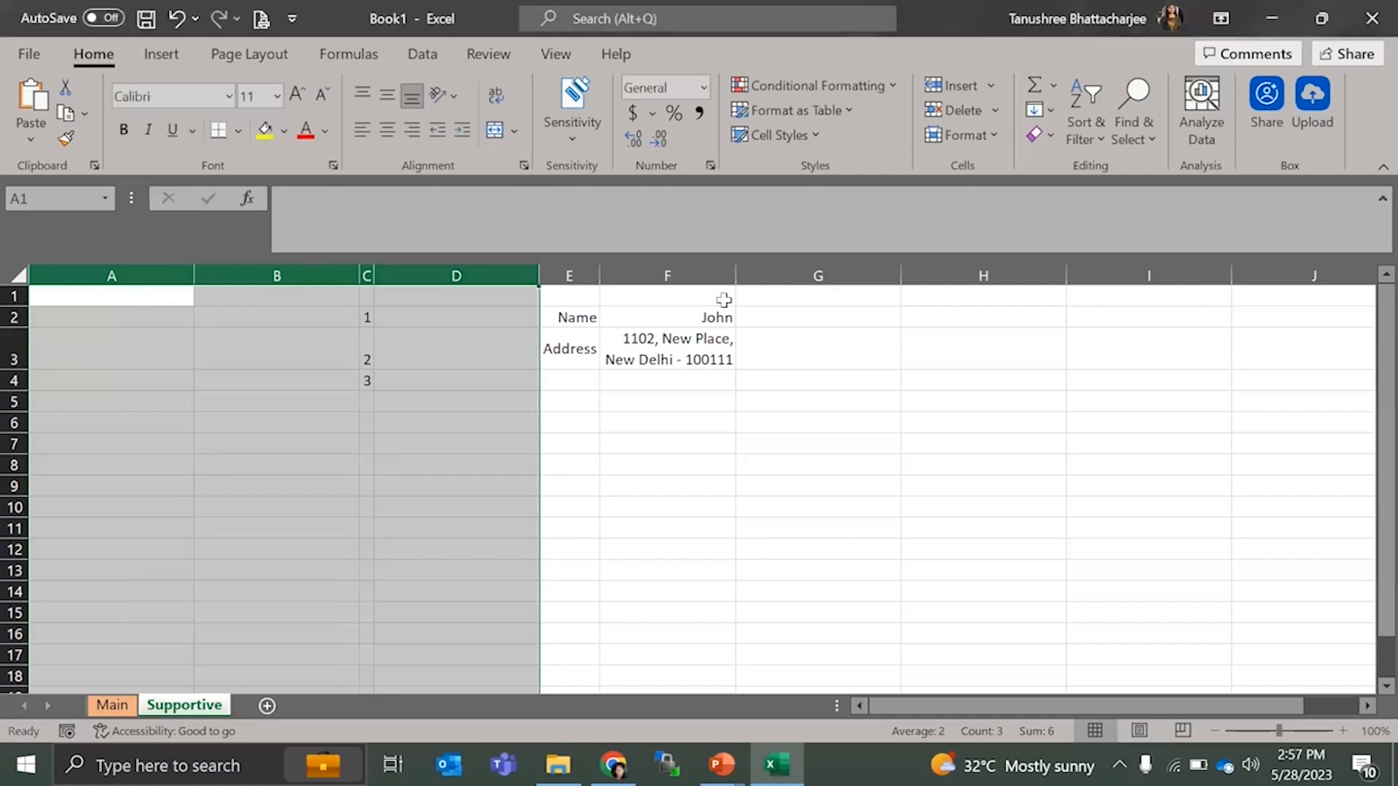
- Select the entire worksheet, followed by only columns B through D
{"action": "left_click", "coordinate": [16, 276]}
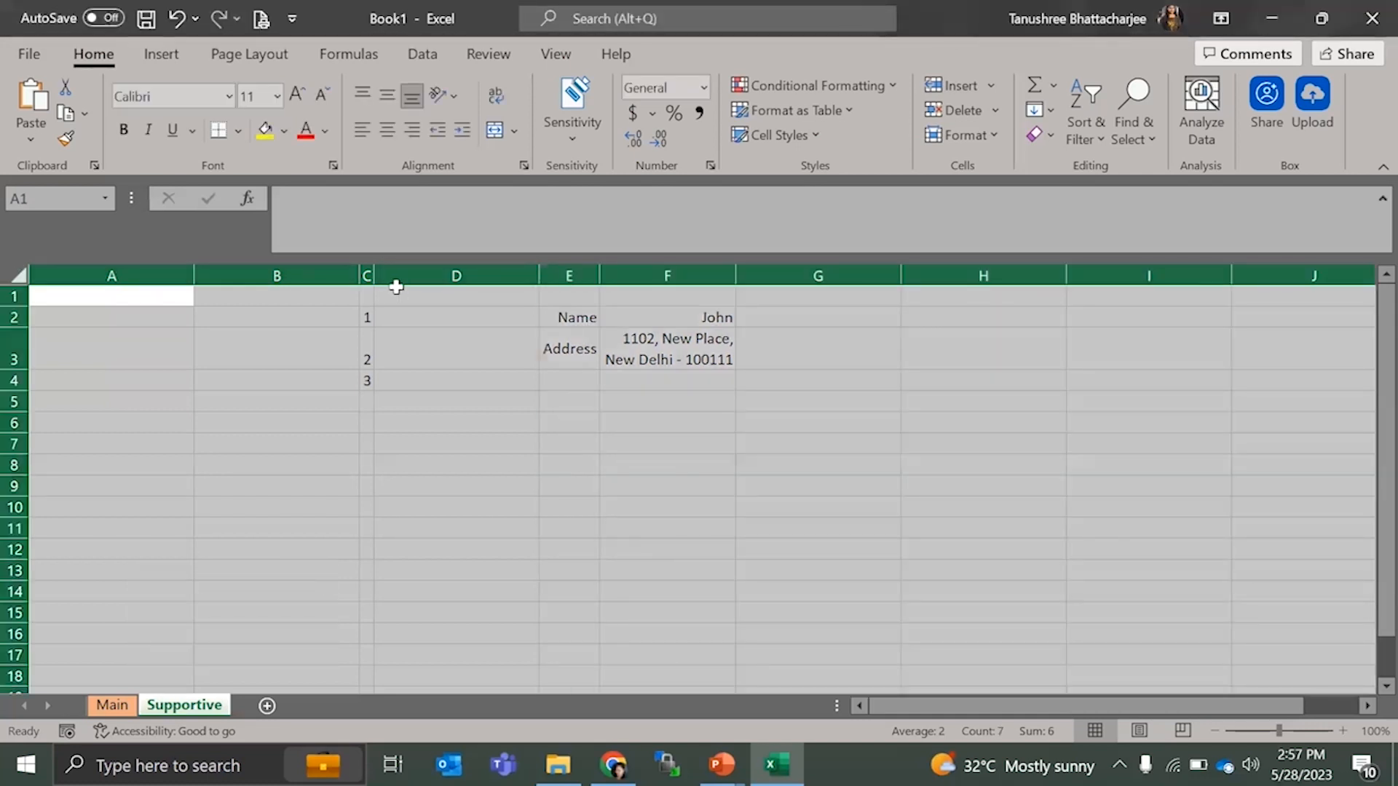
{"action": "left_click_drag", "start_coordinate": [277, 275], "coordinate": [437, 276]}
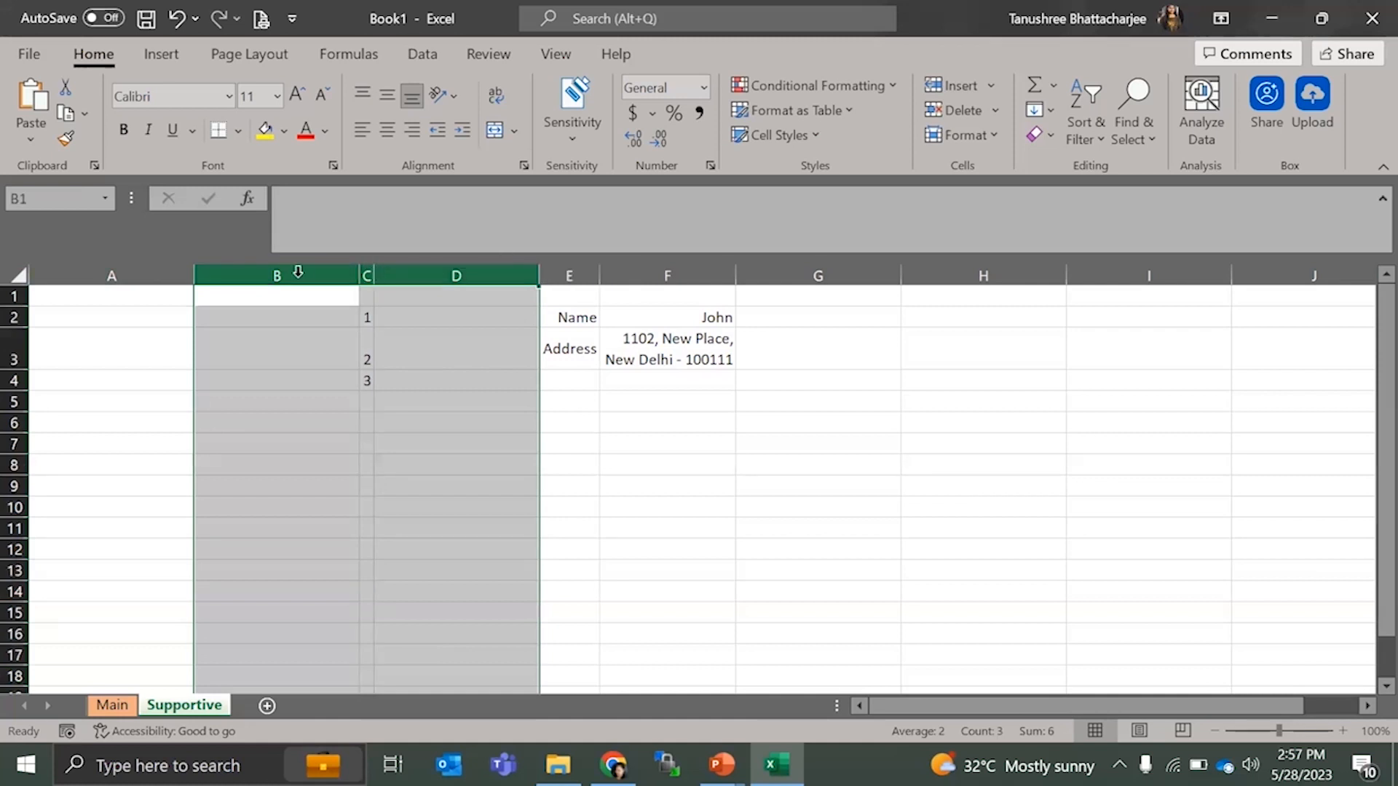
- Narrow columns B through D together to one equal width, then auto-fit them to their contents, keeping the three columns selected
{"action": "left_click_drag", "start_coordinate": [371, 276], "coordinate": [285, 276]}
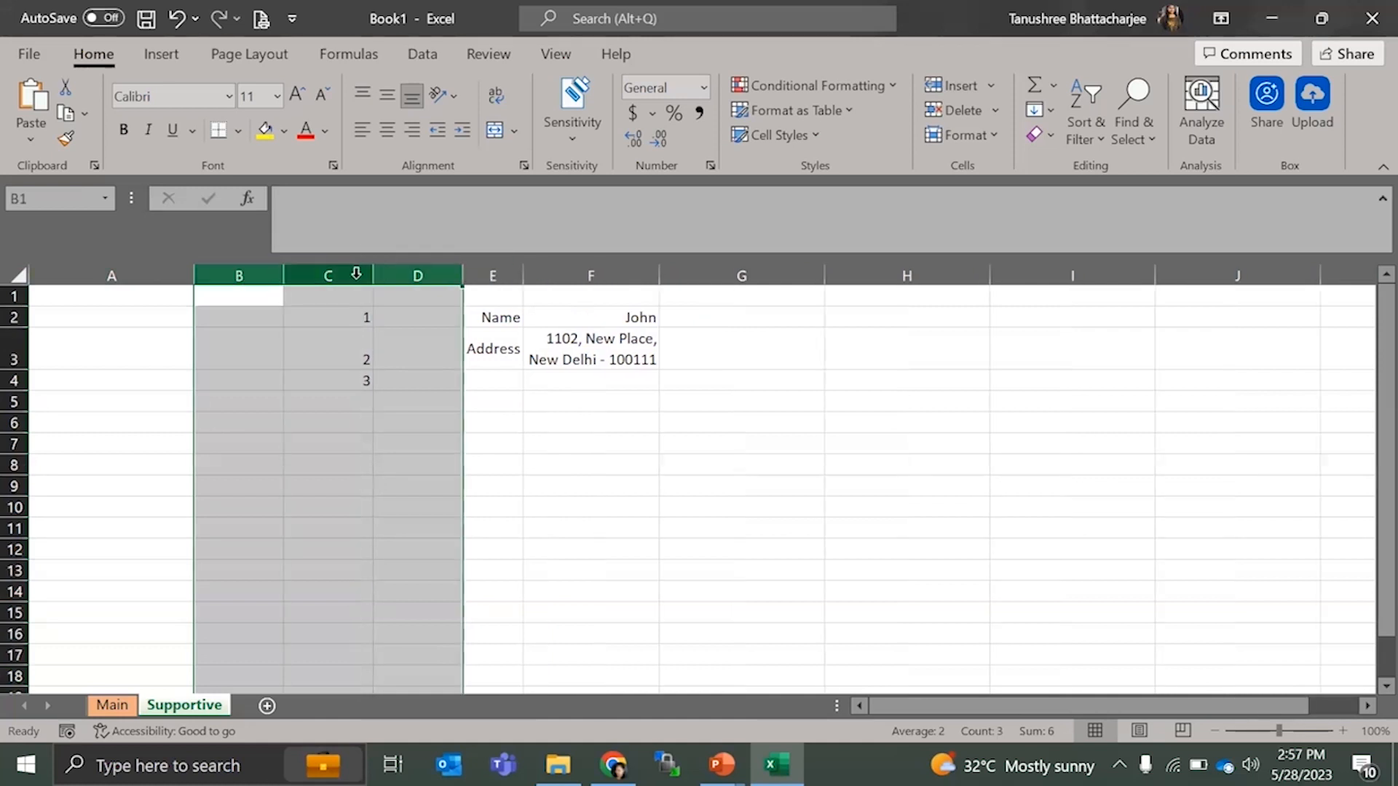
{"action": "double_click", "coordinate": [375, 275]}
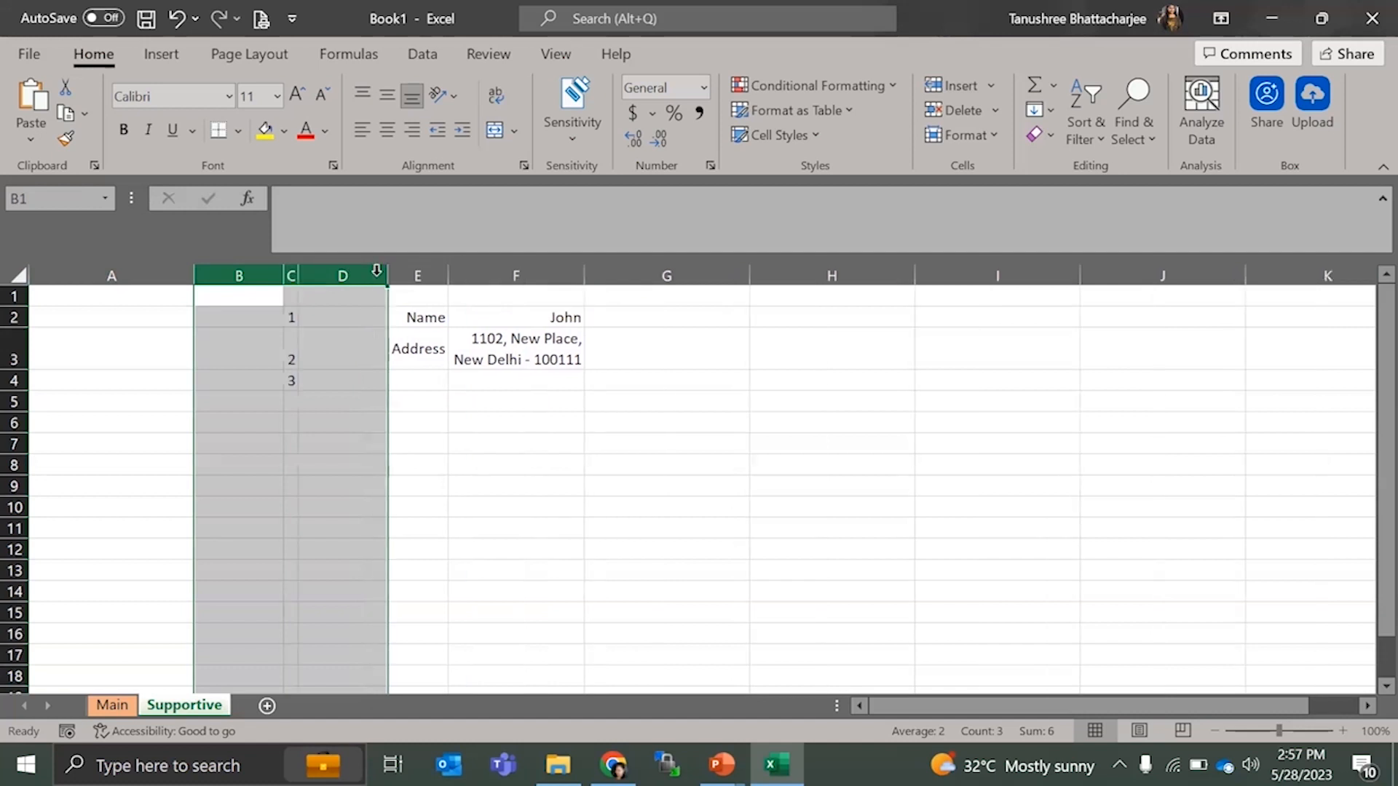
{"action": "left_click_drag", "start_coordinate": [239, 277], "coordinate": [364, 288]}
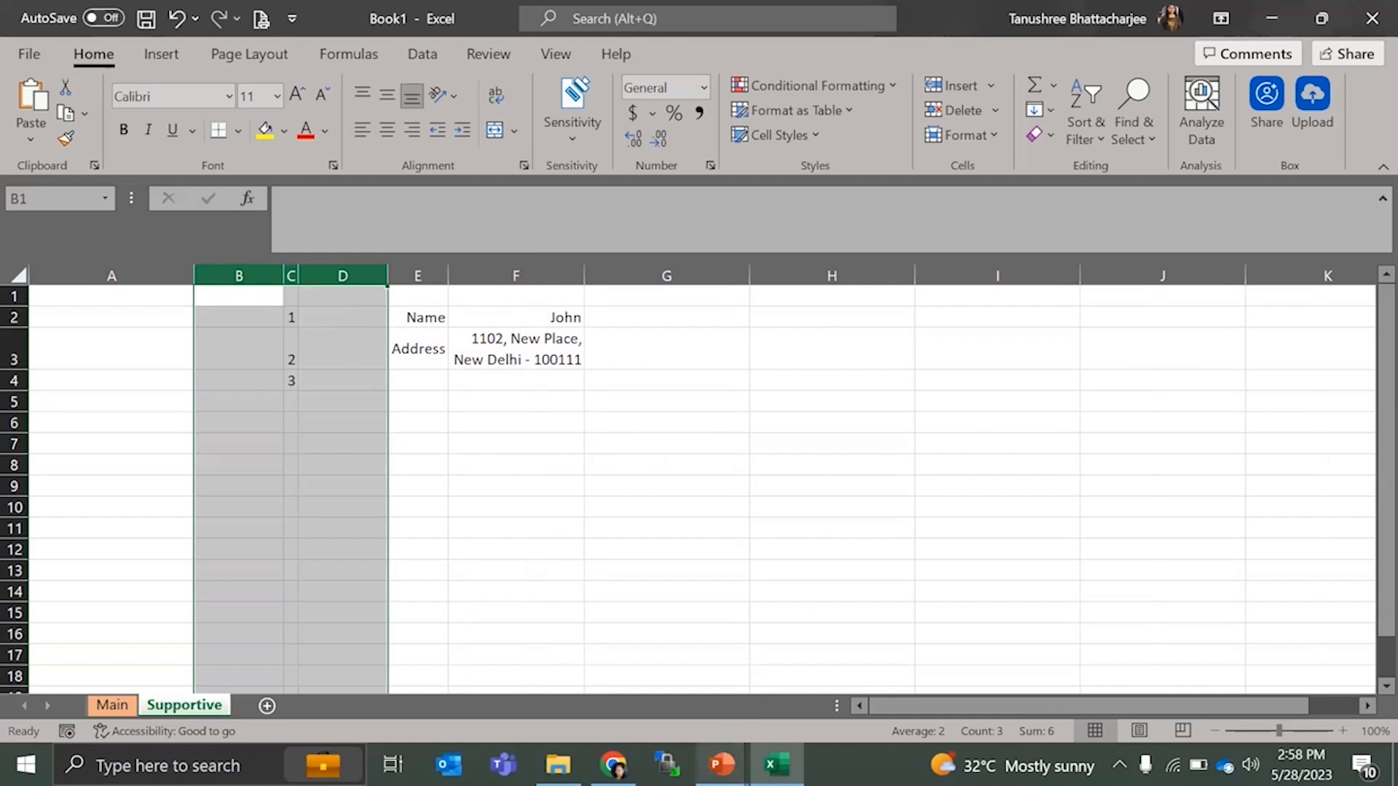
- Switch to the PowerPoint slide show displaying the General Functions topic list
{"action": "left_click", "coordinate": [720, 764]}
{"action": "left_click", "coordinate": [829, 717]}
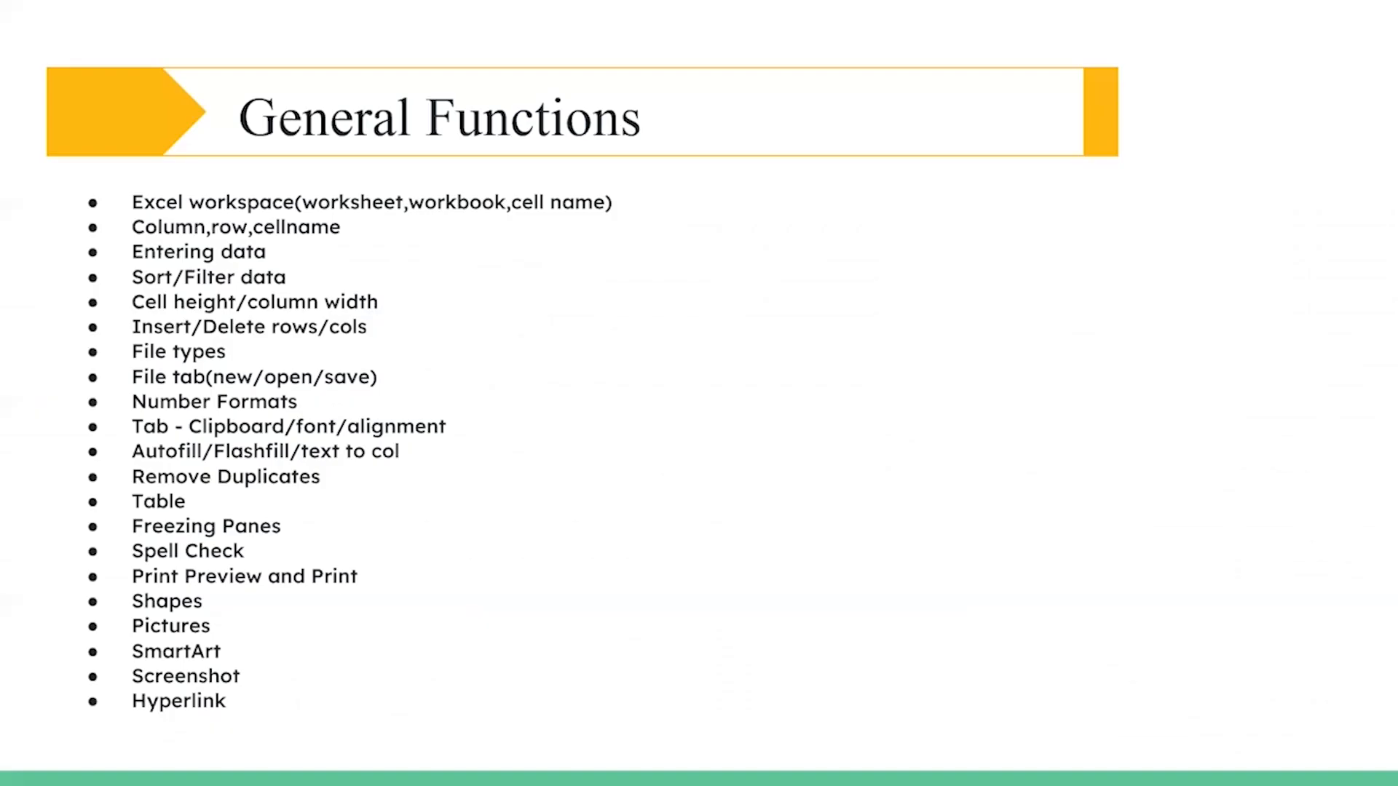